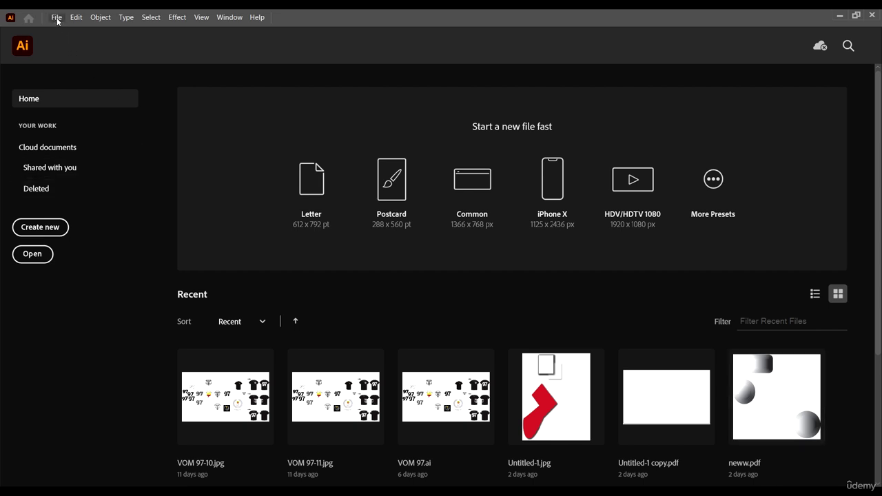
# Create a new 9 x 9 in document from the recent custom preset with the colour mode set to RGB Color.
pyautogui.click(45, 232)
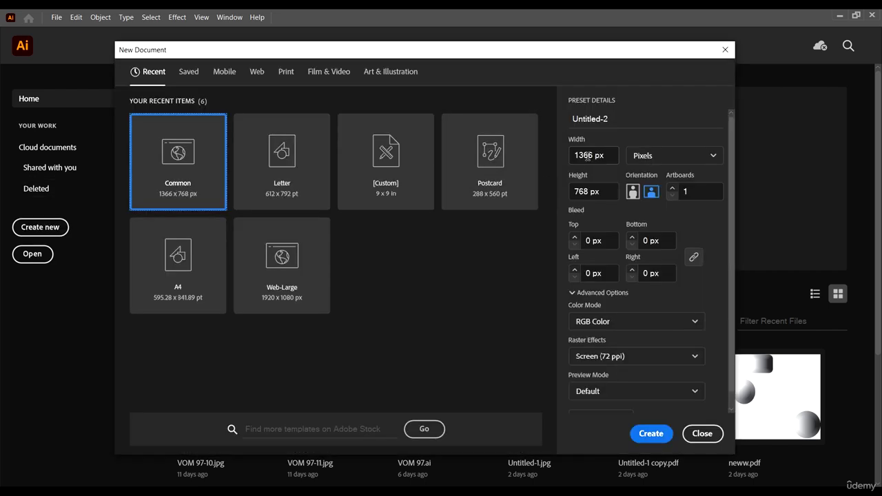
pyautogui.click(385, 173)
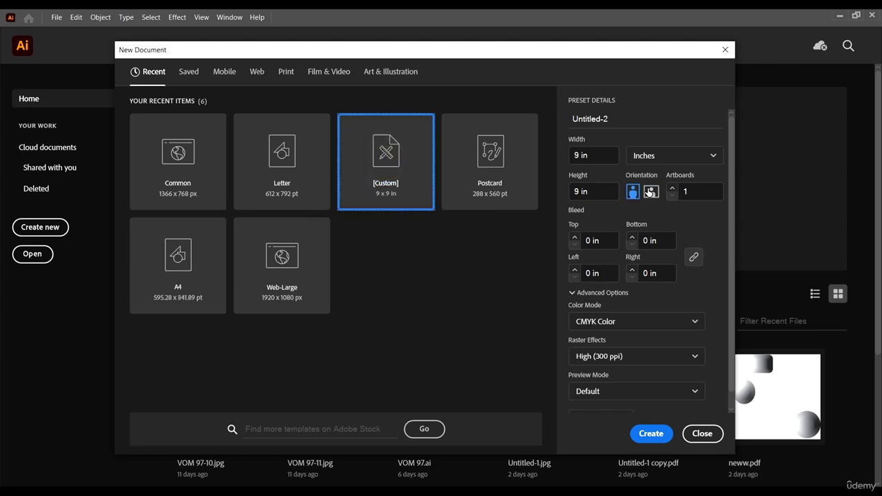
pyautogui.click(628, 314)
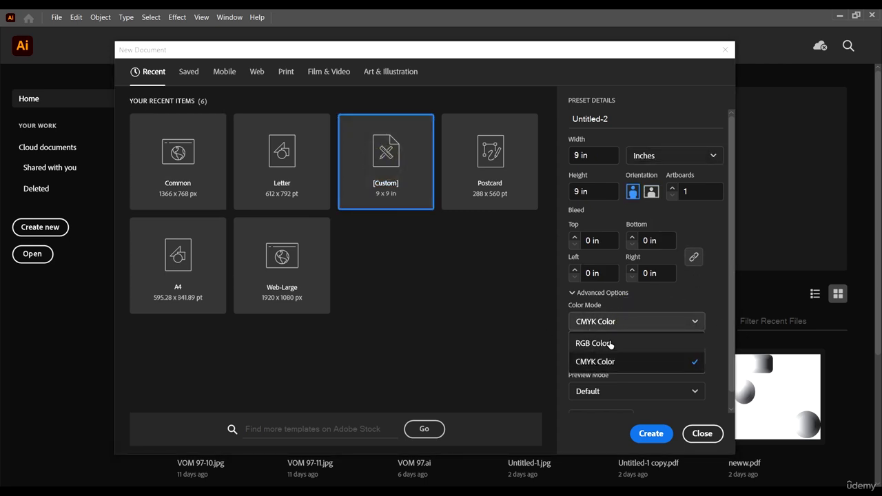
pyautogui.click(593, 343)
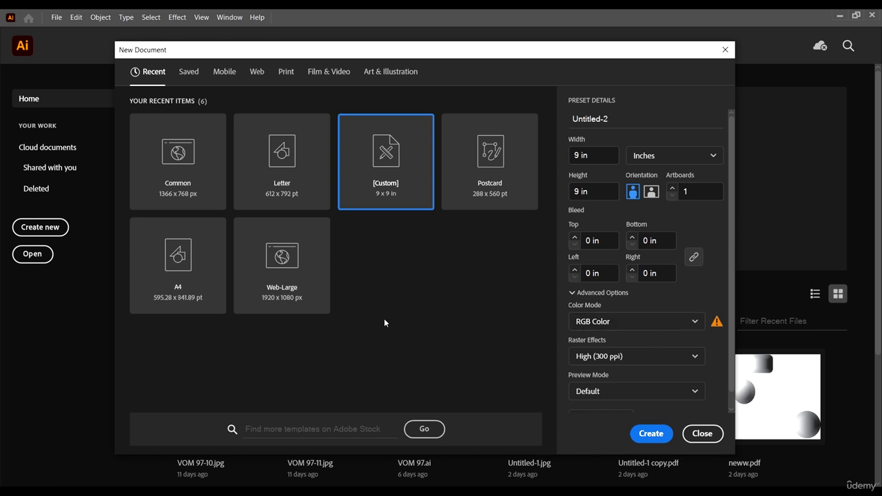
pyautogui.click(649, 433)
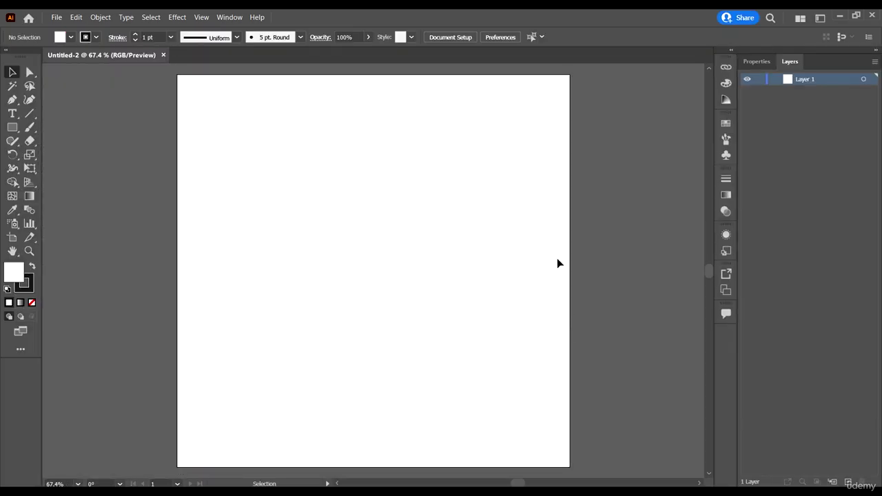
# Duplicate the artboard, placing the copy level beside the original with a gap between them.
pyautogui.hscroll(2, 449, 226)
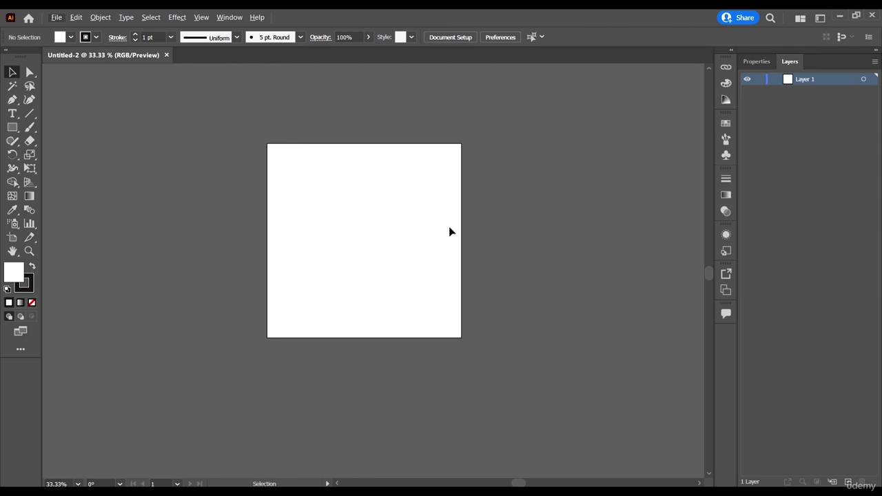
pyautogui.scroll(1, 414, 207)
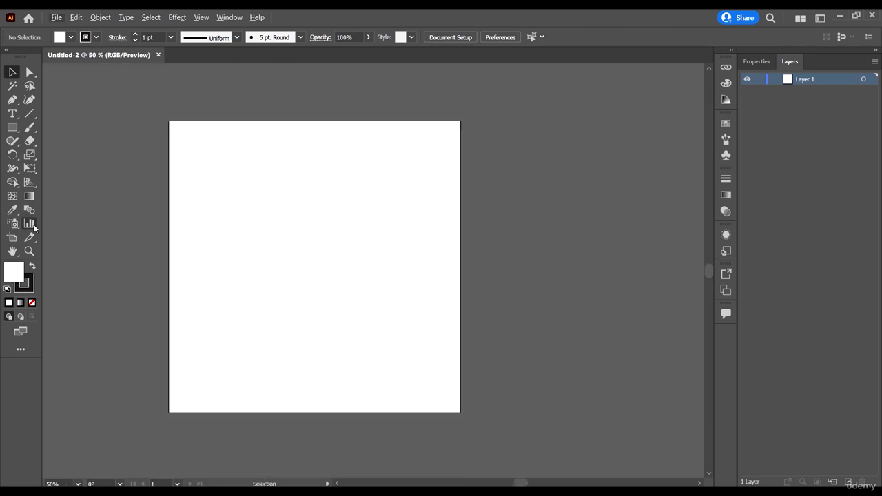
pyautogui.click(13, 238)
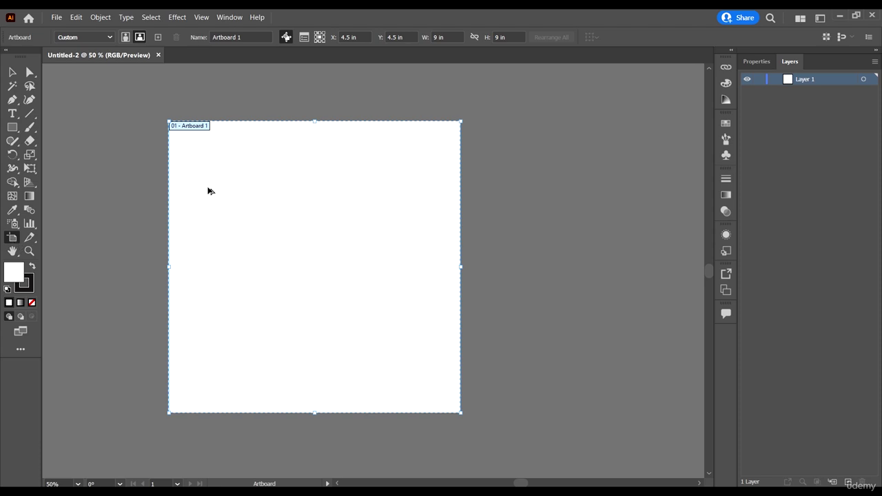
pyautogui.scroll(-1, 188, 159)
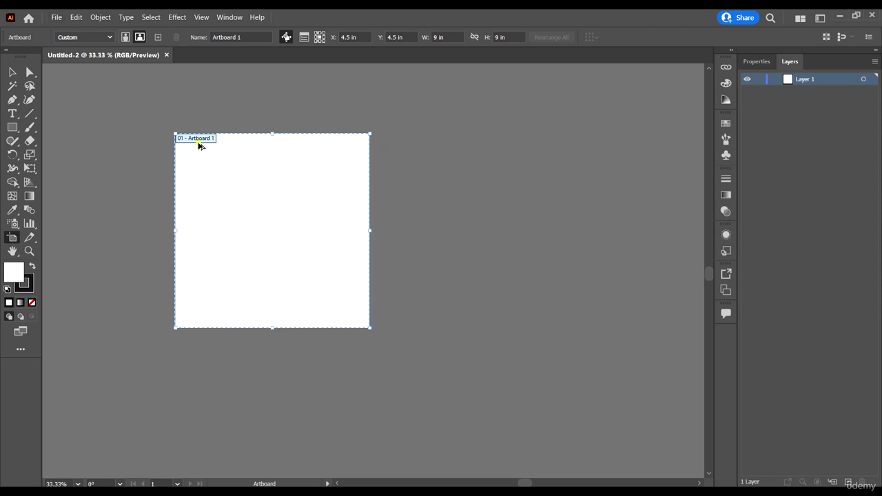
pyautogui.moveTo(199, 144); pyautogui.dragTo(446, 215)
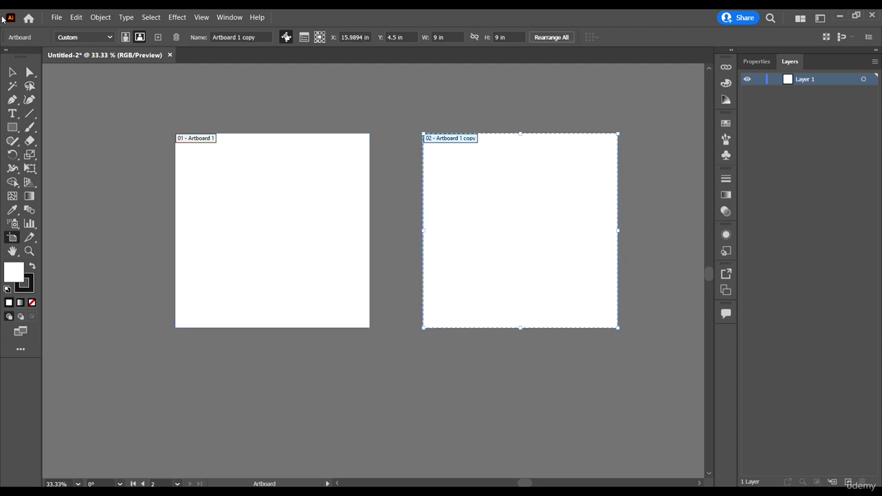
pyautogui.click(11, 71)
pyautogui.click(238, 213)
# Draw a straight vertical line about 9.06 in long down the full height of the first artboard with the Pen tool.
pyautogui.scroll(1, 207, 172)
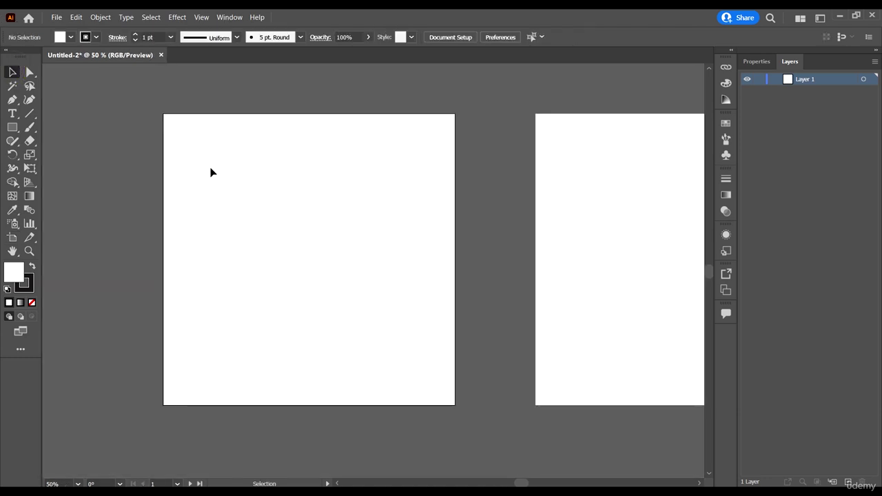
pyautogui.scroll(1, 205, 155)
pyautogui.scroll(-1, 310, 164)
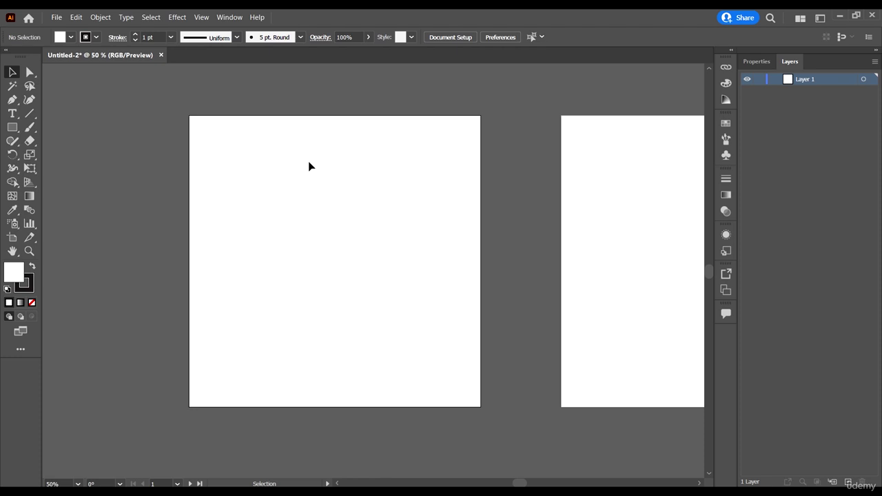
pyautogui.click(12, 99)
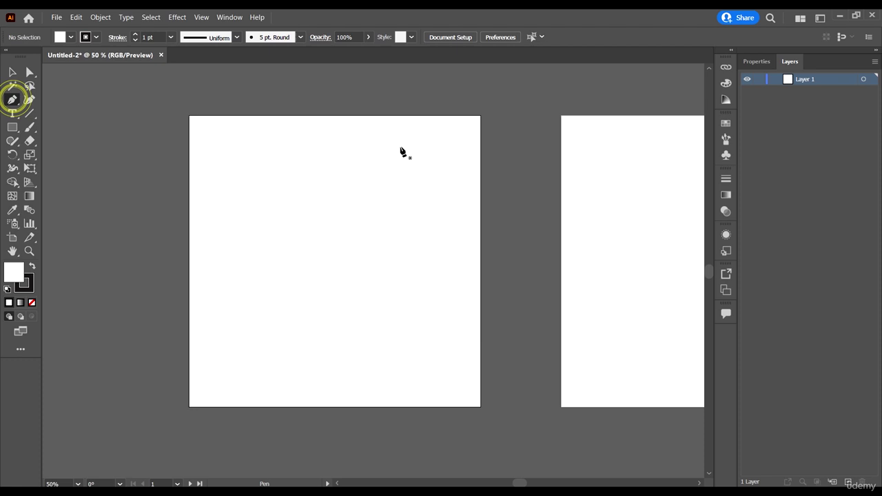
pyautogui.click(326, 117)
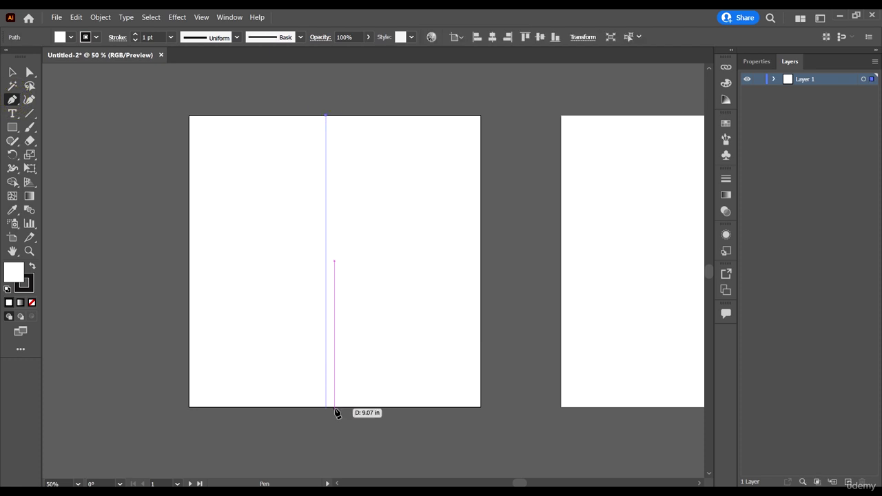
pyautogui.keyDown('shift'); pyautogui.click(334, 407); pyautogui.keyUp('shift')
pyautogui.press('v')
pyautogui.click(390, 334)
# Centre the vertical line horizontally on the first artboard and deselect it.
pyautogui.hotkey('ctrl', 'a')
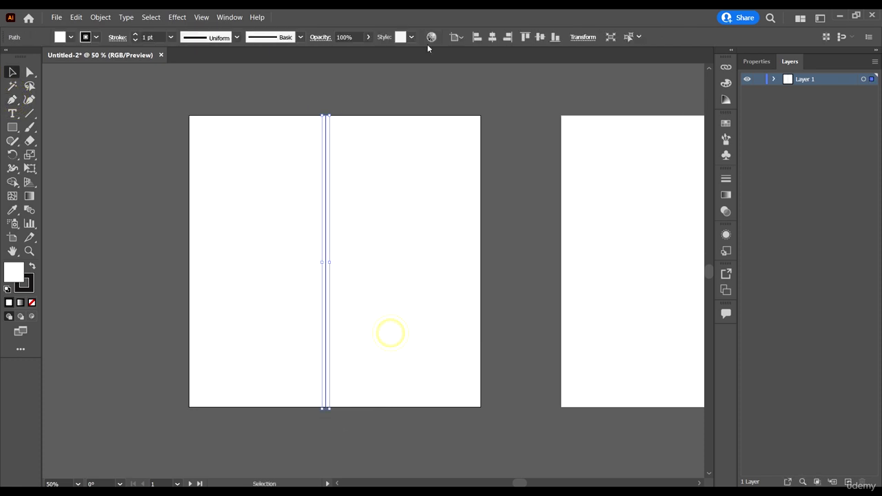
pyautogui.click(492, 37)
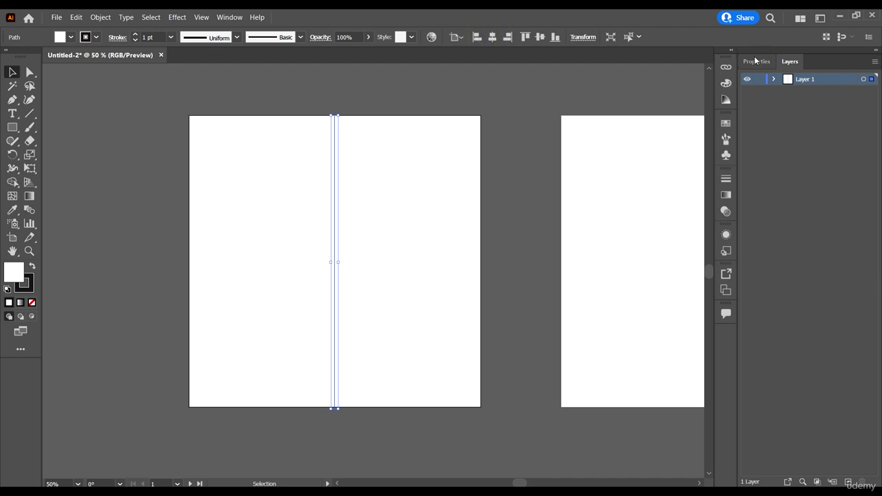
pyautogui.click(756, 61)
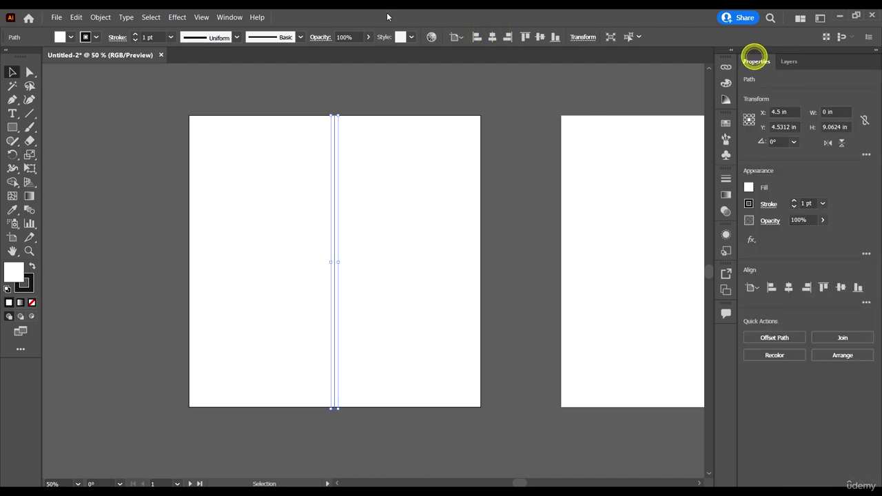
pyautogui.click(407, 293)
pyautogui.click(430, 237)
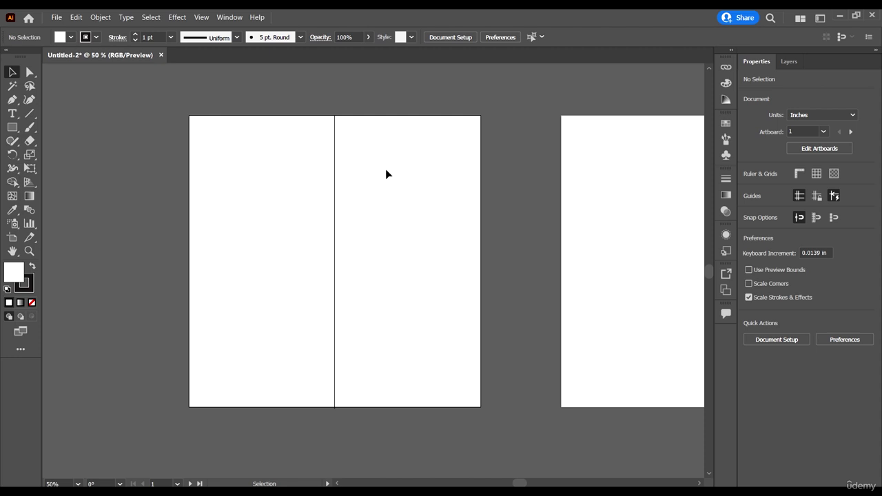
pyautogui.click(792, 62)
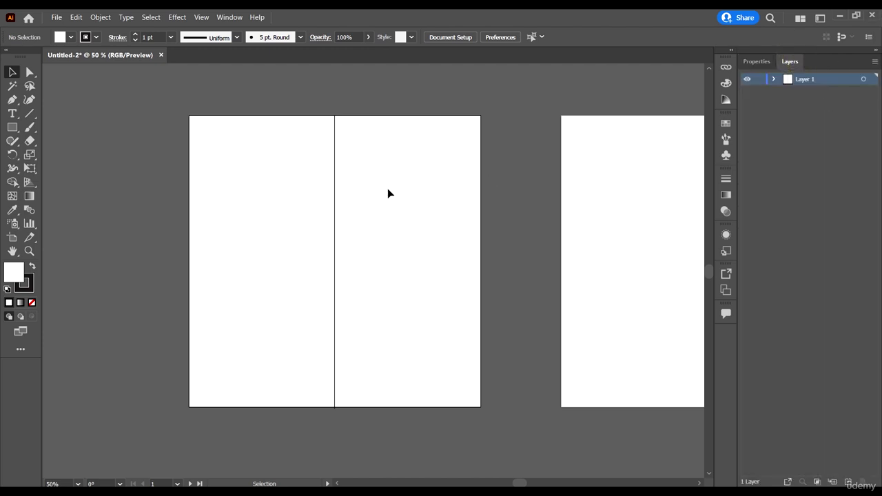
pyautogui.moveTo(289, 188); pyautogui.dragTo(244, 354)
pyautogui.moveTo(290, 178); pyautogui.dragTo(242, 381)
pyautogui.moveTo(397, 187); pyautogui.dragTo(429, 342)
pyautogui.click(334, 142)
pyautogui.click(491, 37)
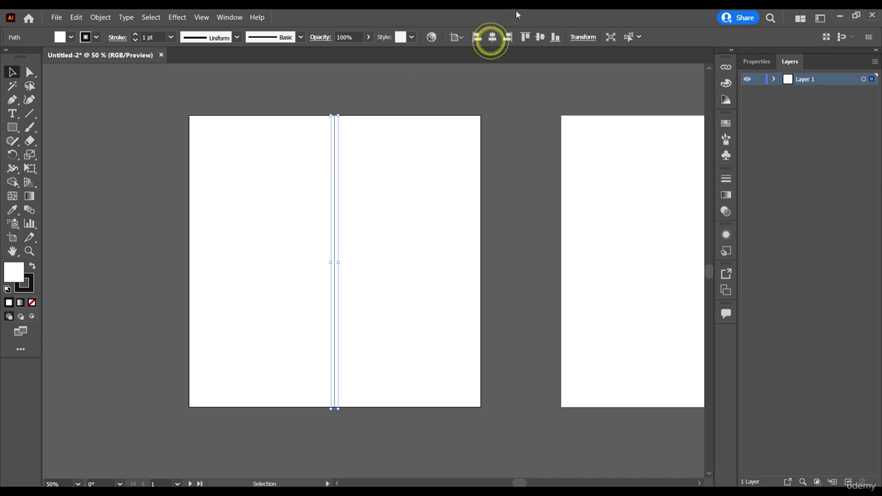
# Target the whole of Layer 1 and open the Transform effect settings for it, keeping the artboard in view.
pyautogui.click(863, 79)
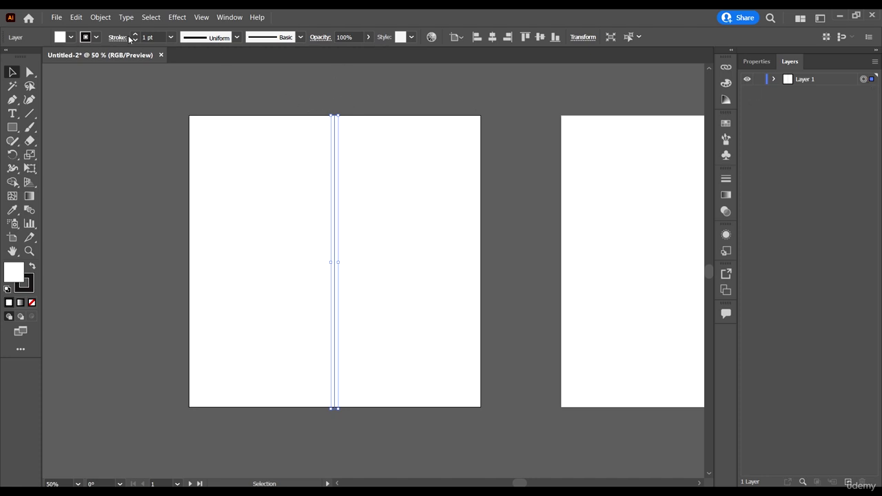
pyautogui.click(179, 17)
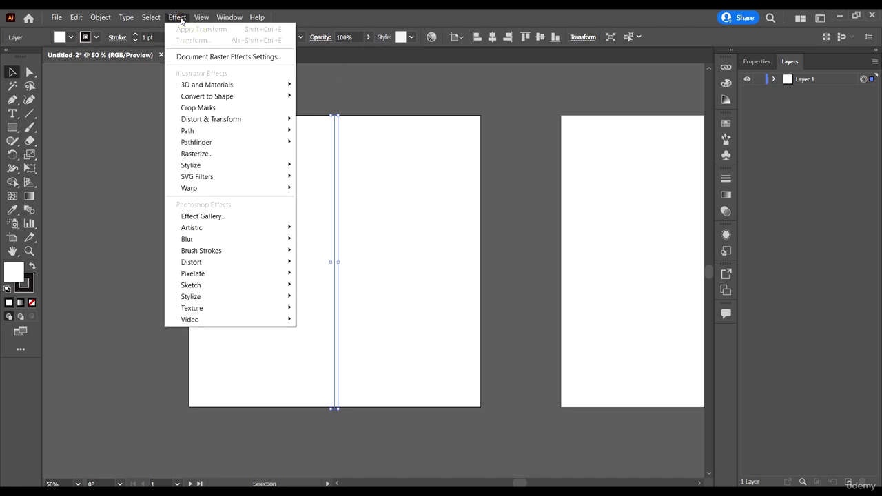
pyautogui.moveTo(217, 124)
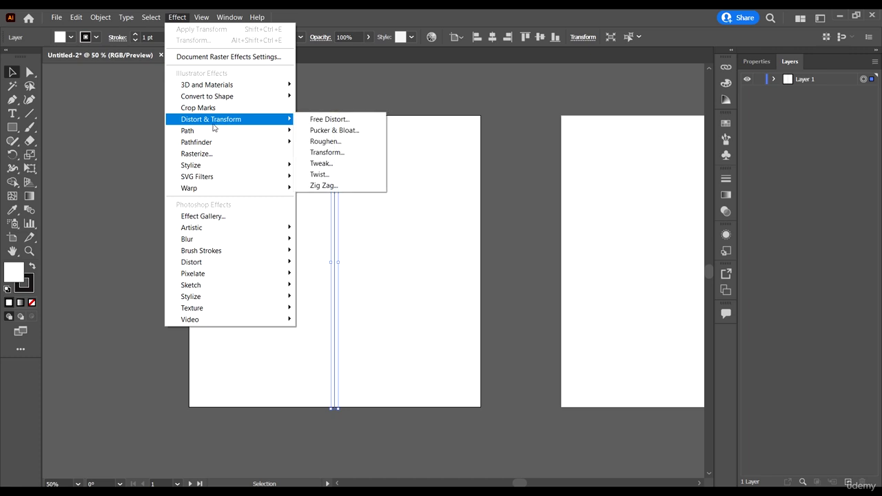
pyautogui.click(348, 158)
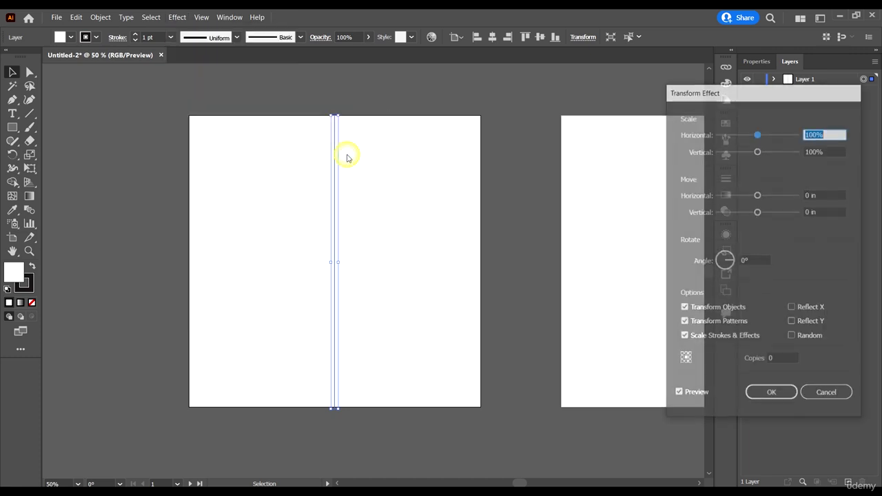
pyautogui.moveTo(725, 98); pyautogui.dragTo(585, 86)
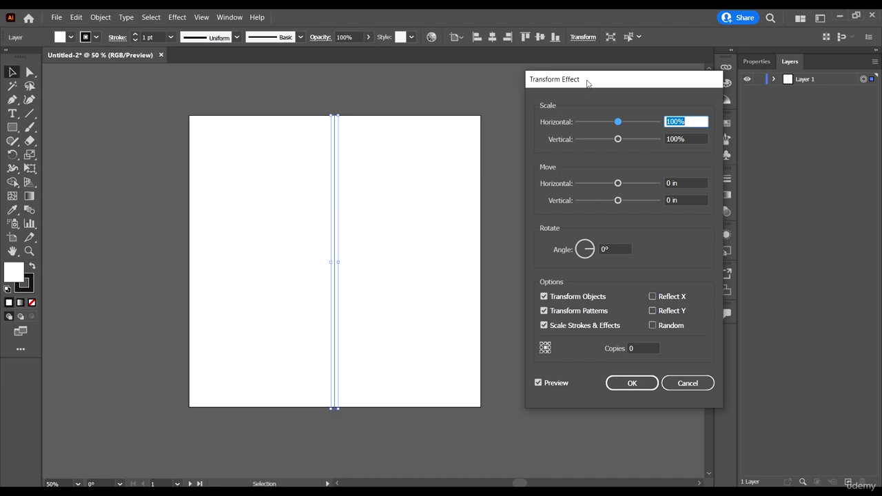
pyautogui.moveTo(588, 83)
pyautogui.mouseDown()
pyautogui.moveTo(623, 51)
pyautogui.moveTo(629, 57)
pyautogui.moveTo(606, 54)
pyautogui.moveTo(572, 87)
pyautogui.mouseUp()
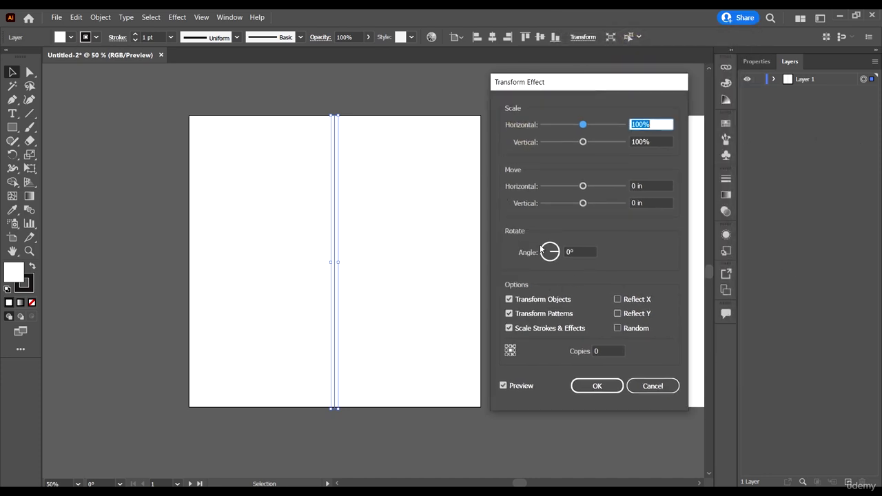
# Apply the Transform effect to Layer 1 with Reflect X, 1 copy and the right-edge reference point.
pyautogui.click(583, 252)
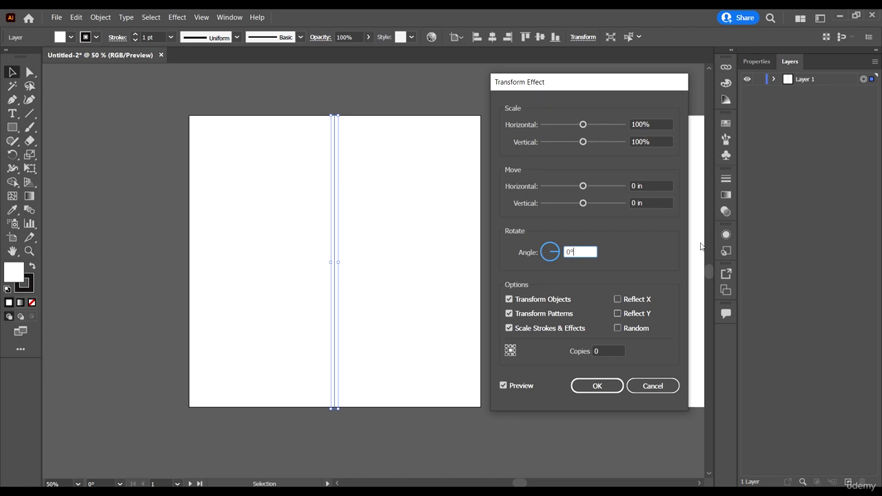
pyautogui.click(629, 298)
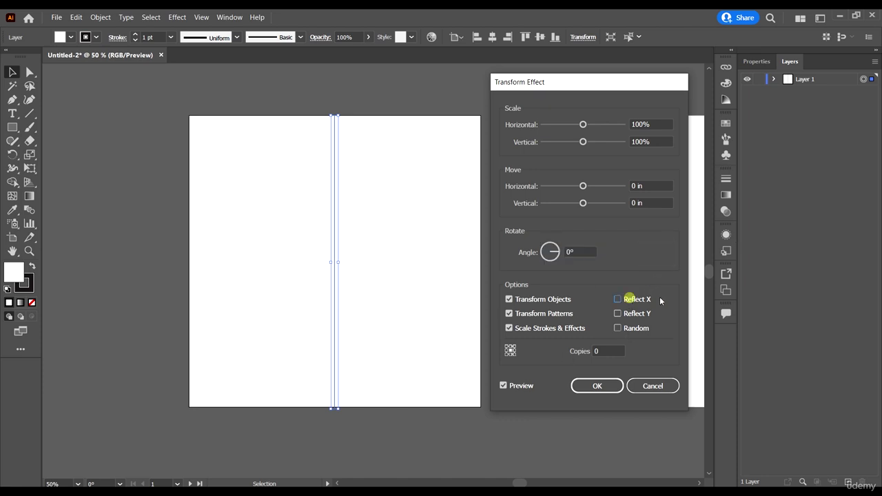
pyautogui.click(627, 257)
pyautogui.click(601, 351)
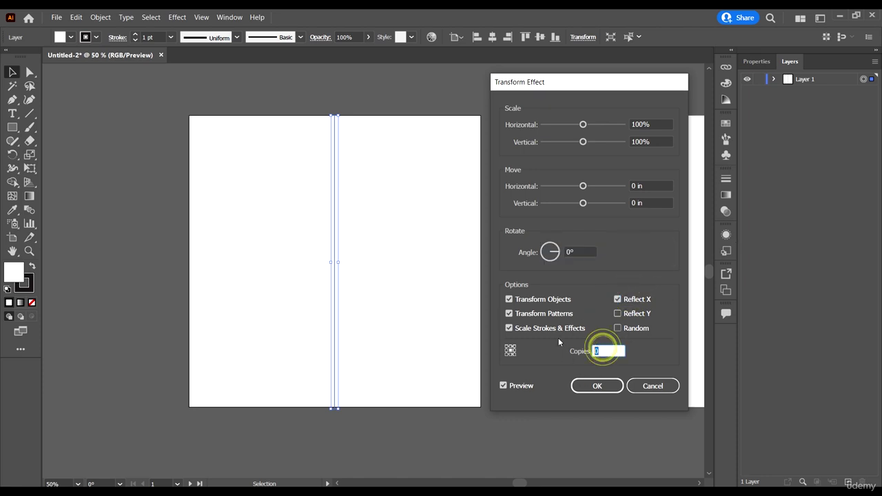
pyautogui.write('1')
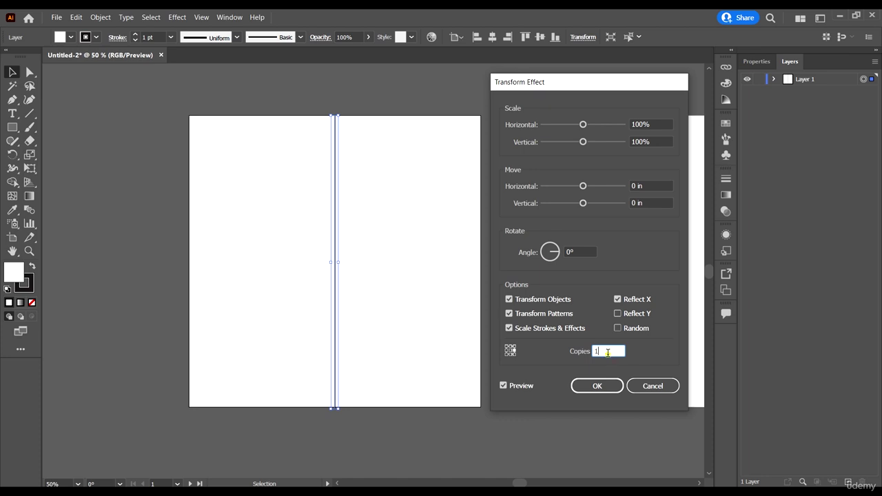
pyautogui.click(608, 352)
pyautogui.click(600, 389)
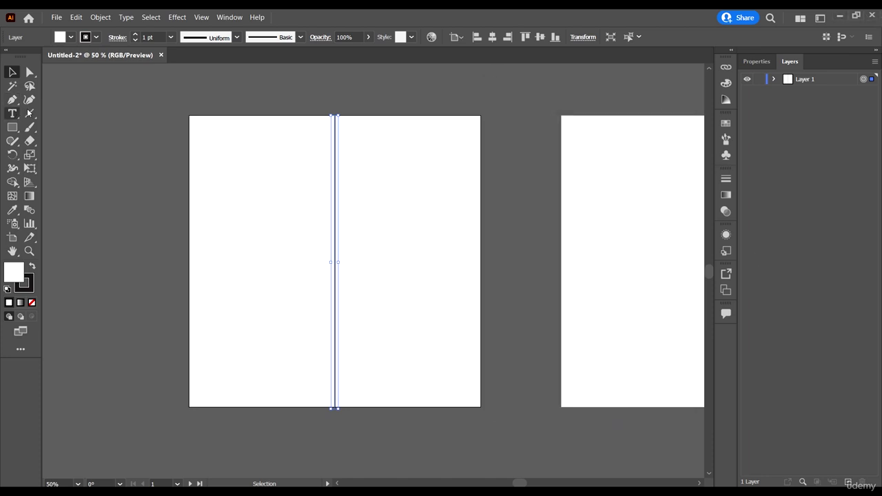
# Paint several freehand test strokes with the Paintbrush on the left half of the first artboard to try out the mirroring.
pyautogui.click(30, 126)
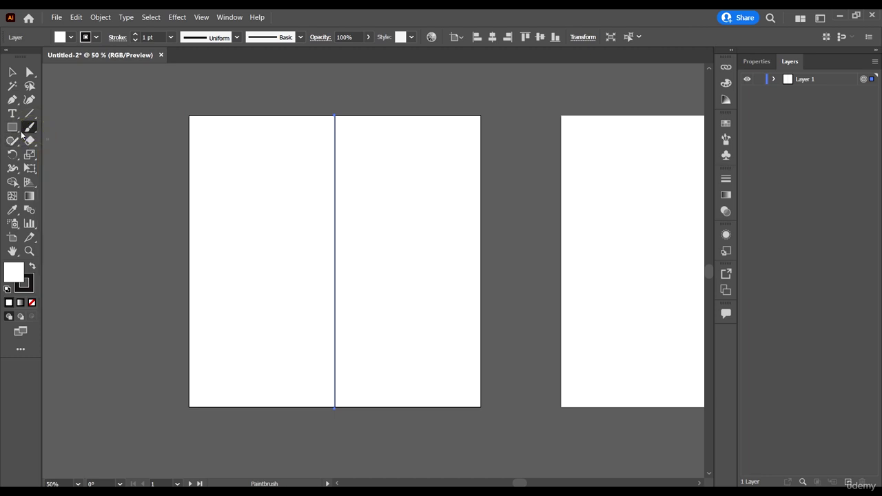
pyautogui.moveTo(256, 221)
pyautogui.mouseDown()
pyautogui.moveTo(238, 279)
pyautogui.moveTo(290, 351)
pyautogui.mouseUp()
pyautogui.moveTo(319, 389); pyautogui.dragTo(289, 405)
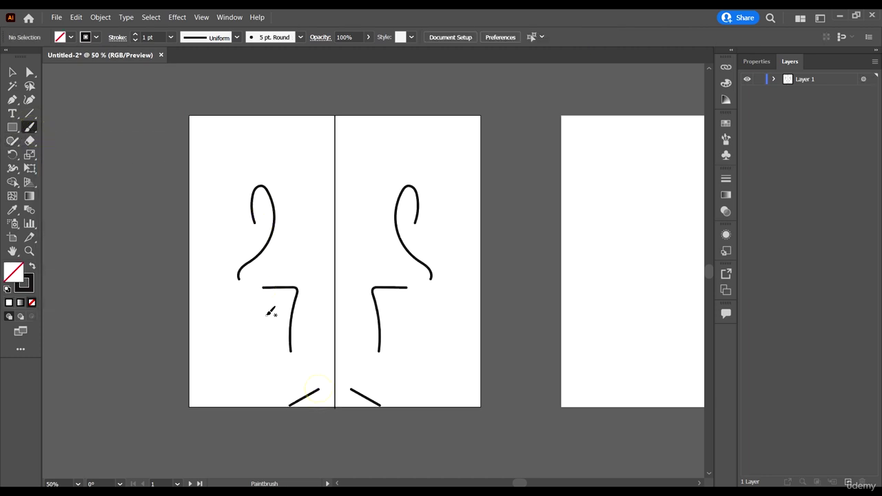
pyautogui.moveTo(295, 194)
pyautogui.mouseDown()
pyautogui.moveTo(254, 148)
pyautogui.moveTo(232, 259)
pyautogui.mouseUp()
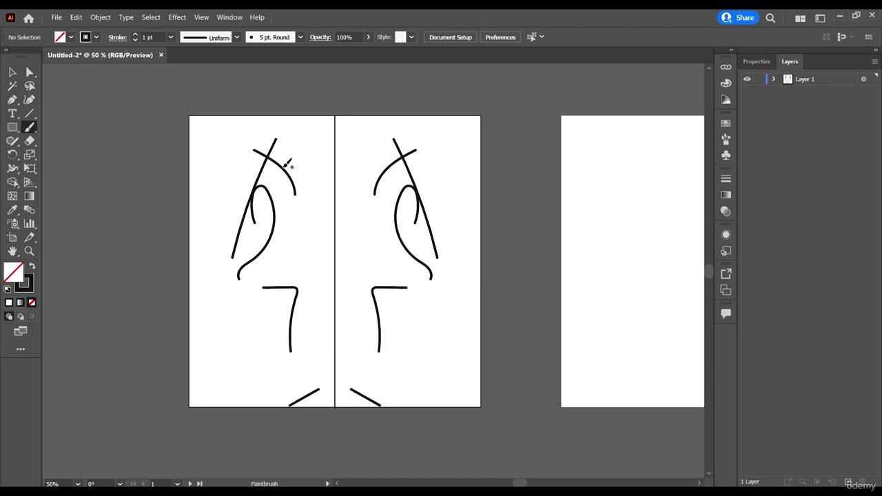
pyautogui.moveTo(284, 167); pyautogui.dragTo(200, 188)
# Undo all the test brush strokes on the first artboard.
pyautogui.hotkey('ctrl', 'z')
pyautogui.hotkey('ctrl', 'z')
pyautogui.hotkey('ctrl', 'z')
pyautogui.hotkey('ctrl', 'z')
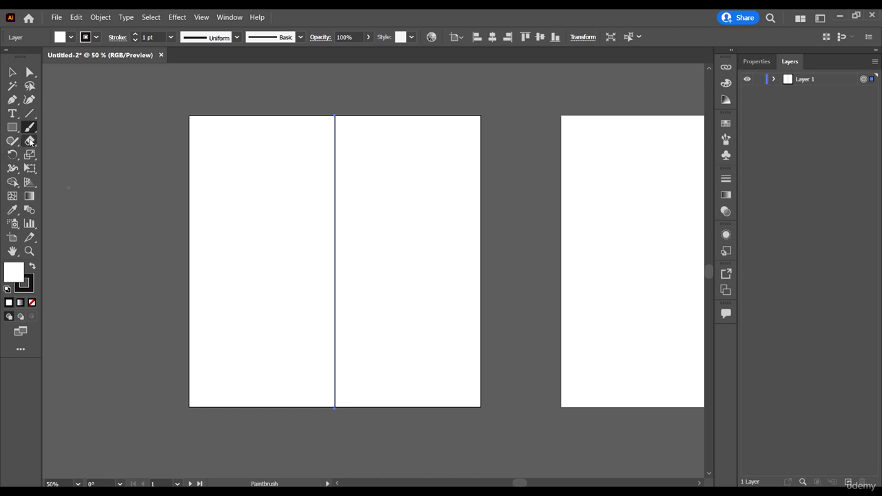
# Draw four test rectangles of different sizes on the left half of the first artboard with the Rectangle tool.
pyautogui.click(31, 113)
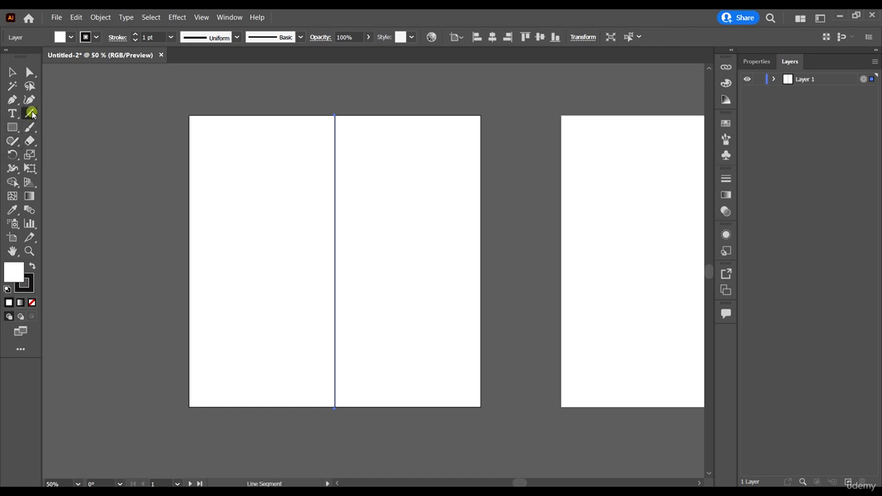
pyautogui.click(12, 126)
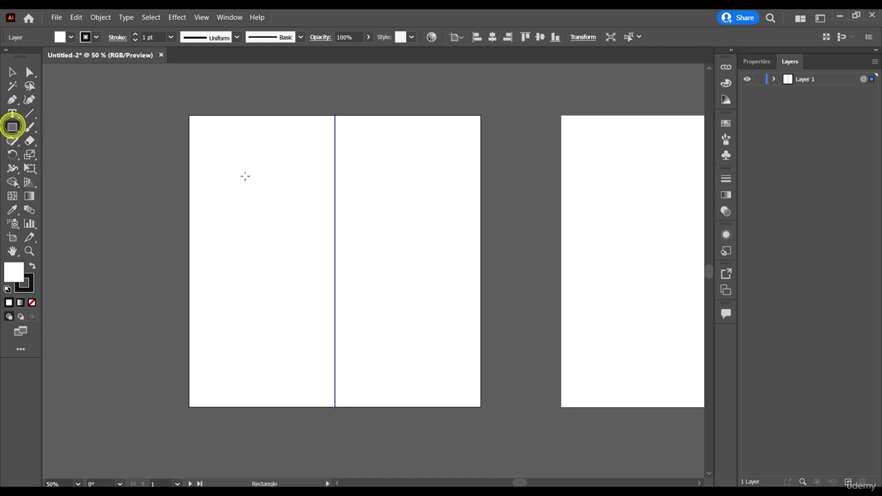
pyautogui.moveTo(228, 163); pyautogui.dragTo(290, 225)
pyautogui.moveTo(263, 265); pyautogui.dragTo(292, 307)
pyautogui.moveTo(279, 344); pyautogui.dragTo(237, 356)
pyautogui.moveTo(219, 276); pyautogui.dragTo(240, 307)
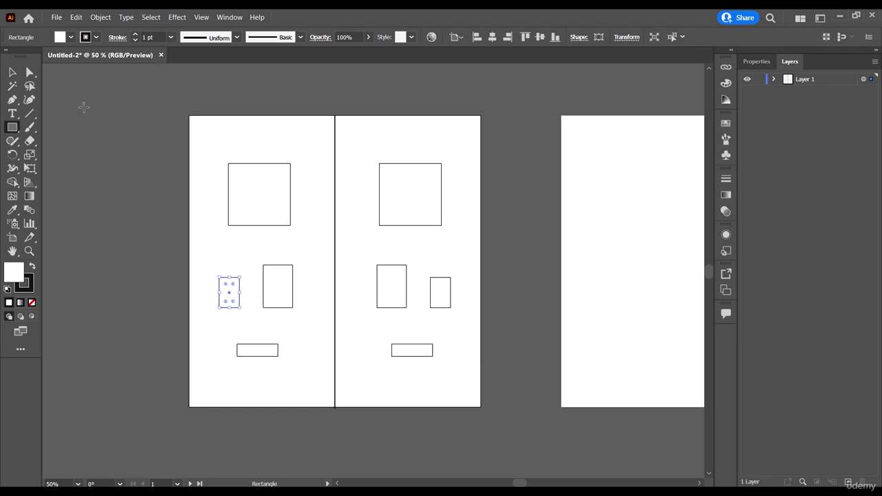
# Stretch the left-half rectangles so the small one meets its neighbour, that one reaches the large rectangle, and the large one widens toward the centre line.
pyautogui.click(11, 71)
pyautogui.click(137, 260)
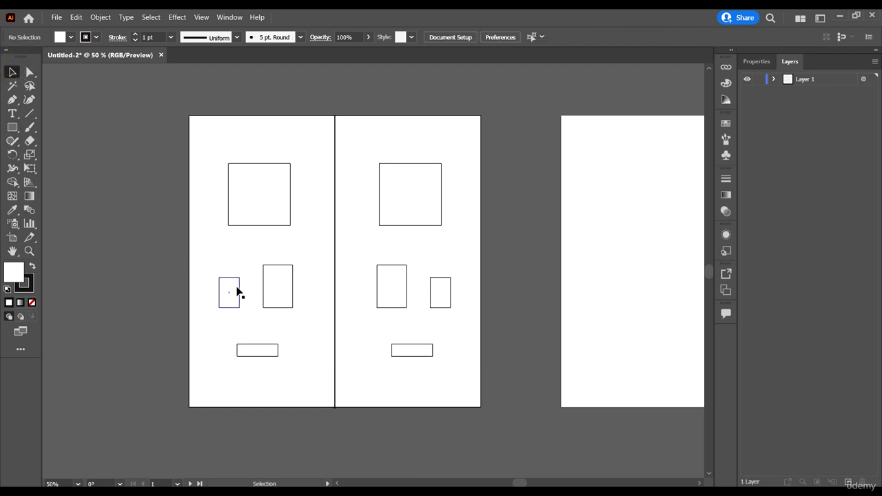
pyautogui.click(239, 293)
pyautogui.moveTo(240, 292); pyautogui.dragTo(277, 225)
pyautogui.click(288, 269)
pyautogui.click(290, 183)
pyautogui.moveTo(291, 195); pyautogui.dragTo(313, 194)
pyautogui.click(413, 411)
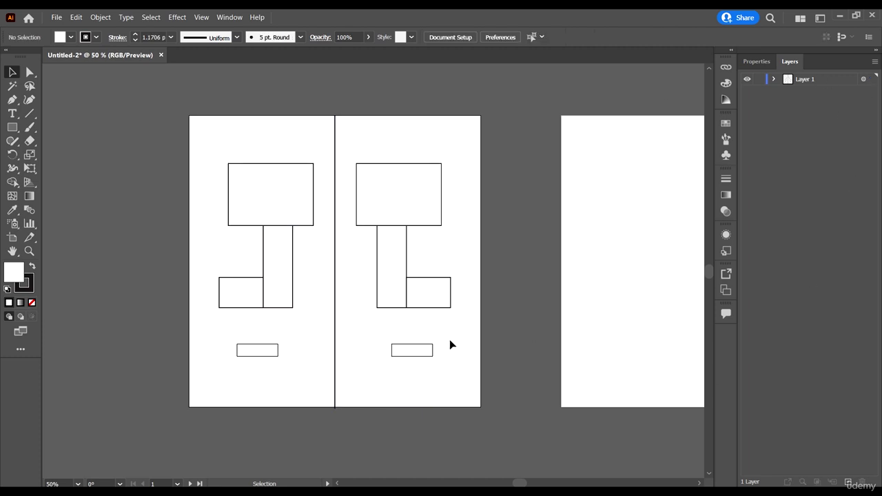
# Delete all the test rectangles on the left half of the first artboard, keeping the centre line.
pyautogui.scroll(-1, 397, 328)
pyautogui.scroll(1, 412, 268)
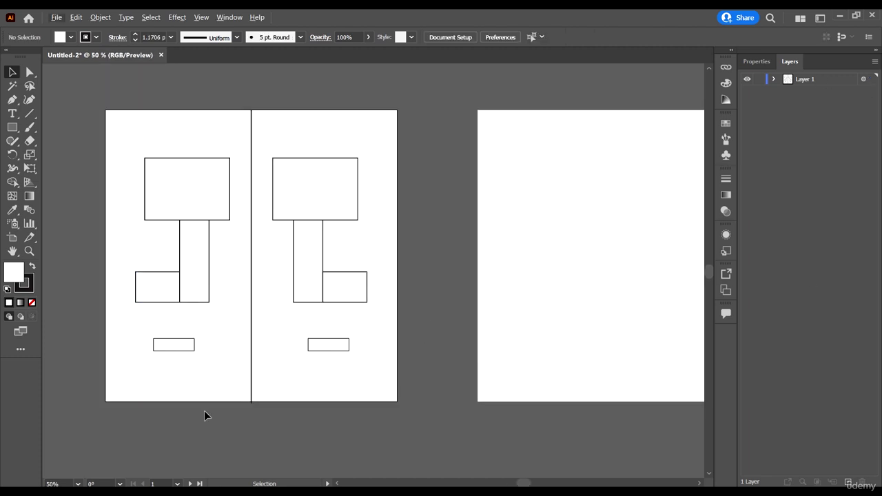
pyautogui.moveTo(204, 413); pyautogui.dragTo(133, 208)
pyautogui.press('Delete')
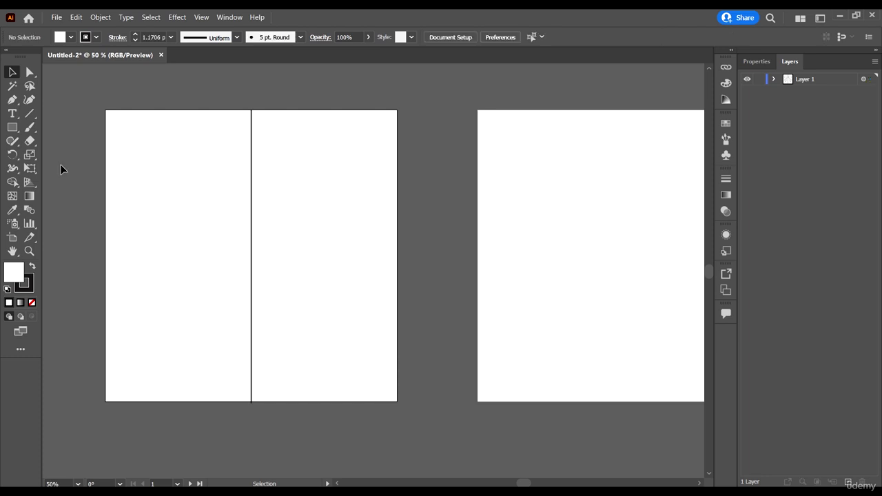
# Paint the left half of a vase outline with a side handle against the centre line using the Paintbrush.
pyautogui.click(29, 127)
pyautogui.moveTo(173, 114); pyautogui.dragTo(169, 319)
pyautogui.hotkey('ctrl', 'z')
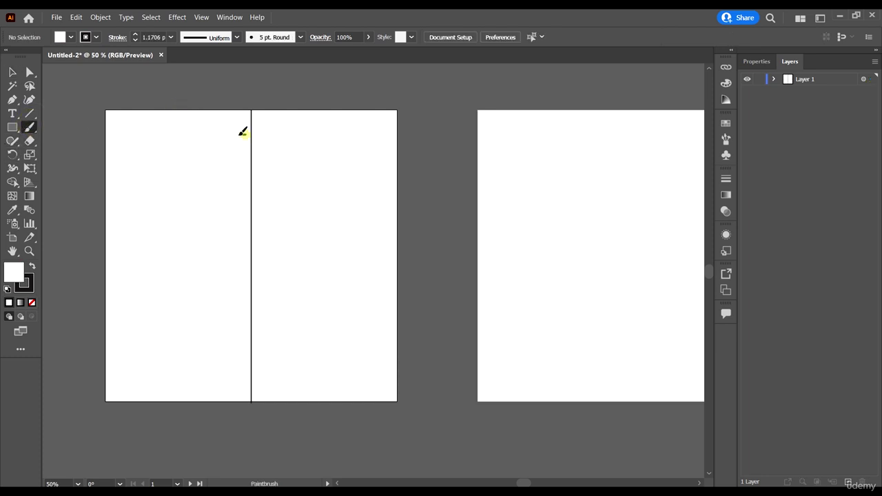
pyautogui.moveTo(243, 134)
pyautogui.mouseDown()
pyautogui.moveTo(198, 133)
pyautogui.moveTo(215, 154)
pyautogui.moveTo(221, 191)
pyautogui.moveTo(220, 220)
pyautogui.moveTo(185, 297)
pyautogui.moveTo(193, 360)
pyautogui.mouseUp()
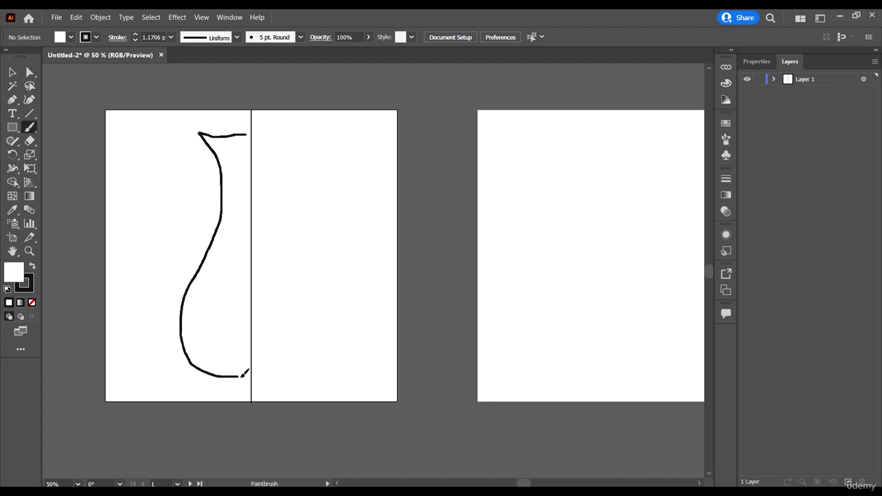
pyautogui.moveTo(250, 376); pyautogui.dragTo(247, 376)
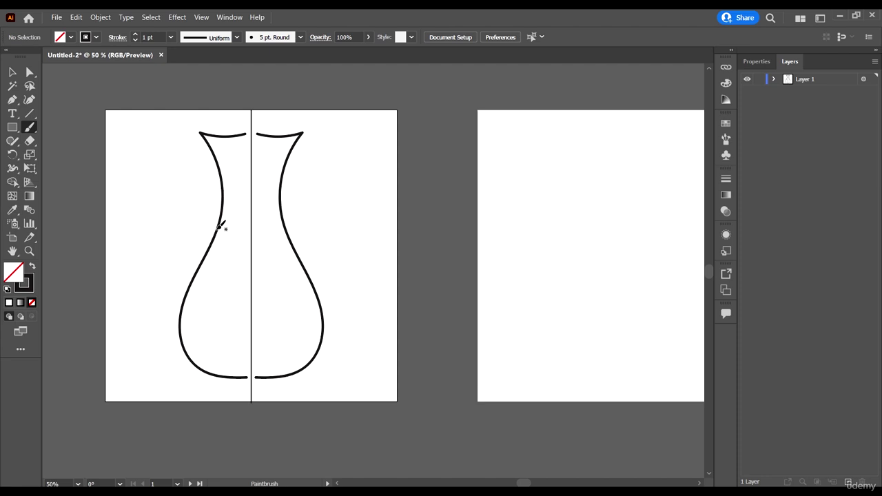
pyautogui.moveTo(219, 226)
pyautogui.mouseDown()
pyautogui.moveTo(161, 270)
pyautogui.moveTo(145, 307)
pyautogui.moveTo(183, 306)
pyautogui.mouseUp()
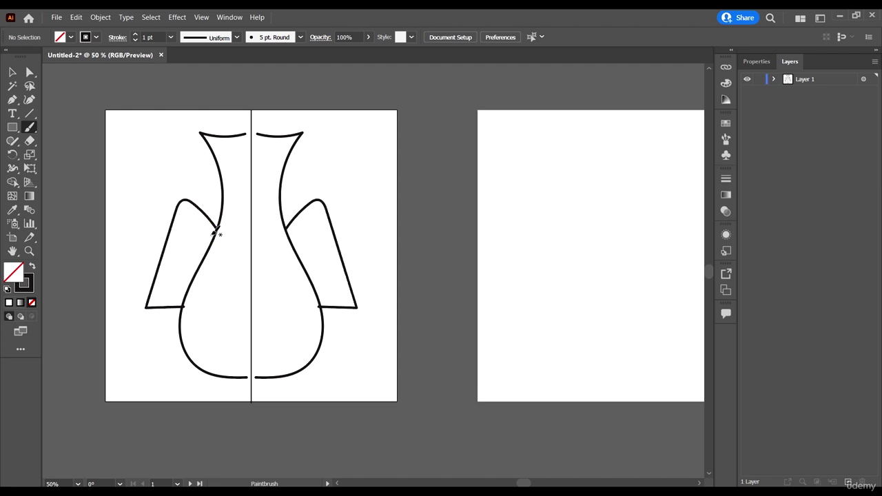
pyautogui.moveTo(215, 235)
pyautogui.mouseDown()
pyautogui.moveTo(189, 219)
pyautogui.moveTo(162, 304)
pyautogui.moveTo(196, 303)
pyautogui.mouseUp()
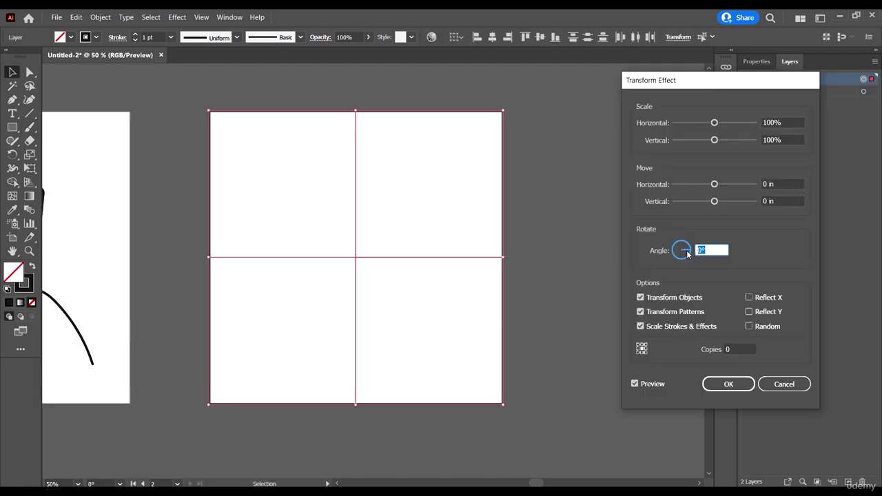
# Apply the Transform effect to Layer 2 with a 90° rotation angle and 3 copies.
pyautogui.click(722, 274)
pyautogui.click(735, 349)
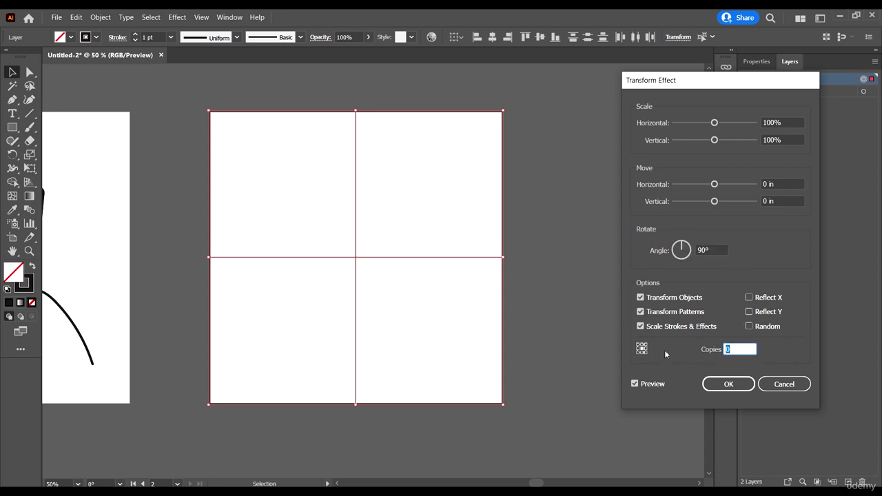
pyautogui.write('3')
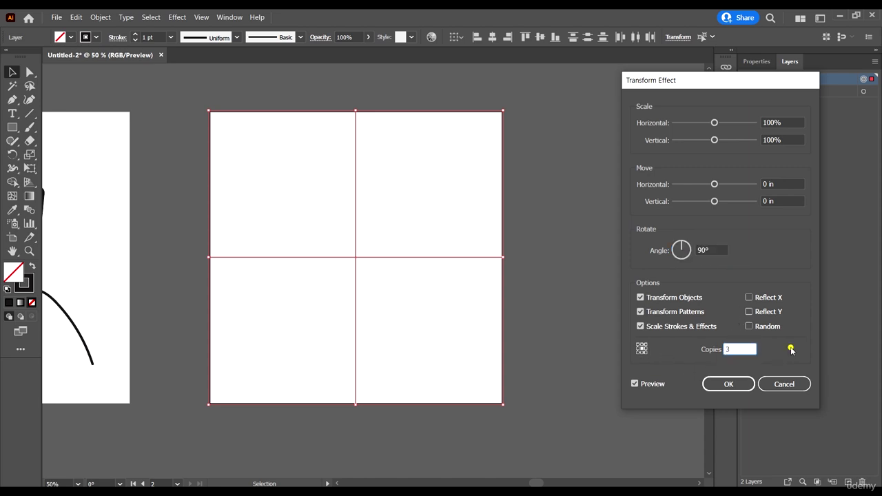
pyautogui.click(727, 384)
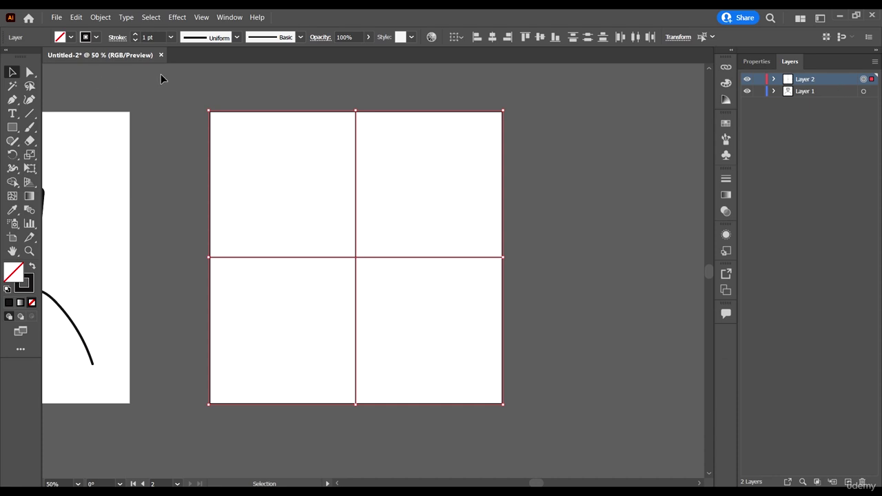
# Paint curves, petals and small shapes with the Paintbrush in the upper-left quadrant of the second artboard to test the four-way repeat.
pyautogui.click(136, 97)
pyautogui.click(27, 125)
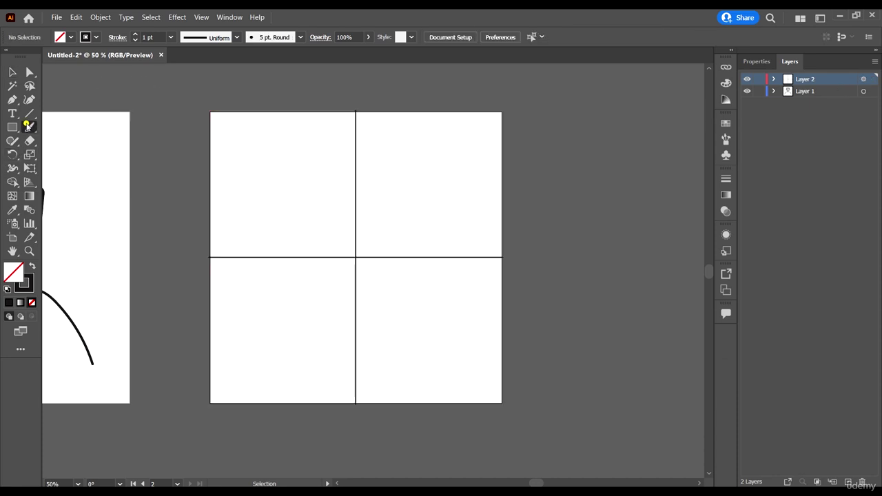
pyautogui.moveTo(262, 161); pyautogui.dragTo(314, 239)
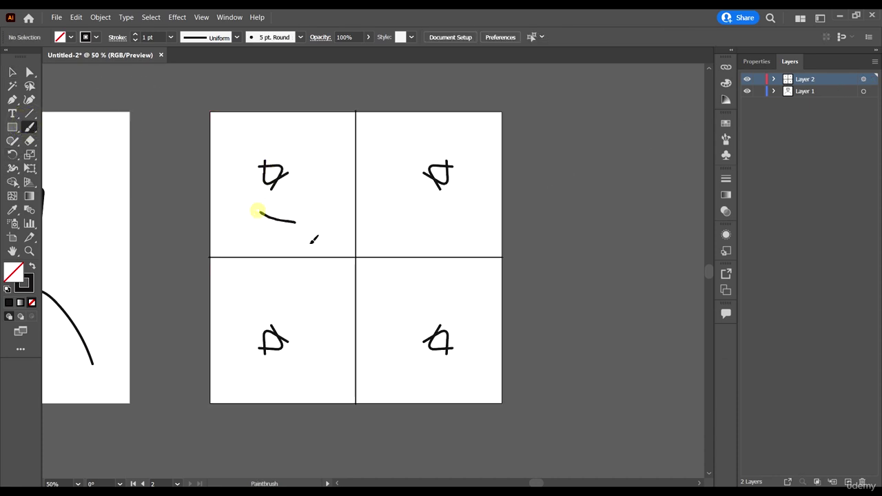
pyautogui.moveTo(310, 161); pyautogui.dragTo(324, 198)
pyautogui.moveTo(323, 133); pyautogui.dragTo(328, 225)
pyautogui.moveTo(230, 228); pyautogui.dragTo(329, 227)
pyautogui.moveTo(334, 162); pyautogui.dragTo(259, 235)
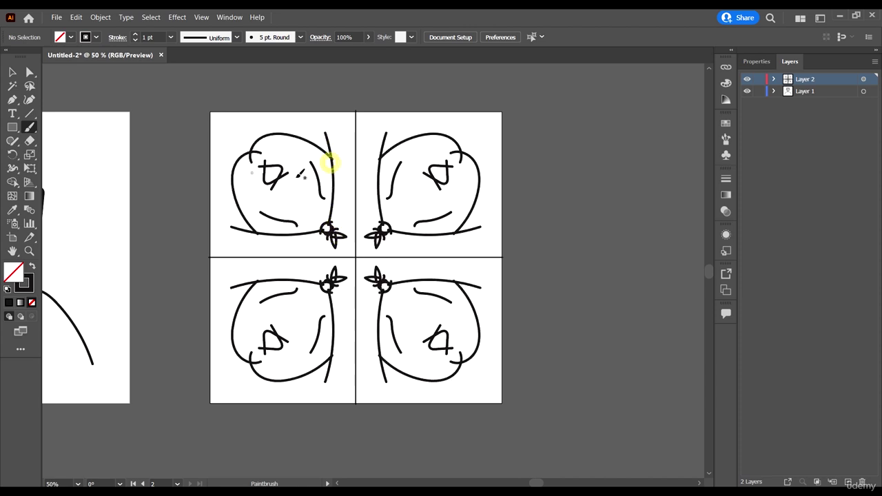
pyautogui.moveTo(284, 122); pyautogui.dragTo(343, 121)
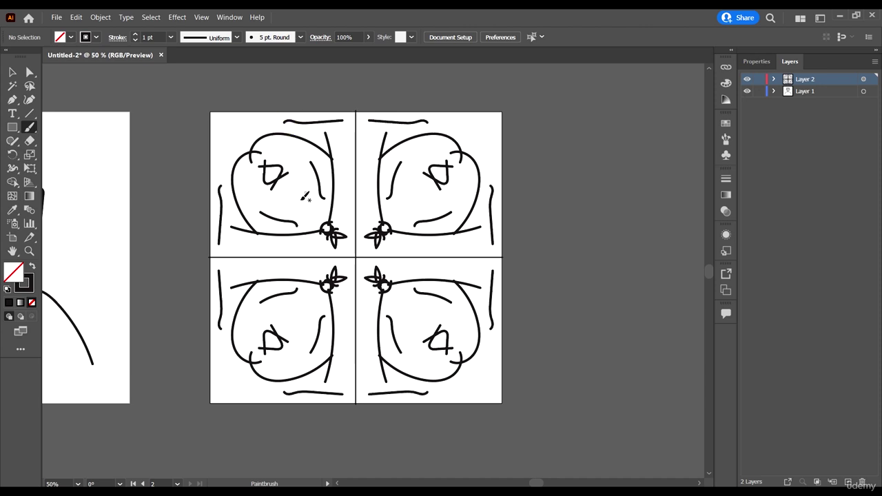
pyautogui.moveTo(257, 199); pyautogui.dragTo(298, 218)
pyautogui.moveTo(296, 160)
pyautogui.mouseDown()
pyautogui.moveTo(320, 196)
pyautogui.moveTo(311, 211)
pyautogui.mouseUp()
# Expand Layer 2 and hide its two straight guide-line paths.
pyautogui.scroll(-1, 375, 202)
pyautogui.scroll(1, 374, 202)
pyautogui.scroll(1, 354, 338)
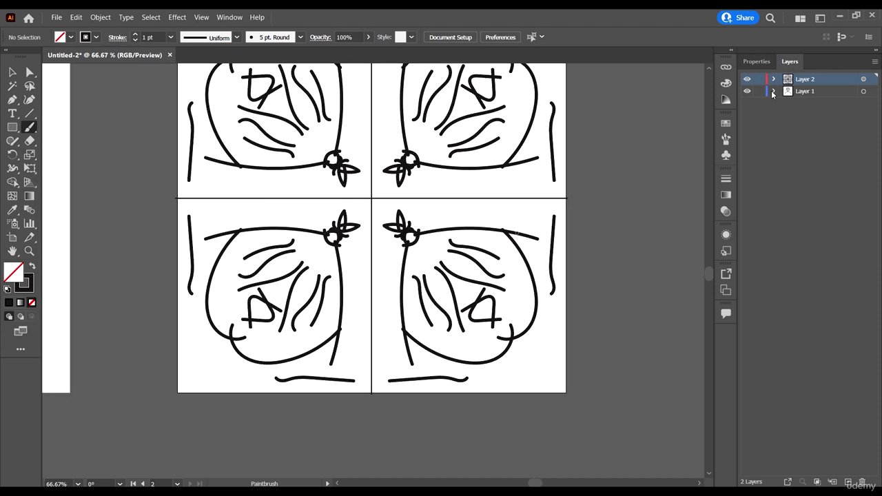
pyautogui.click(773, 78)
pyautogui.click(831, 201)
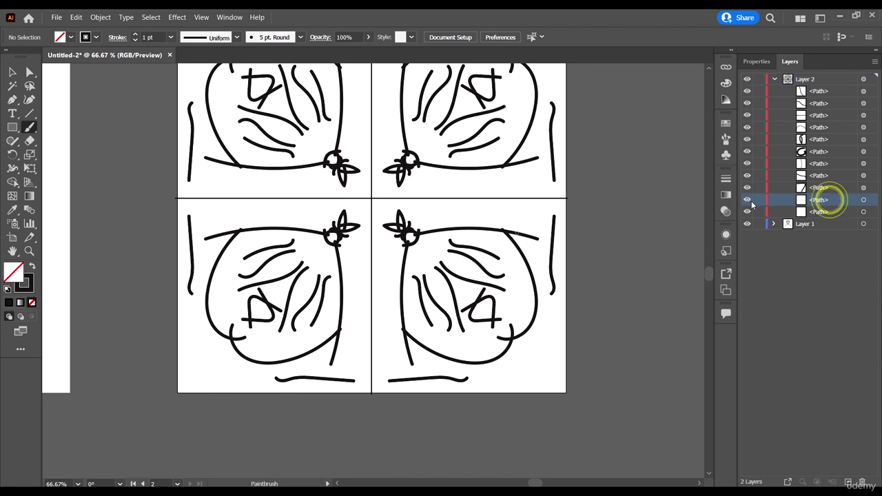
pyautogui.click(746, 200)
pyautogui.click(746, 211)
# Paint additional strokes inside the flower shape and along the outer edges of the second artboard's upper-left quadrant.
pyautogui.scroll(-1, 500, 219)
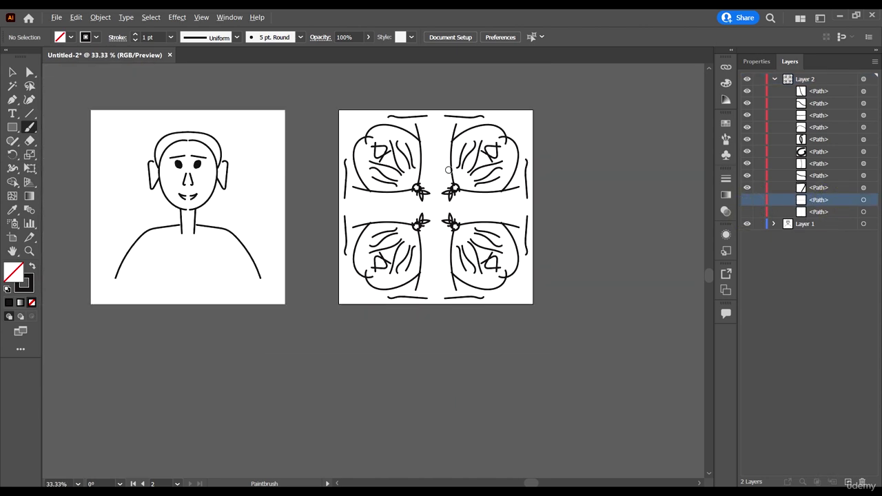
pyautogui.scroll(1, 414, 200)
pyautogui.moveTo(400, 168); pyautogui.dragTo(380, 189)
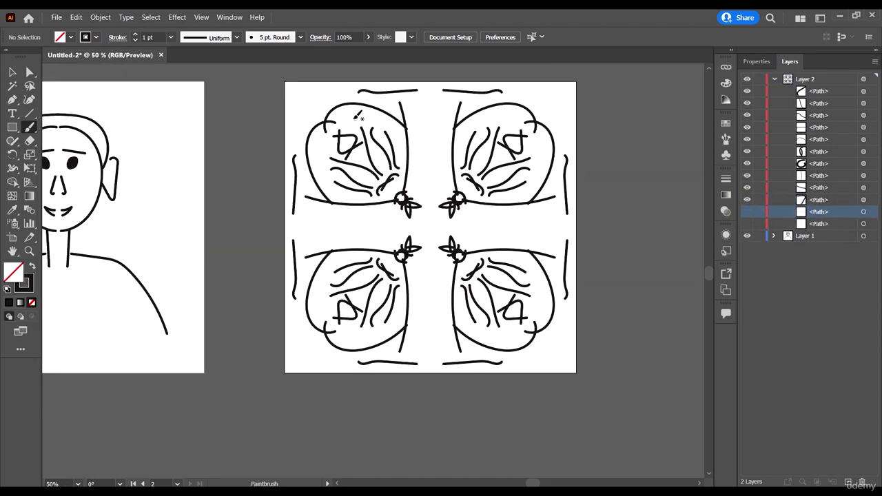
pyautogui.moveTo(358, 116); pyautogui.dragTo(335, 119)
pyautogui.moveTo(280, 101)
pyautogui.mouseDown()
pyautogui.moveTo(291, 109)
pyautogui.moveTo(301, 159)
pyautogui.mouseUp()
pyautogui.scroll(2, 345, 207)
pyautogui.moveTo(346, 118); pyautogui.dragTo(402, 117)
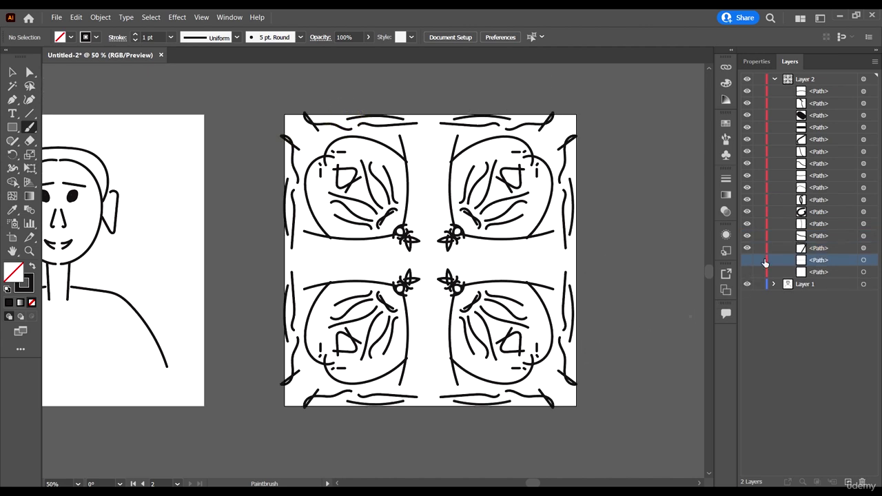
# Delete all the painted paths in Layer 2, keeping the two hidden guide lines.
pyautogui.click(864, 91)
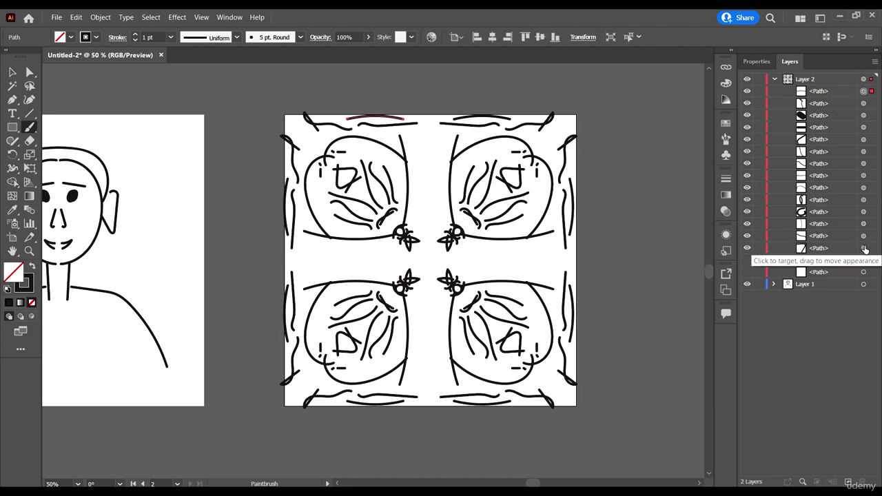
pyautogui.keyDown('shift'); pyautogui.click(863, 248); pyautogui.keyUp('shift')
pyautogui.press('Delete')
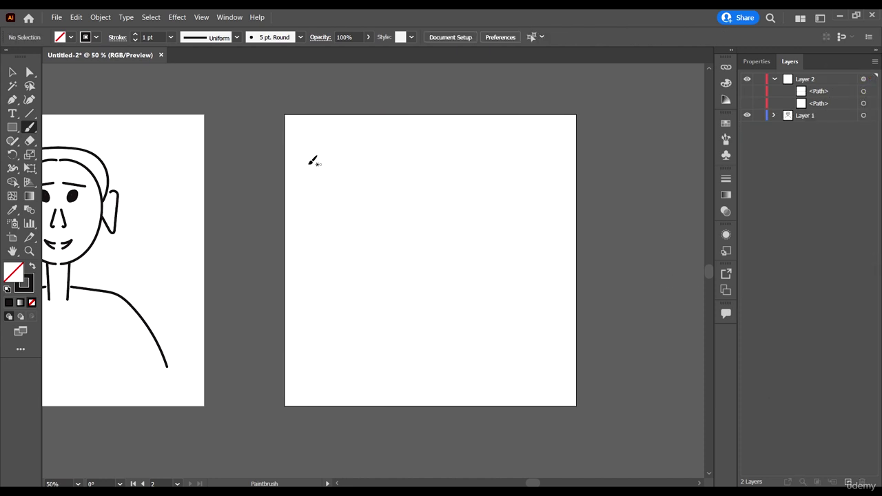
# Paint a new pattern of corner curves, scribbled leaf shapes and border arcs in the upper-left quadrant of the second artboard.
pyautogui.moveTo(341, 140)
pyautogui.mouseDown()
pyautogui.moveTo(296, 147)
pyautogui.moveTo(293, 172)
pyautogui.moveTo(354, 181)
pyautogui.moveTo(384, 161)
pyautogui.mouseUp()
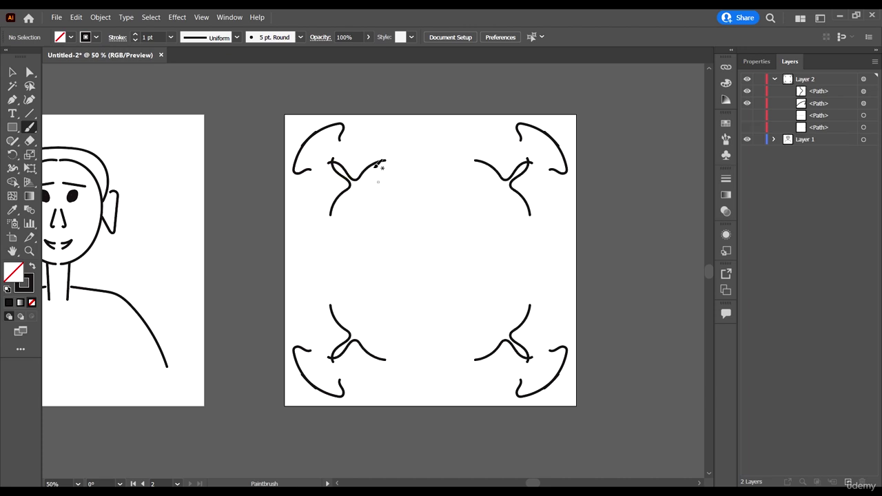
pyautogui.moveTo(358, 199); pyautogui.dragTo(344, 219)
pyautogui.moveTo(369, 184)
pyautogui.mouseDown()
pyautogui.moveTo(390, 163)
pyautogui.moveTo(403, 192)
pyautogui.mouseUp()
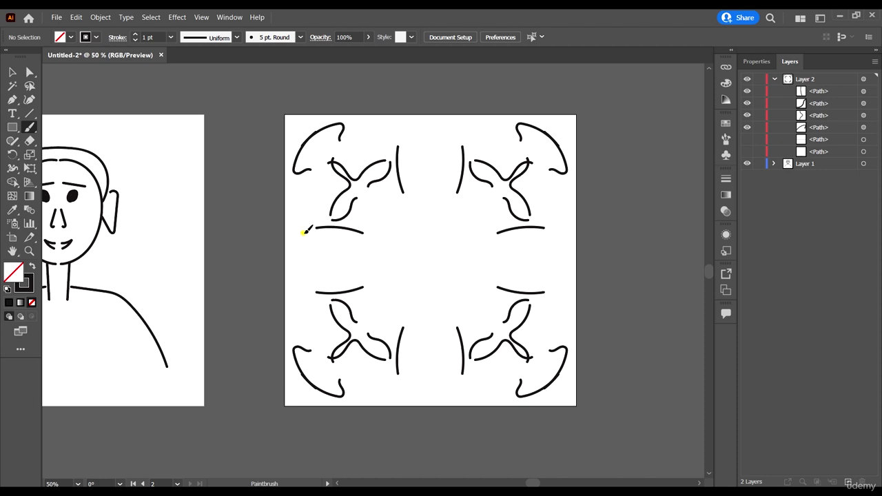
pyautogui.moveTo(303, 232)
pyautogui.mouseDown()
pyautogui.moveTo(369, 241)
pyautogui.moveTo(386, 231)
pyautogui.mouseUp()
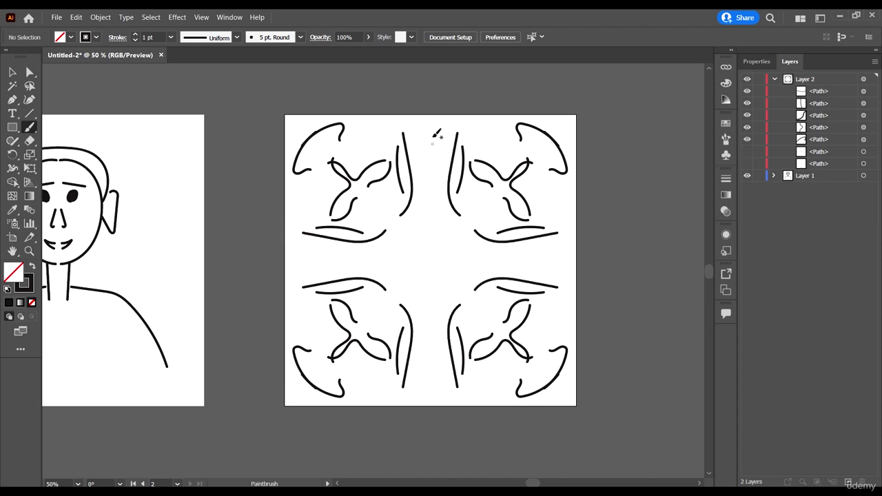
pyautogui.moveTo(376, 167)
pyautogui.mouseDown()
pyautogui.moveTo(353, 201)
pyautogui.moveTo(352, 167)
pyautogui.moveTo(339, 156)
pyautogui.moveTo(496, 260)
pyautogui.moveTo(400, 126)
pyautogui.moveTo(368, 205)
pyautogui.moveTo(368, 179)
pyautogui.moveTo(319, 146)
pyautogui.moveTo(303, 148)
pyautogui.moveTo(342, 185)
pyautogui.mouseUp()
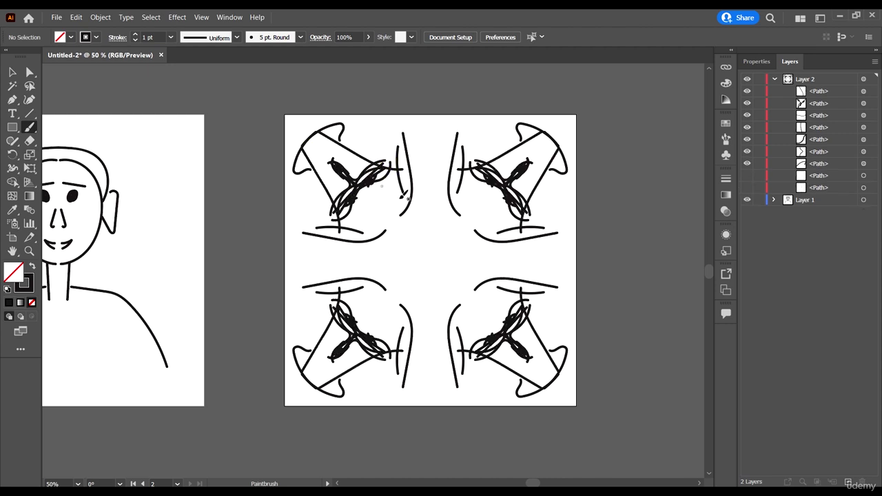
pyautogui.moveTo(397, 236); pyautogui.dragTo(343, 249)
pyautogui.moveTo(419, 175)
pyautogui.mouseDown()
pyautogui.moveTo(409, 240)
pyautogui.moveTo(382, 227)
pyautogui.moveTo(397, 210)
pyautogui.moveTo(354, 221)
pyautogui.moveTo(331, 202)
pyautogui.mouseUp()
pyautogui.moveTo(298, 235); pyautogui.dragTo(294, 205)
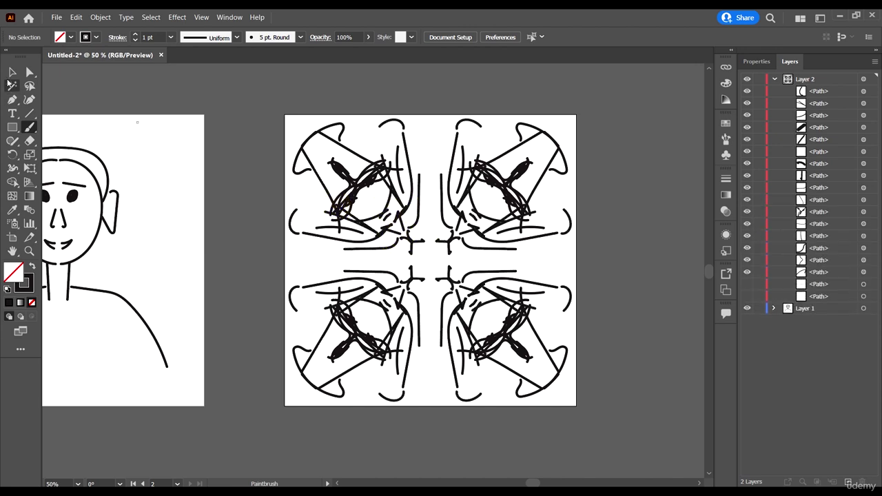
# Switch to the Selection tool, bring both artboards into view and collapse Layer 2's list of paths.
pyautogui.click(10, 73)
pyautogui.scroll(-3, 405, 227)
pyautogui.scroll(2, 348, 202)
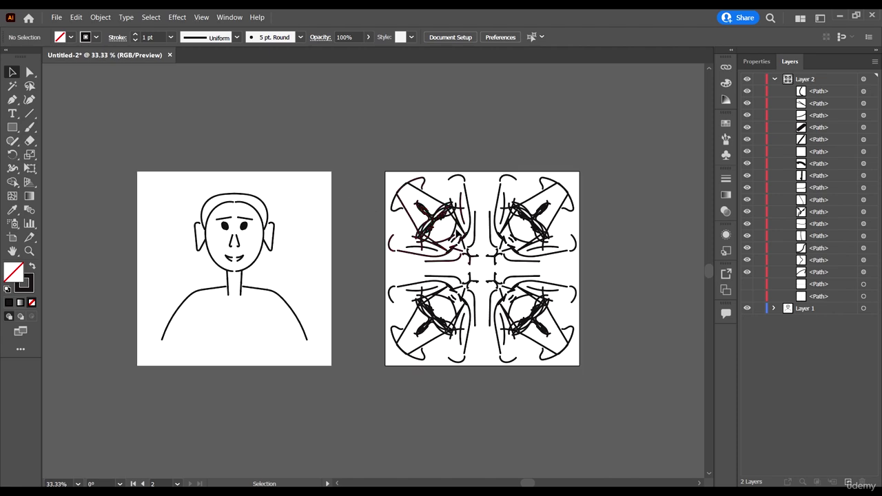
pyautogui.scroll(-2, 639, 185)
pyautogui.click(774, 79)
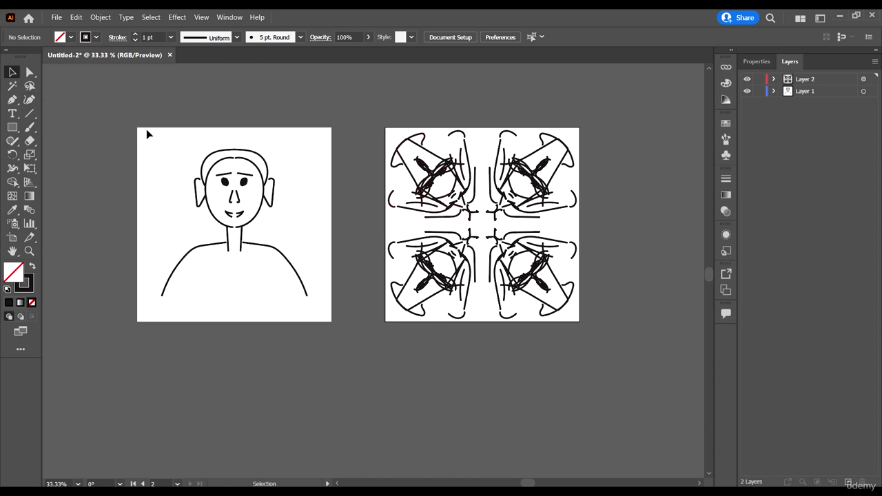
# Duplicate the 9 x 9 in first artboard together with its face drawing into the empty area directly below it.
pyautogui.scroll(-2, 206, 206)
pyautogui.scroll(2, 386, 254)
pyautogui.hotkey('alt', 'o')
pyautogui.click(301, 141)
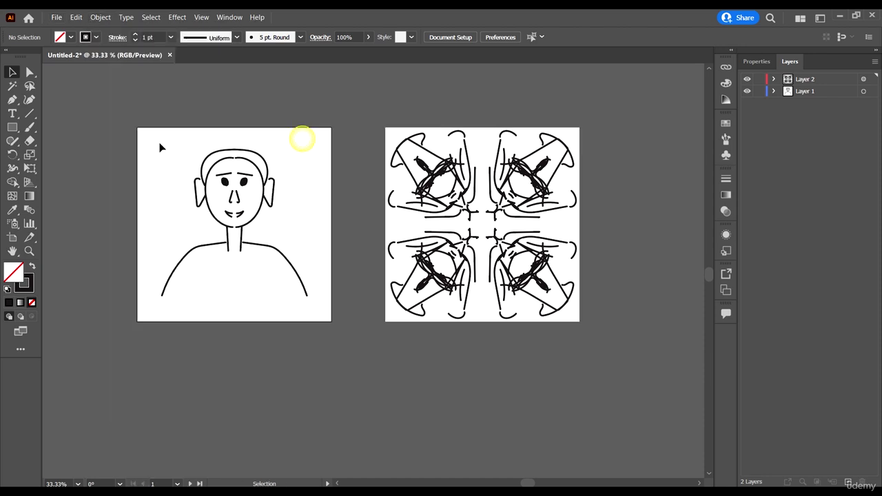
pyautogui.click(12, 237)
pyautogui.scroll(-2, 307, 107)
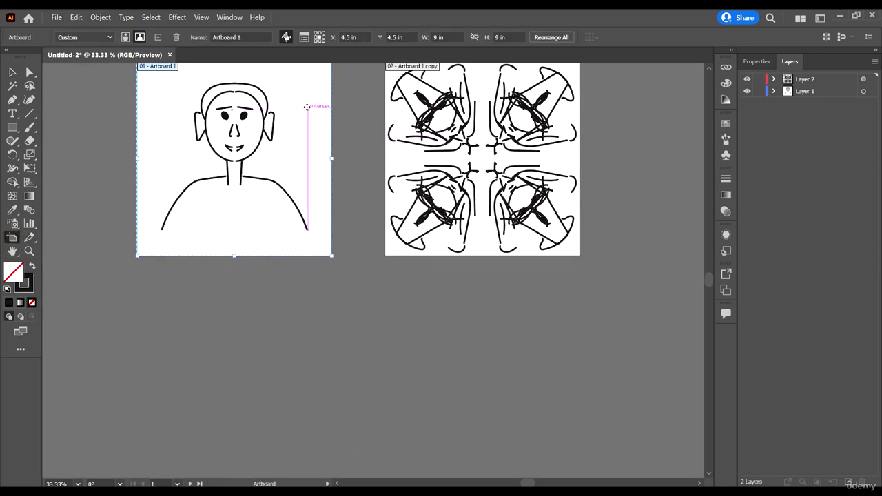
pyautogui.moveTo(307, 107); pyautogui.dragTo(320, 295)
pyautogui.scroll(-2, 320, 295)
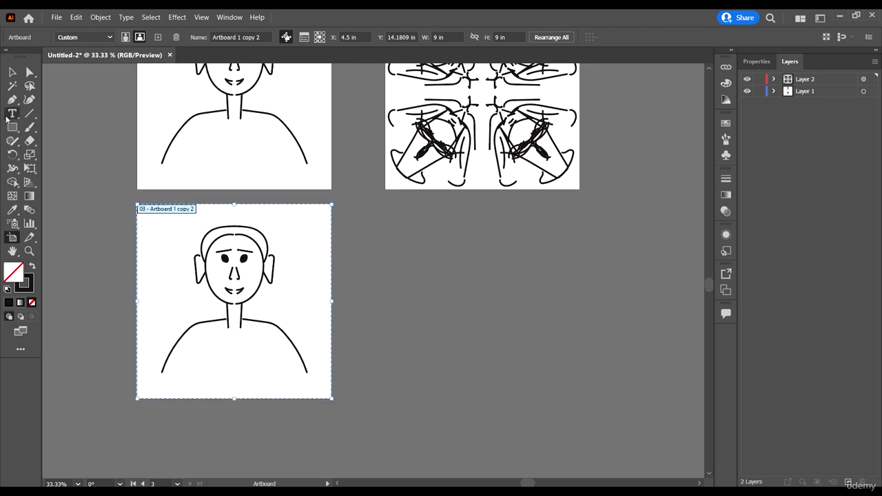
# Delete the copied face drawing so that the third artboard is blank.
pyautogui.click(12, 72)
pyautogui.moveTo(356, 226); pyautogui.dragTo(134, 402)
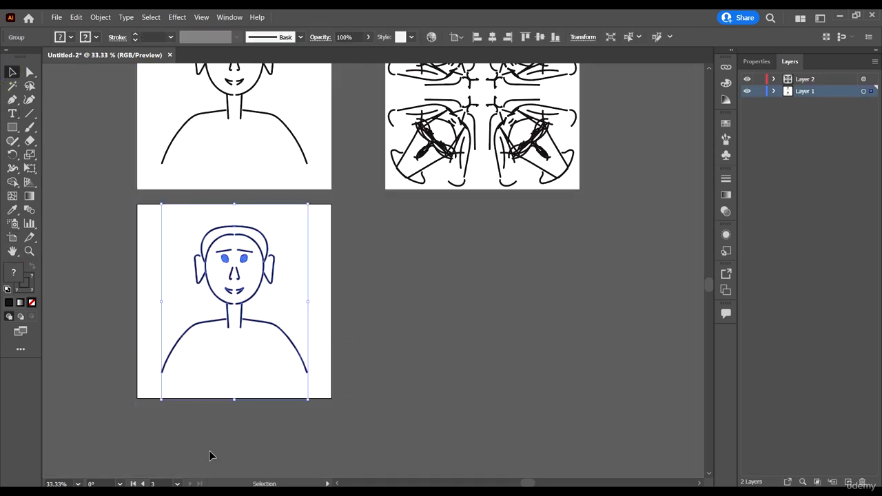
pyautogui.press('Delete')
pyautogui.scroll(-2, 230, 239)
pyautogui.scroll(1, 172, 190)
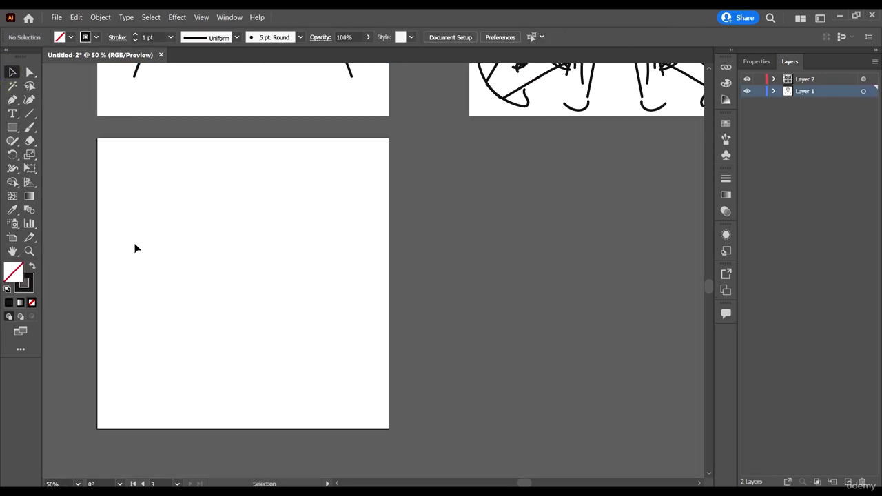
pyautogui.scroll(-1, 137, 248)
pyautogui.hscroll(-2, 146, 249)
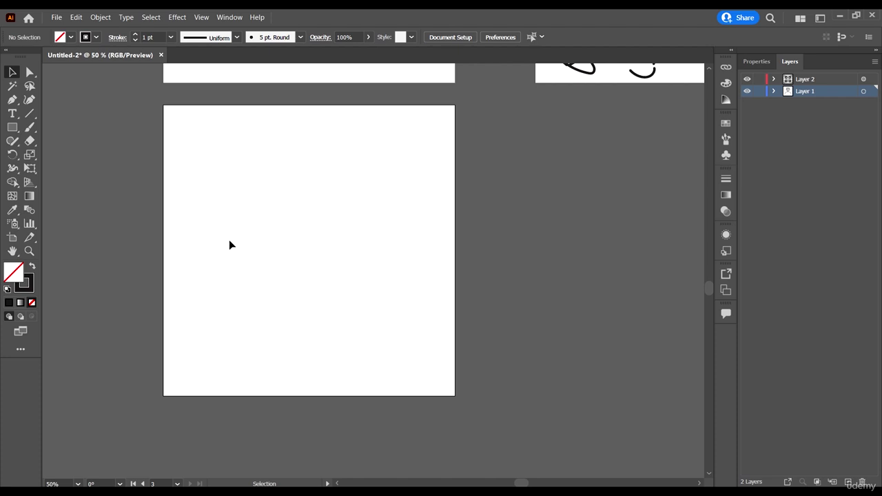
# Draw a straight horizontal line across the third artboard with the Pen tool and delete it.
pyautogui.click(13, 100)
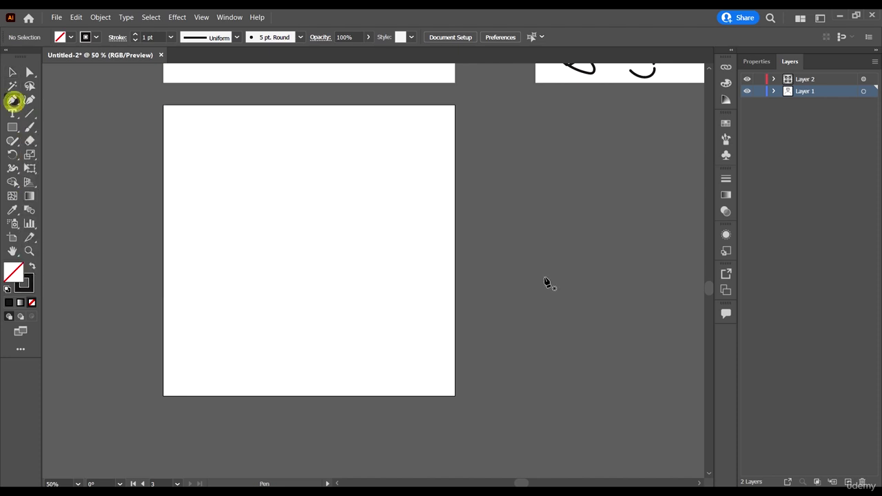
pyautogui.click(195, 227)
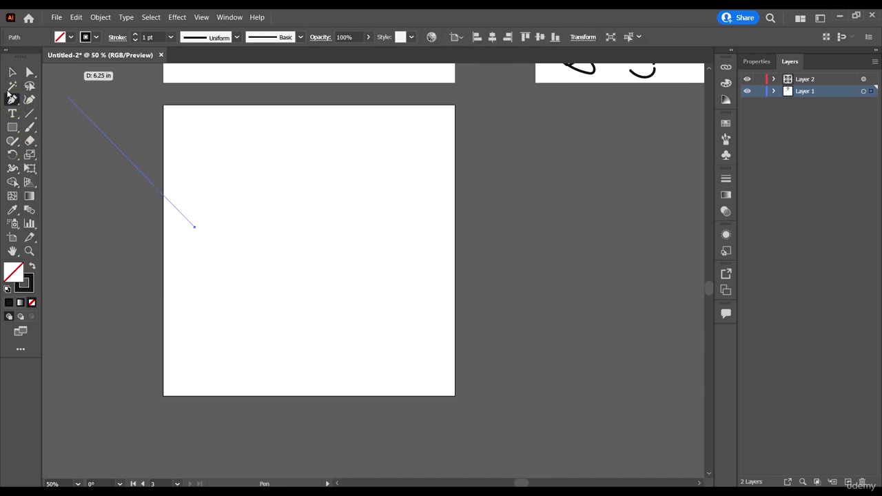
pyautogui.click(404, 227)
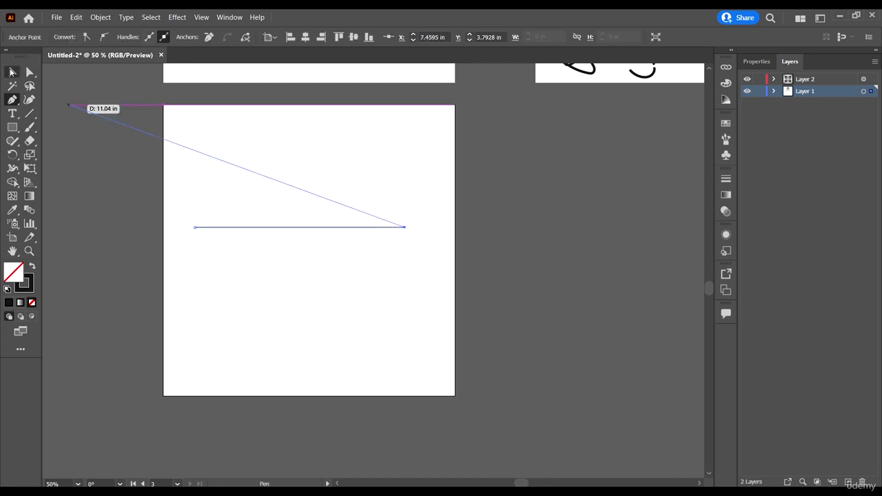
pyautogui.click(12, 72)
pyautogui.click(385, 269)
pyautogui.hotkey('ctrl', 'a')
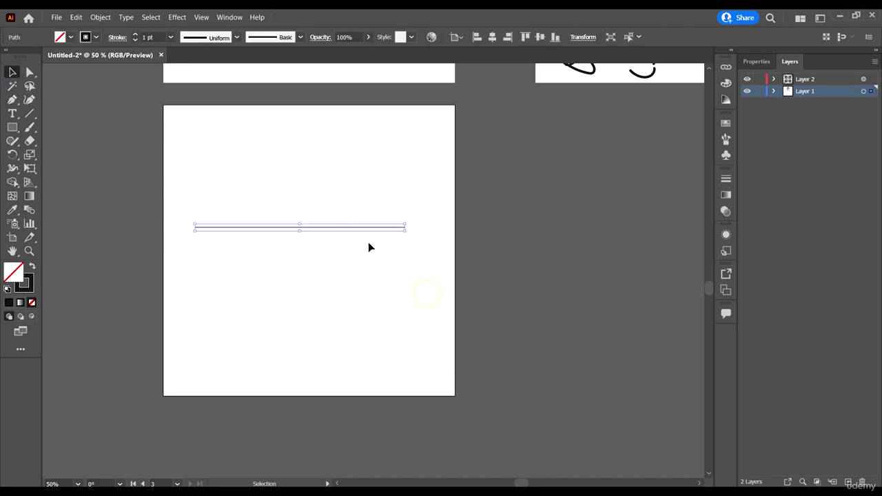
pyautogui.press('Delete')
# Draw an open S-shaped curve with three anchor points on the third artboard using the Pen tool.
pyautogui.click(12, 100)
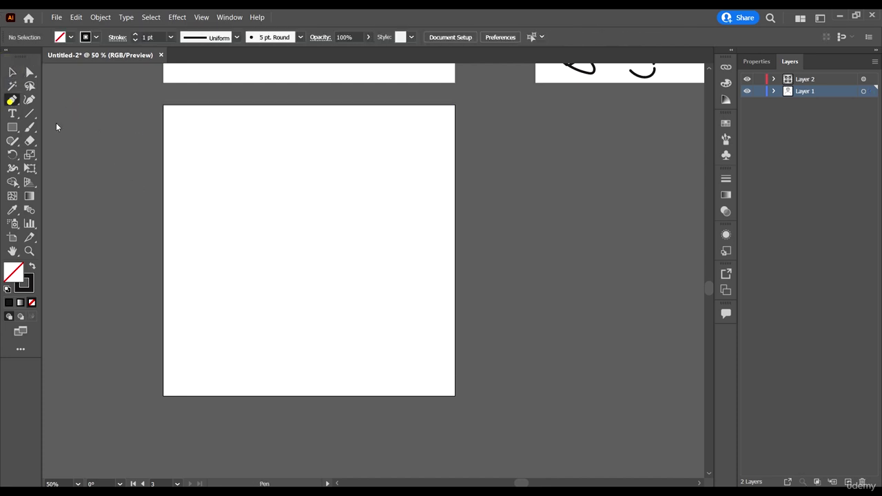
pyautogui.click(198, 196)
pyautogui.moveTo(315, 182); pyautogui.dragTo(339, 255)
pyautogui.moveTo(316, 312); pyautogui.dragTo(384, 344)
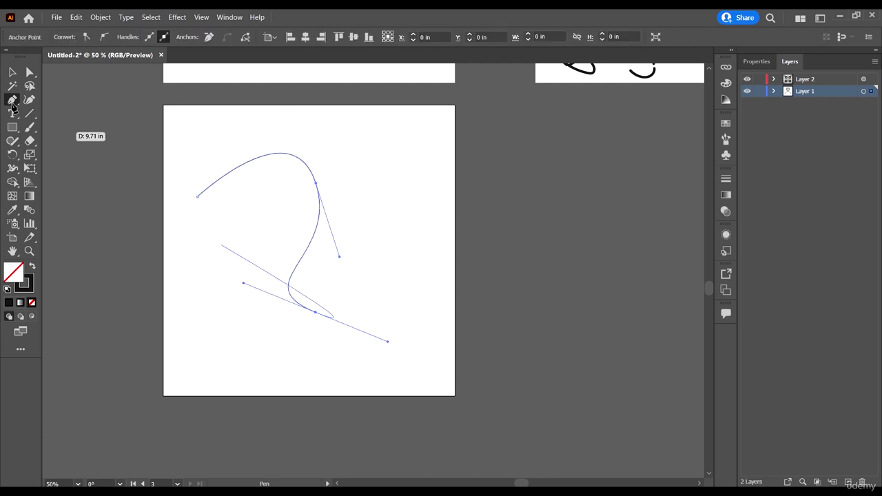
pyautogui.click(12, 71)
pyautogui.click(364, 272)
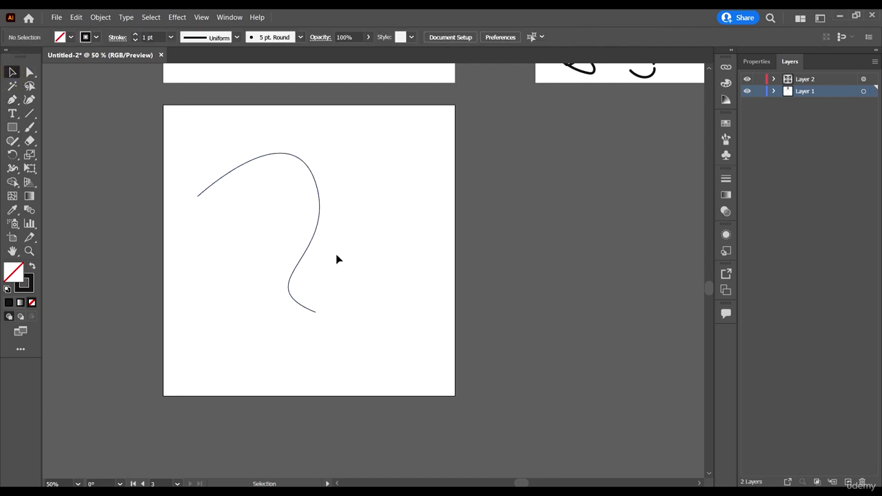
# Move the S-shaped curve closer to the middle of the third artboard.
pyautogui.moveTo(320, 216); pyautogui.dragTo(337, 223)
pyautogui.scroll(1, 361, 228)
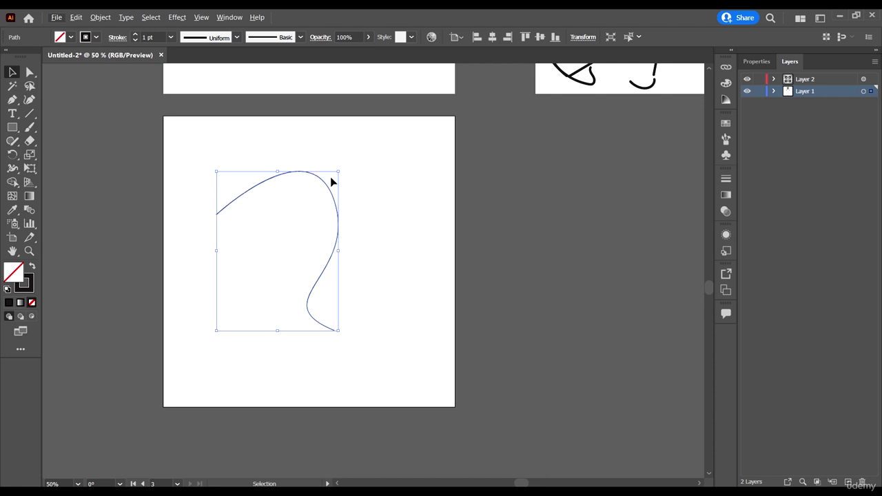
pyautogui.click(422, 255)
pyautogui.moveTo(288, 164); pyautogui.dragTo(288, 164)
pyautogui.moveTo(330, 205); pyautogui.dragTo(347, 216)
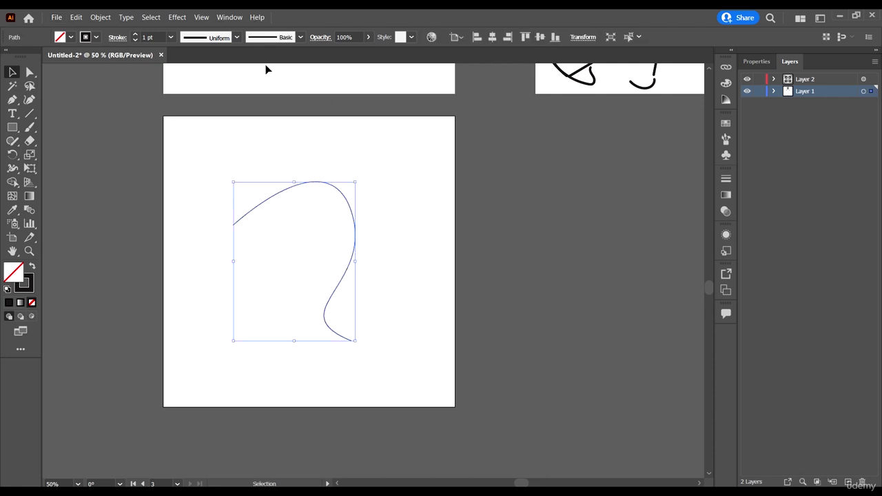
# Apply the triangular tapered width profile to the curve and set its stroke weight to 30 pt.
pyautogui.click(238, 38)
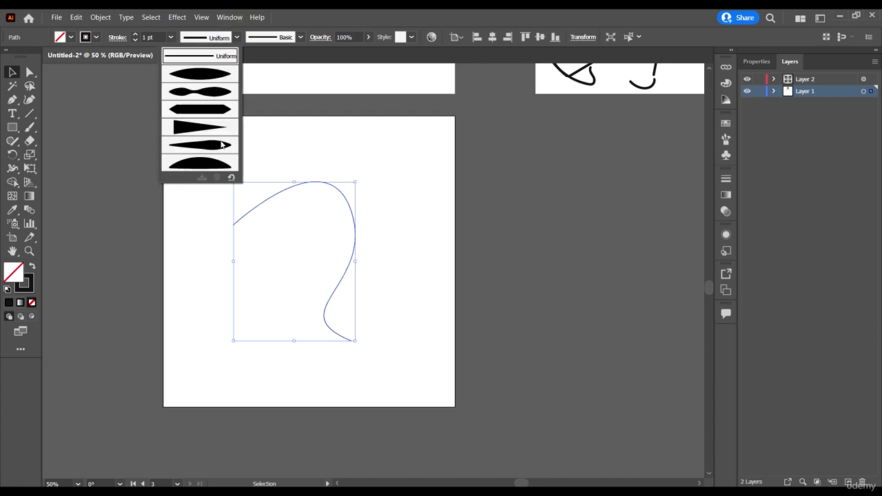
pyautogui.click(195, 131)
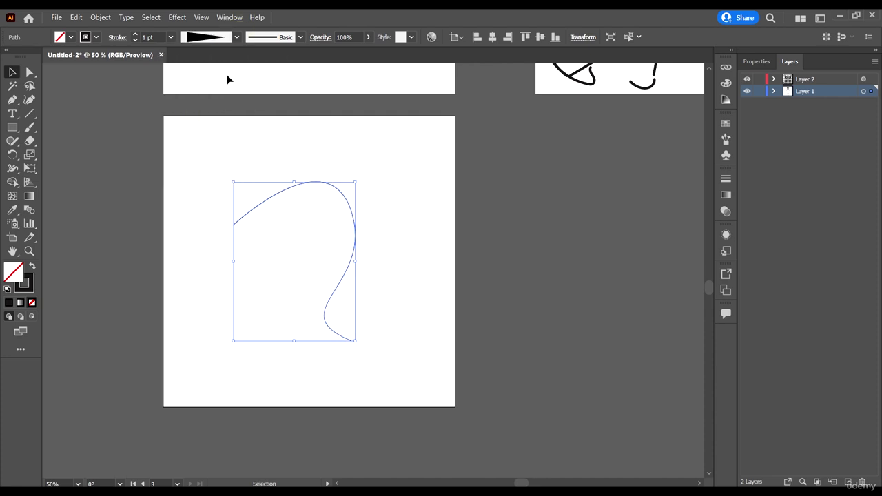
pyautogui.click(404, 221)
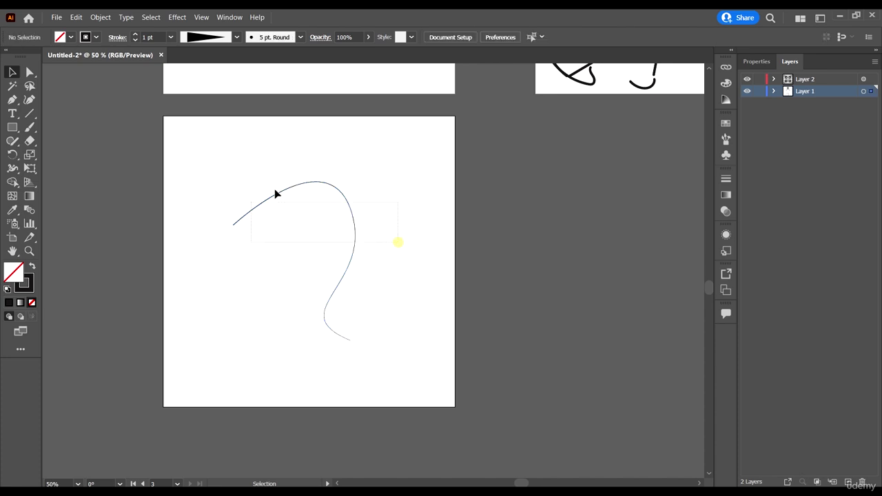
pyautogui.moveTo(276, 194); pyautogui.dragTo(274, 193)
pyautogui.click(153, 38)
pyautogui.scroll(20, 155, 38)
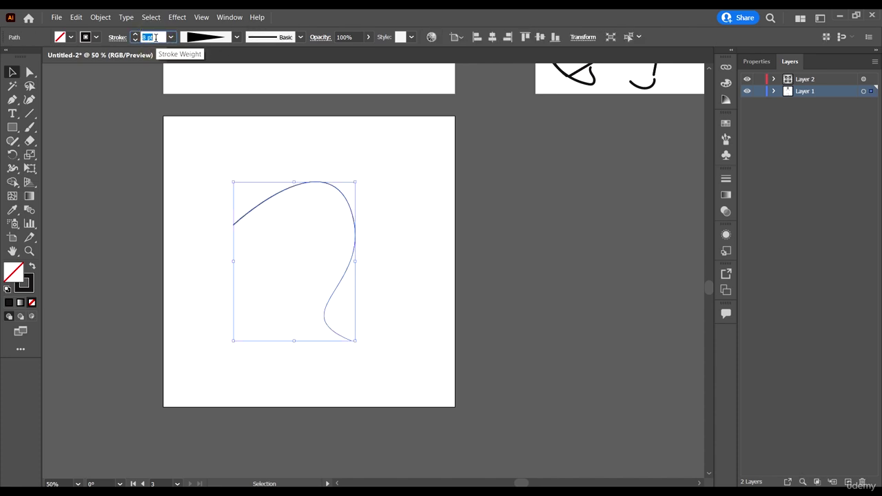
pyautogui.scroll(3, 155, 38)
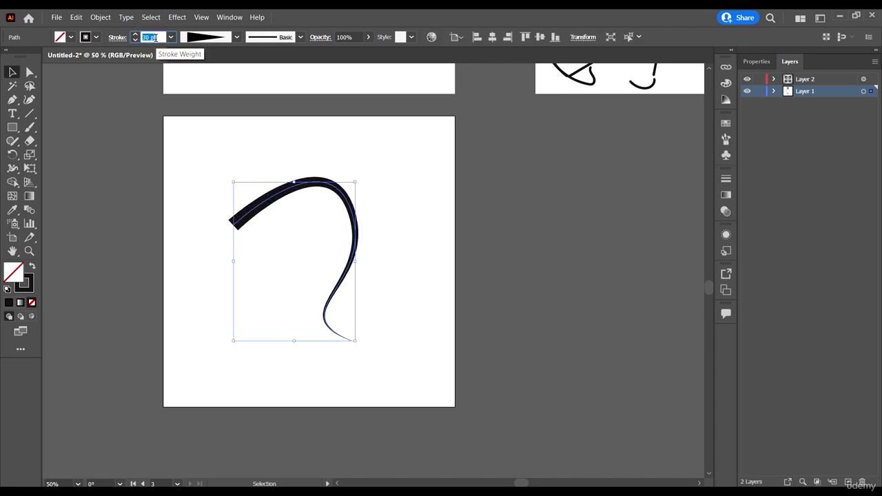
pyautogui.click(451, 218)
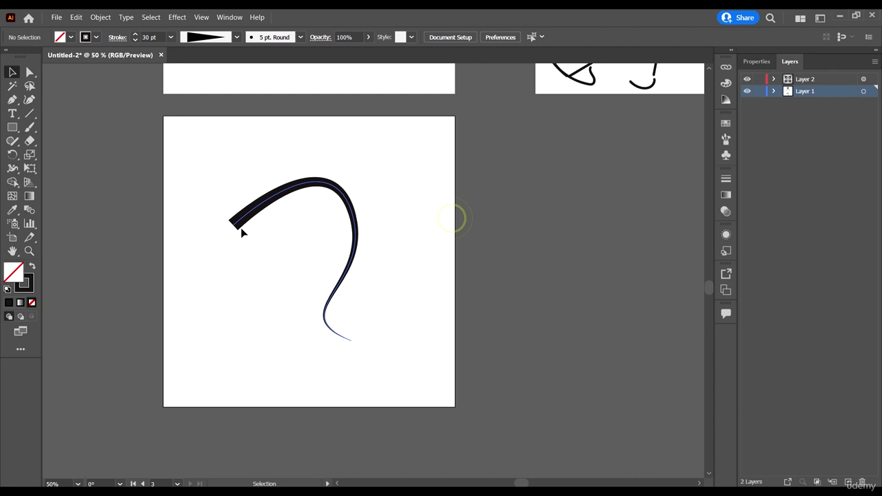
# Examine how the tapered stroke runs from the curve's thick end to its thin end.
pyautogui.click(356, 265)
pyautogui.click(372, 341)
pyautogui.click(259, 213)
pyautogui.scroll(1, 367, 371)
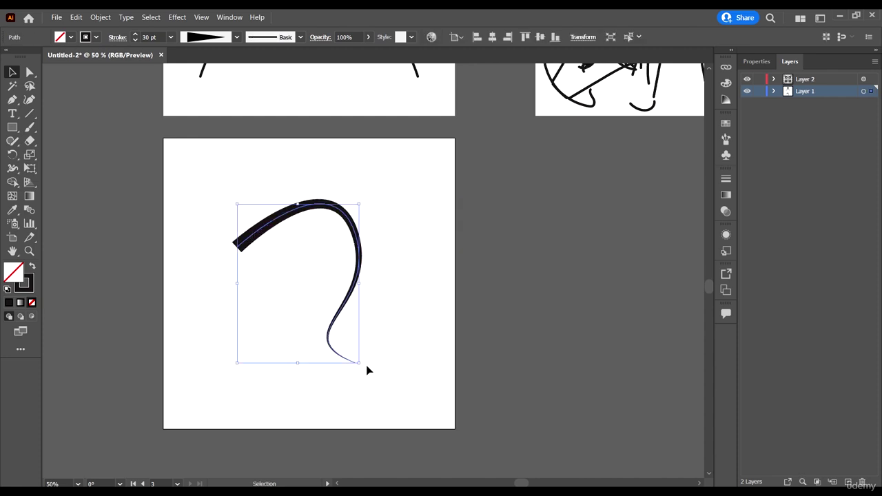
pyautogui.scroll(1, 289, 332)
pyautogui.hscroll(-1, 289, 333)
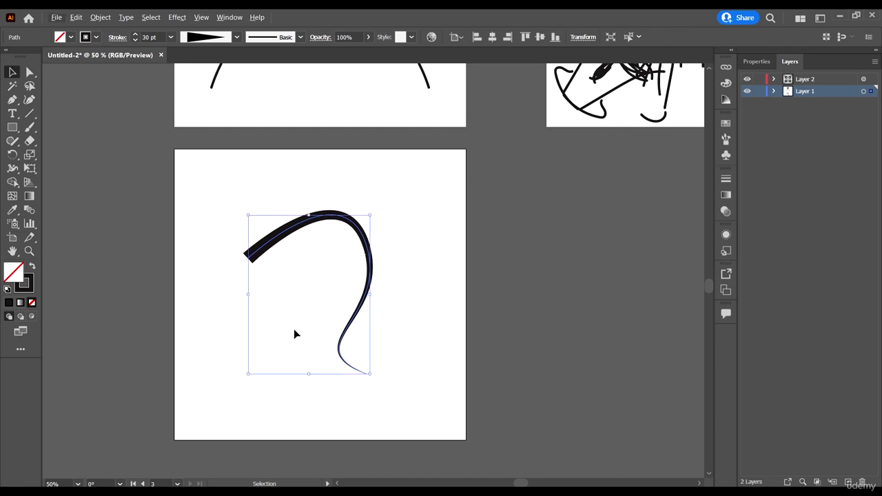
pyautogui.scroll(-2, 396, 336)
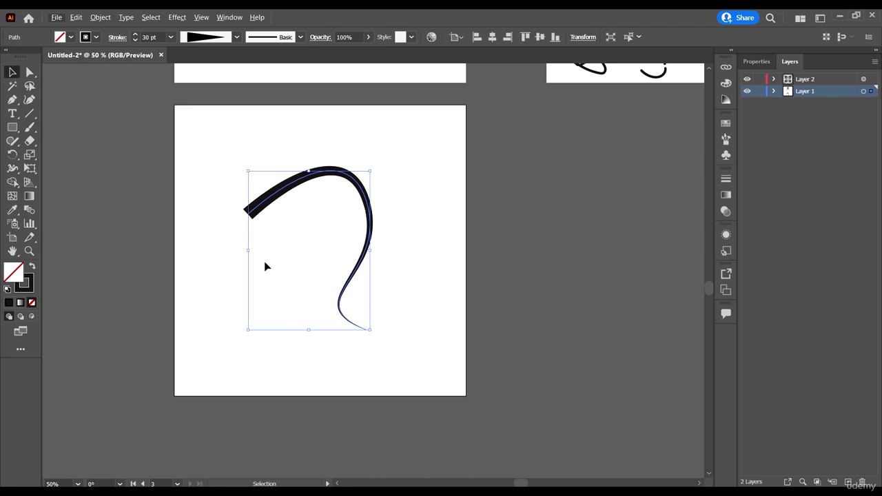
pyautogui.scroll(1, 200, 241)
pyautogui.scroll(-1, 264, 262)
pyautogui.scroll(1, 393, 224)
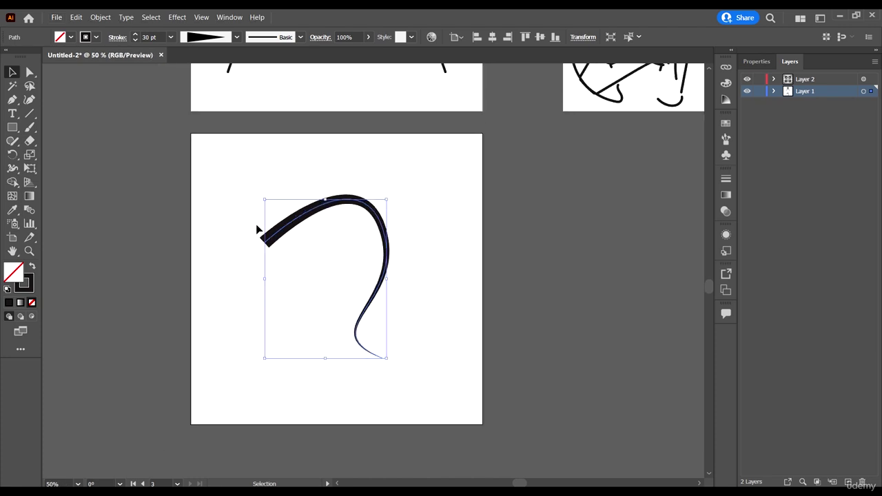
# Reverse the curve's taper with the Pen tool by picking the anchor point at its thick upper end.
pyautogui.click(12, 100)
pyautogui.scroll(1, 383, 361)
pyautogui.click(385, 358)
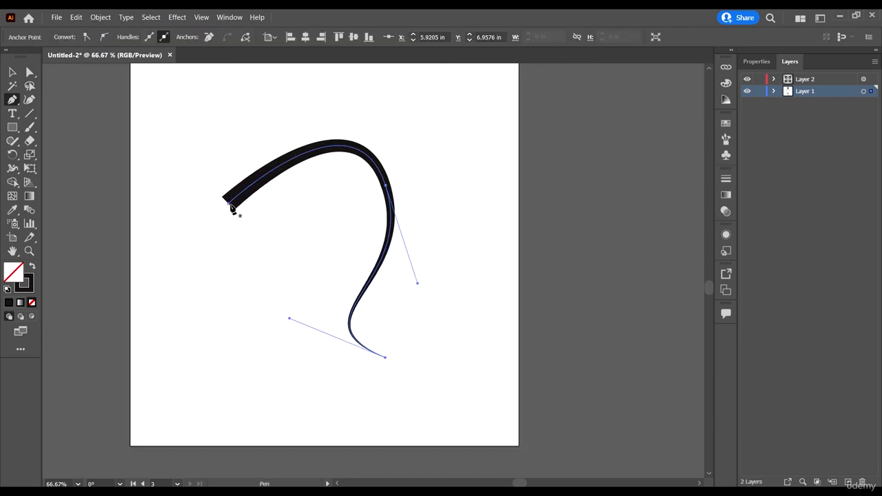
pyautogui.moveTo(231, 204); pyautogui.dragTo(379, 238)
pyautogui.scroll(1, 383, 349)
pyautogui.scroll(-1, 383, 350)
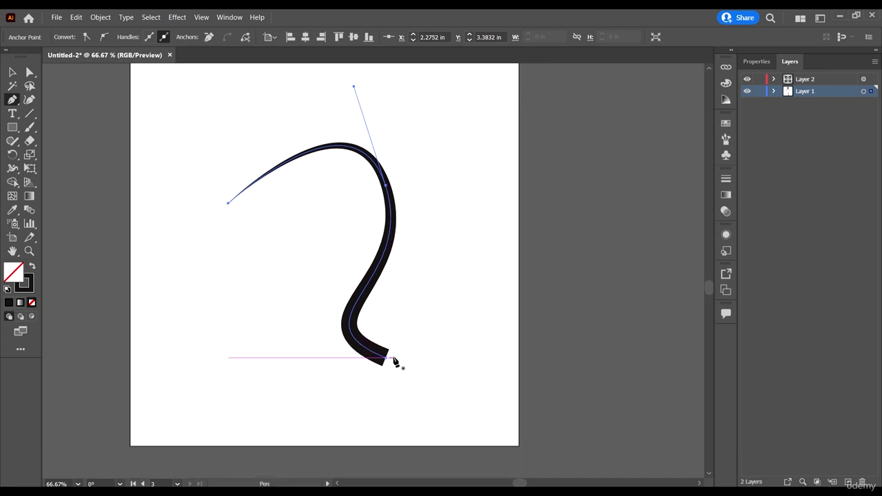
# Flip the taper back from the curve's lower end point, undo that flip and repeat it.
pyautogui.moveTo(385, 358)
pyautogui.mouseDown()
pyautogui.moveTo(269, 182)
pyautogui.moveTo(556, 368)
pyautogui.moveTo(482, 396)
pyautogui.mouseUp()
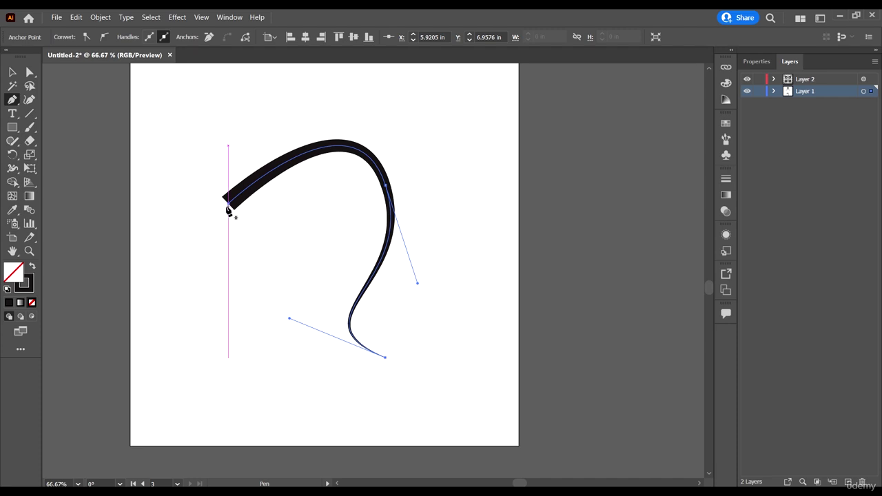
pyautogui.hotkey('ctrl', 'z')
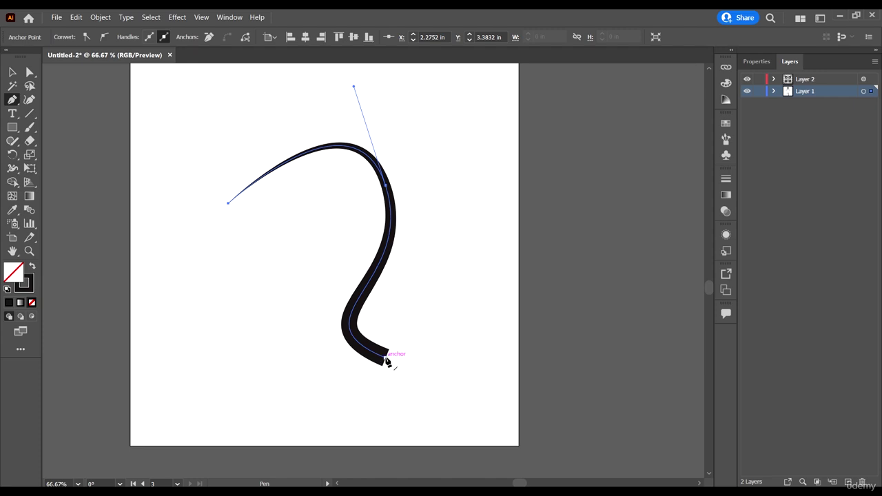
pyautogui.click(385, 359)
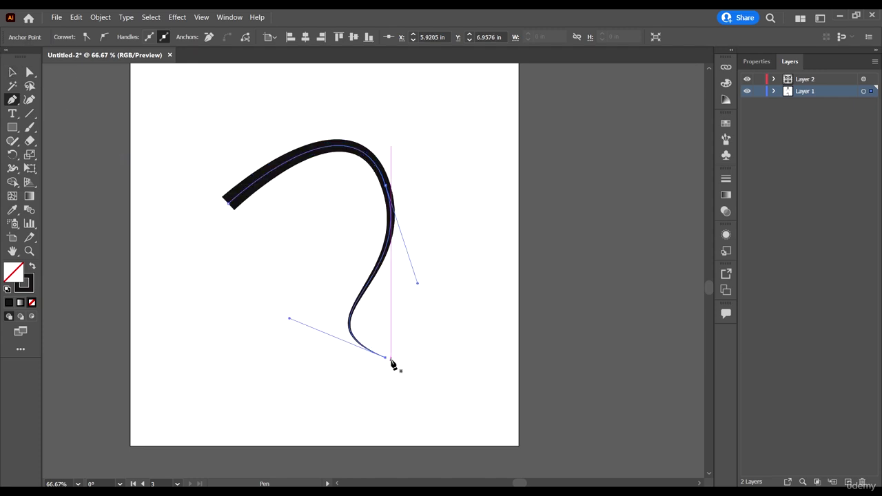
# Delete the tapered curve from the third artboard.
pyautogui.click(18, 66)
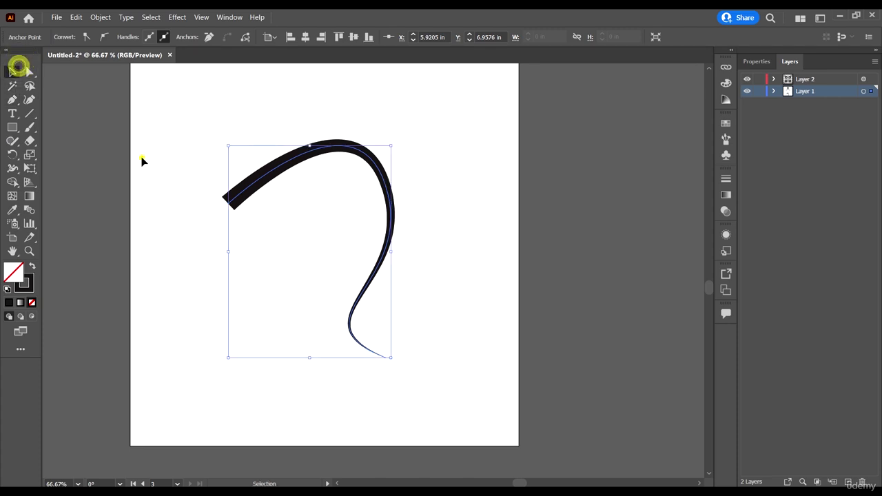
pyautogui.click(142, 157)
pyautogui.click(386, 262)
pyautogui.press('Delete')
# Draw a closed triangle in the upper part of the third artboard with the Pen tool and swap its fill and stroke for a solid black shape.
pyautogui.click(12, 100)
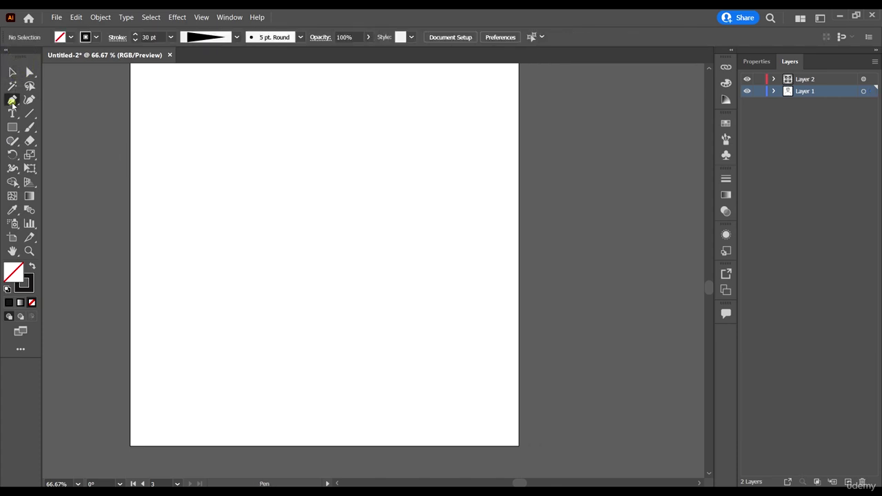
pyautogui.click(203, 195)
pyautogui.click(419, 136)
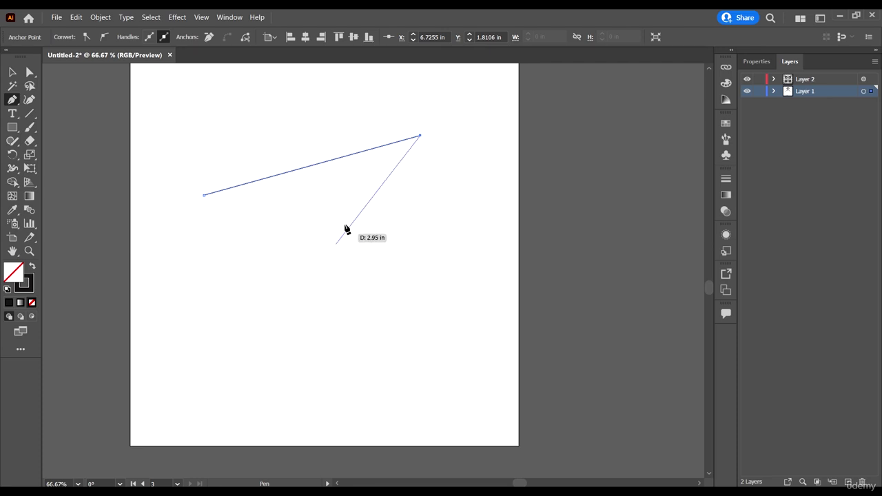
pyautogui.click(354, 209)
pyautogui.click(203, 195)
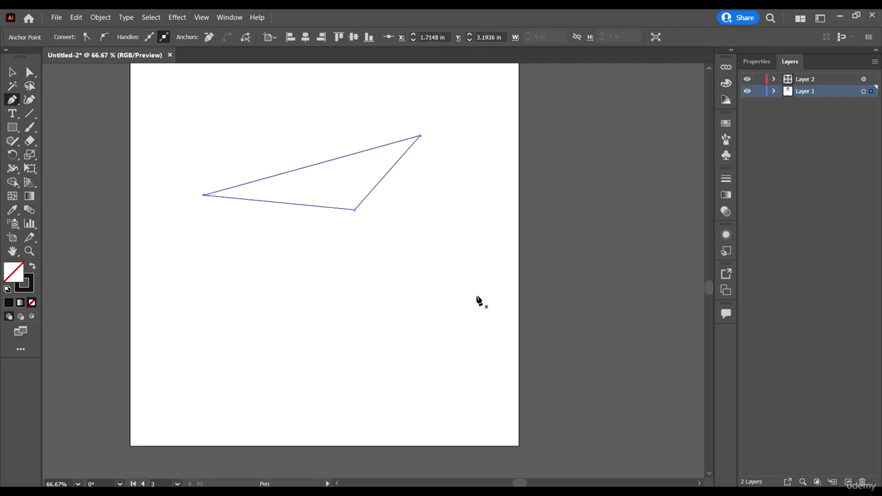
pyautogui.hotkey('shift', 'x')
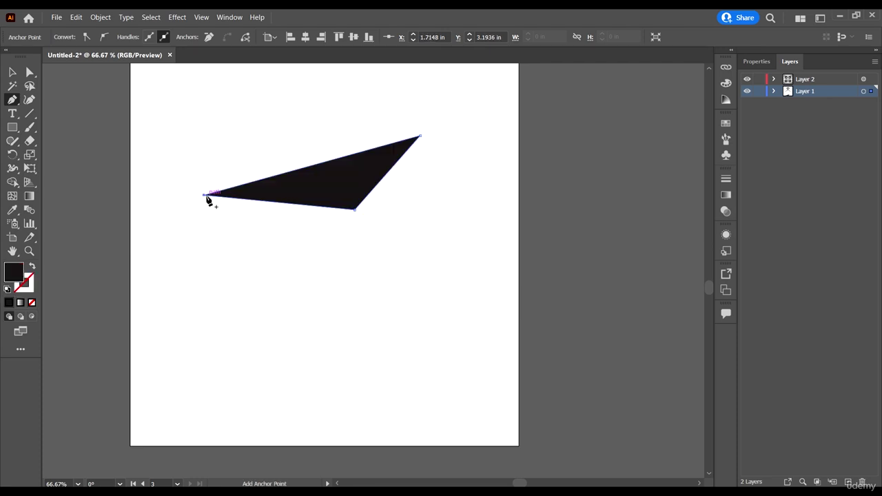
# Draw a second closed black triangle below the first with the Pen tool, starting just under its left tip.
pyautogui.click(208, 200)
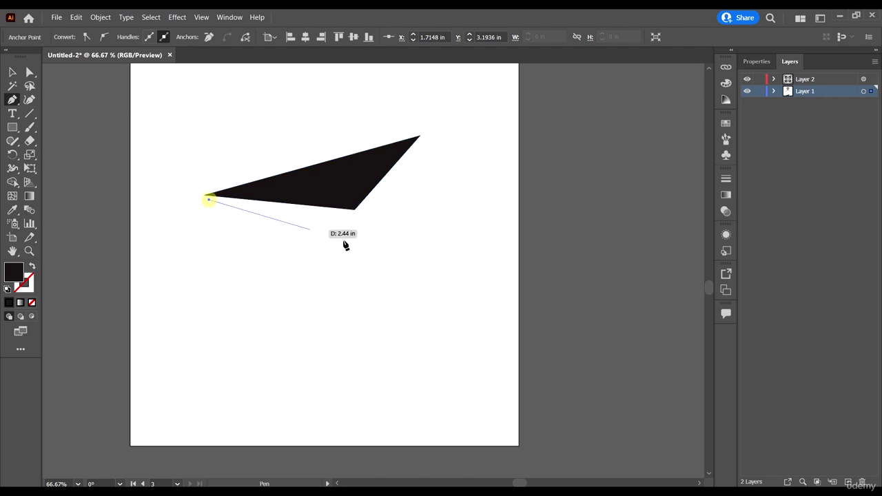
pyautogui.click(420, 251)
pyautogui.click(394, 297)
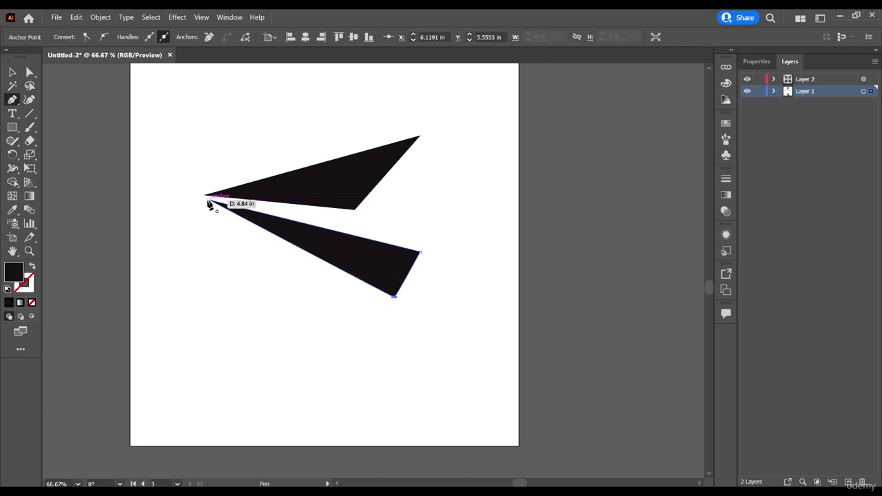
pyautogui.click(207, 197)
# Draw a narrow closed wedge in the gap between the two triangles, starting at the upper triangle's left tip.
pyautogui.scroll(5, 207, 197)
pyautogui.scroll(3, 55, 203)
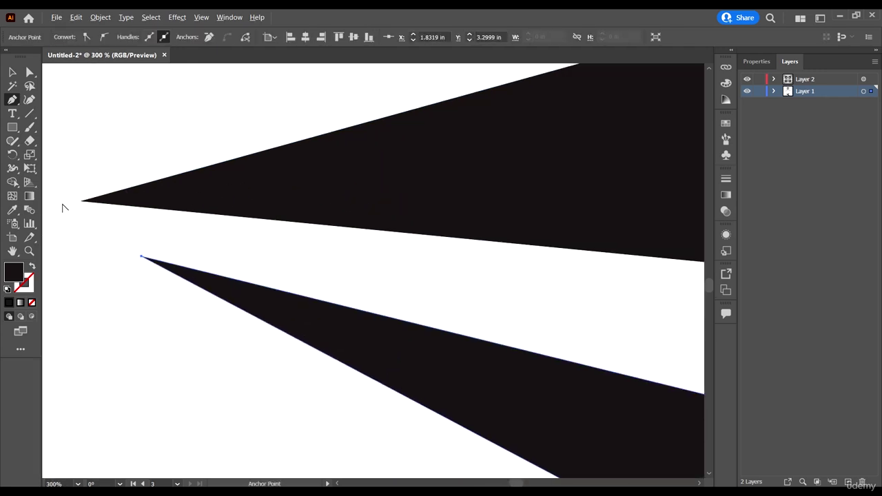
pyautogui.scroll(-6, 104, 209)
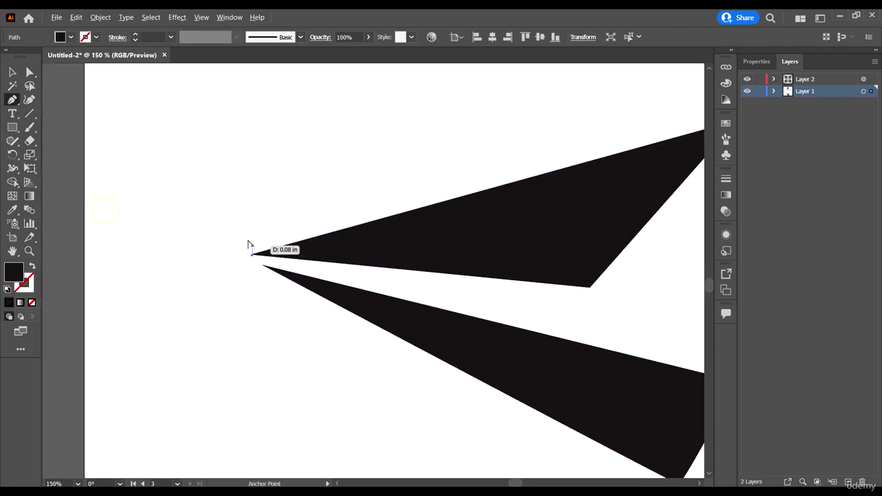
pyautogui.click(252, 255)
pyautogui.click(676, 311)
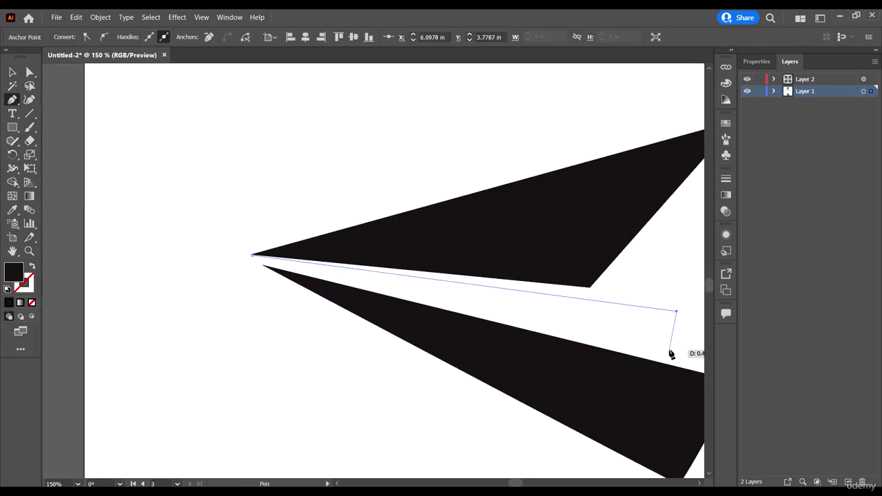
pyautogui.click(669, 356)
pyautogui.scroll(5, 258, 265)
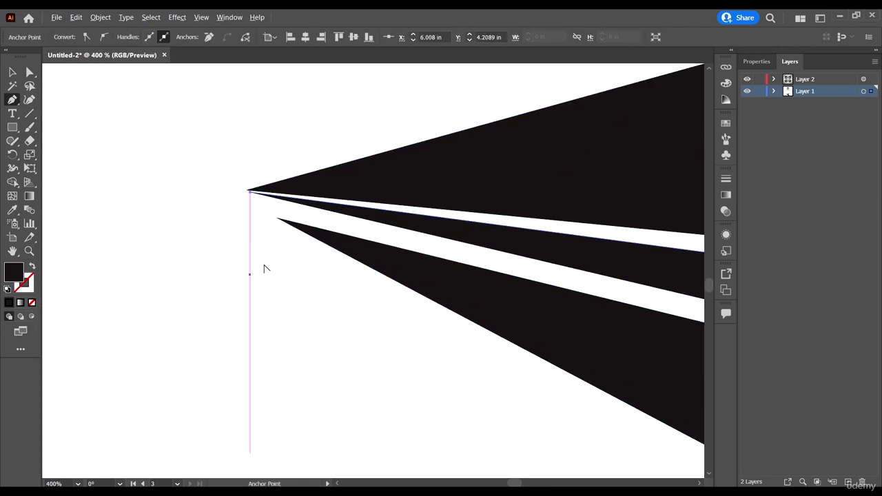
pyautogui.click(250, 192)
# Draw a thin closed sliver between the narrow wedge and the lower triangle with the Pen tool.
pyautogui.click(269, 205)
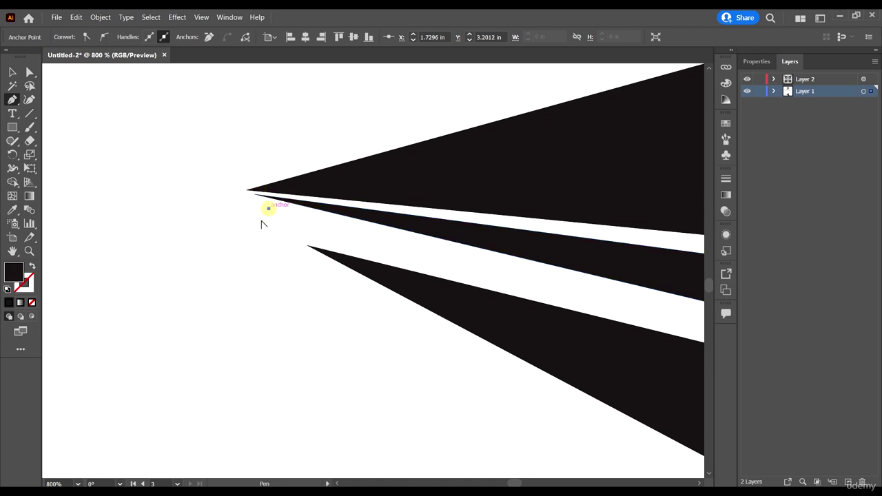
pyautogui.scroll(-6, 262, 223)
pyautogui.scroll(5, 338, 244)
pyautogui.scroll(-6, 363, 256)
pyautogui.scroll(5, 416, 269)
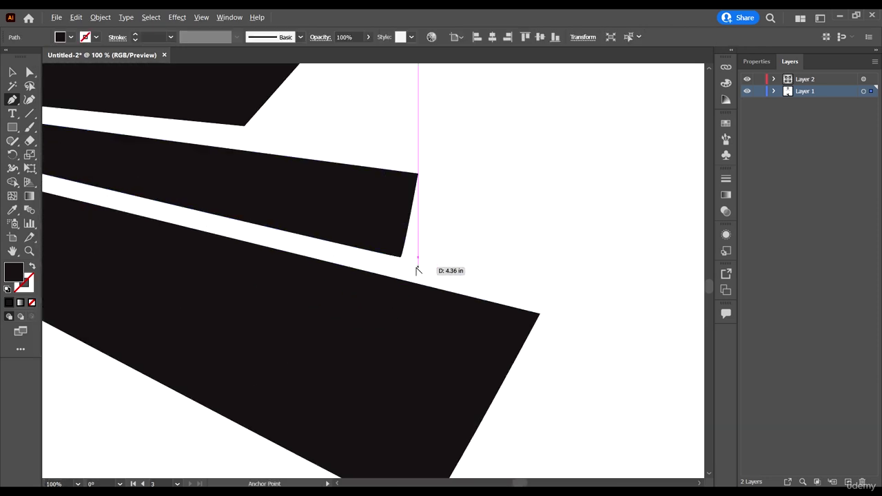
pyautogui.click(419, 267)
pyautogui.click(417, 286)
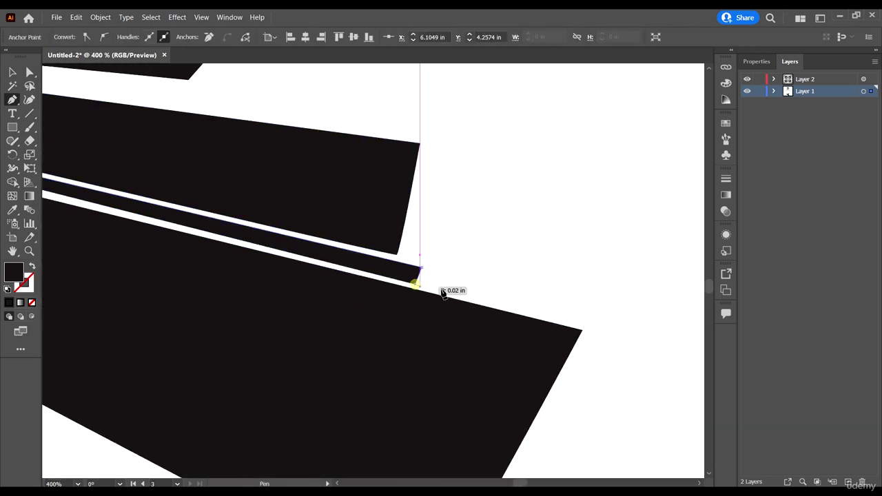
pyautogui.scroll(-6, 432, 267)
pyautogui.scroll(7, 432, 267)
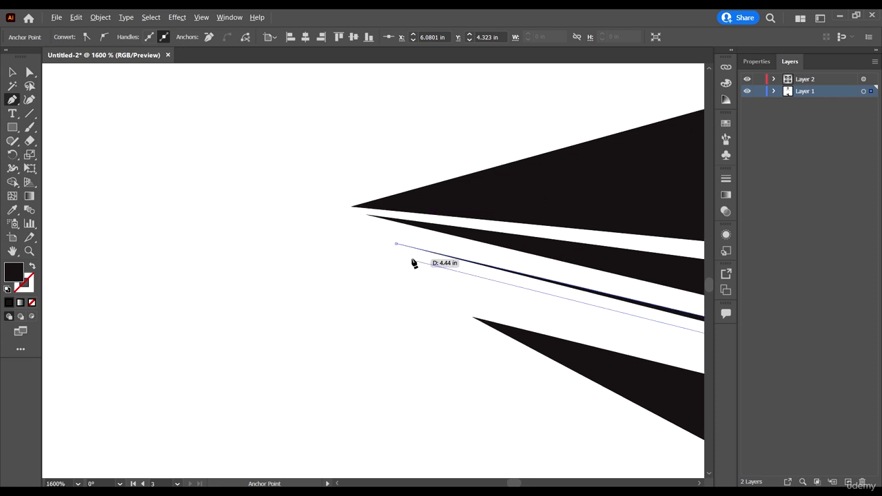
pyautogui.click(396, 244)
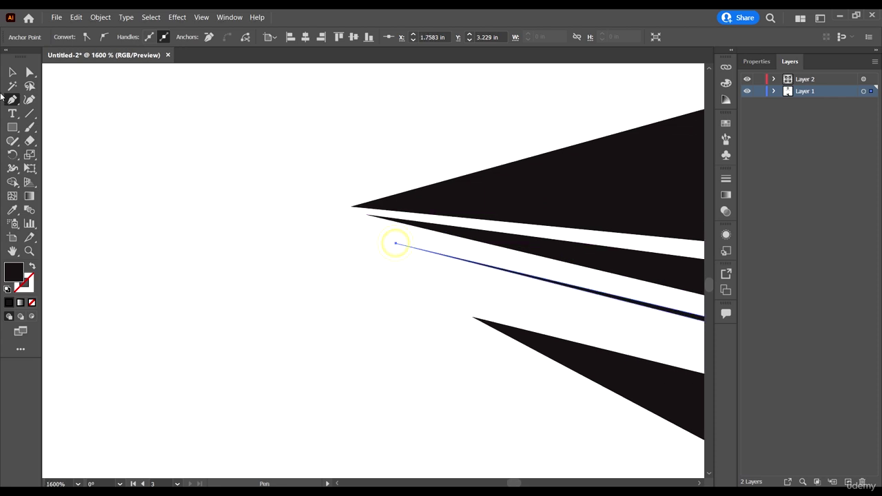
# Move the left tips of the sliver and the lower triangle up close to the upper triangle's tip with Direct Selection.
pyautogui.click(30, 71)
pyautogui.moveTo(329, 222); pyautogui.dragTo(367, 227)
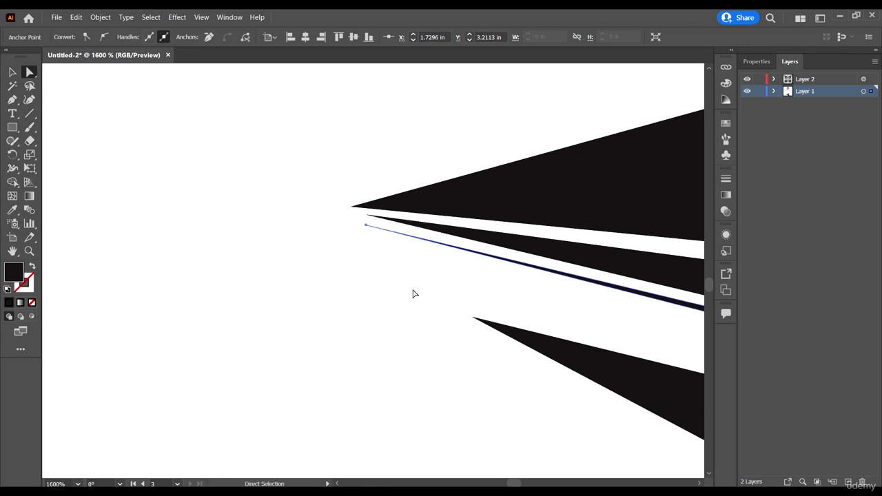
pyautogui.moveTo(430, 289); pyautogui.dragTo(351, 205)
pyautogui.hotkey('ctrl', '0')
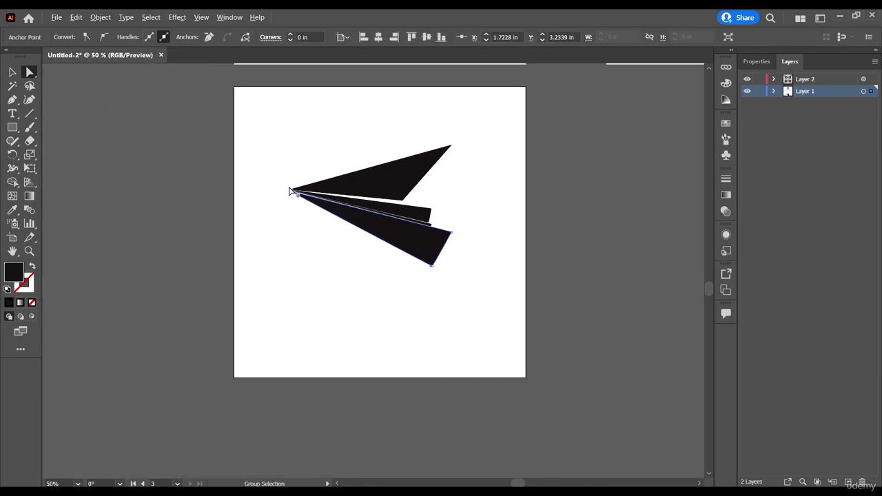
pyautogui.click(347, 277)
# Nudge the shapes closer together near their left tips, moving the sliver and the lower triangle upward.
pyautogui.scroll(8, 292, 211)
pyautogui.click(287, 205)
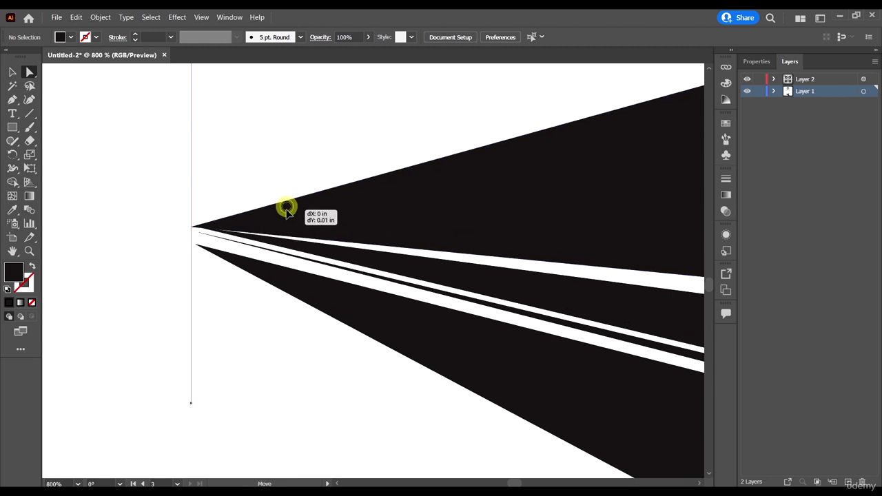
pyautogui.keyDown('alt'); pyautogui.click(325, 246); pyautogui.keyUp('alt')
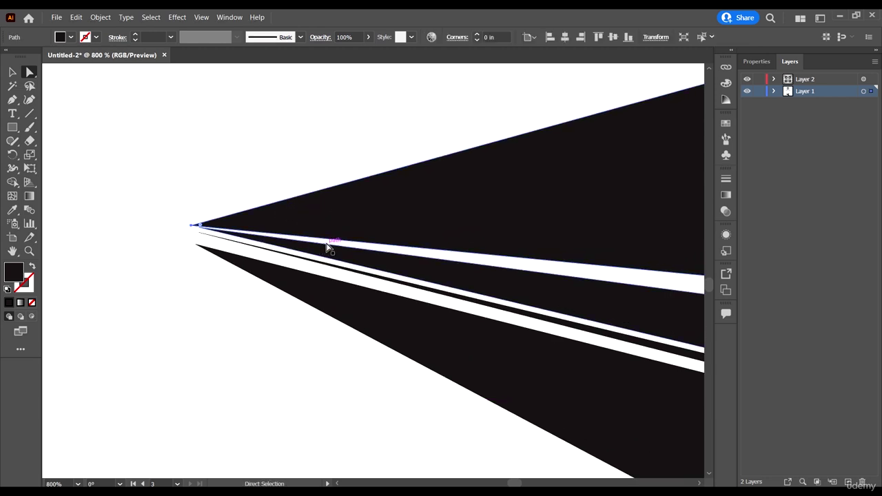
pyautogui.scroll(1, 287, 223)
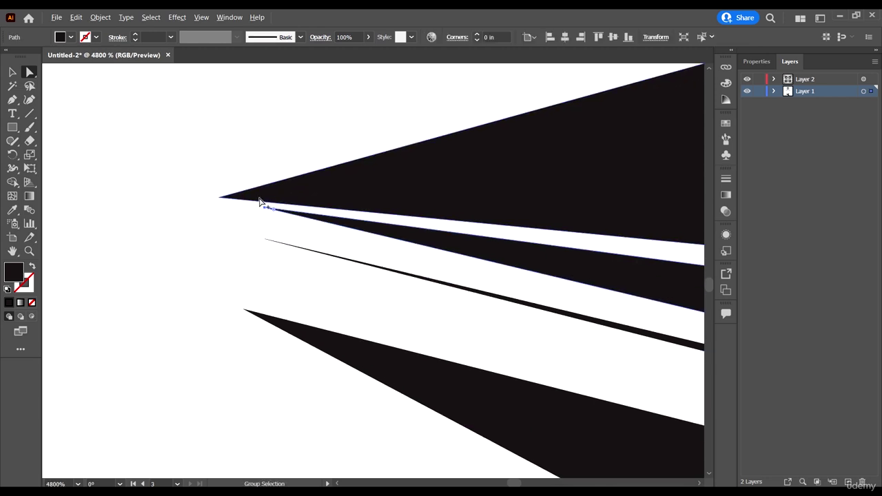
pyautogui.scroll(3, 305, 193)
pyautogui.scroll(-4, 358, 201)
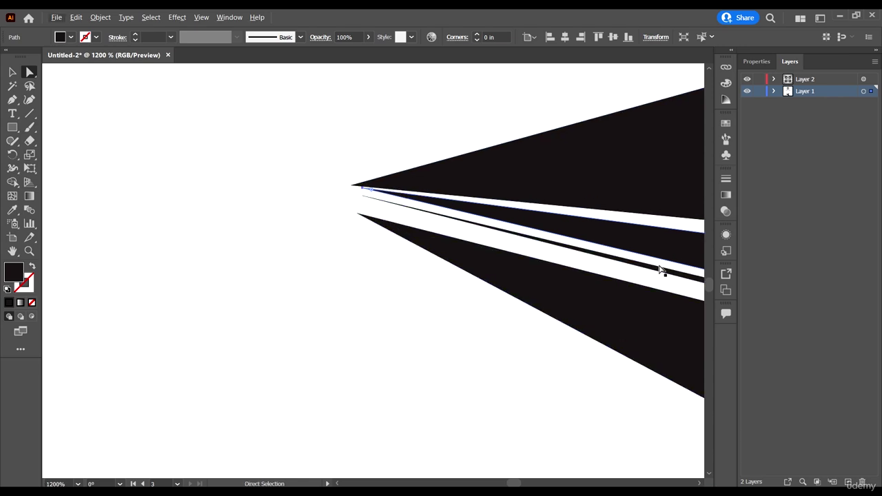
pyautogui.scroll(-1, 555, 289)
pyautogui.scroll(2, 555, 290)
pyautogui.scroll(-2, 622, 289)
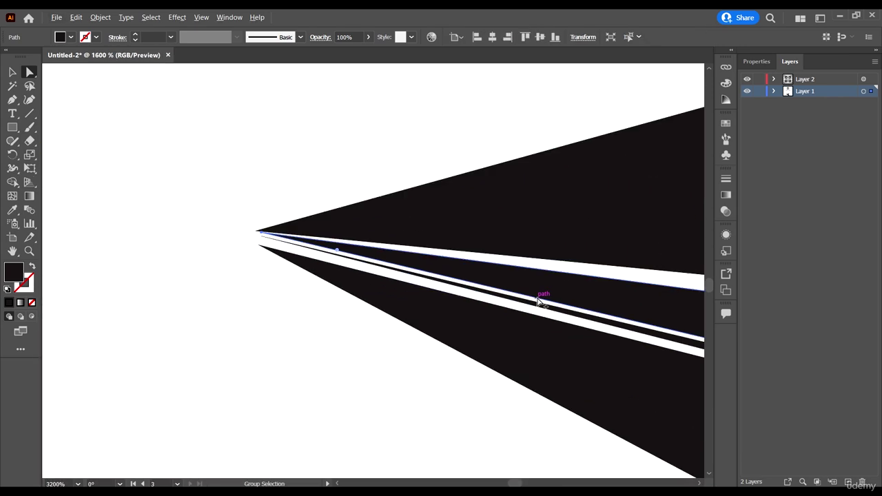
pyautogui.scroll(1, 365, 260)
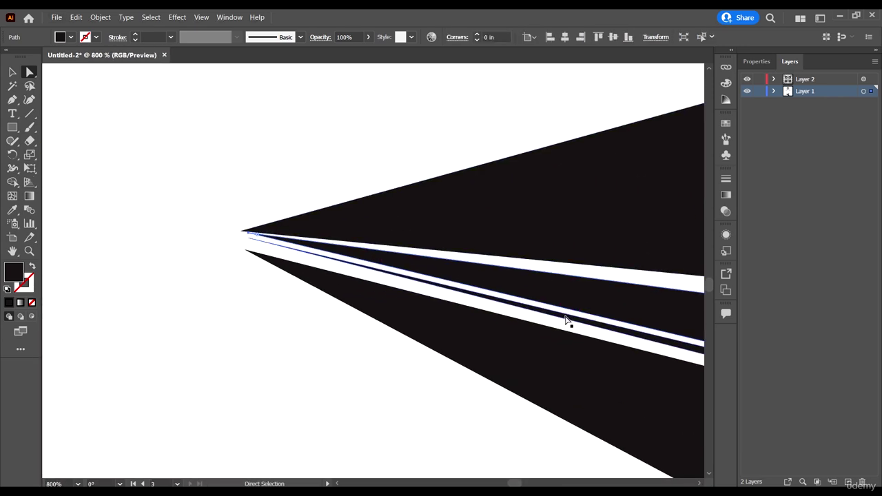
pyautogui.moveTo(565, 319); pyautogui.dragTo(567, 314)
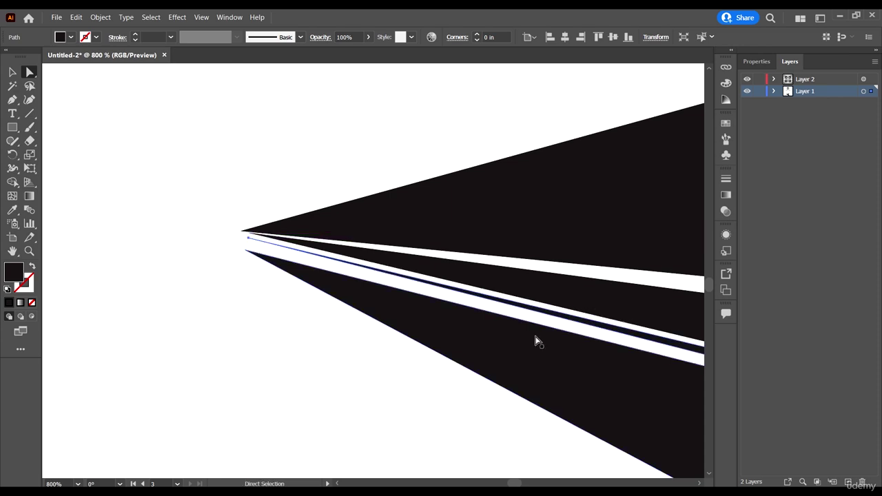
pyautogui.moveTo(537, 341); pyautogui.dragTo(513, 342)
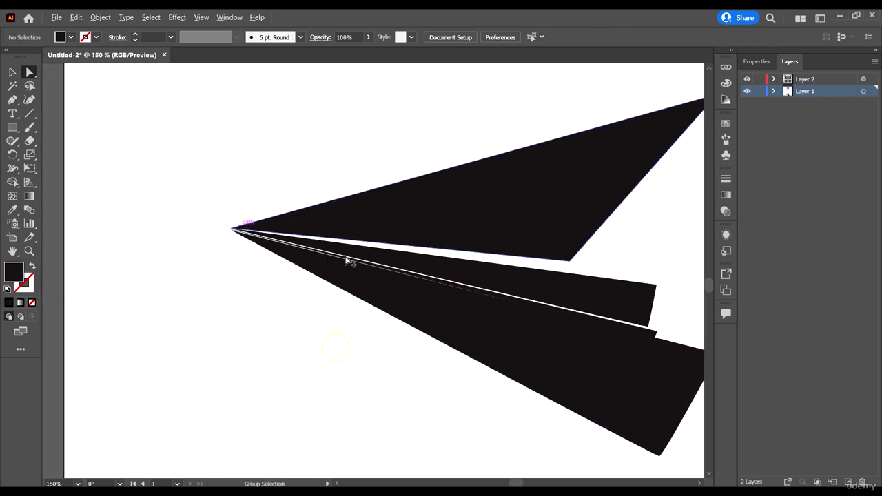
# Select the left tip anchors of all four shapes and average them on both axes.
pyautogui.scroll(1, 248, 248)
pyautogui.hscroll(2, 144, 235)
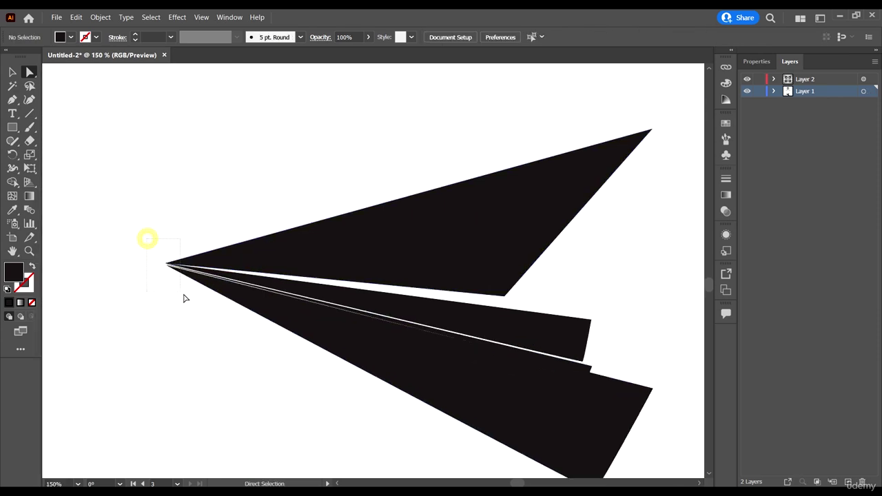
pyautogui.moveTo(179, 308); pyautogui.dragTo(178, 306)
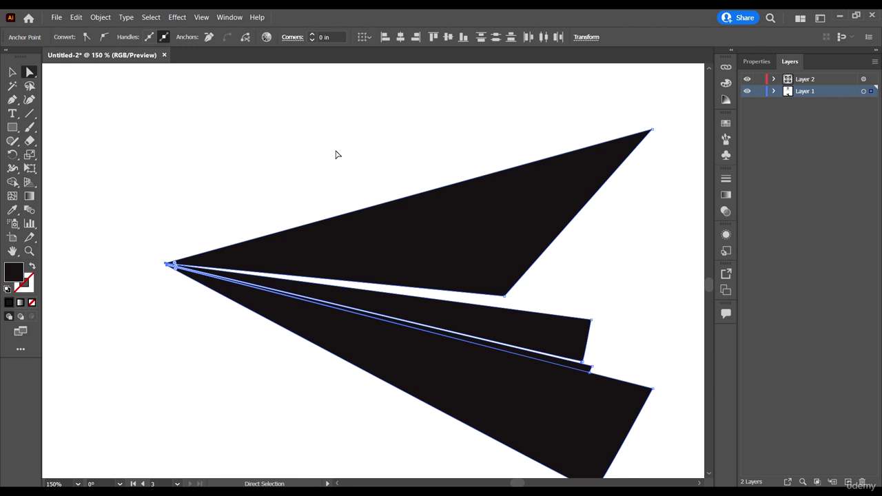
pyautogui.click(100, 18)
pyautogui.moveTo(186, 255)
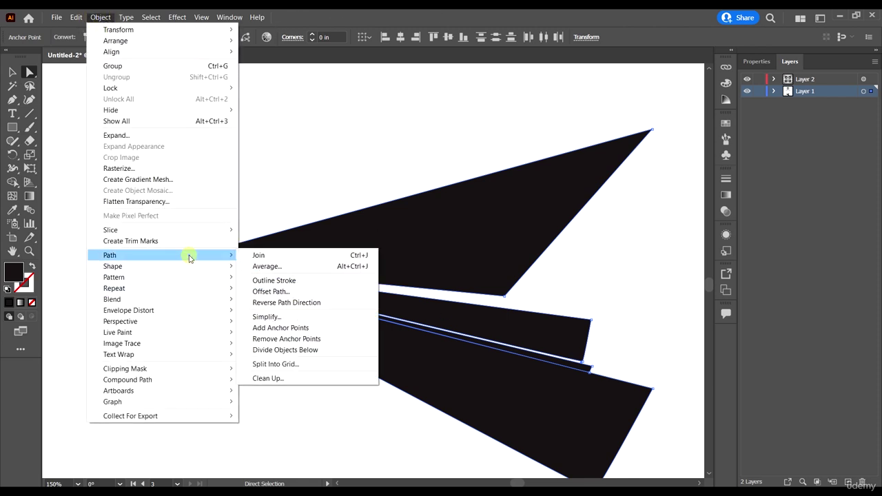
pyautogui.click(289, 263)
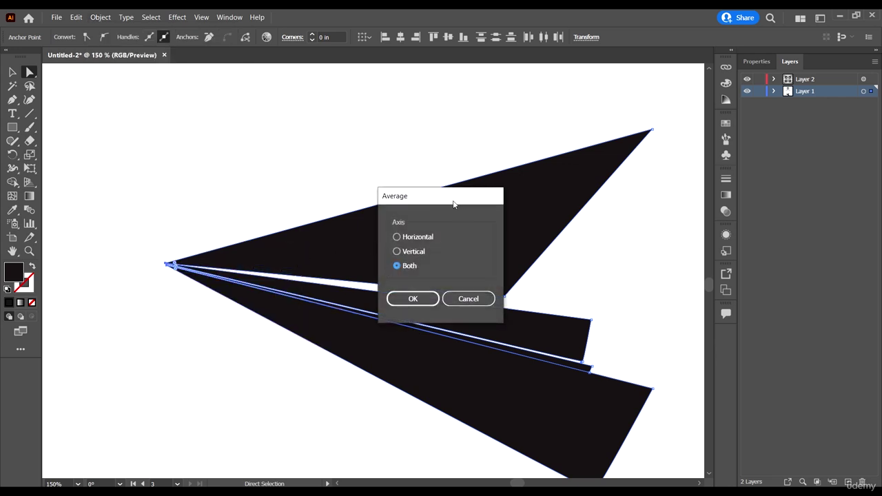
pyautogui.moveTo(453, 204)
pyautogui.mouseDown()
pyautogui.moveTo(515, 167)
pyautogui.moveTo(441, 172)
pyautogui.moveTo(469, 202)
pyautogui.mouseUp()
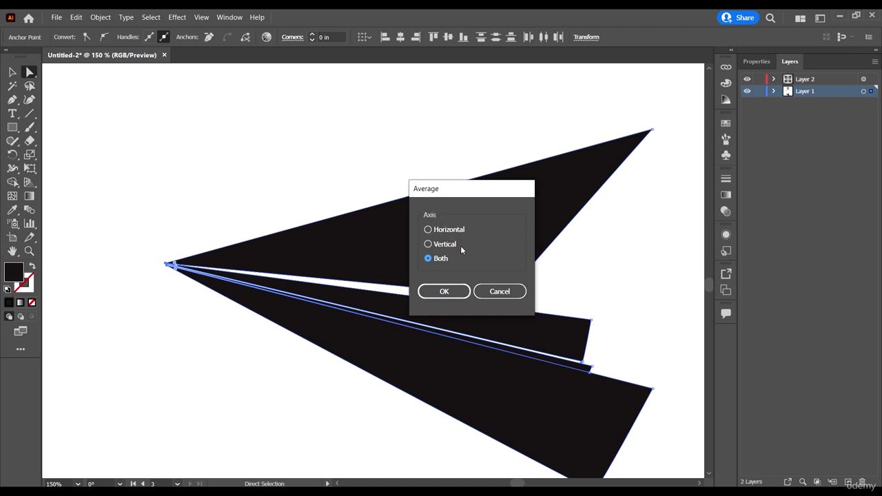
pyautogui.click(442, 292)
# Examine the averaged left tip up close and deselect the shapes.
pyautogui.keyDown('alt'); pyautogui.scroll(9, 167, 256); pyautogui.keyUp('alt')
pyautogui.keyDown('alt'); pyautogui.scroll(3, 169, 228); pyautogui.keyUp('alt')
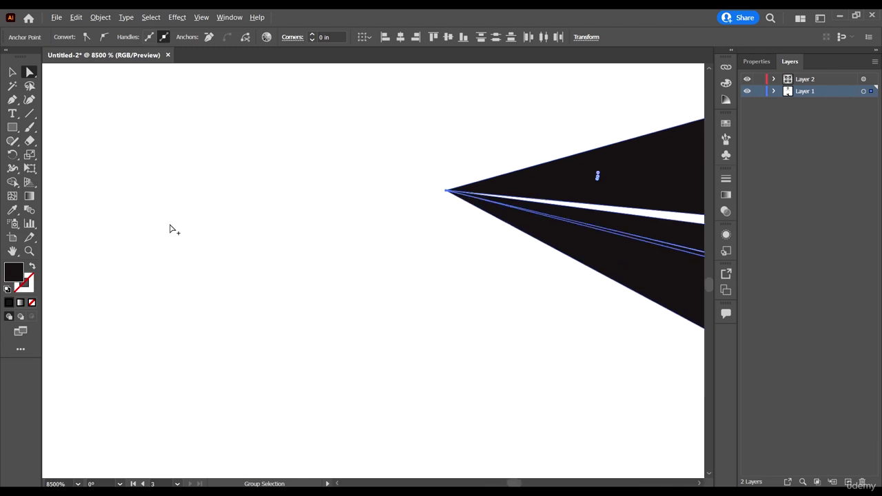
pyautogui.keyDown('alt'); pyautogui.scroll(3, 496, 210); pyautogui.keyUp('alt')
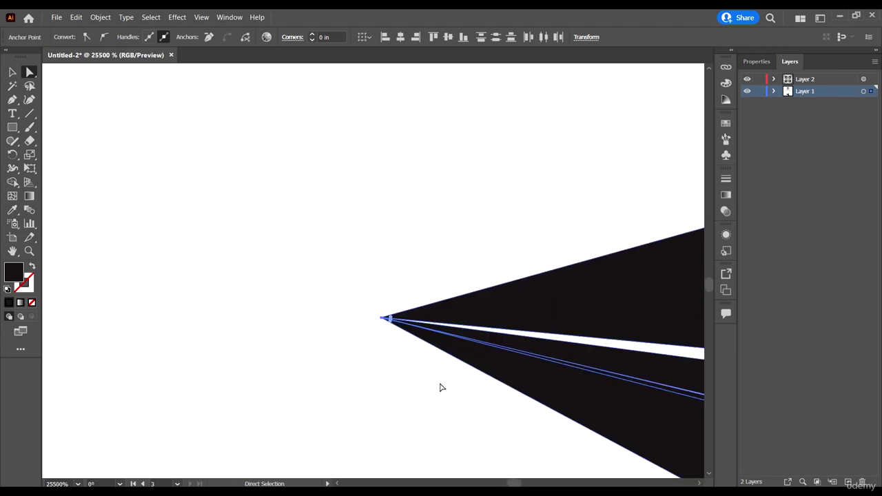
pyautogui.keyDown('alt'); pyautogui.scroll(3, 400, 372); pyautogui.keyUp('alt')
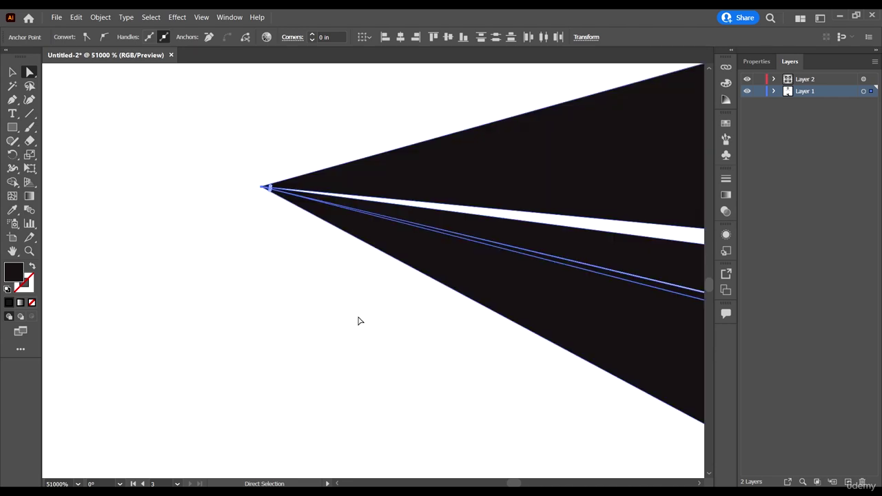
pyautogui.click(255, 223)
pyautogui.keyDown('alt'); pyautogui.scroll(-15, 262, 193); pyautogui.keyUp('alt')
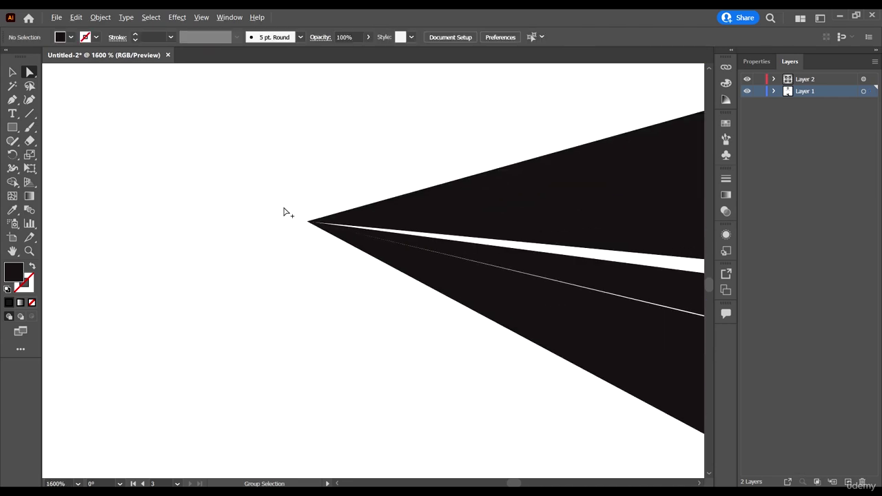
pyautogui.keyDown('alt'); pyautogui.scroll(3, 295, 241); pyautogui.keyUp('alt')
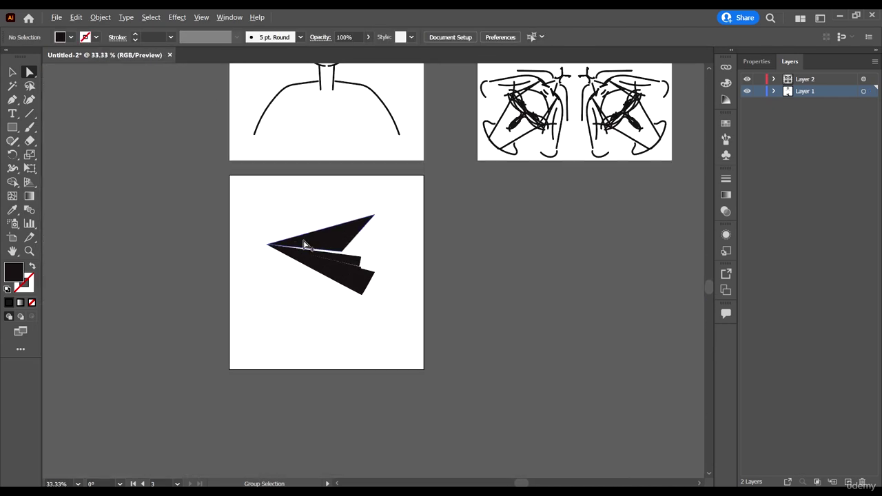
# Reshape the middle wedge's right end, pulling its upper corner inward and its lower corner onto the sliver's corner.
pyautogui.keyDown('alt'); pyautogui.scroll(3, 357, 251); pyautogui.keyUp('alt')
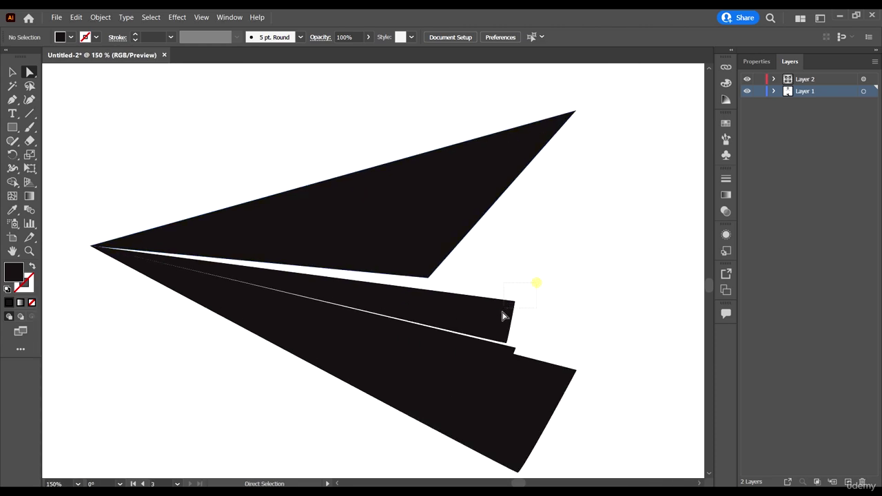
pyautogui.moveTo(512, 302); pyautogui.dragTo(476, 286)
pyautogui.moveTo(507, 343); pyautogui.dragTo(516, 349)
pyautogui.scroll(-2, 366, 275)
pyautogui.scroll(-4, 325, 308)
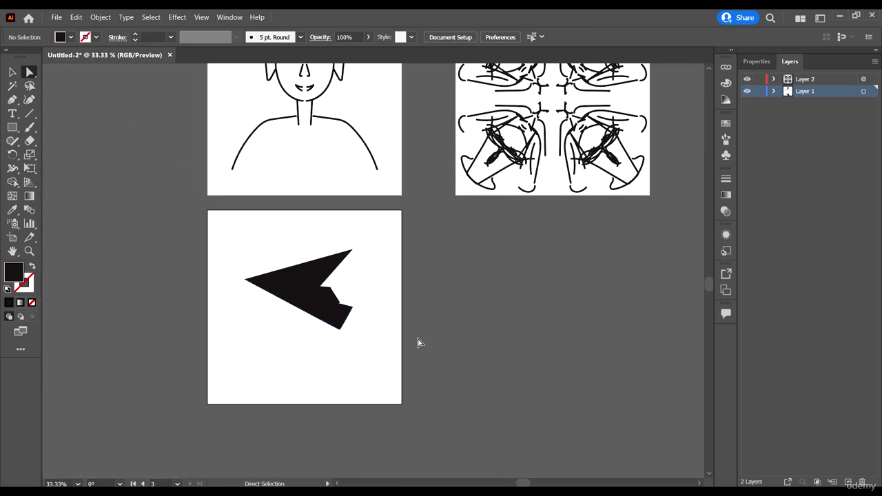
# Select all the black shapes on the third artboard with the Selection tool.
pyautogui.scroll(1, 368, 337)
pyautogui.scroll(2, 315, 358)
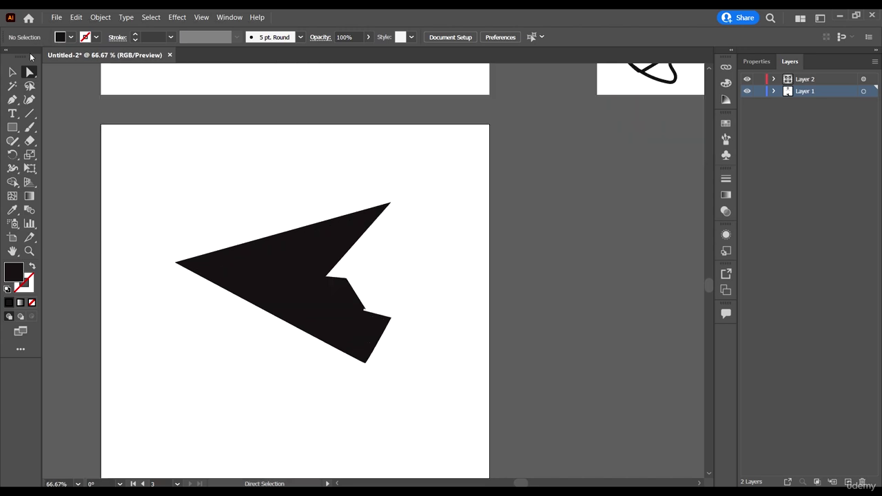
pyautogui.click(11, 73)
pyautogui.scroll(-2, 261, 211)
pyautogui.moveTo(213, 188); pyautogui.dragTo(402, 372)
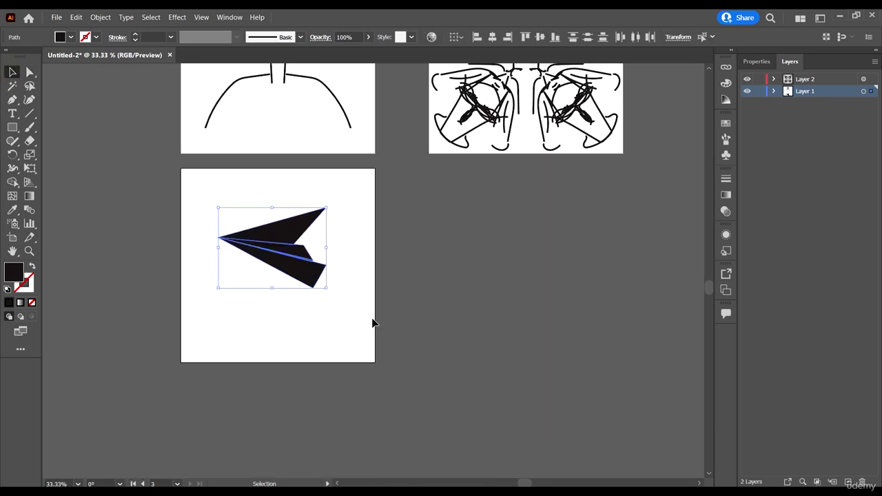
# Delete the selected black shapes and draw a black rectangle about 4.52 by 1.35 in on the third artboard.
pyautogui.press('Delete')
pyautogui.scroll(1, 288, 229)
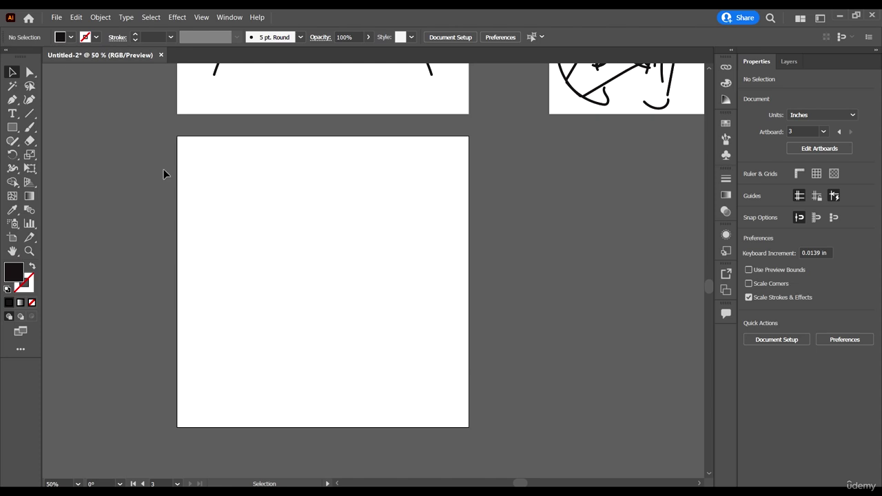
pyautogui.click(12, 127)
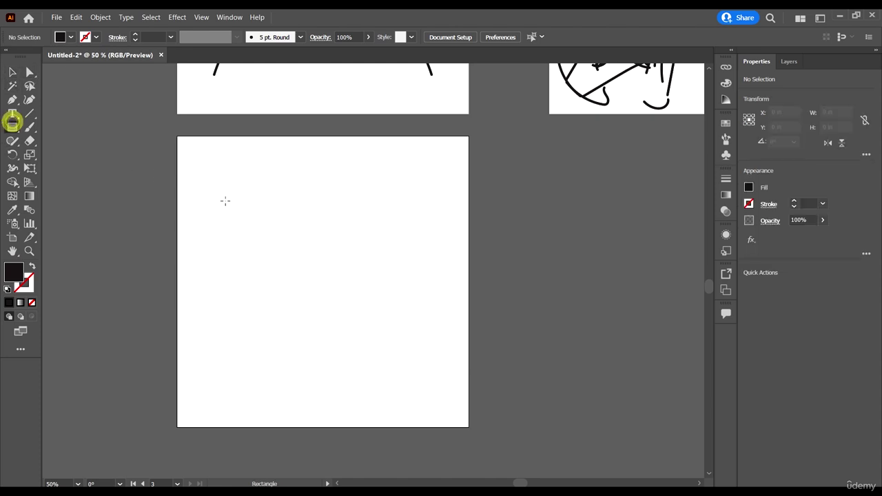
pyautogui.moveTo(252, 202); pyautogui.dragTo(356, 251)
pyautogui.click(11, 72)
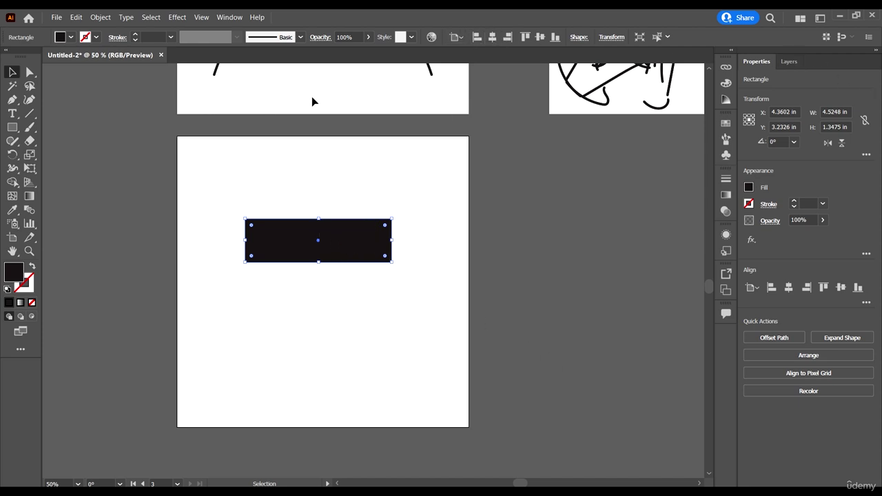
# Move the rectangle off-centre, centre it on the artboard in both directions, and choose Align to Selection.
pyautogui.moveTo(359, 243); pyautogui.dragTo(438, 290)
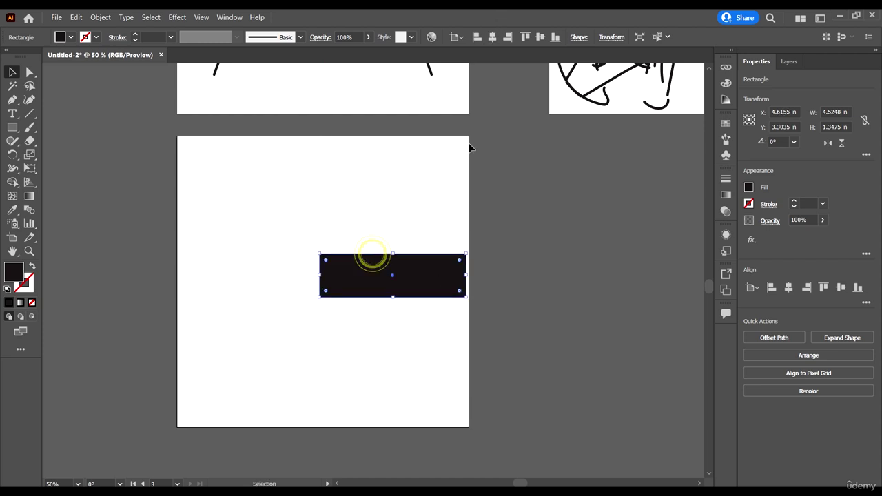
pyautogui.click(493, 37)
pyautogui.click(539, 37)
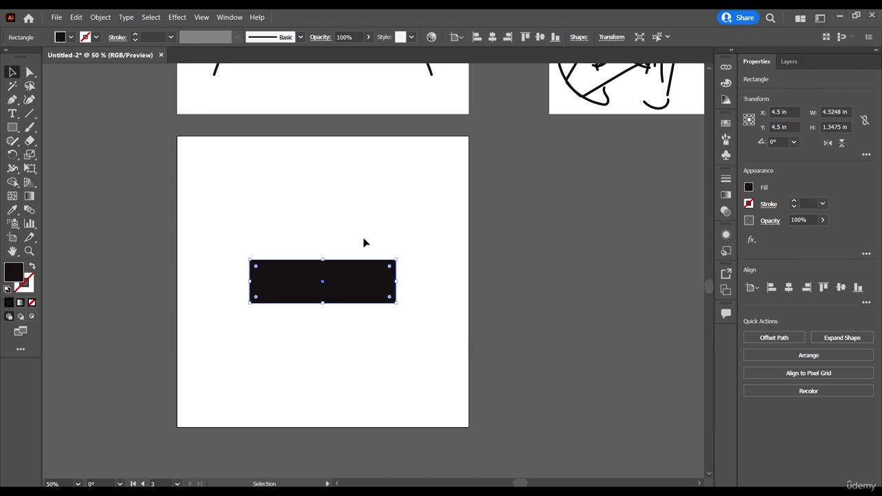
pyautogui.click(456, 37)
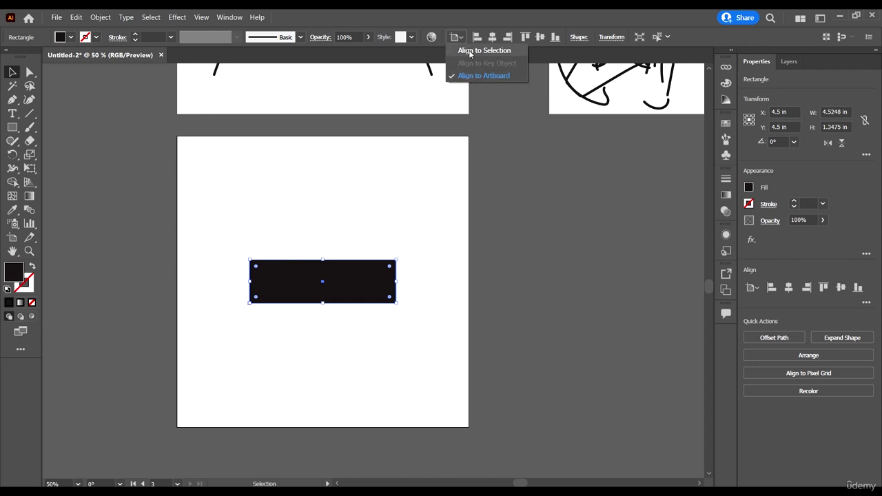
pyautogui.click(470, 52)
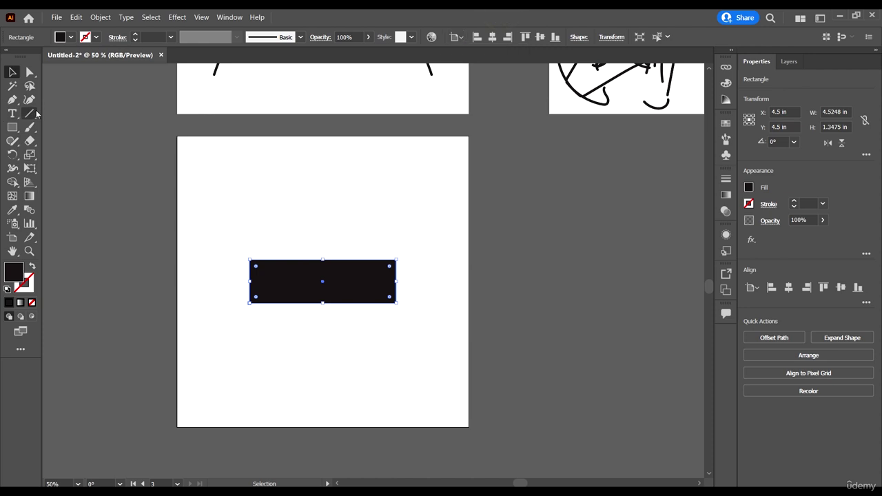
# Draw a larger rectangle about 7.70 by 6.24 in over the black one and send it to the back.
pyautogui.click(11, 127)
pyautogui.moveTo(188, 186); pyautogui.dragTo(438, 388)
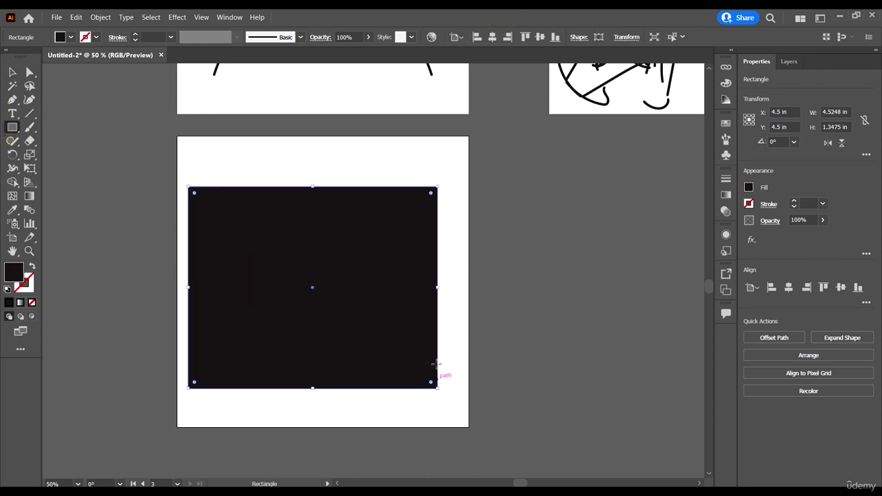
pyautogui.press('v')
pyautogui.rightClick(374, 224)
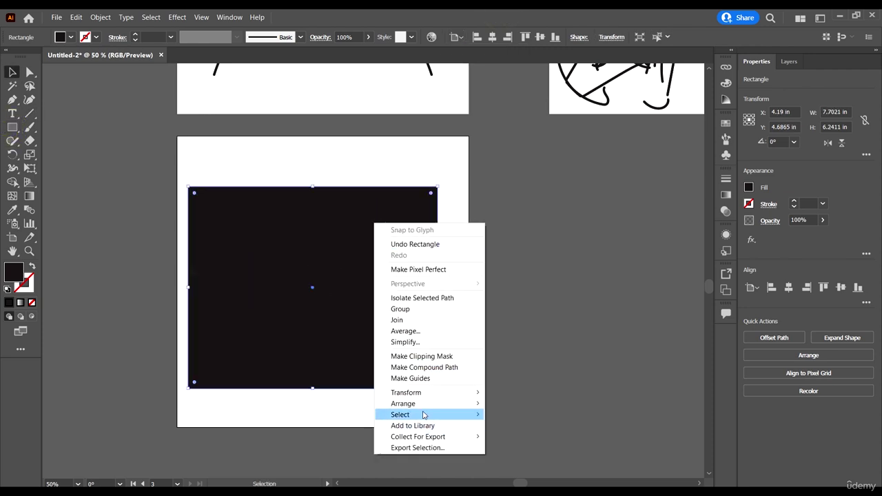
pyautogui.moveTo(403, 403)
pyautogui.click(536, 434)
pyautogui.click(554, 308)
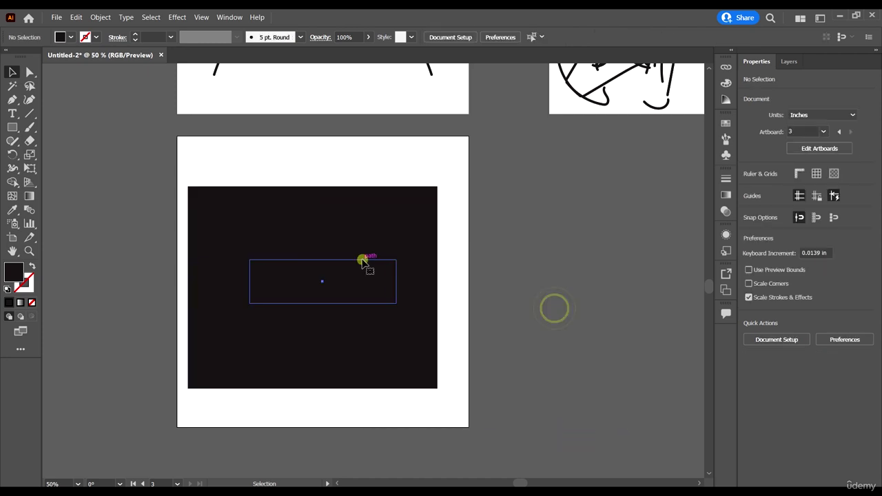
# Fill the large back rectangle with yellow.
pyautogui.click(364, 227)
pyautogui.click(70, 38)
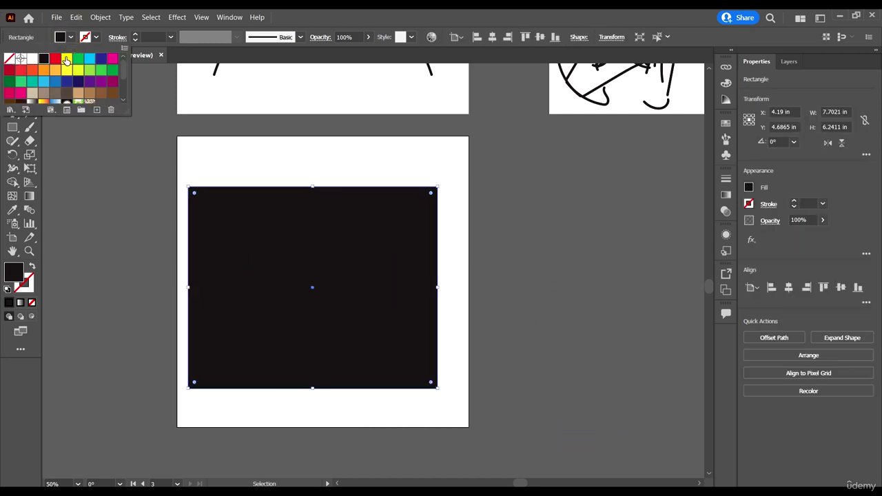
pyautogui.click(66, 61)
pyautogui.click(547, 303)
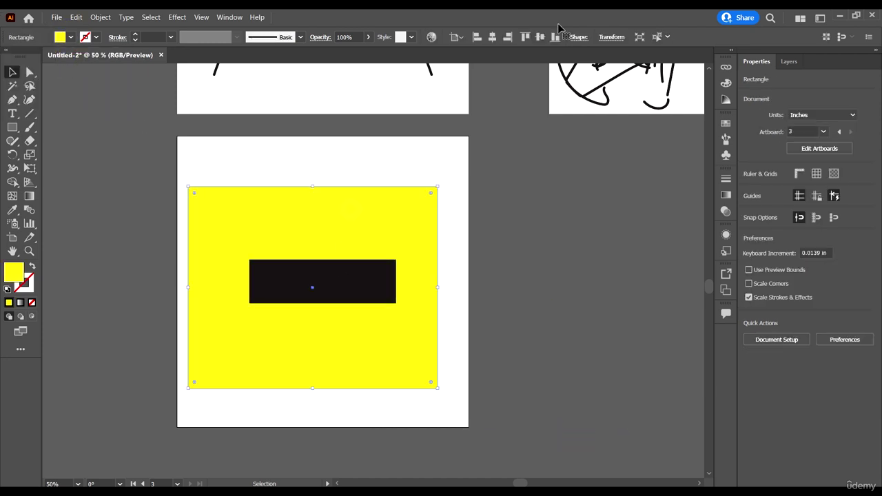
# Choose Align to Artboard for the yellow rectangle and Align to Selection for the black one, leaving both deselected.
pyautogui.click(457, 40)
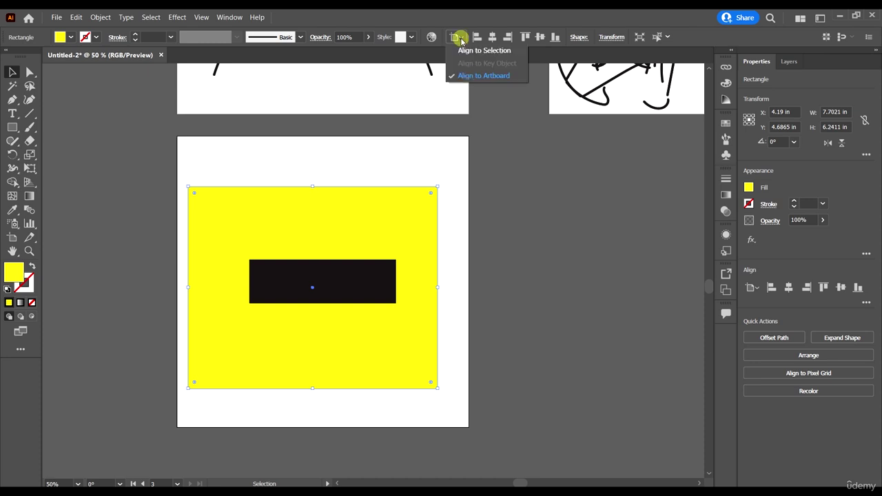
pyautogui.click(489, 72)
pyautogui.click(525, 256)
pyautogui.click(365, 269)
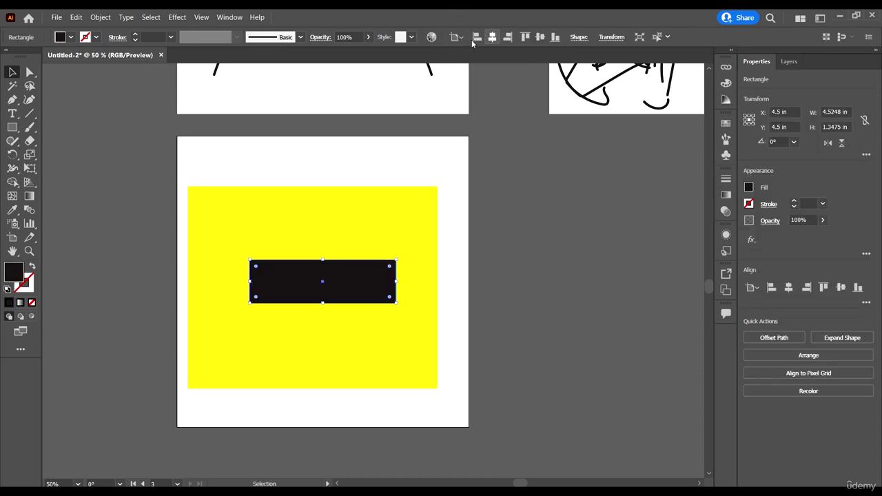
pyautogui.click(457, 37)
pyautogui.click(486, 51)
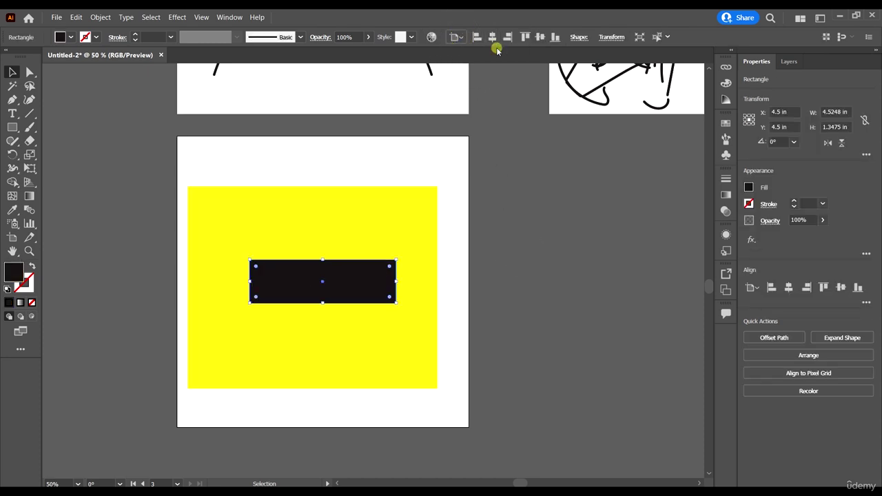
pyautogui.click(493, 252)
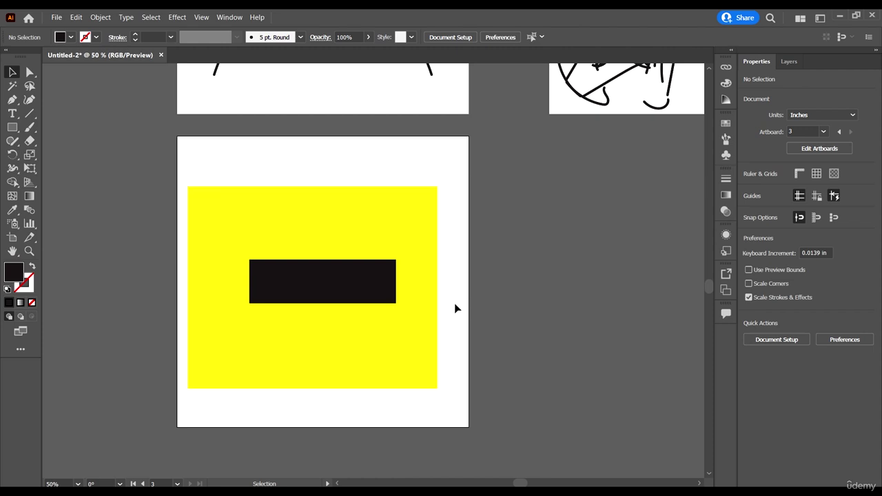
# Select the black and yellow rectangles together and align their horizontal and vertical centres to each other.
pyautogui.click(357, 286)
pyautogui.keyDown('shift'); pyautogui.click(405, 207); pyautogui.keyUp('shift')
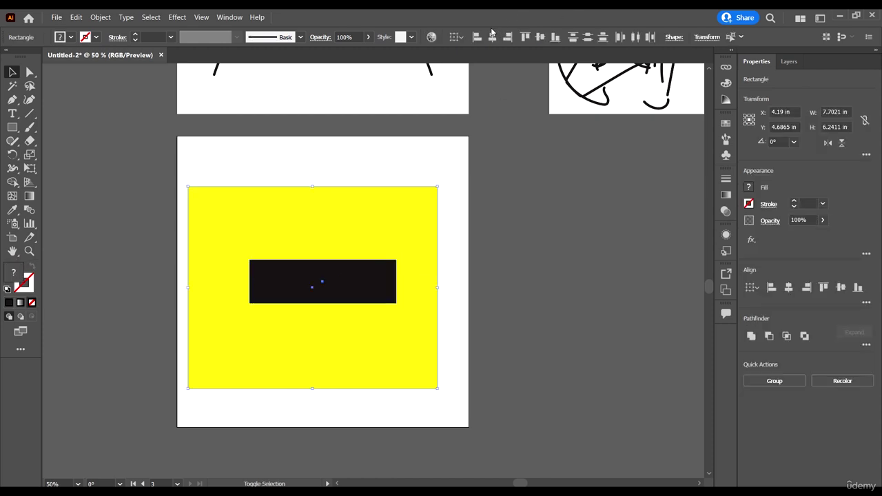
pyautogui.click(492, 37)
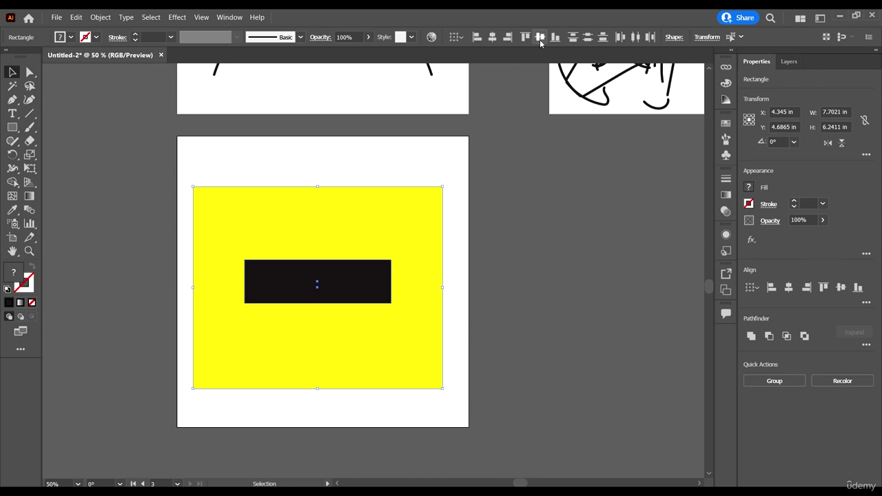
pyautogui.click(540, 37)
pyautogui.click(606, 361)
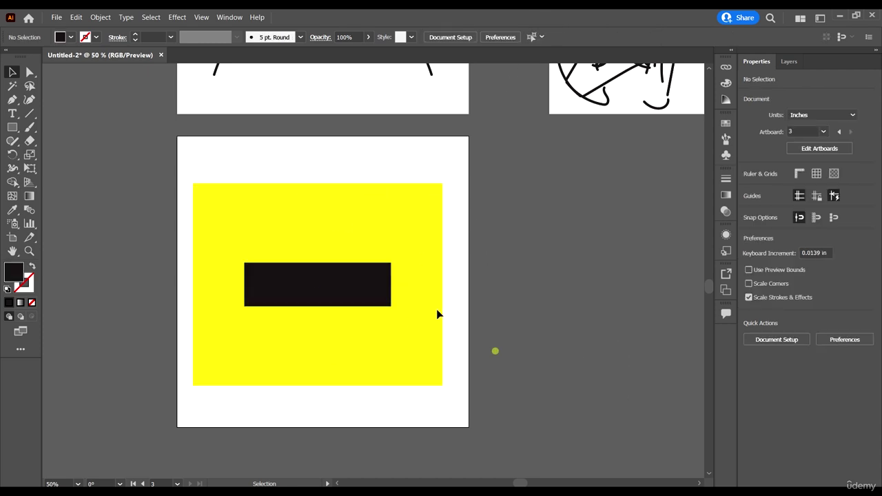
# Reselect both rectangles and try the horizontal centre, top and vertical centre alignments on them.
pyautogui.moveTo(495, 350); pyautogui.dragTo(362, 279)
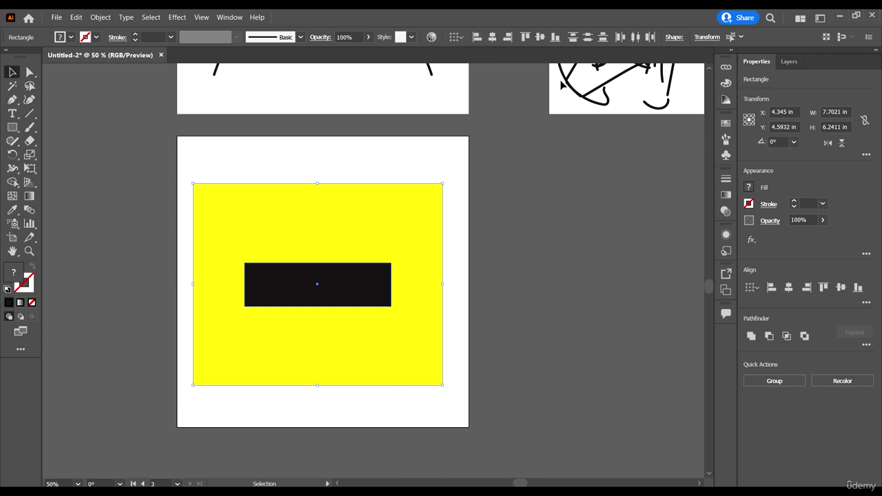
pyautogui.click(491, 36)
pyautogui.click(524, 36)
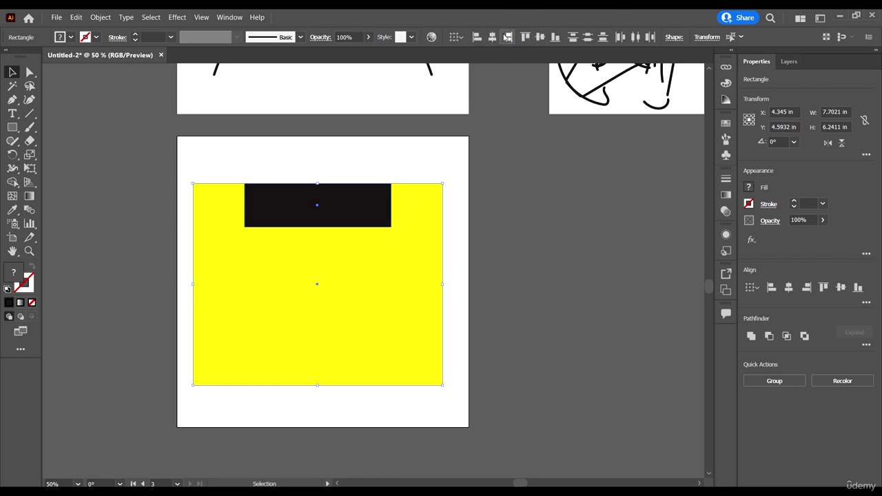
pyautogui.click(540, 37)
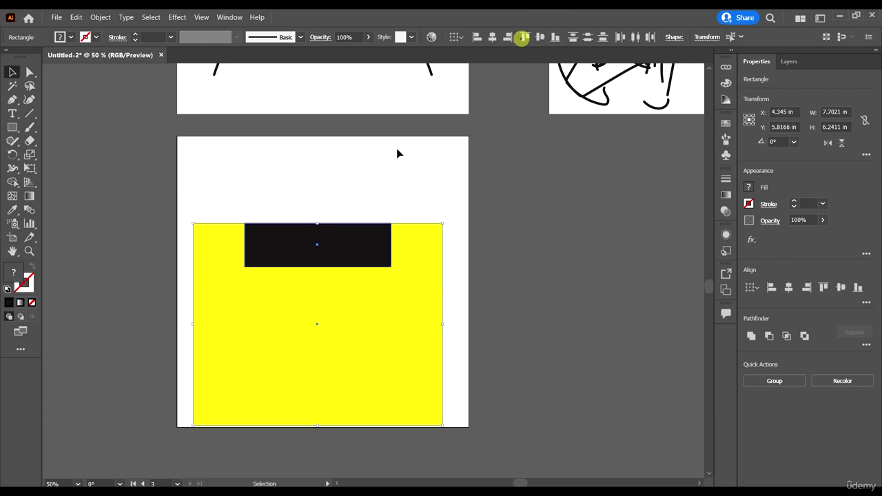
pyautogui.click(459, 35)
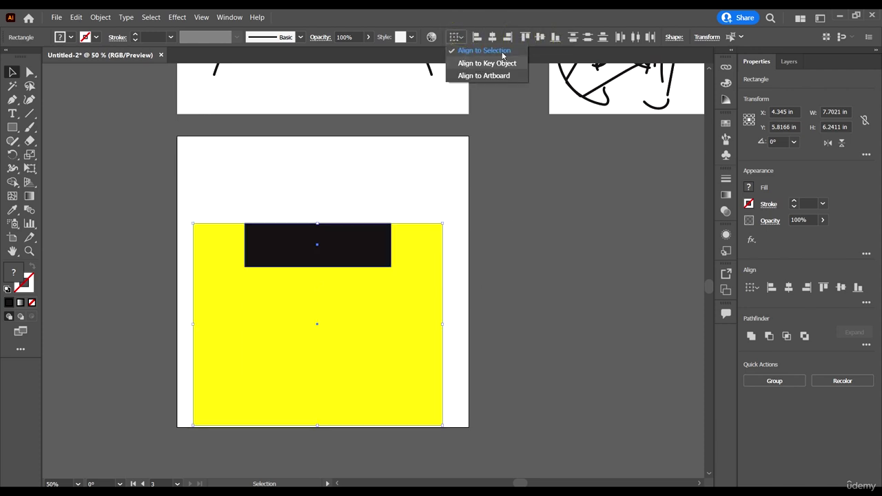
pyautogui.click(529, 233)
# Delete both rectangles and draw a new black rectangle about 5.90 by 2.87 in around the artboard's middle.
pyautogui.moveTo(138, 178); pyautogui.dragTo(435, 386)
pyautogui.press('Delete')
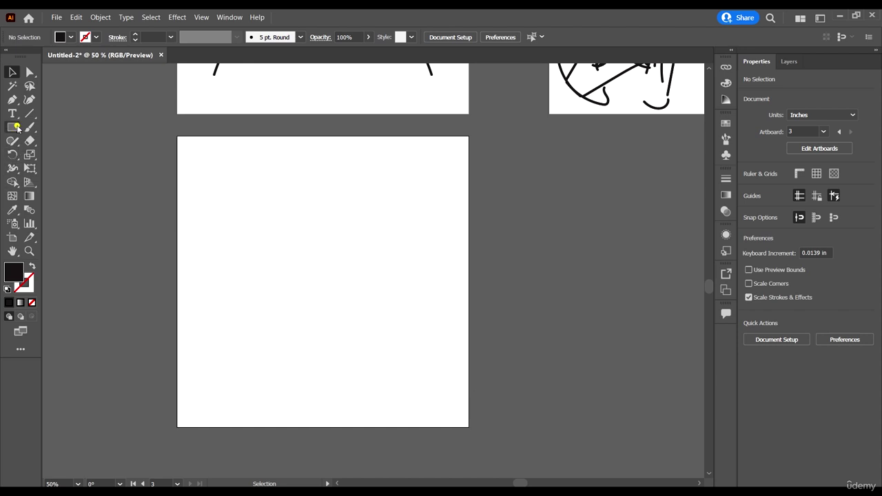
pyautogui.click(11, 127)
pyautogui.moveTo(239, 211); pyautogui.dragTo(430, 304)
pyautogui.click(12, 72)
pyautogui.moveTo(356, 298); pyautogui.dragTo(342, 305)
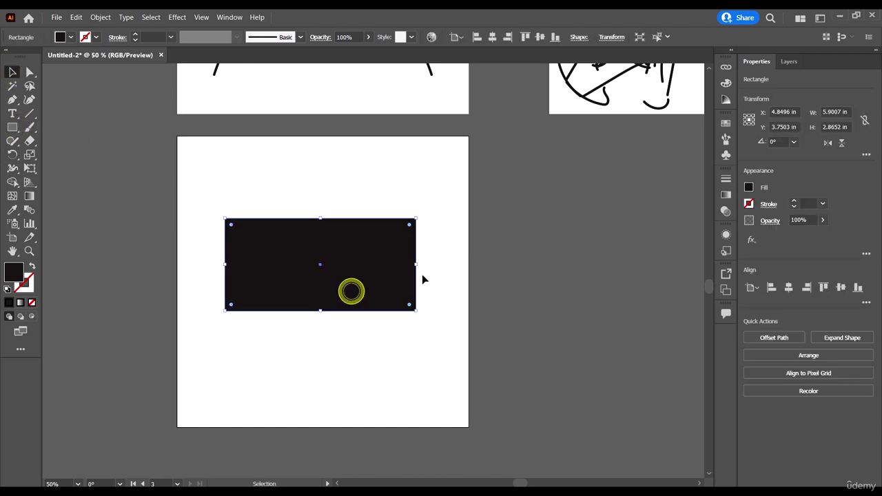
# Resize the black rectangle to a flatter shape about 5.12 in wide and move it into the artboard's upper half.
pyautogui.moveTo(415, 265); pyautogui.dragTo(404, 296)
pyautogui.moveTo(349, 262); pyautogui.dragTo(332, 221)
pyautogui.moveTo(385, 260); pyautogui.dragTo(393, 236)
# Pull the rectangle's lower-right anchor down to about Y 3.64 in with Direct Selection, so the bottom edge slopes.
pyautogui.press('a')
pyautogui.moveTo(420, 296); pyautogui.dragTo(393, 246)
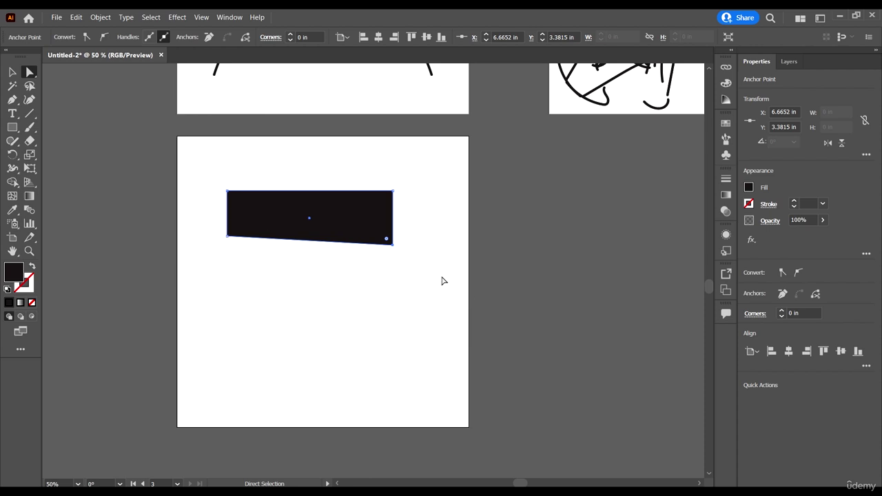
pyautogui.click(445, 309)
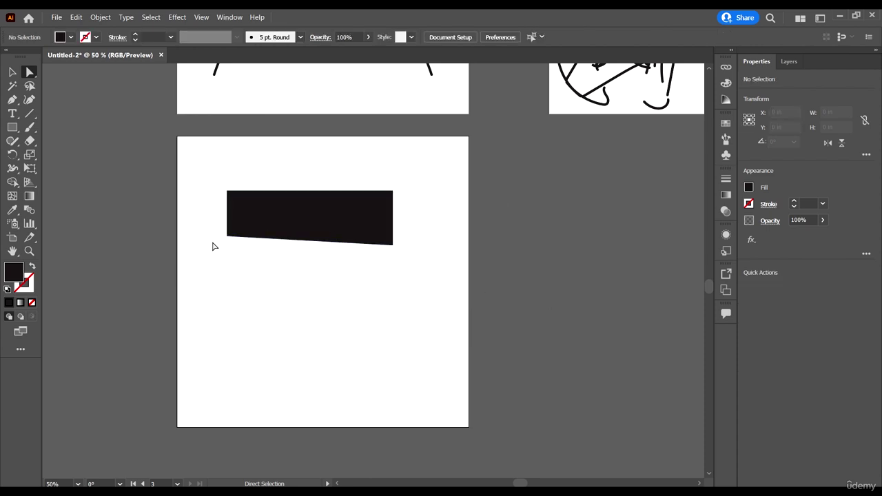
pyautogui.moveTo(392, 244)
pyautogui.mouseDown()
pyautogui.moveTo(394, 234)
pyautogui.moveTo(392, 252)
pyautogui.mouseUp()
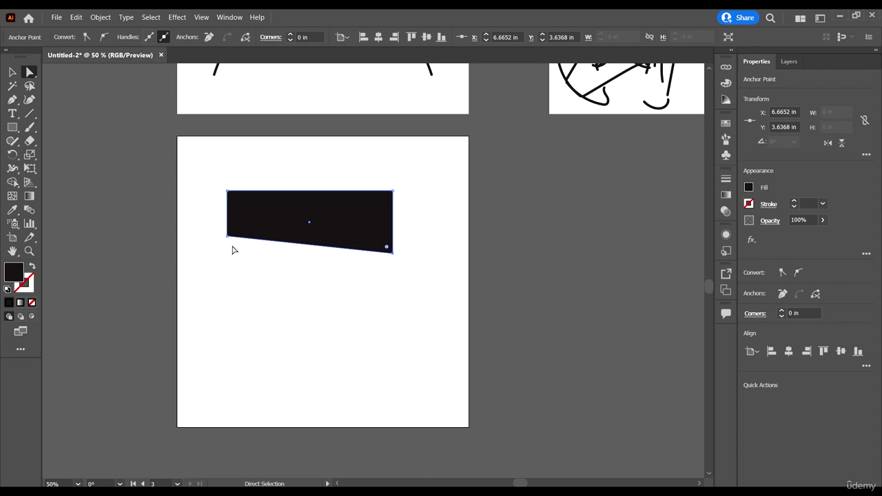
# Select the two bottom anchors of the black shape and level them with vertical centre alignment.
pyautogui.moveTo(267, 257); pyautogui.dragTo(460, 303)
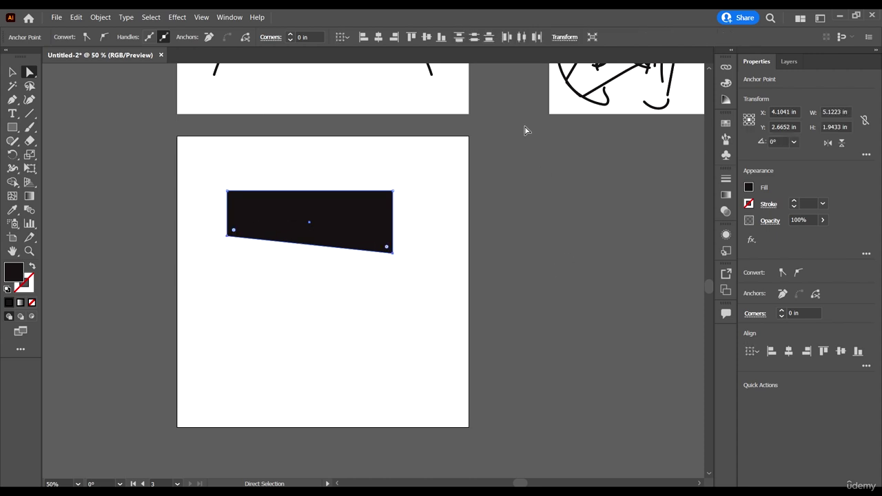
pyautogui.click(427, 36)
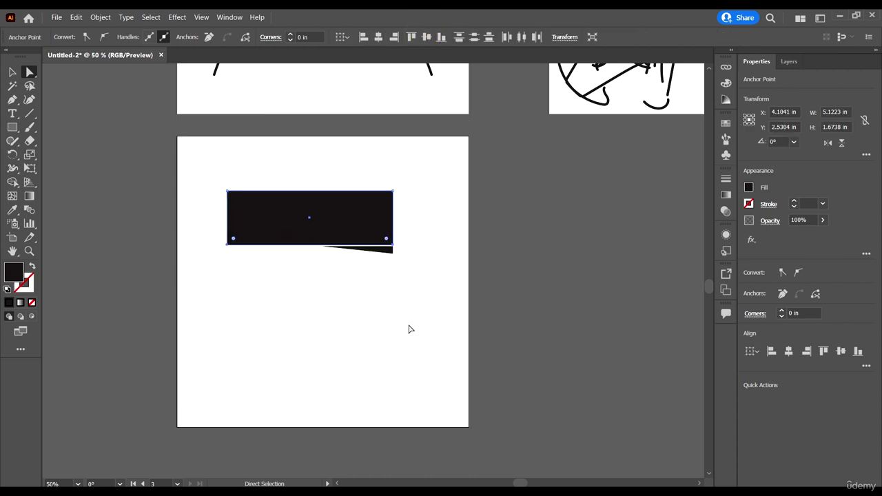
pyautogui.hotkey('ctrl', '=')
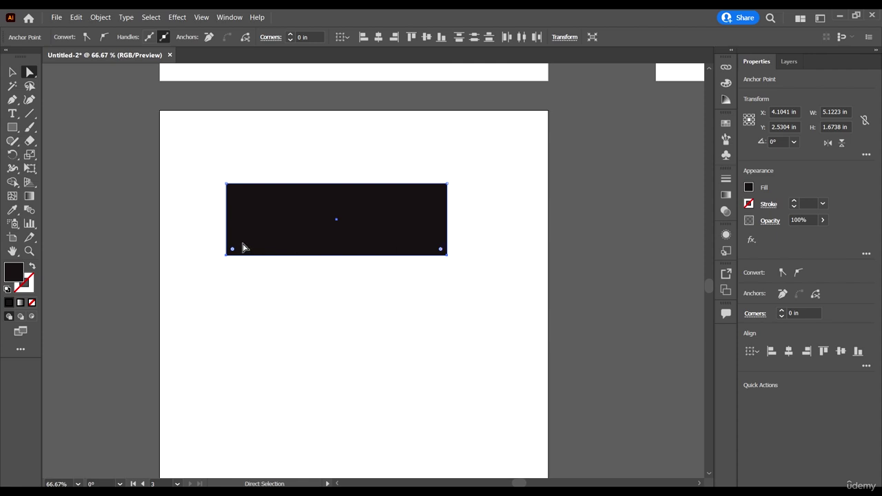
# Pull the black rectangle's upper-right anchor inward horizontally to about X 5.51 in, so the right side slants.
pyautogui.scroll(1, 241, 246)
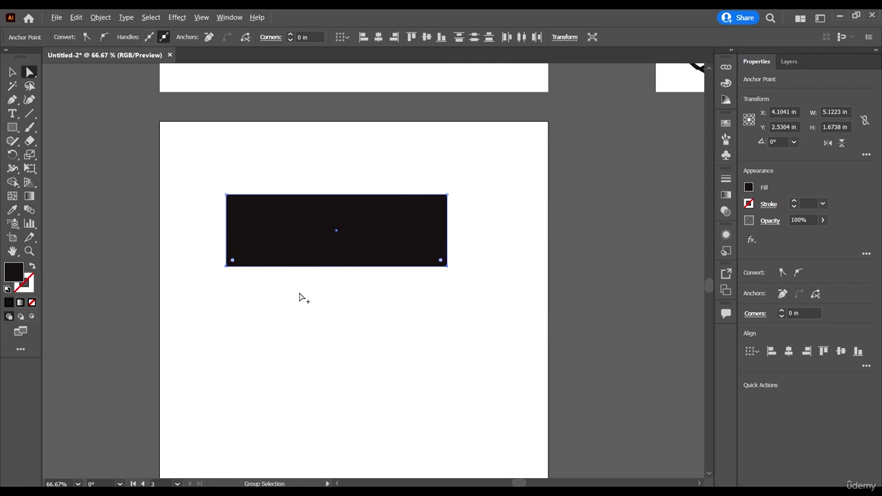
pyautogui.hotkey('ctrl', '=')
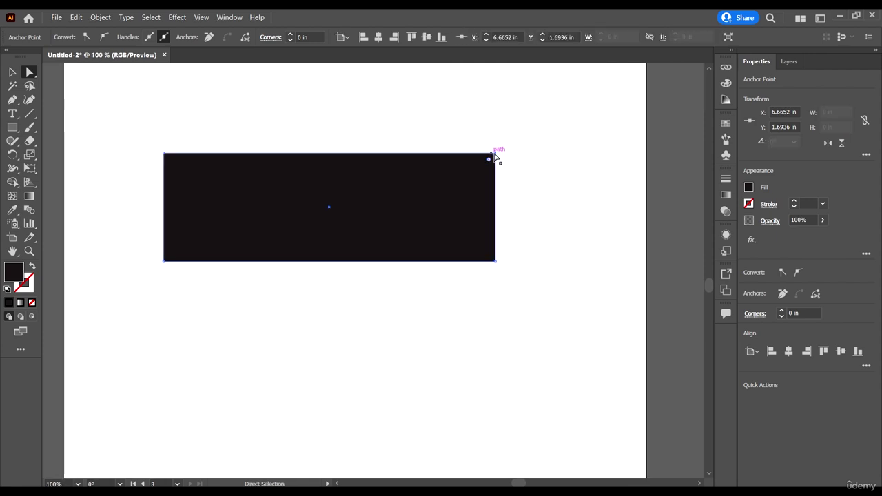
pyautogui.moveTo(495, 153); pyautogui.dragTo(420, 153)
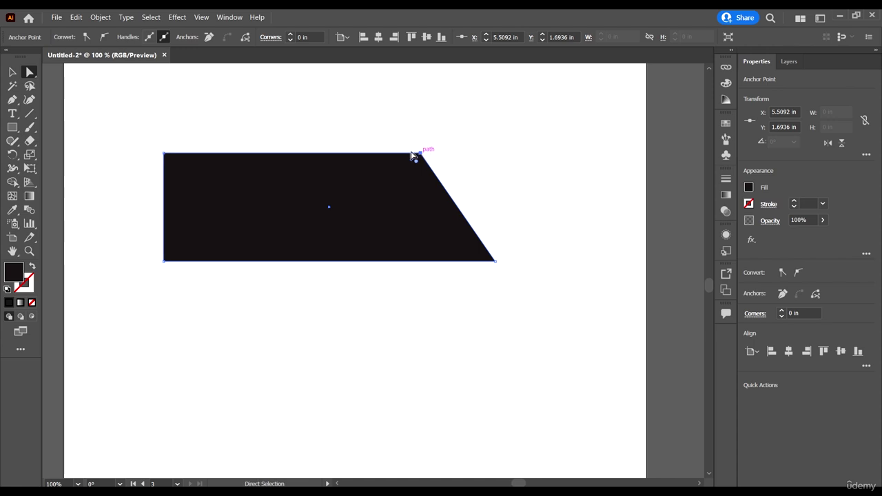
# Select the two right anchors of the black shape and line them up with horizontal centre alignment.
pyautogui.click(420, 153)
pyautogui.moveTo(414, 131); pyautogui.dragTo(594, 358)
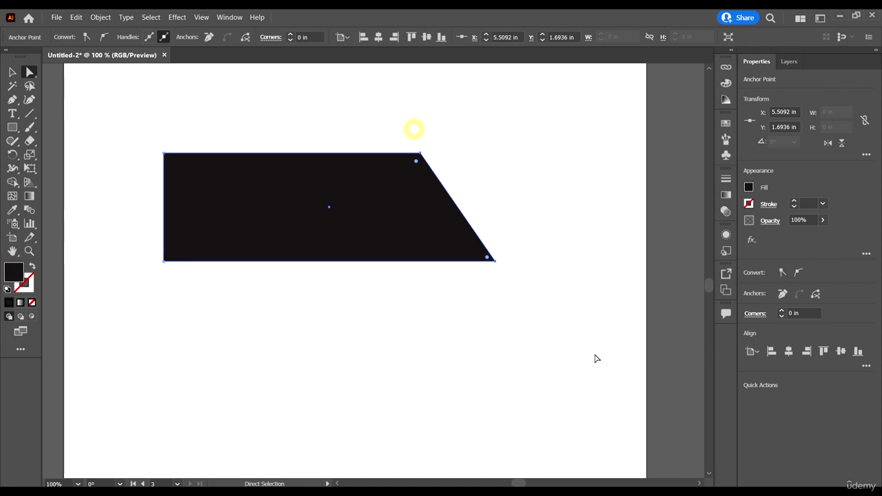
pyautogui.click(378, 36)
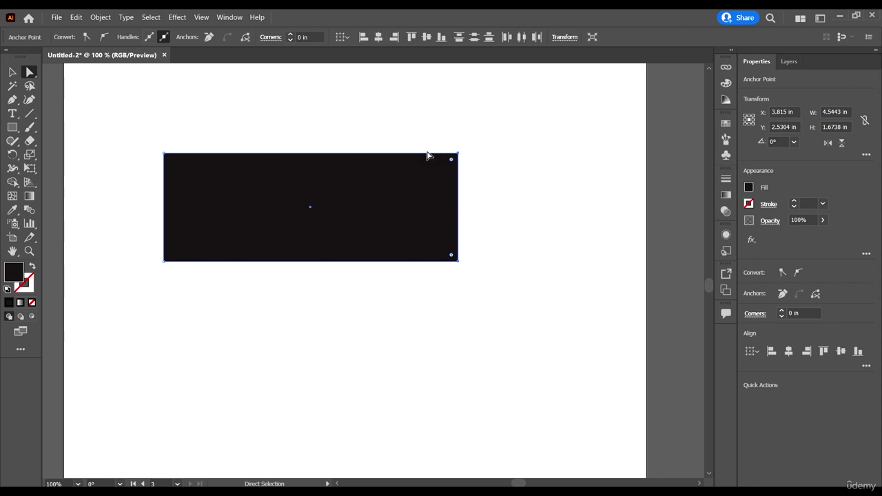
# Delete the black rectangle from the artboard.
pyautogui.scroll(-2, 439, 193)
pyautogui.scroll(1, 496, 211)
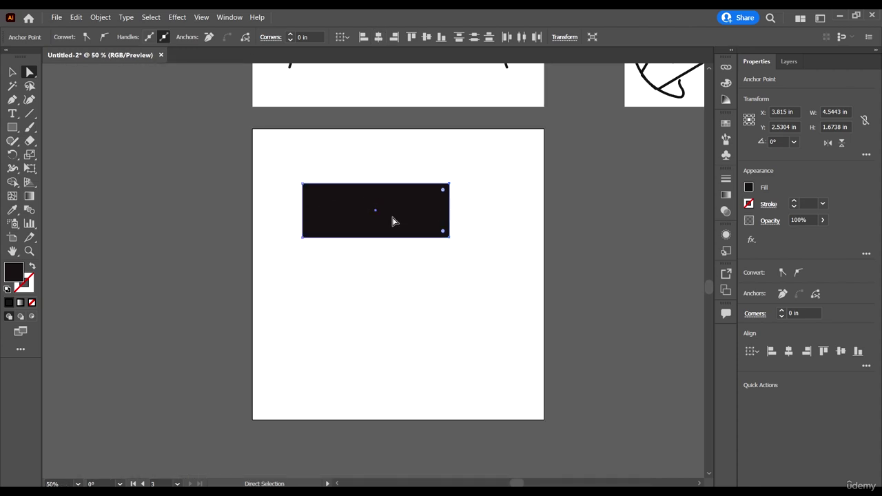
pyautogui.click(11, 73)
pyautogui.click(488, 298)
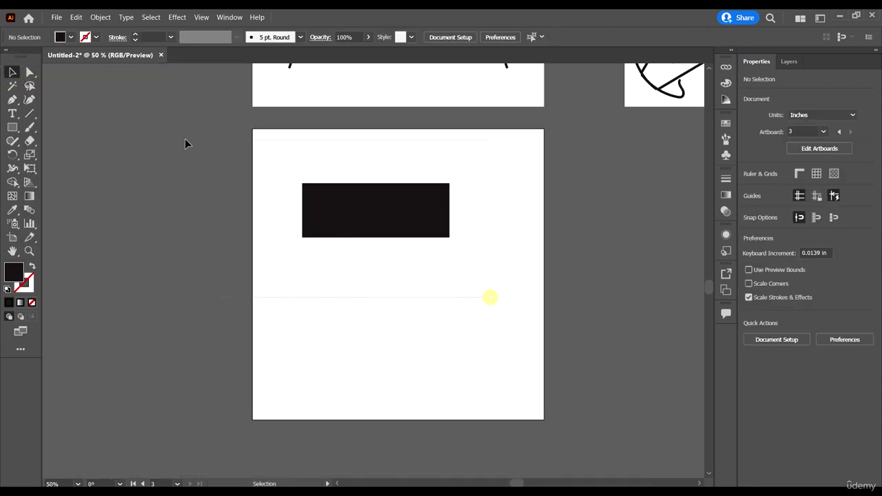
pyautogui.click(311, 235)
pyautogui.press('Delete')
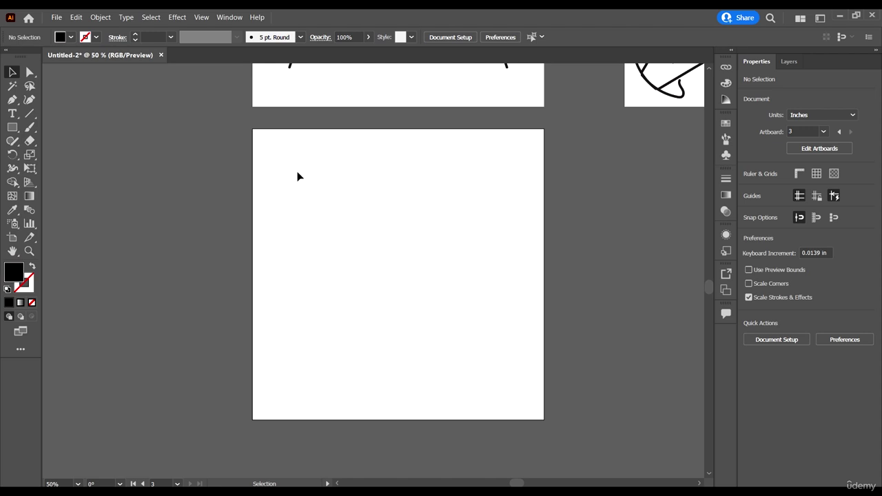
# Draw a black square about 1.50 in per side slightly above the artboard's middle.
pyautogui.click(11, 128)
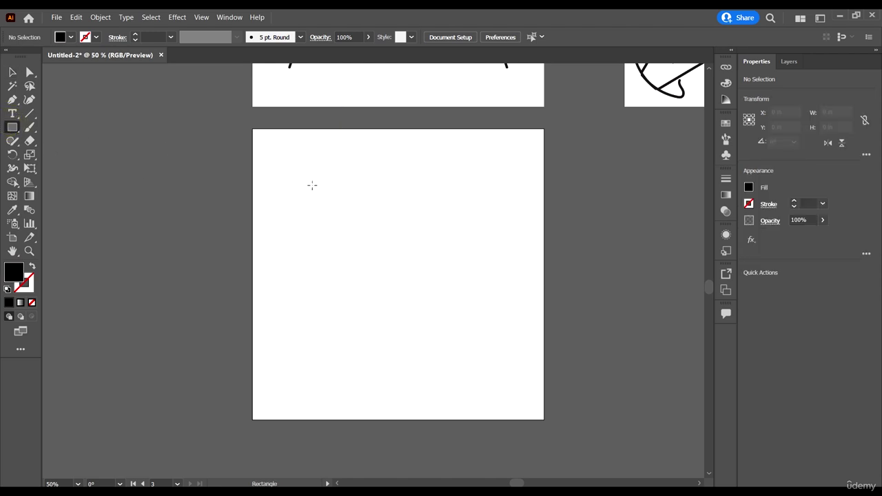
pyautogui.moveTo(377, 222)
pyautogui.mouseDown()
pyautogui.moveTo(427, 270)
pyautogui.moveTo(389, 251)
pyautogui.mouseUp()
pyautogui.press('v')
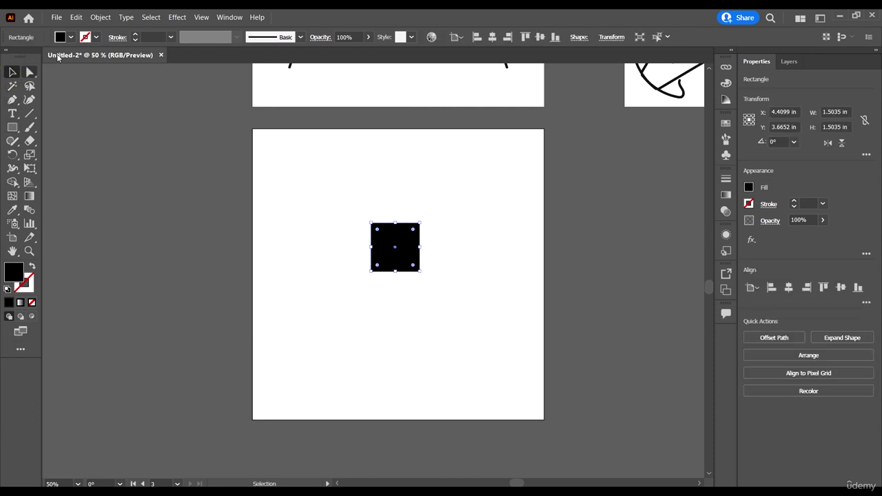
# Change the square's fill to red D80524 in the Color Picker.
pyautogui.doubleClick(18, 273)
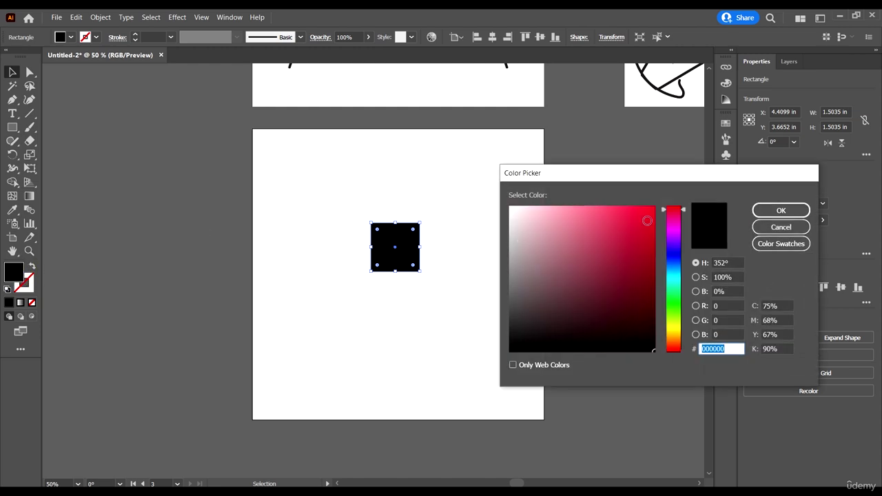
pyautogui.moveTo(646, 218)
pyautogui.mouseDown()
pyautogui.moveTo(657, 206)
pyautogui.moveTo(650, 228)
pyautogui.mouseUp()
pyautogui.click(781, 210)
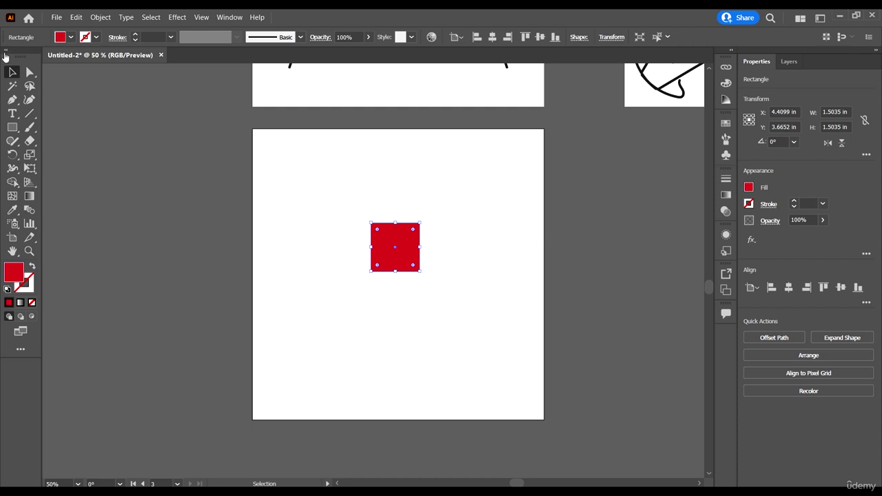
# Examine the square's fill in RGB and hex values, and darken it to R 190, G 0, B 32.
pyautogui.keyDown('shift'); pyautogui.click(60, 37); pyautogui.keyUp('shift')
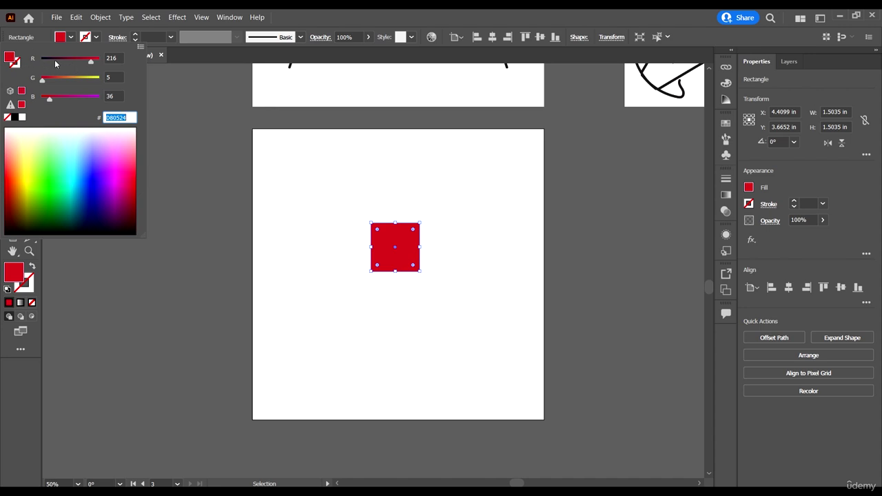
pyautogui.doubleClick(118, 59)
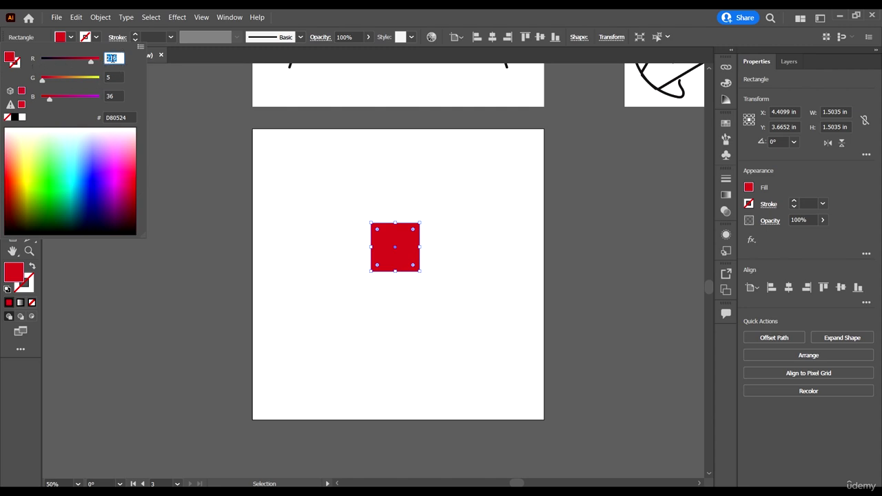
pyautogui.click(114, 77)
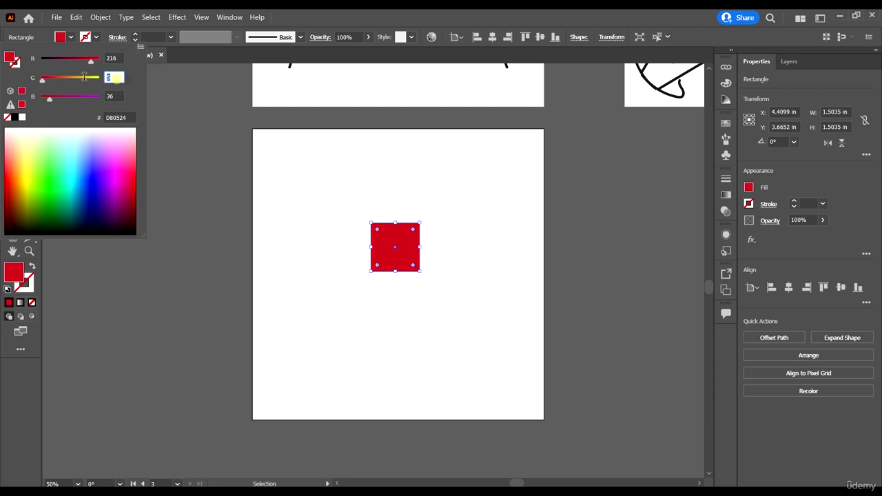
pyautogui.click(119, 98)
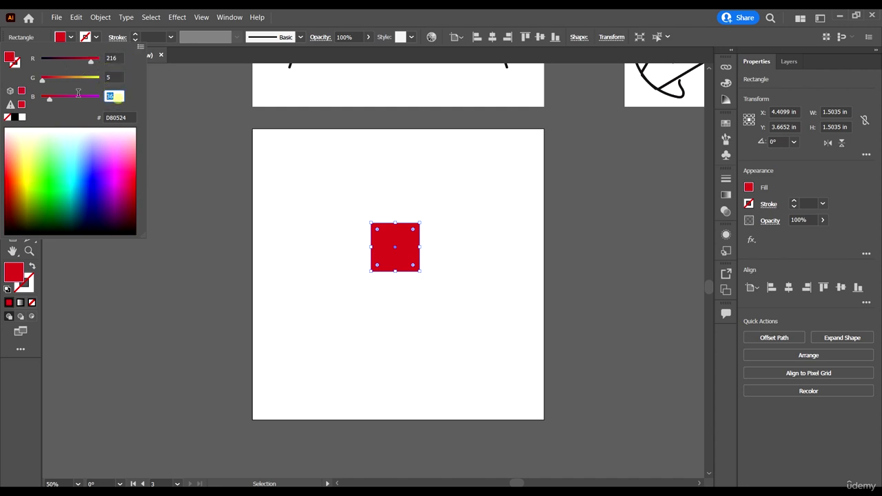
pyautogui.moveTo(128, 116); pyautogui.dragTo(114, 118)
pyautogui.doubleClick(129, 116)
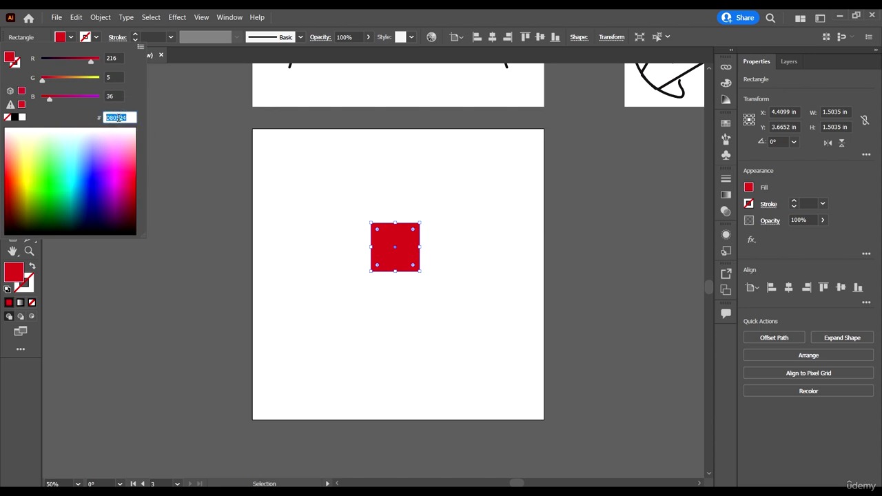
pyautogui.rightClick(119, 117)
pyautogui.click(146, 150)
pyautogui.moveTo(90, 64)
pyautogui.mouseDown()
pyautogui.moveTo(54, 70)
pyautogui.moveTo(95, 74)
pyautogui.moveTo(75, 65)
pyautogui.moveTo(49, 74)
pyautogui.moveTo(97, 69)
pyautogui.moveTo(62, 65)
pyautogui.moveTo(100, 74)
pyautogui.moveTo(40, 75)
pyautogui.moveTo(96, 73)
pyautogui.moveTo(85, 72)
pyautogui.mouseUp()
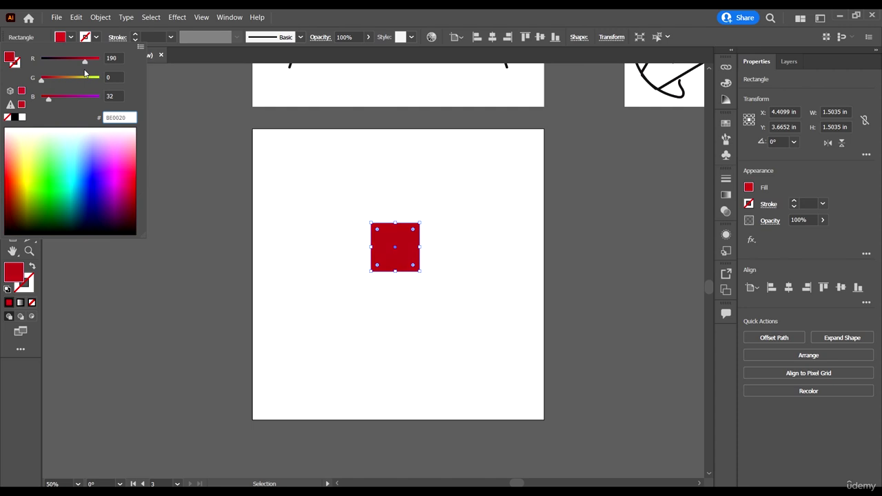
pyautogui.click(190, 144)
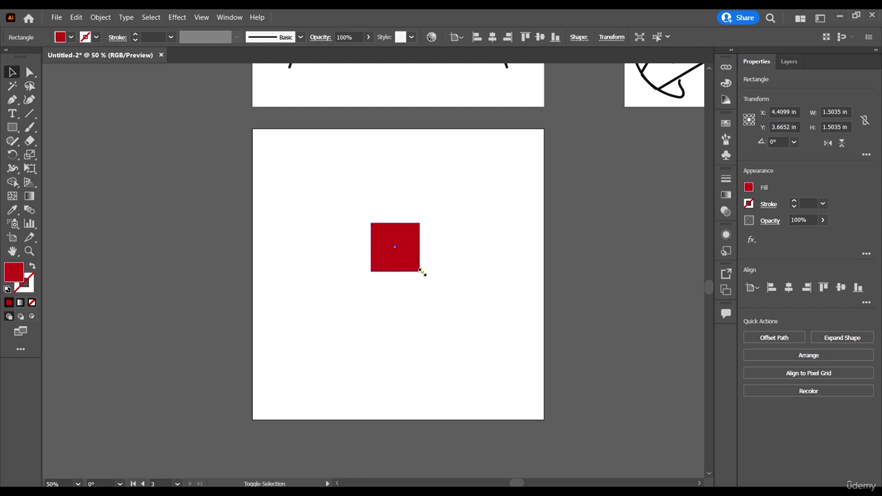
# Shrink the square to about 1.01 in per side and brighten its fill to red D8002F.
pyautogui.moveTo(420, 271); pyautogui.dragTo(403, 255)
pyautogui.doubleClick(14, 273)
pyautogui.write('e4002b')
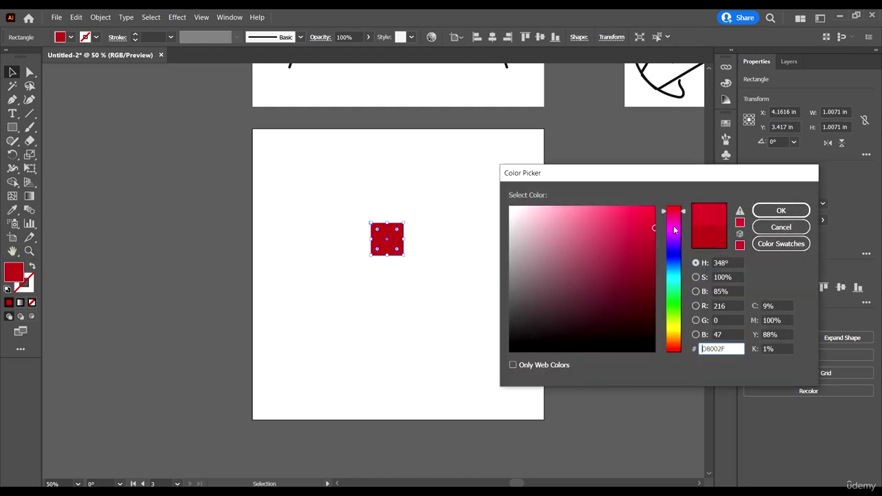
pyautogui.click(779, 209)
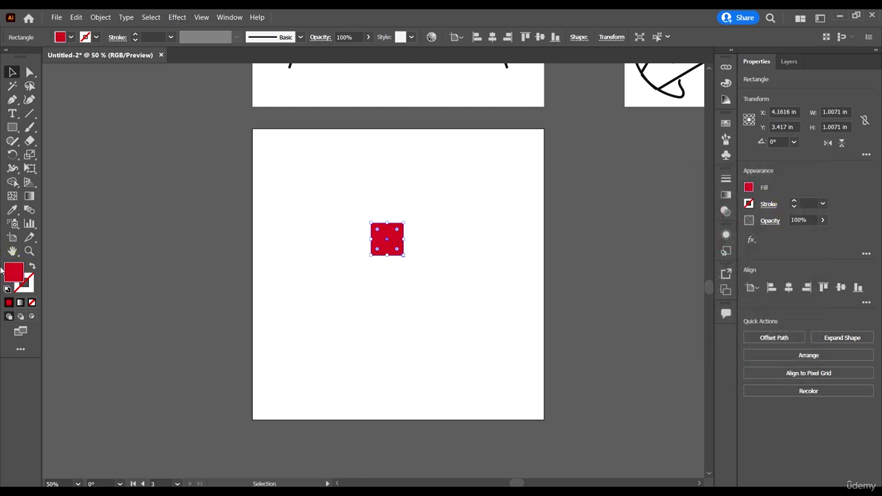
# Change the square's fill to magenta DB1BC9 after trying a blue hue, and reselect the square.
pyautogui.doubleClick(13, 276)
pyautogui.click(673, 259)
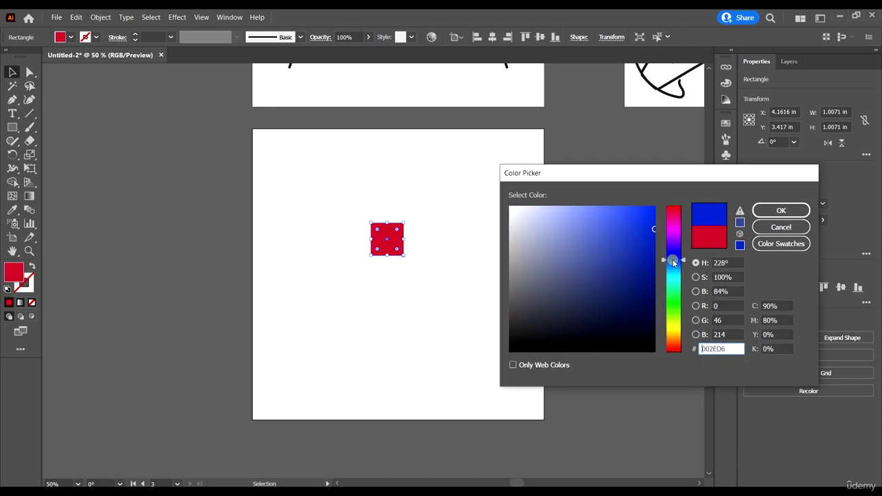
pyautogui.click(673, 227)
pyautogui.moveTo(636, 229)
pyautogui.mouseDown()
pyautogui.moveTo(625, 224)
pyautogui.moveTo(636, 225)
pyautogui.mouseUp()
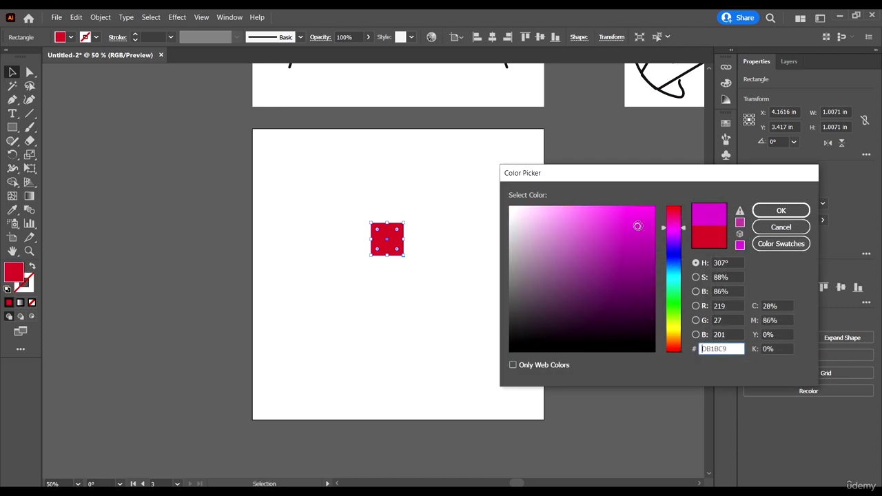
pyautogui.click(771, 212)
pyautogui.click(486, 267)
pyautogui.click(378, 249)
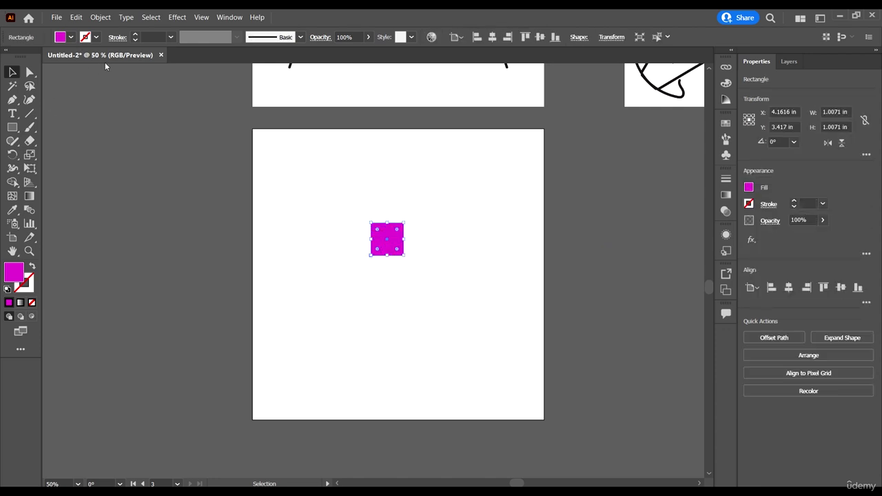
# Start a new process-colour swatch from the square's magenta fill and turn off its Global option.
pyautogui.click(70, 40)
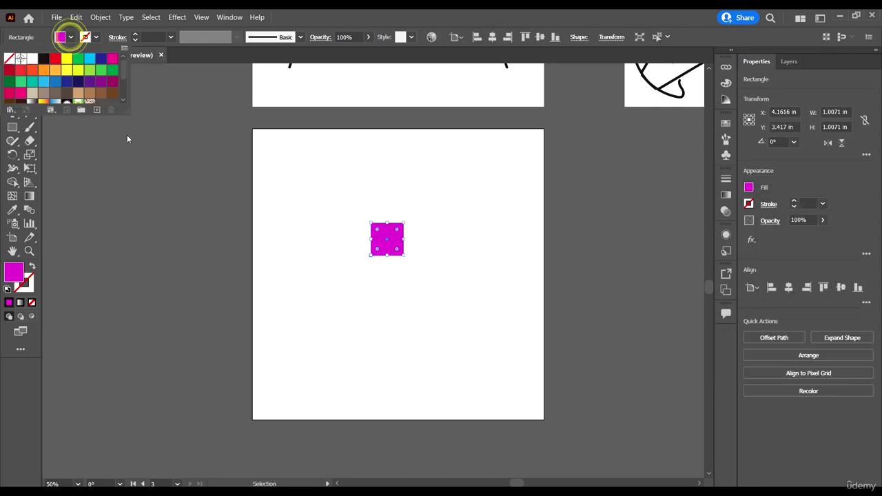
pyautogui.scroll(-5, 95, 84)
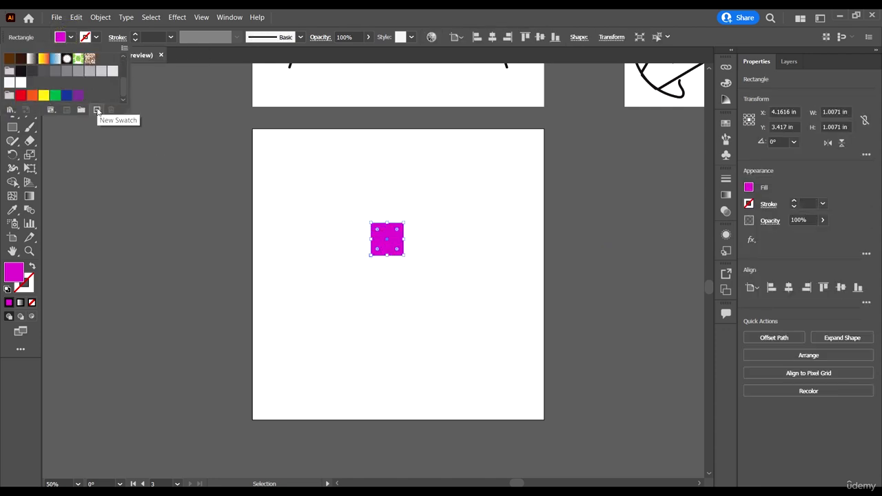
pyautogui.click(97, 110)
pyautogui.moveTo(399, 131); pyautogui.dragTo(422, 120)
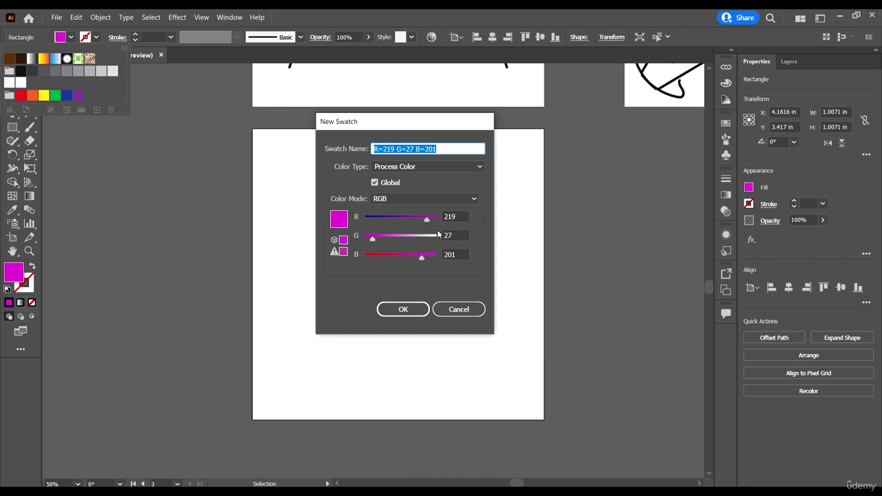
pyautogui.click(397, 183)
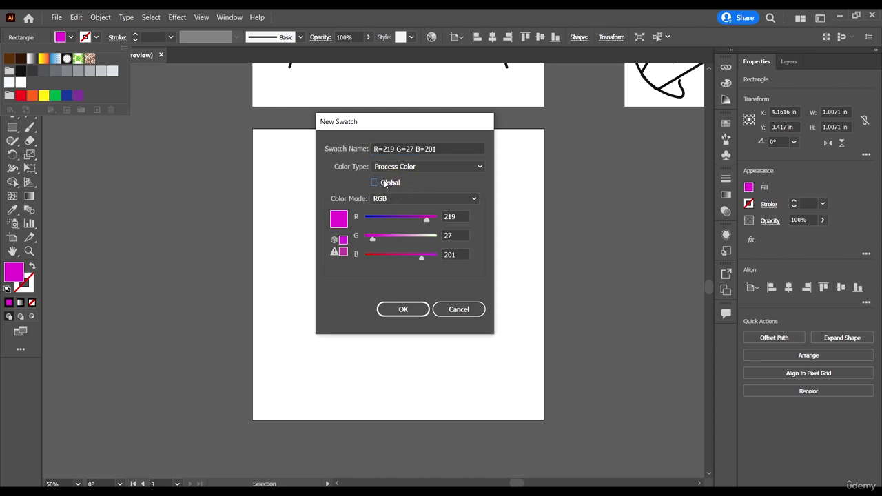
pyautogui.moveTo(397, 122); pyautogui.dragTo(551, 134)
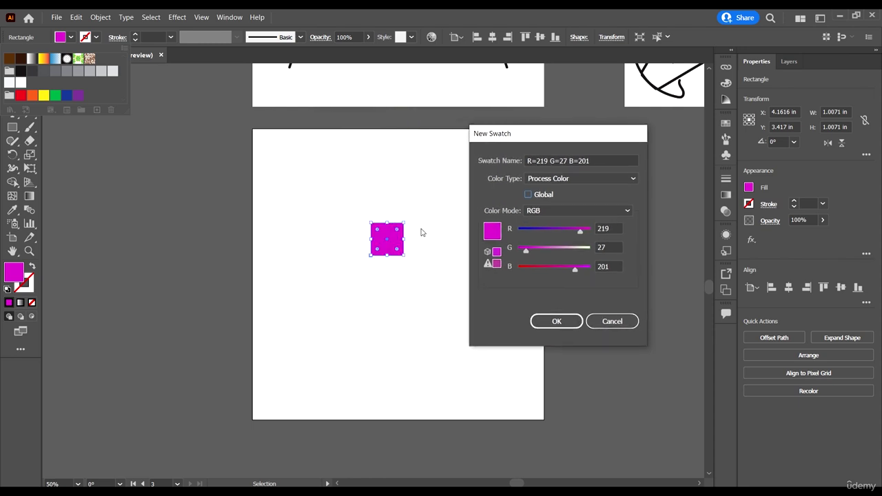
# Turn the new swatch's Global option back on, lower its R value to 151 and save the purple swatch.
pyautogui.click(541, 195)
pyautogui.moveTo(571, 141); pyautogui.dragTo(568, 100)
pyautogui.moveTo(577, 192)
pyautogui.mouseDown()
pyautogui.moveTo(556, 190)
pyautogui.moveTo(565, 194)
pyautogui.mouseUp()
pyautogui.click(563, 192)
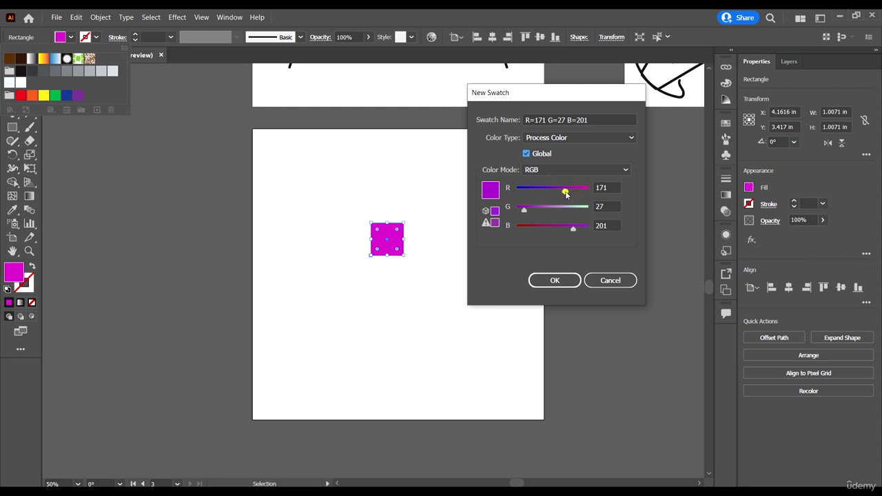
pyautogui.moveTo(565, 194)
pyautogui.mouseDown()
pyautogui.moveTo(528, 188)
pyautogui.moveTo(556, 188)
pyautogui.mouseUp()
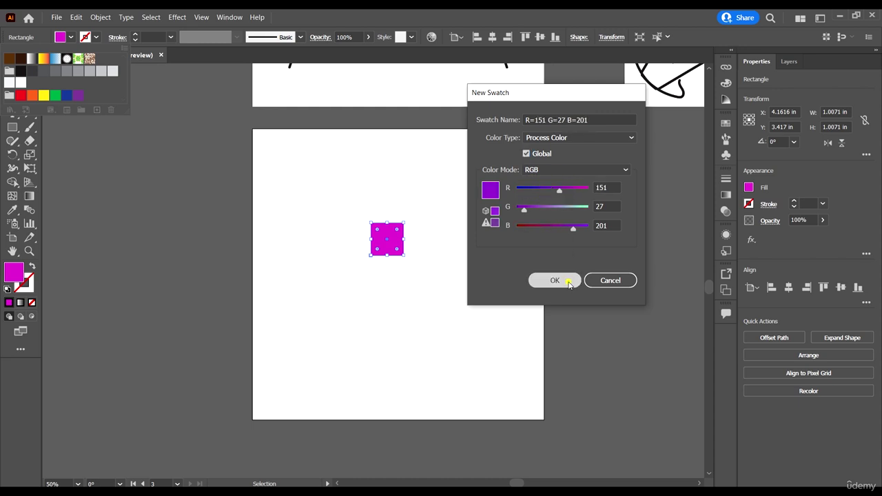
pyautogui.click(565, 280)
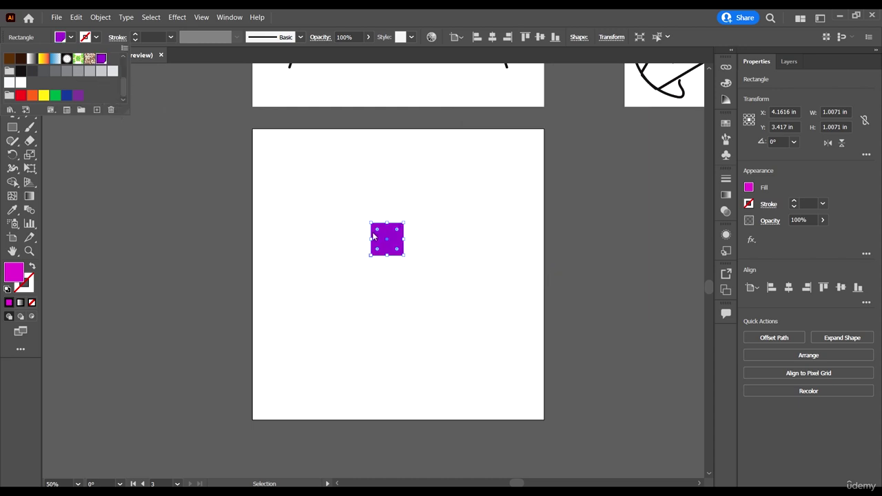
# Move the purple square right to about X 4.3 in and enlarge the fill swatch list to show all swatches.
pyautogui.click(393, 240)
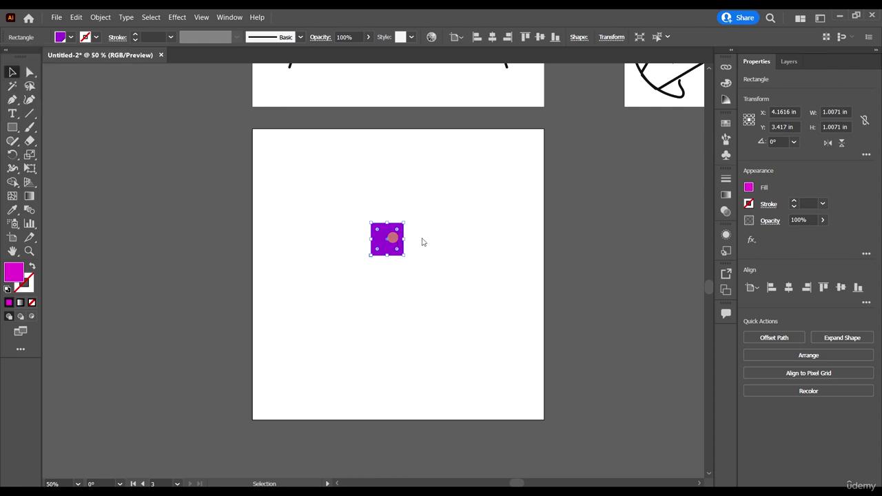
pyautogui.moveTo(390, 239); pyautogui.dragTo(394, 238)
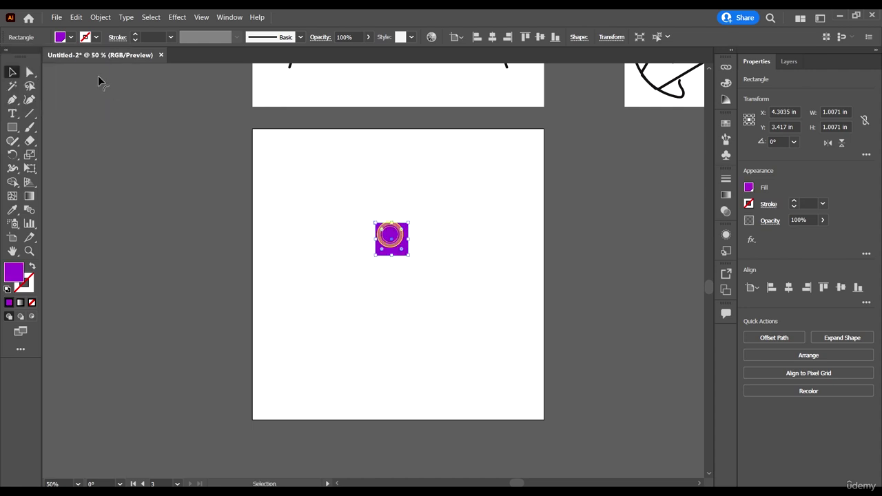
pyautogui.click(71, 38)
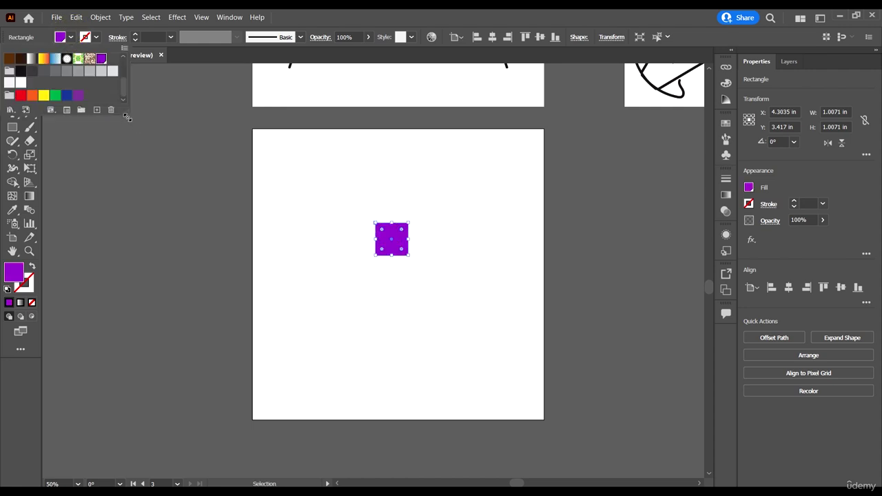
pyautogui.click(127, 117)
pyautogui.click(71, 38)
pyautogui.moveTo(127, 110); pyautogui.dragTo(144, 168)
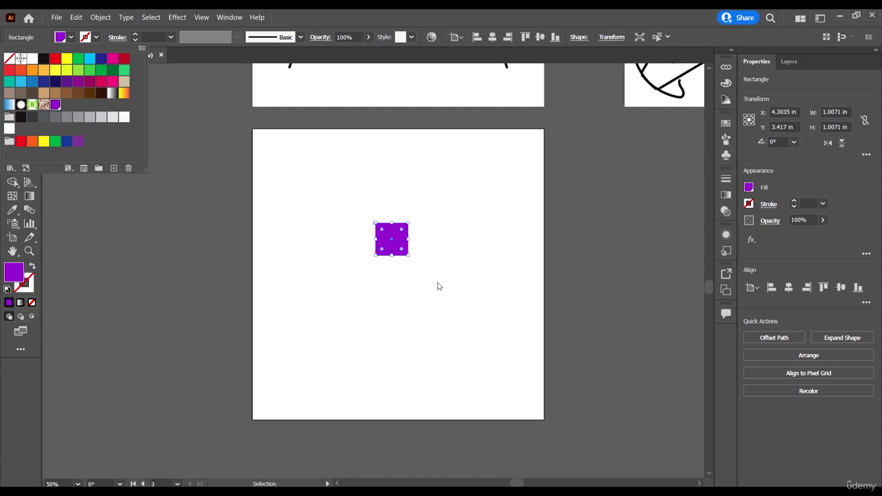
pyautogui.click(402, 245)
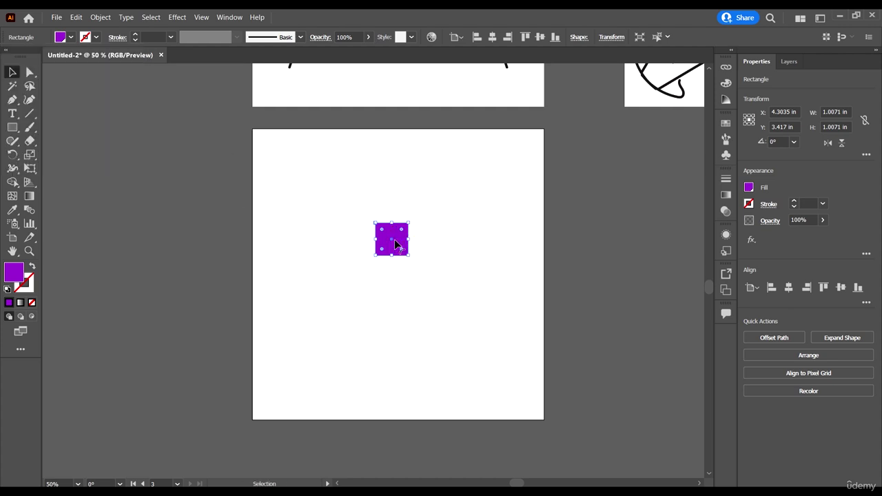
# Move the purple square up to about Y 1.86 in, place a copy beside it at about X 5.88 in and fill the copy red.
pyautogui.click(444, 256)
pyautogui.moveTo(402, 236); pyautogui.dragTo(453, 184)
pyautogui.click(71, 38)
pyautogui.click(59, 61)
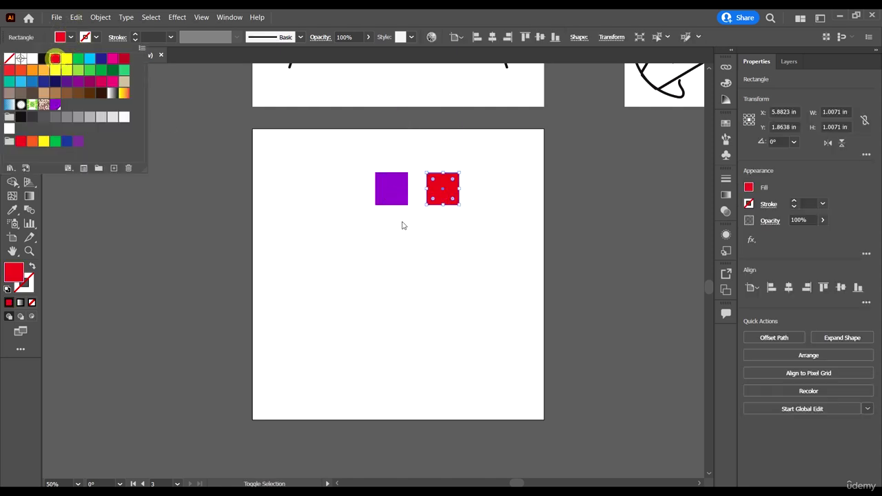
# Duplicate the purple and red pair of squares downward three times to form four rows.
pyautogui.click(480, 244)
pyautogui.moveTo(479, 243); pyautogui.dragTo(402, 298)
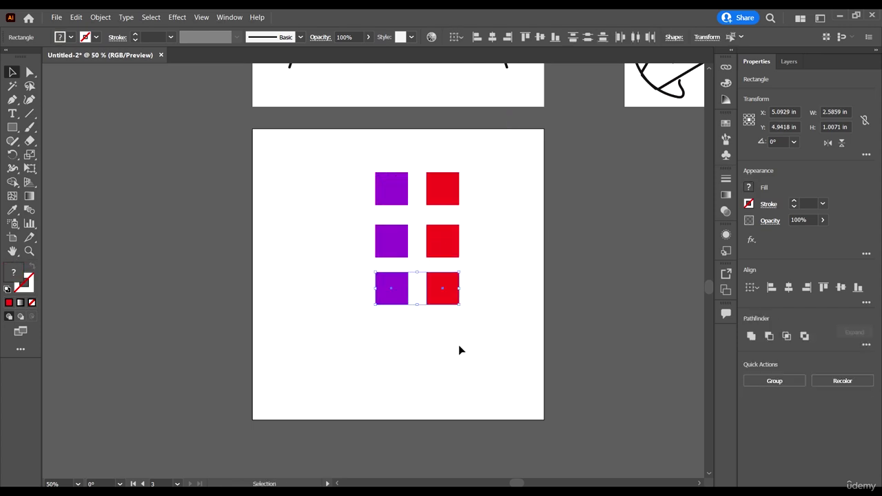
pyautogui.moveTo(460, 344); pyautogui.dragTo(394, 342)
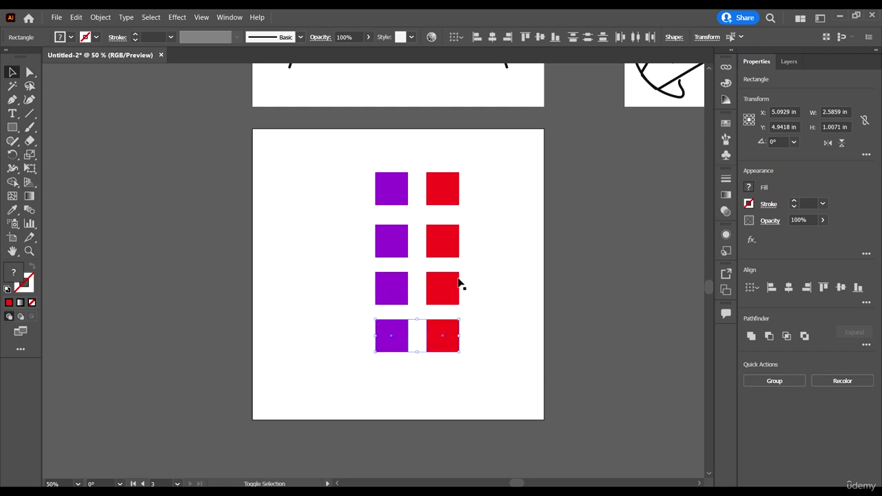
# Fill the top red square with cyan and the red square in the second row with dark green.
pyautogui.click(518, 180)
pyautogui.click(448, 186)
pyautogui.click(61, 37)
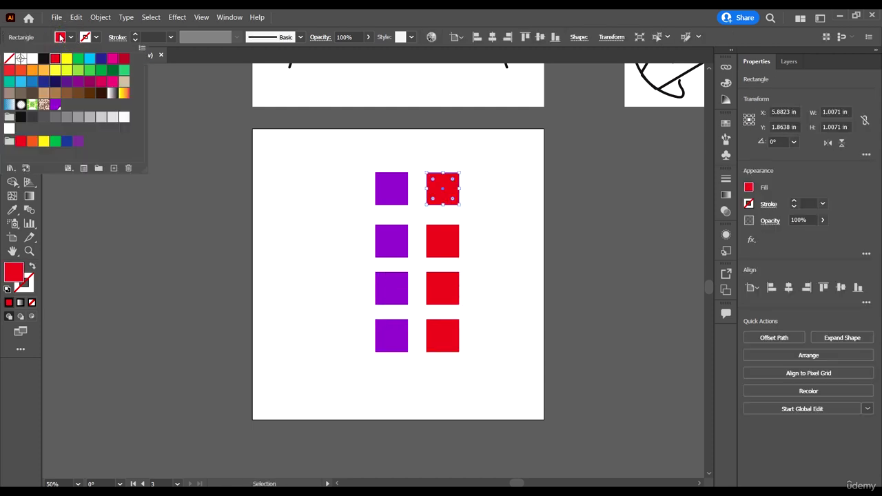
pyautogui.click(90, 59)
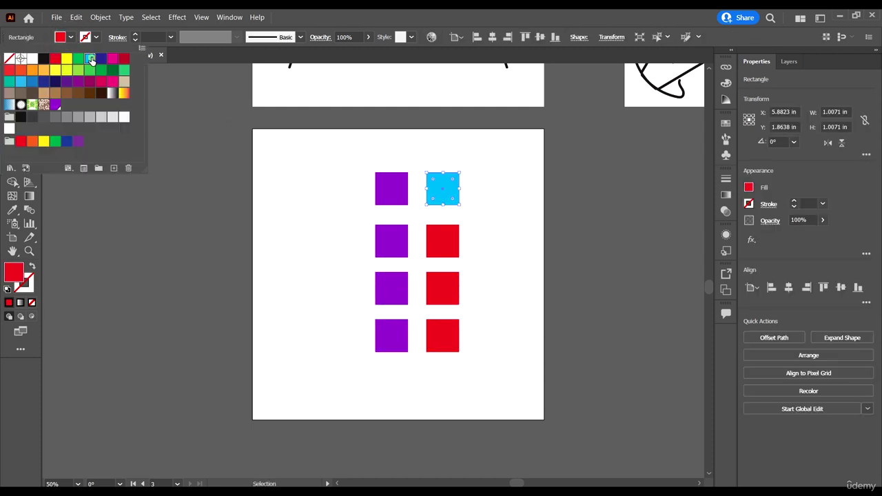
pyautogui.click(512, 150)
pyautogui.click(461, 243)
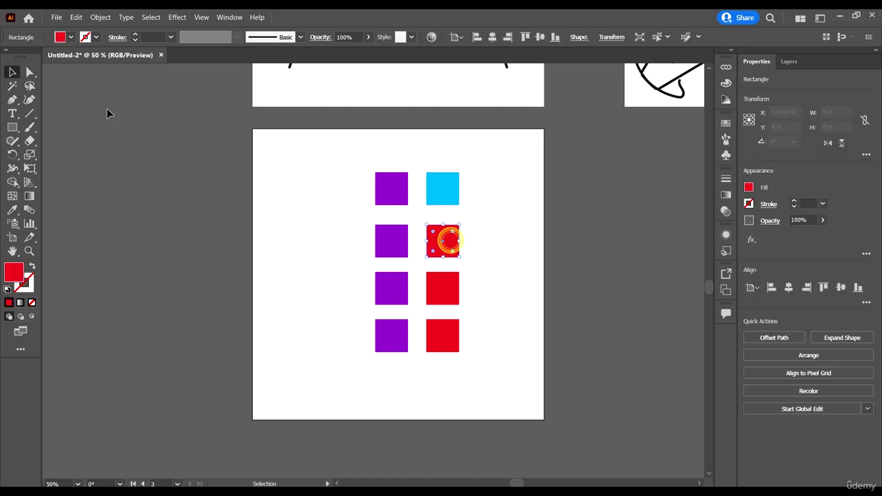
pyautogui.click(60, 37)
pyautogui.click(111, 71)
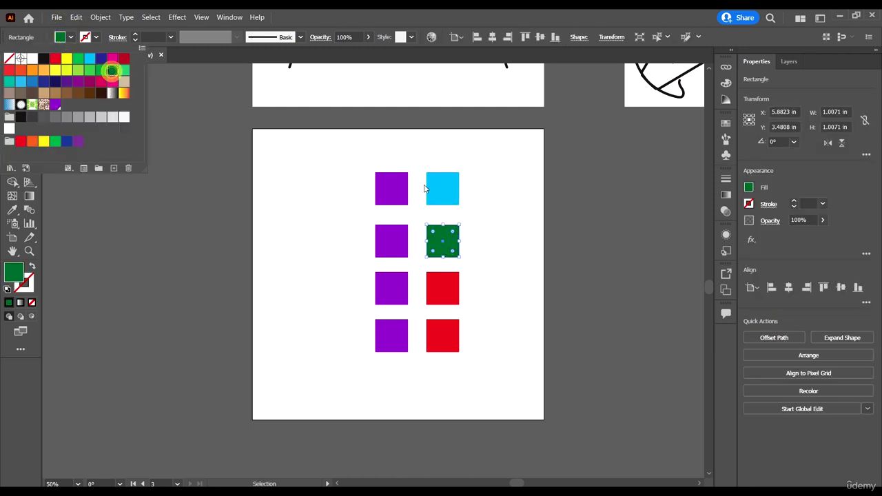
# Select the top purple square and open the options of its global purple swatch.
pyautogui.click(383, 193)
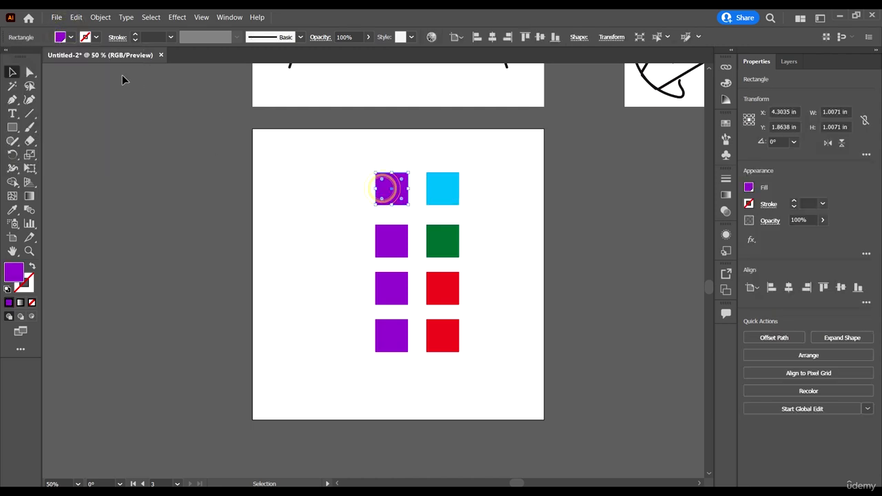
pyautogui.click(75, 38)
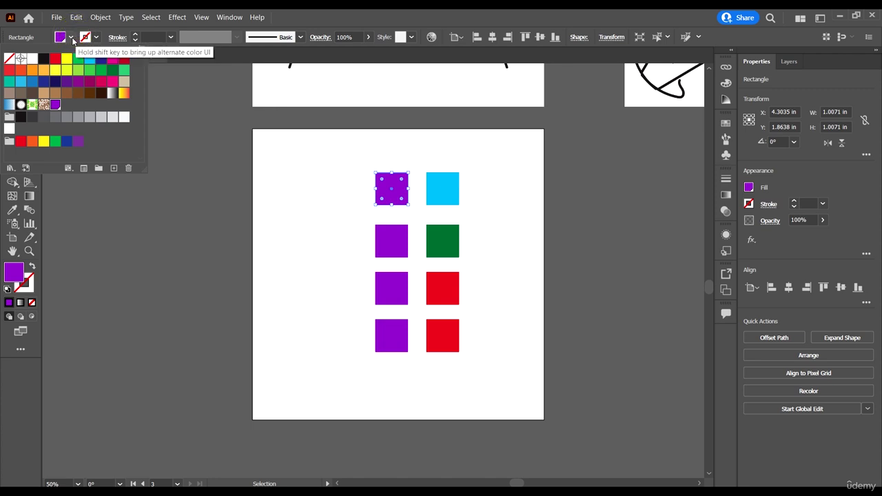
pyautogui.click(55, 104)
pyautogui.doubleClick(55, 105)
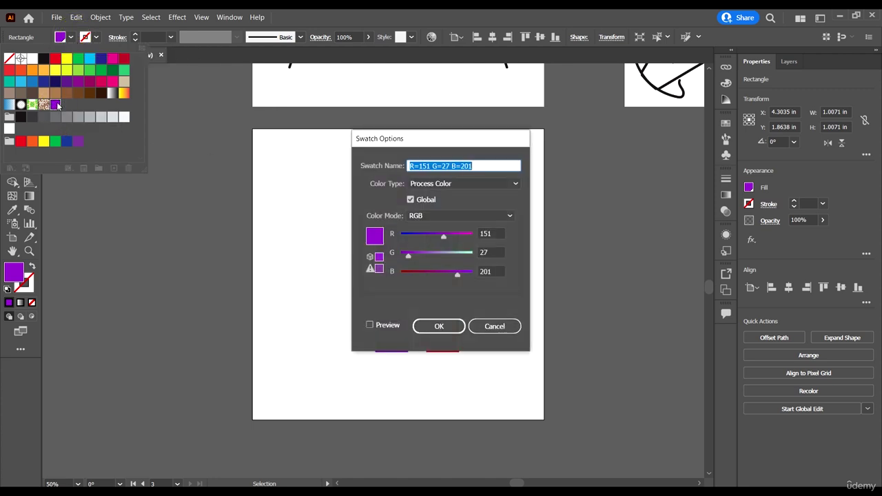
# Lower the red value of the global purple swatch to 77, trying other shades first with the preview on.
pyautogui.moveTo(459, 142); pyautogui.dragTo(619, 137)
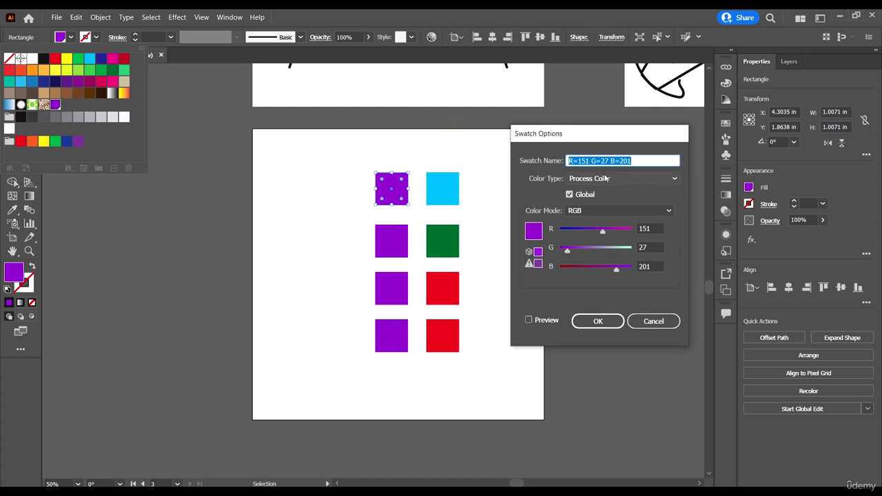
pyautogui.click(584, 230)
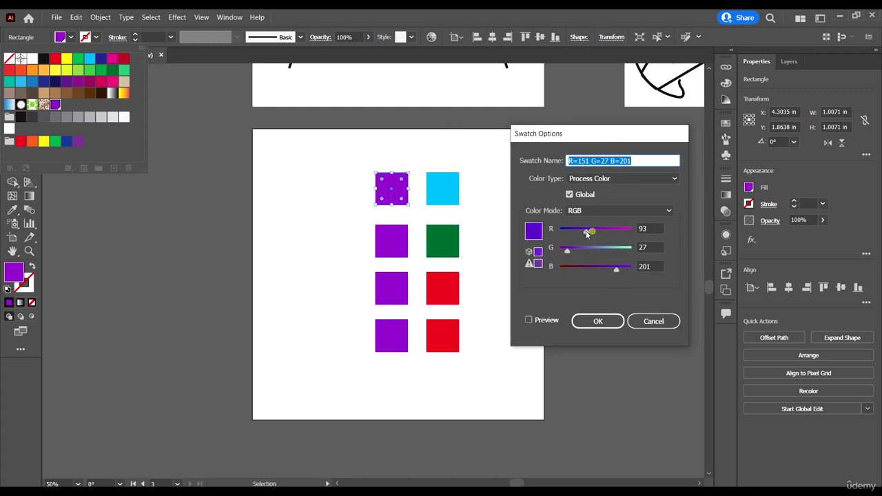
pyautogui.click(544, 321)
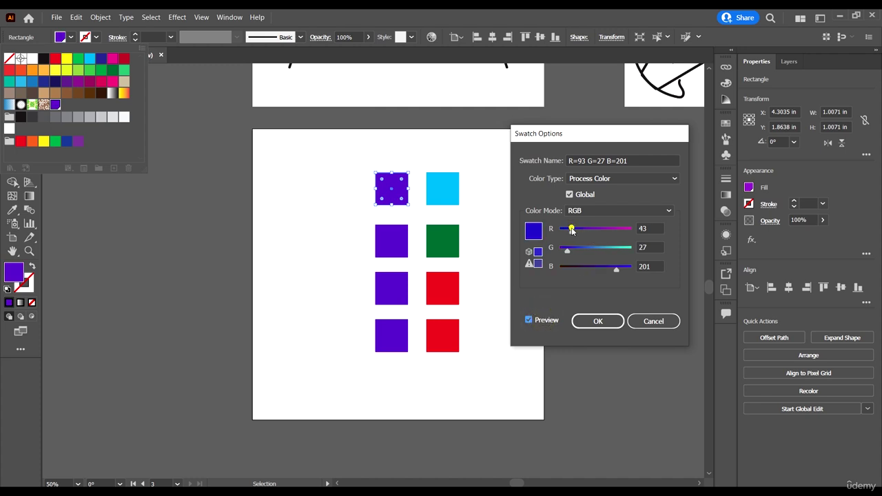
pyautogui.moveTo(585, 232)
pyautogui.mouseDown()
pyautogui.moveTo(626, 238)
pyautogui.moveTo(590, 232)
pyautogui.moveTo(598, 232)
pyautogui.mouseUp()
pyautogui.click(598, 322)
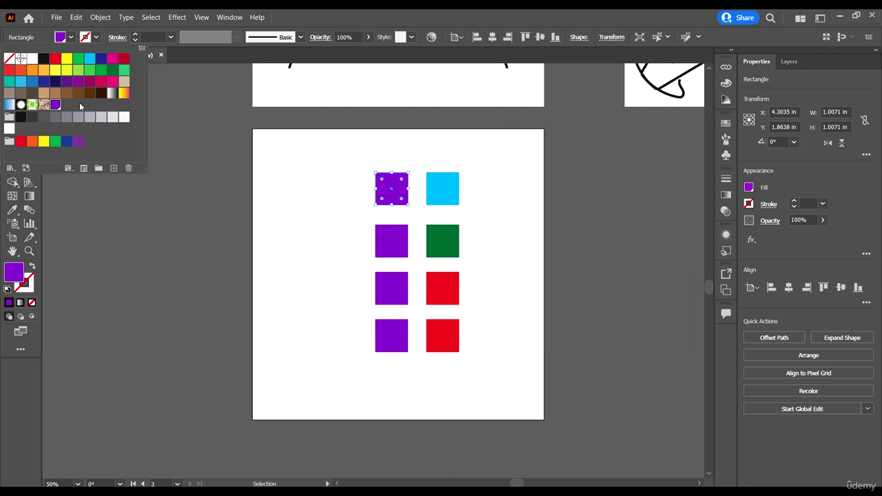
pyautogui.doubleClick(53, 105)
pyautogui.moveTo(585, 230); pyautogui.dragTo(581, 229)
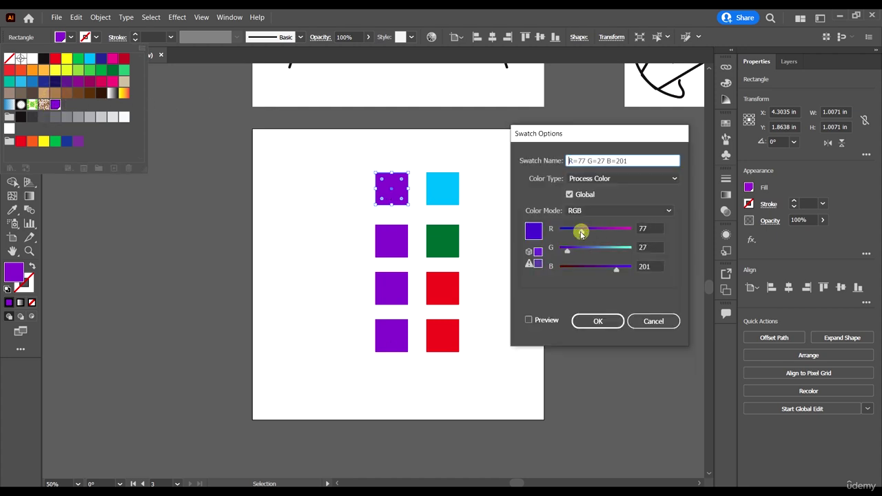
pyautogui.click(597, 322)
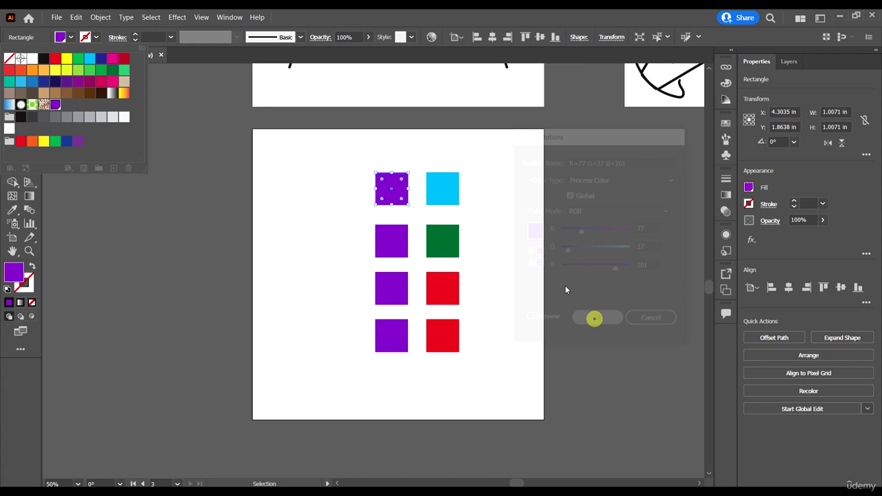
# Set the global swatch's green value to 211 and deselect the squares.
pyautogui.doubleClick(54, 105)
pyautogui.click(619, 250)
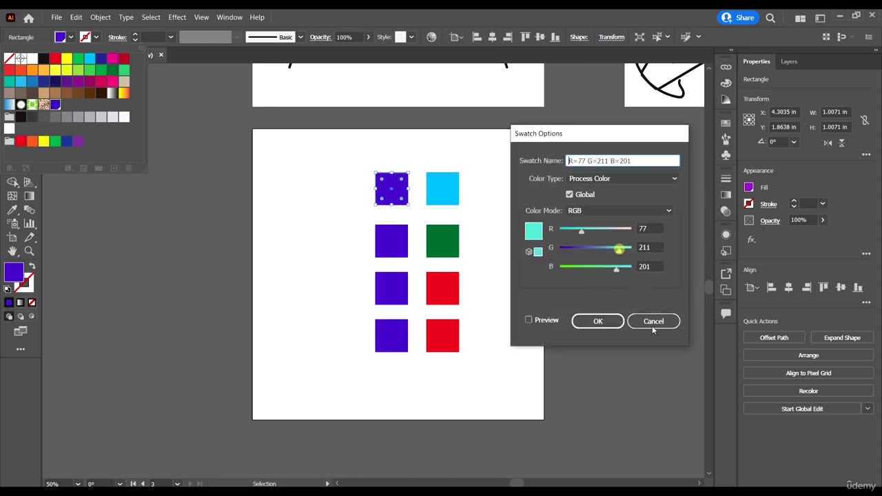
pyautogui.click(596, 321)
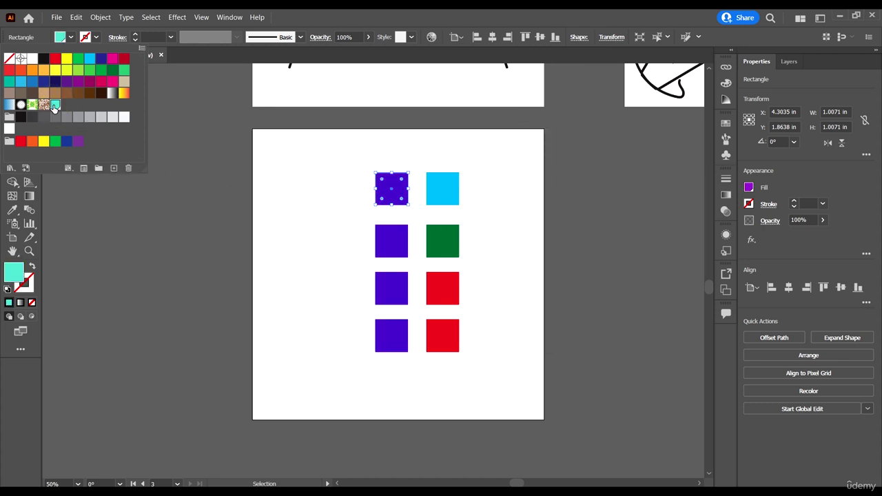
pyautogui.click(403, 197)
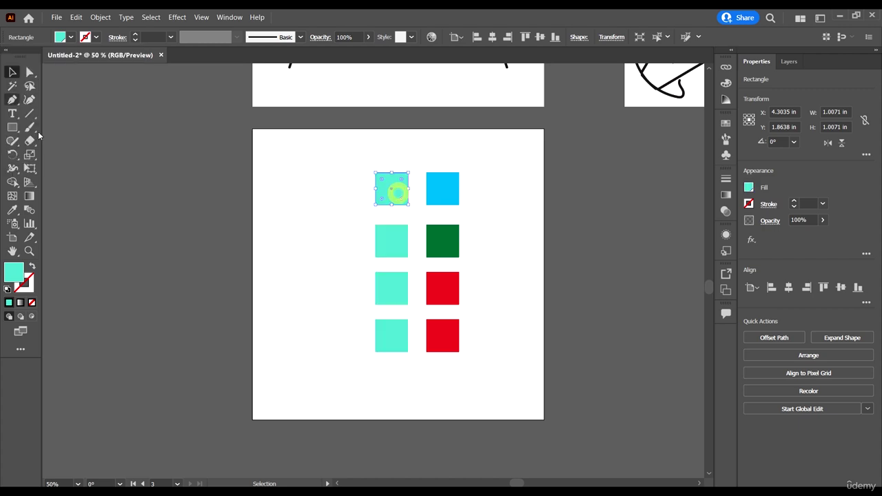
pyautogui.click(12, 72)
pyautogui.click(287, 248)
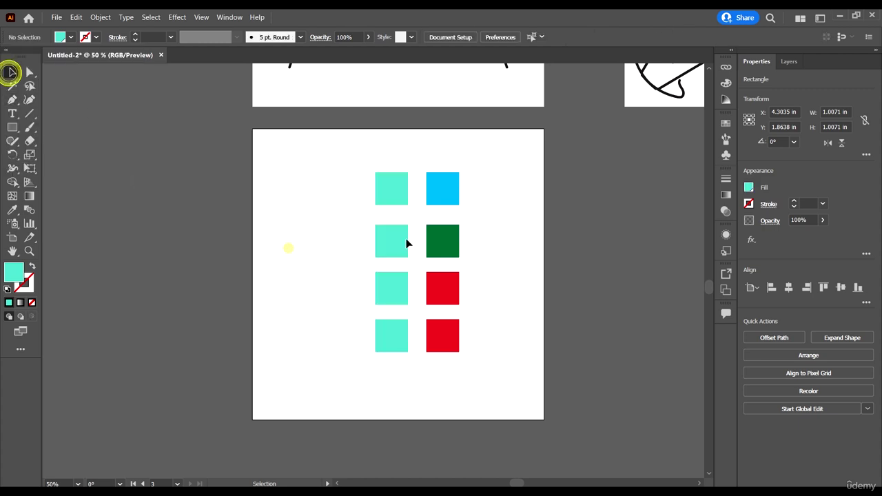
# Preview the non-global CMYK Red swatch with its red value at 109 using the third-row red square, and discard the change.
pyautogui.click(390, 189)
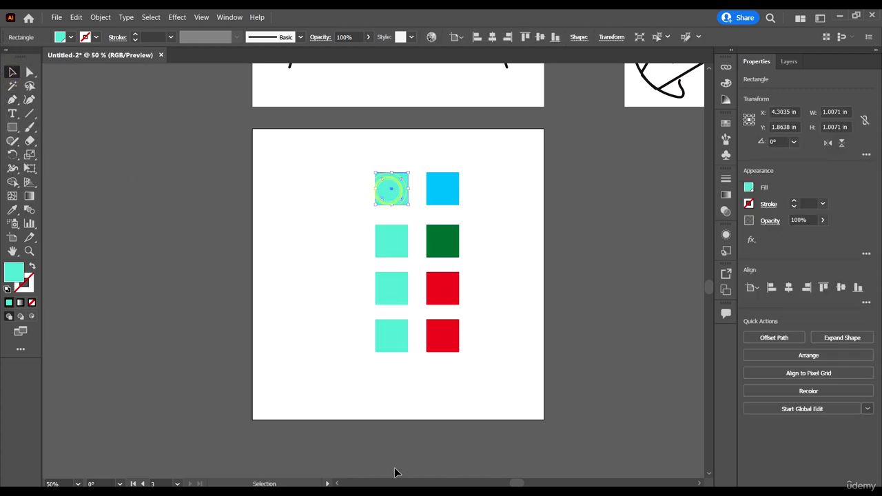
pyautogui.click(444, 189)
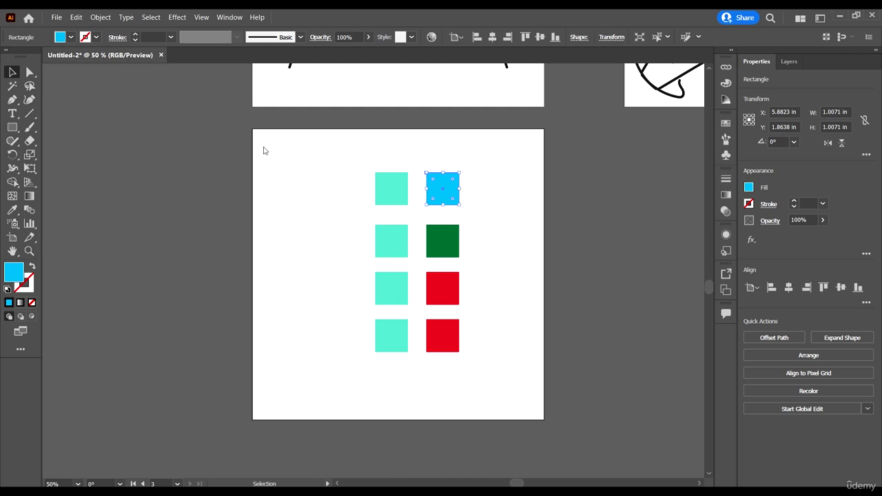
pyautogui.click(69, 35)
pyautogui.click(511, 313)
pyautogui.click(449, 278)
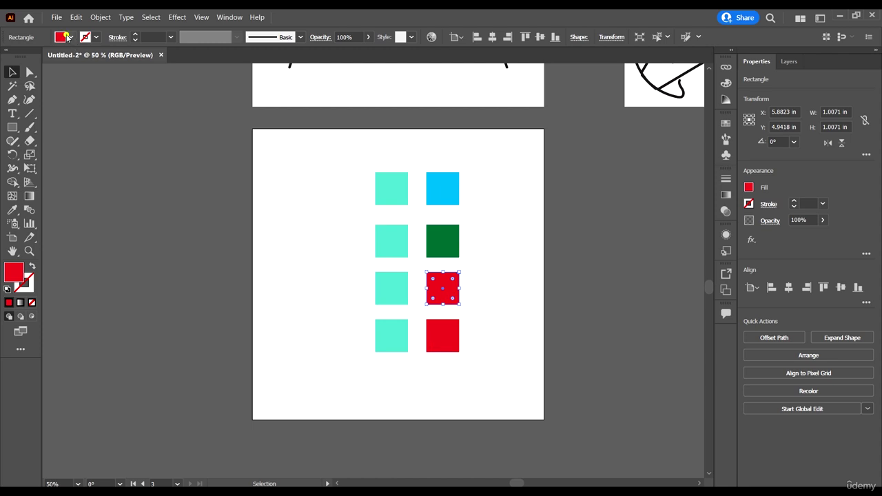
pyautogui.click(67, 37)
pyautogui.doubleClick(54, 60)
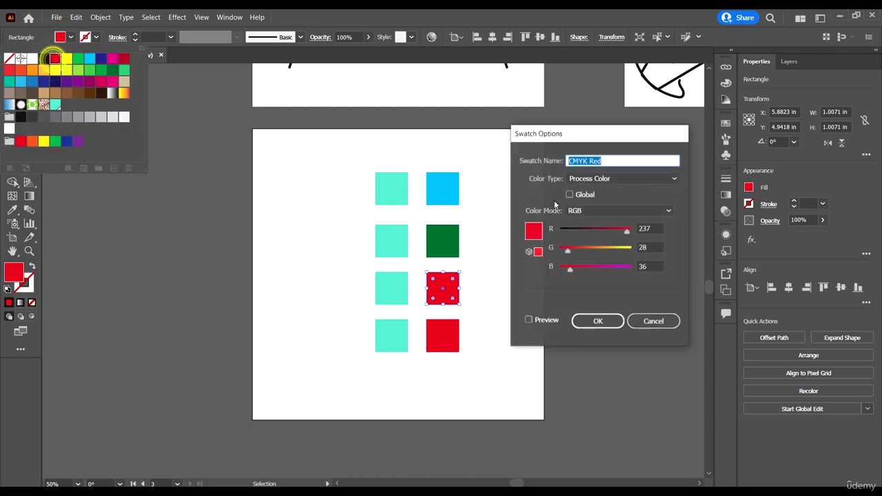
pyautogui.click(529, 320)
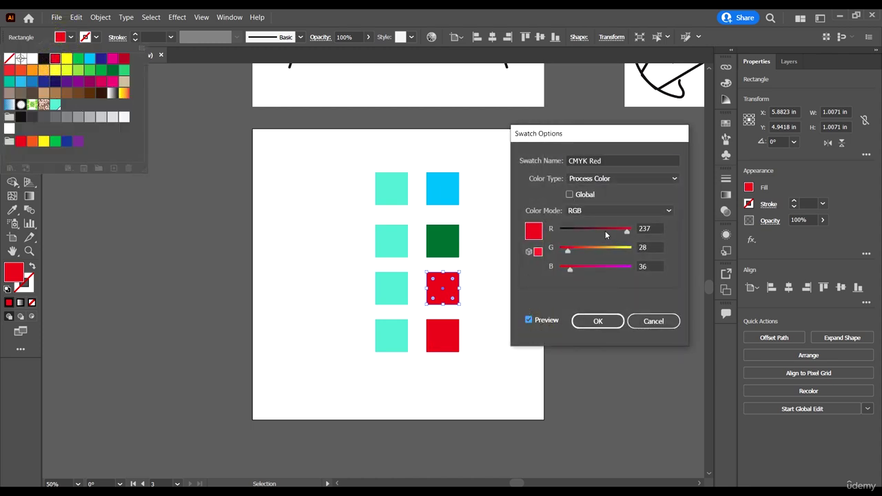
pyautogui.moveTo(606, 235); pyautogui.dragTo(590, 230)
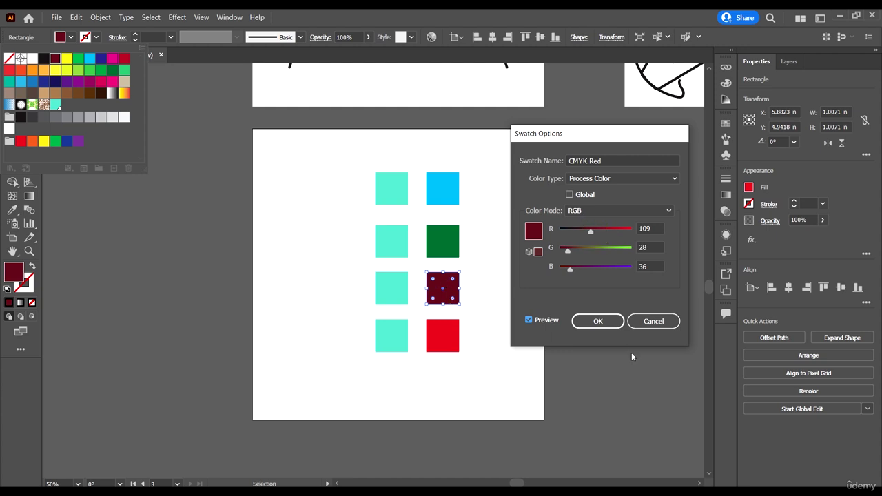
pyautogui.click(656, 326)
pyautogui.click(553, 386)
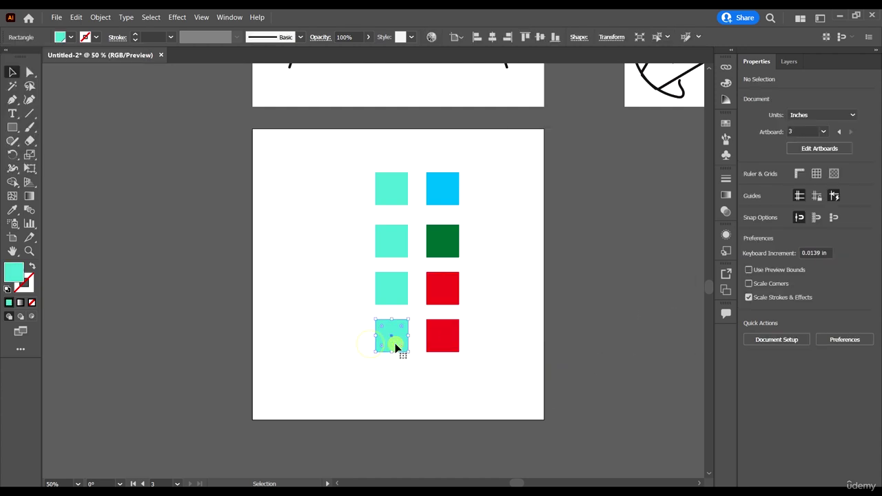
# Preview the global turquoise swatch with its blue value at 26 from the lowest turquoise square, and discard the change.
pyautogui.click(393, 347)
pyautogui.click(70, 36)
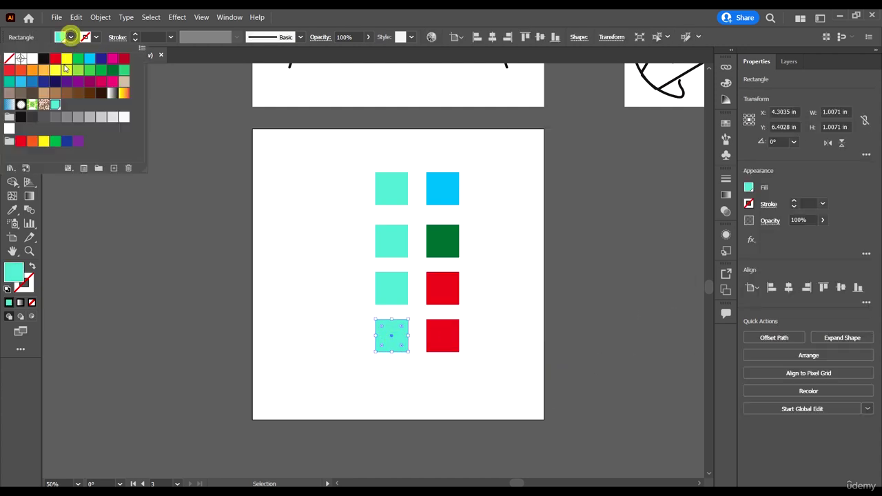
pyautogui.doubleClick(59, 106)
pyautogui.click(528, 320)
pyautogui.moveTo(616, 268); pyautogui.dragTo(566, 267)
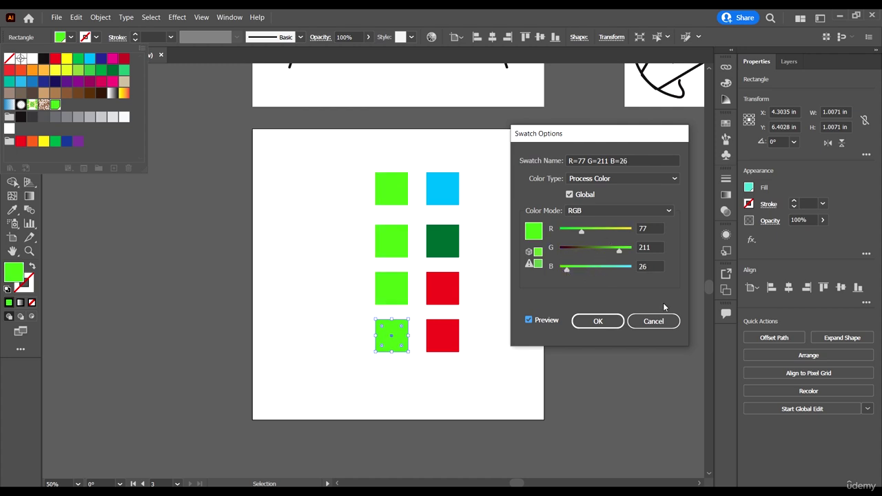
pyautogui.click(651, 320)
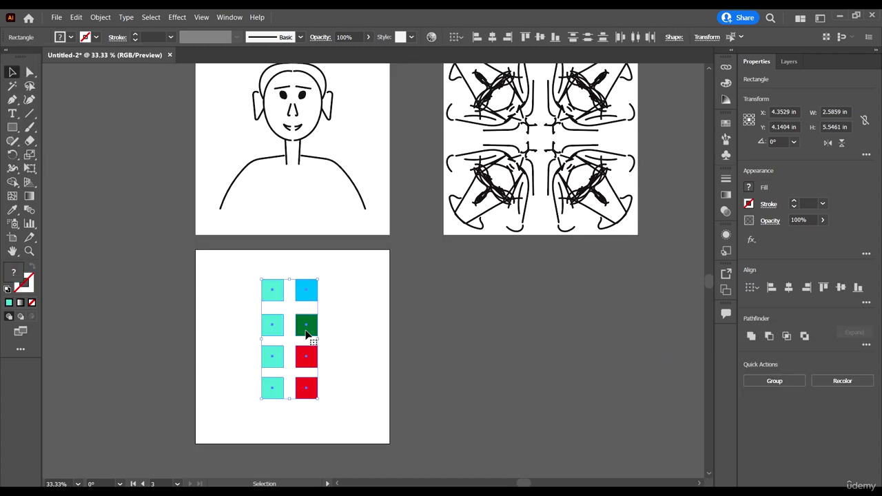
# Delete all eight colored squares and the artboard that held them, Artboard 1 copy 2.
pyautogui.press('Delete')
pyautogui.click(11, 237)
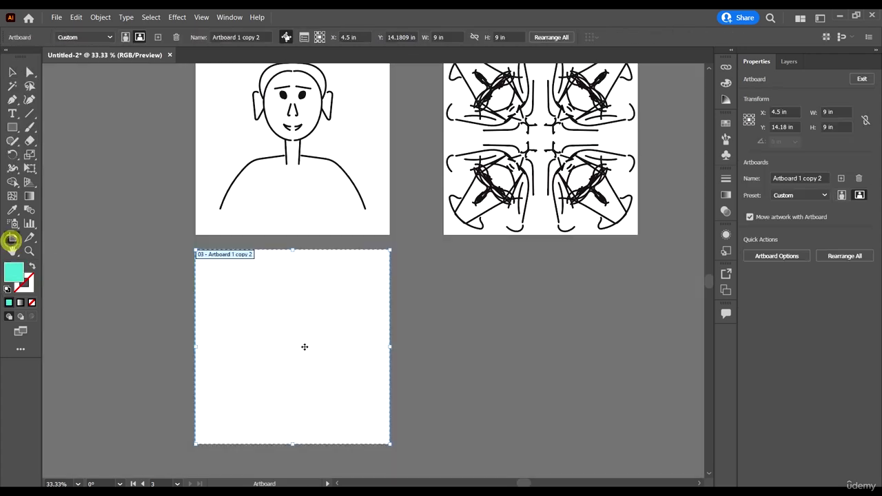
pyautogui.click(338, 335)
pyautogui.press('Delete')
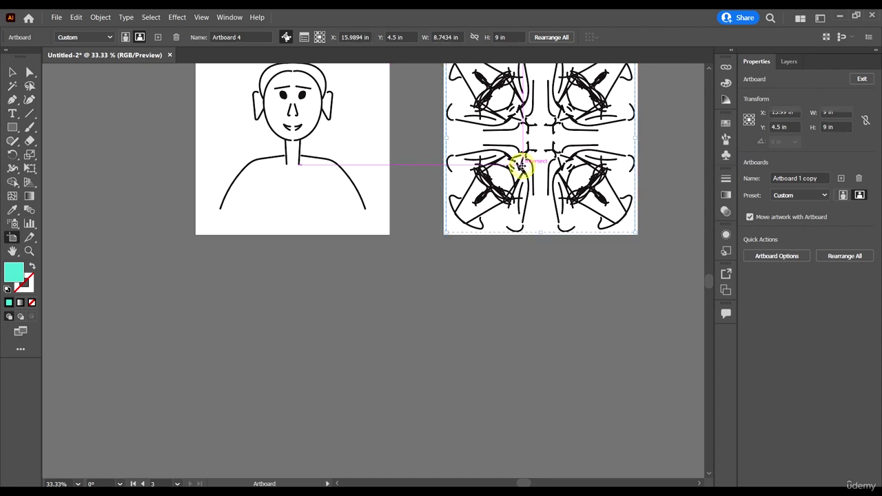
# Delete the artboard behind the mirrored line pattern, Artboard 1 copy.
pyautogui.scroll(2, 537, 148)
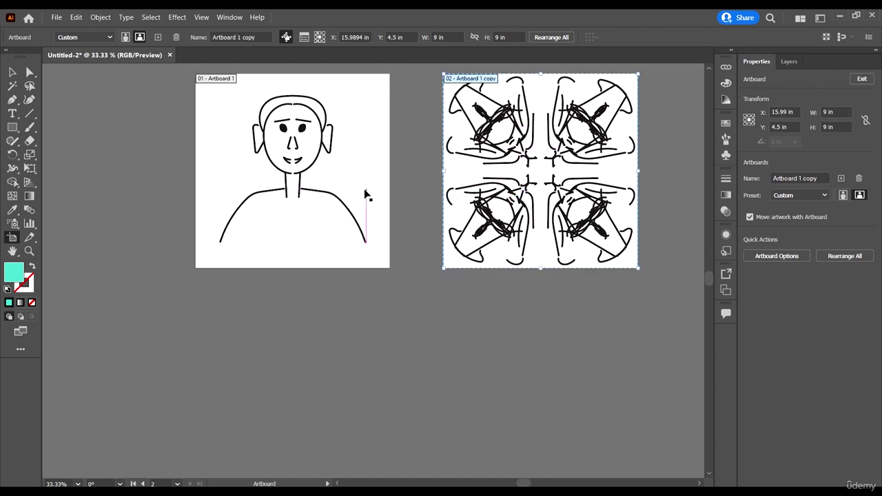
pyautogui.scroll(3, 417, 178)
pyautogui.press('Delete')
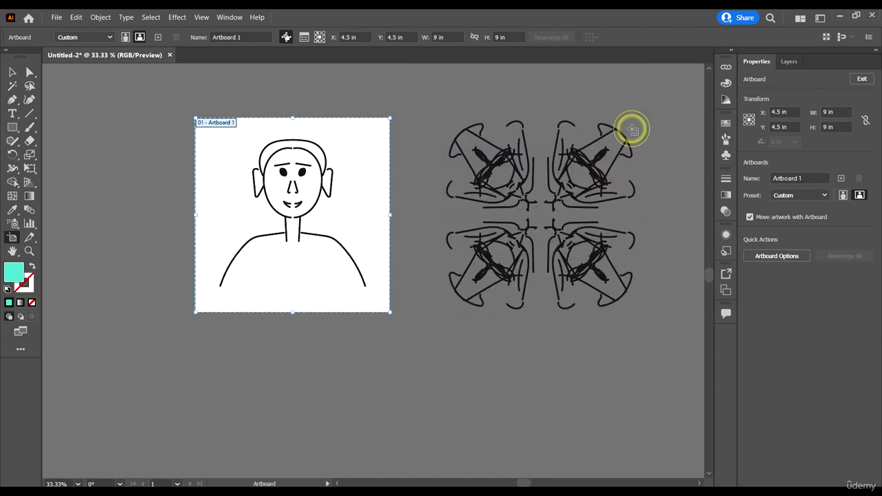
# Select all remaining artwork, including the face drawing and mirrored pattern, and delete it.
pyautogui.click(10, 71)
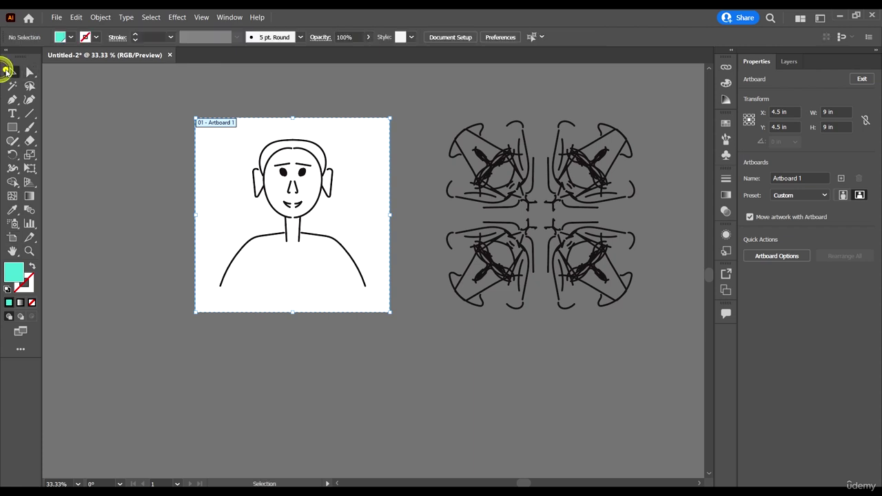
pyautogui.hotkey('ctrl', 'a')
pyautogui.press('Delete')
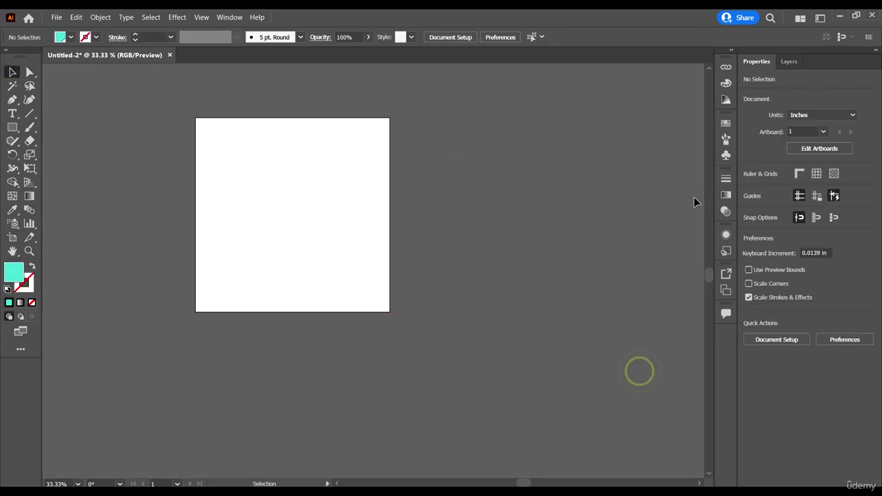
# Add a new layer and move it above Layer 2 to the top of the layer stack.
pyautogui.click(789, 61)
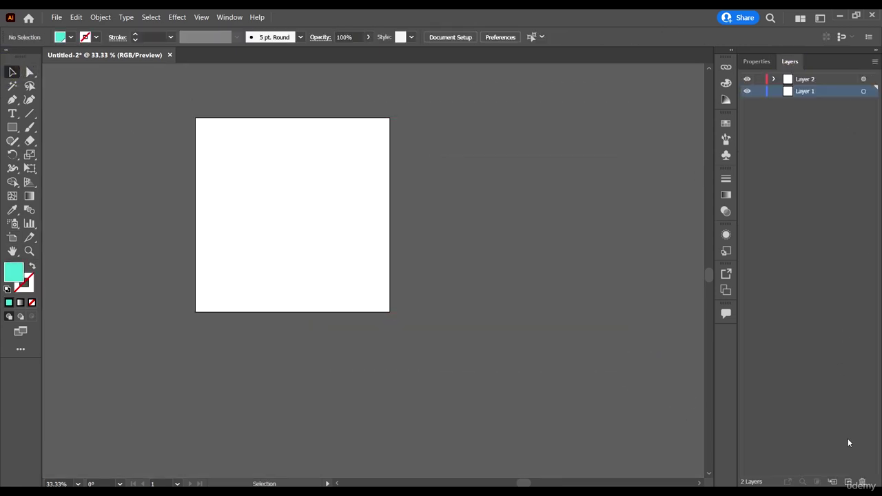
pyautogui.click(848, 482)
pyautogui.moveTo(839, 91); pyautogui.dragTo(827, 75)
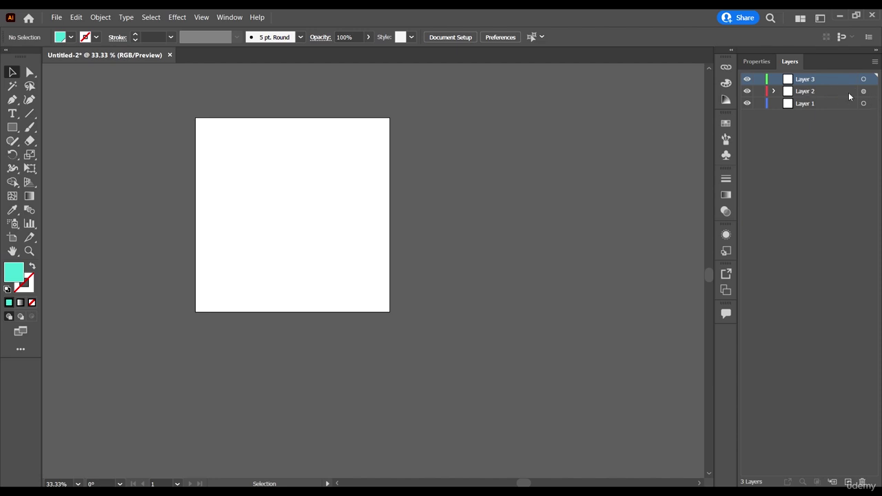
# Delete Layer 2 with its artwork, and Layer 1, keeping only the newly added layer.
pyautogui.click(847, 92)
pyautogui.click(861, 482)
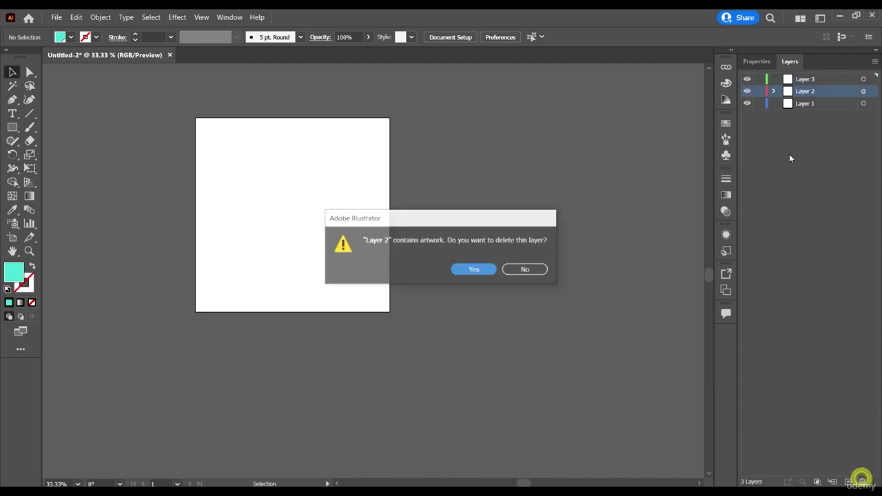
pyautogui.click(473, 268)
pyautogui.click(826, 82)
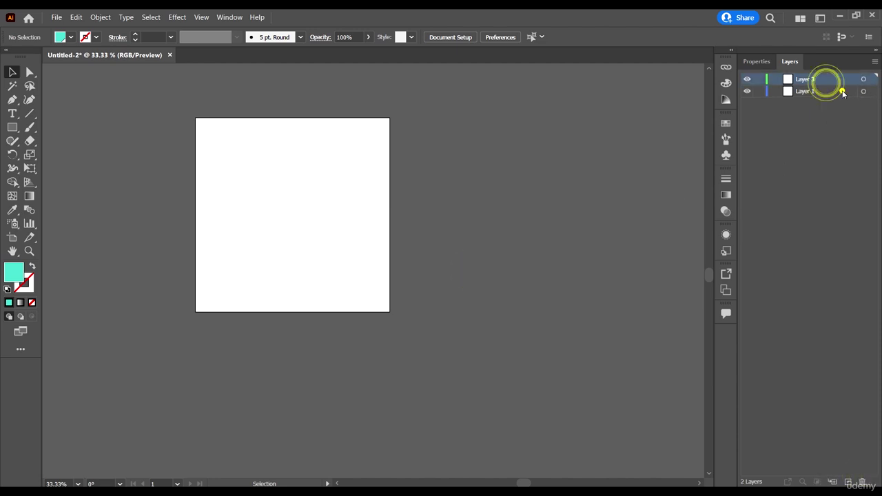
pyautogui.click(841, 91)
pyautogui.click(863, 91)
pyautogui.click(852, 480)
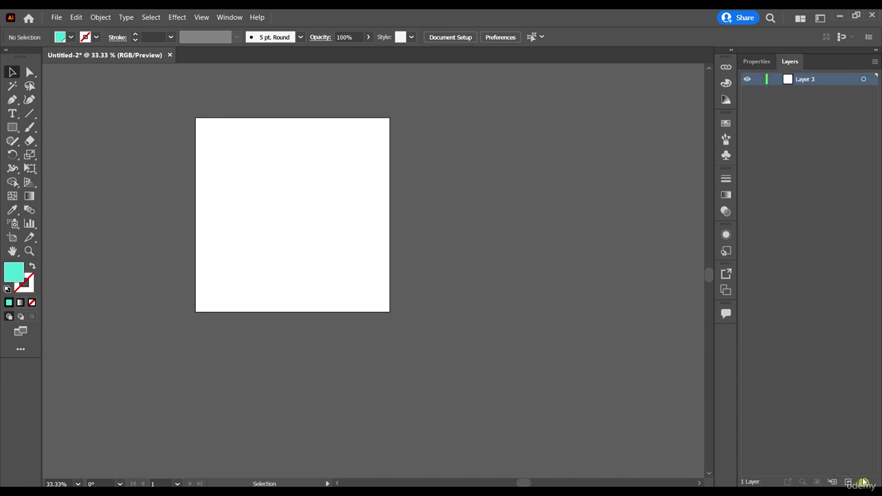
# Draw a turquoise square without a stroke near the middle of the empty artboard and switch to the Selection tool.
pyautogui.click(489, 198)
pyautogui.scroll(1, 210, 156)
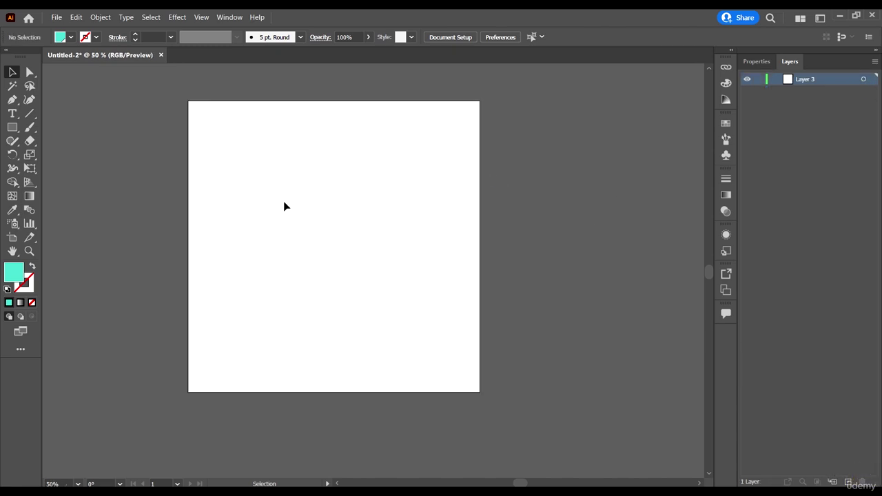
pyautogui.scroll(1, 254, 186)
pyautogui.hscroll(-1, 254, 187)
pyautogui.click(13, 128)
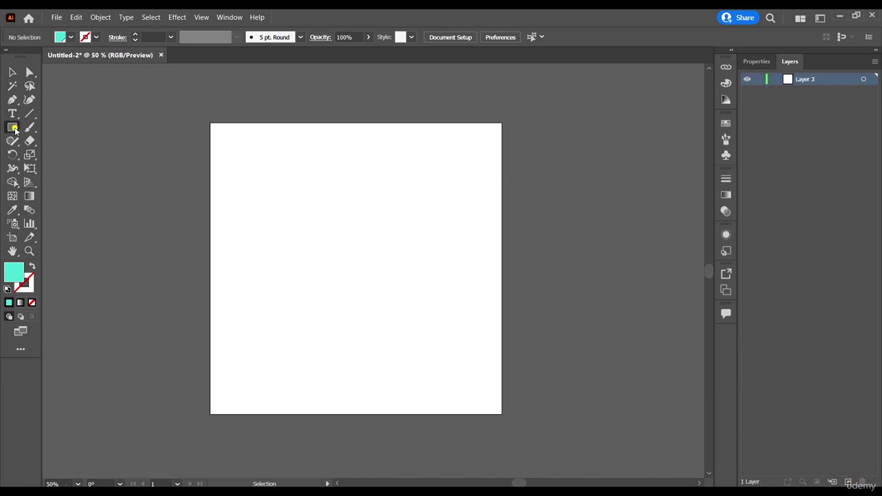
pyautogui.moveTo(292, 204); pyautogui.dragTo(410, 322)
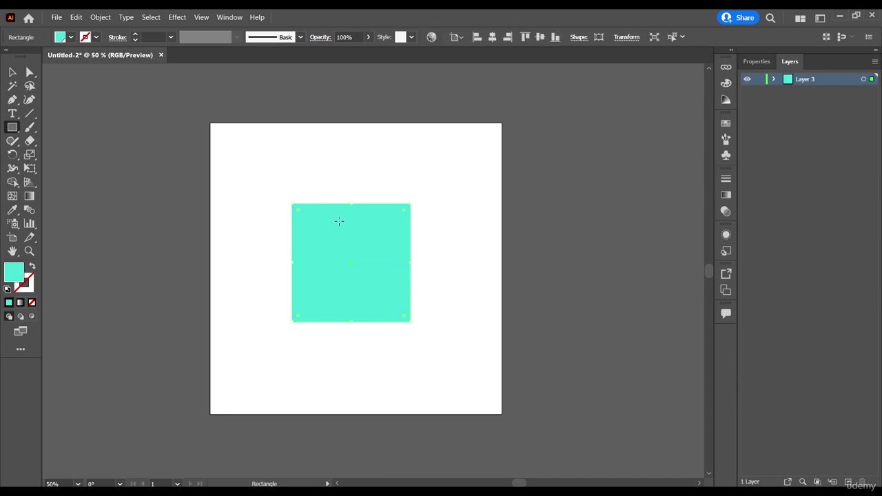
pyautogui.press('v')
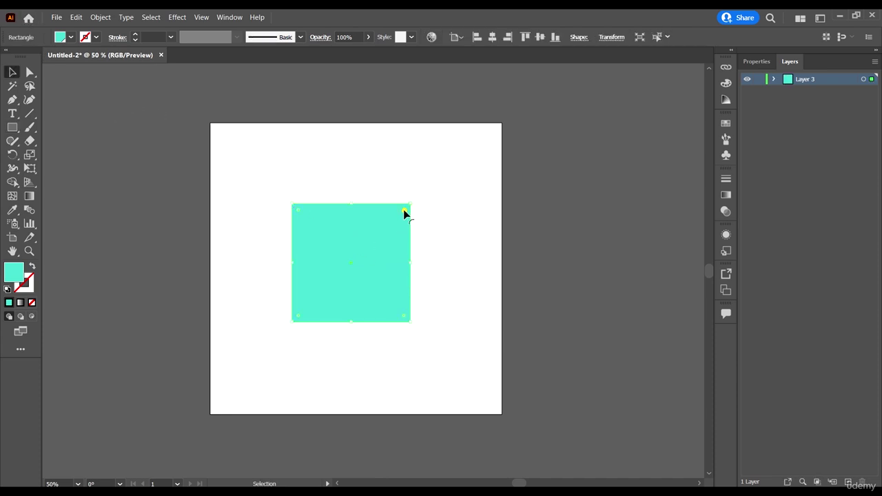
# Round all four corners of the turquoise square evenly, fill it with the black swatch, and shift it slightly sideways.
pyautogui.moveTo(404, 215); pyautogui.dragTo(400, 238)
pyautogui.click(73, 38)
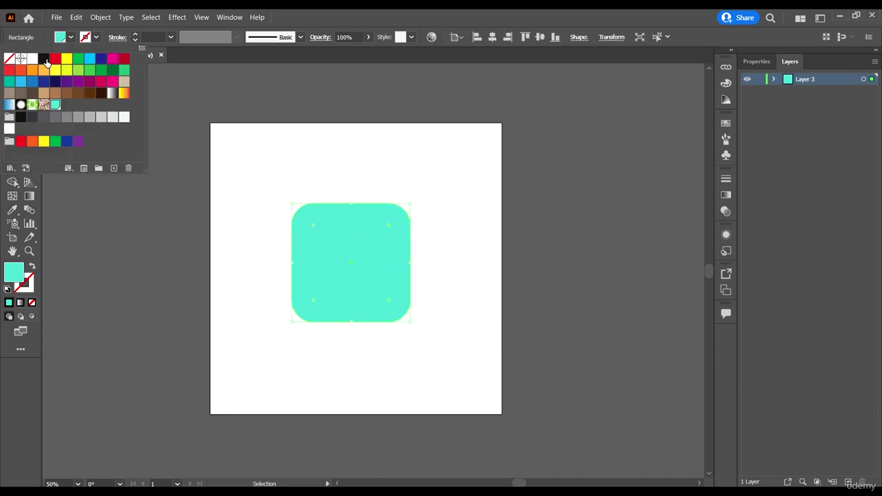
pyautogui.click(44, 56)
pyautogui.click(417, 219)
pyautogui.moveTo(387, 268); pyautogui.dragTo(392, 270)
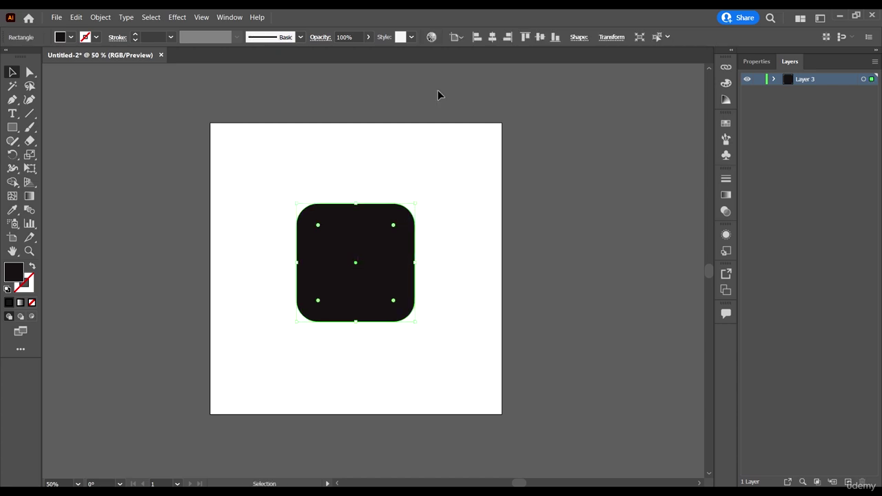
# Align the rounded square to the artboard, centring it both horizontally and vertically.
pyautogui.click(504, 36)
pyautogui.click(486, 36)
pyautogui.click(476, 35)
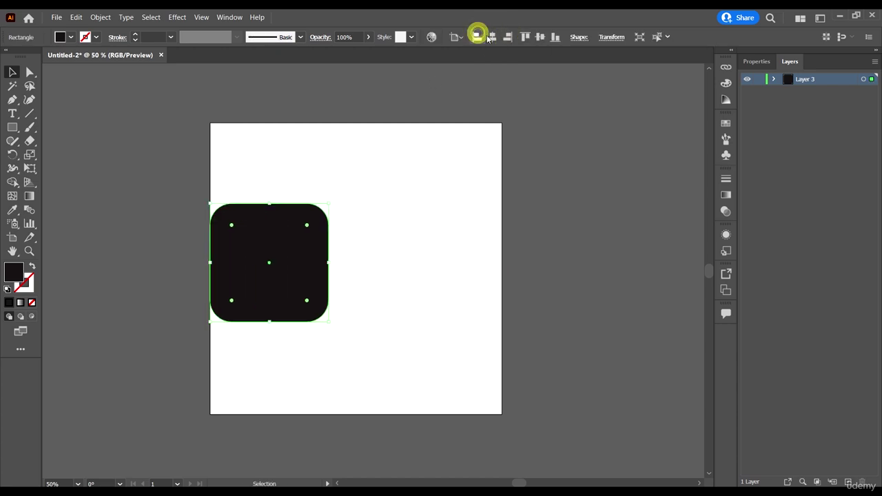
pyautogui.click(489, 36)
pyautogui.click(540, 36)
pyautogui.click(459, 235)
# Scale the rounded square down proportionally about its centre to about 3.06 in per side.
pyautogui.click(384, 244)
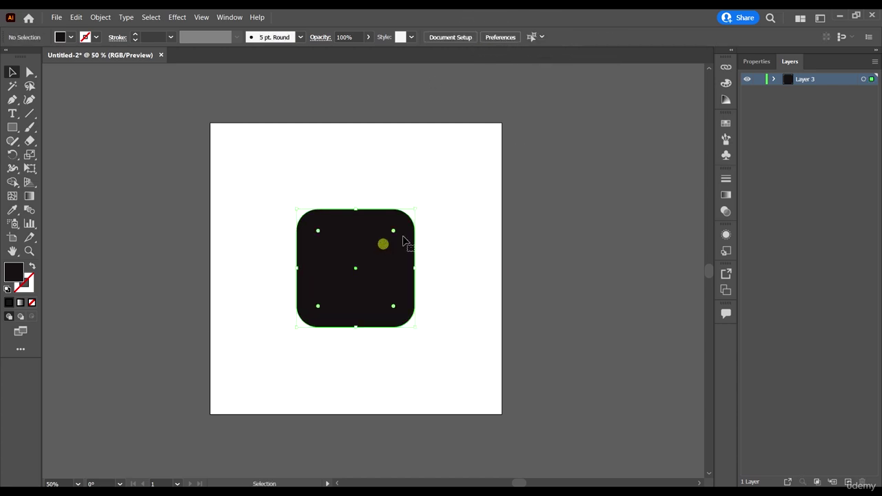
pyautogui.moveTo(416, 208); pyautogui.dragTo(409, 215)
pyautogui.click(431, 269)
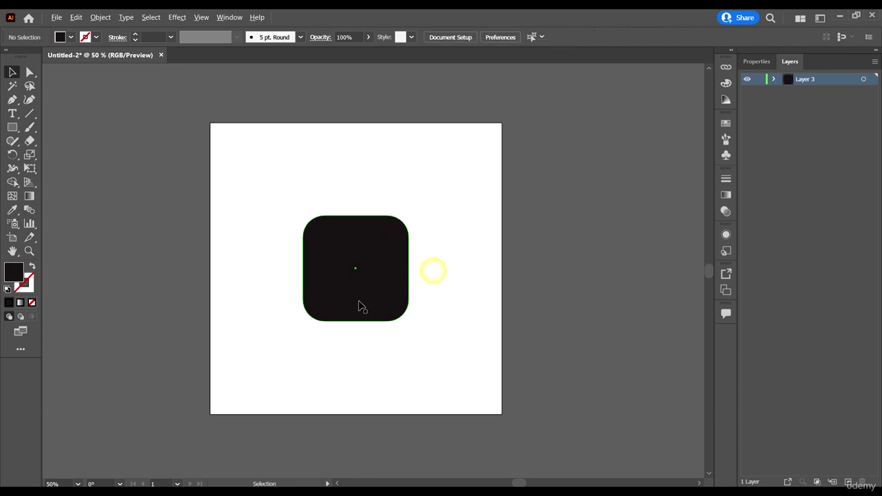
pyautogui.scroll(1, 360, 302)
pyautogui.click(413, 228)
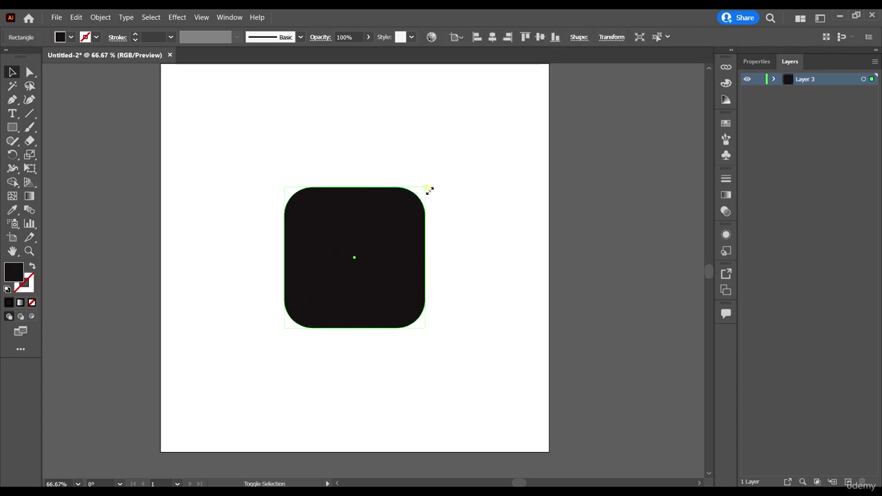
pyautogui.moveTo(427, 188); pyautogui.dragTo(420, 192)
pyautogui.click(478, 273)
# Draw a narrow vertical rectangle overlapping the rounded square's lower edge and subtract it from the square to cut a notch.
pyautogui.click(11, 128)
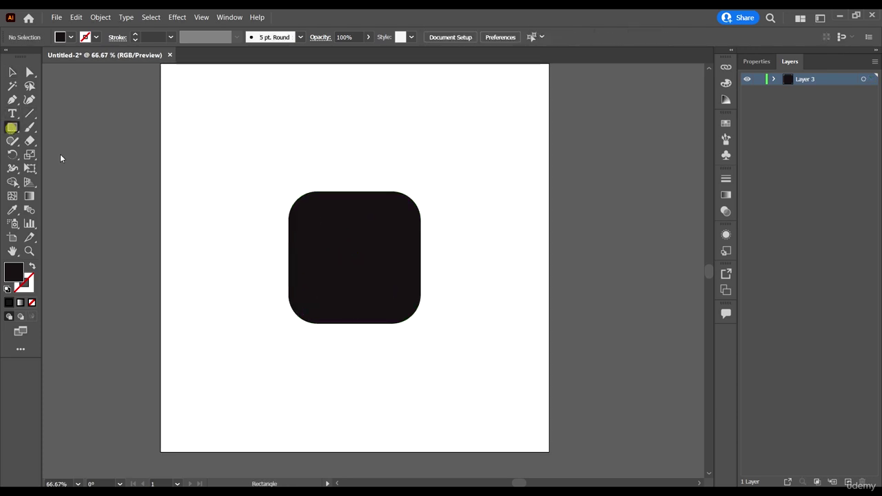
pyautogui.moveTo(335, 253); pyautogui.dragTo(363, 355)
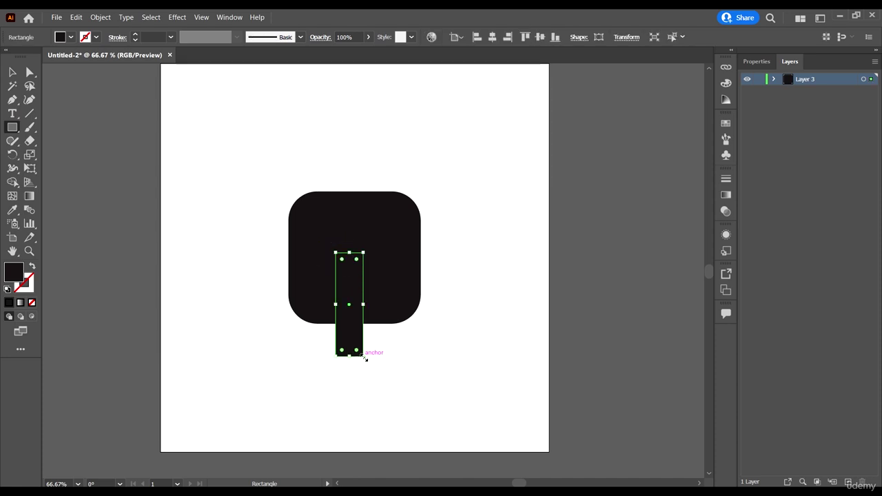
pyautogui.press('v')
pyautogui.moveTo(420, 382); pyautogui.dragTo(275, 268)
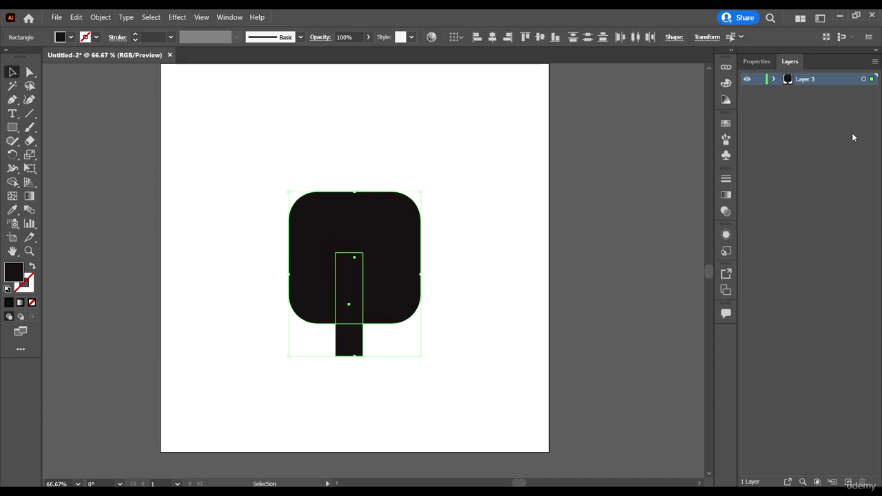
pyautogui.click(752, 62)
pyautogui.click(769, 343)
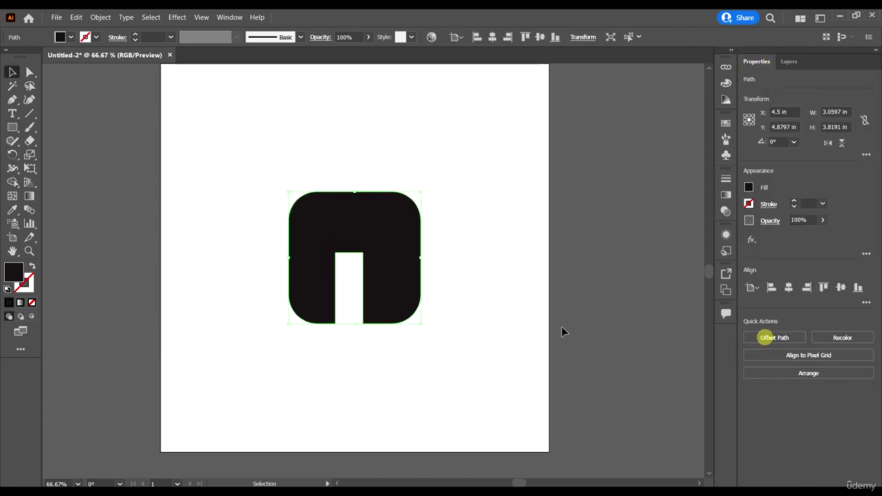
# Round the inner bottom corner of the shape's left leg and move the whole shape up on the artboard.
pyautogui.press('a')
pyautogui.moveTo(329, 316); pyautogui.dragTo(317, 307)
pyautogui.click(478, 330)
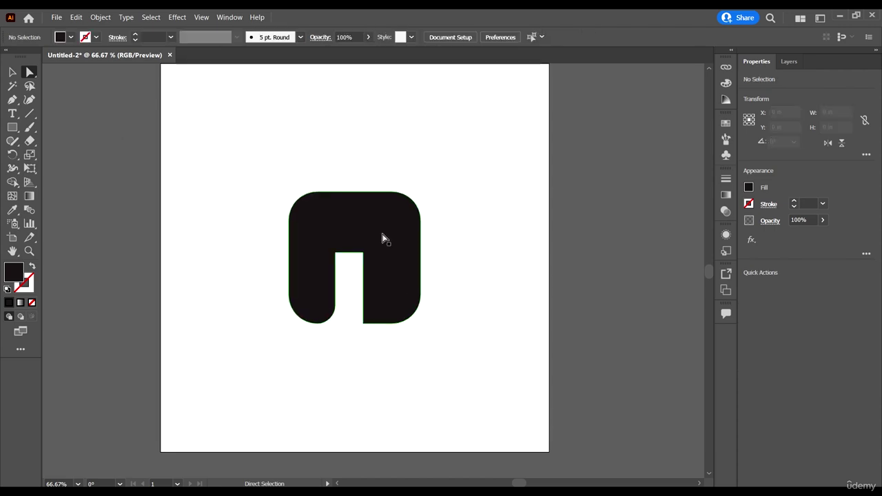
pyautogui.moveTo(382, 238); pyautogui.dragTo(380, 201)
pyautogui.press('v')
pyautogui.click(445, 321)
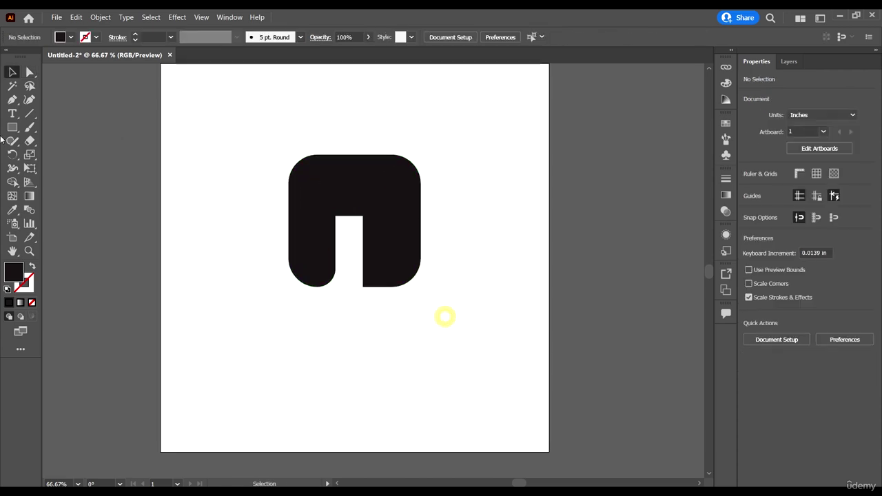
# Add point text reading "logo" below the black shape and return to the Selection tool.
pyautogui.click(13, 113)
pyautogui.click(276, 328)
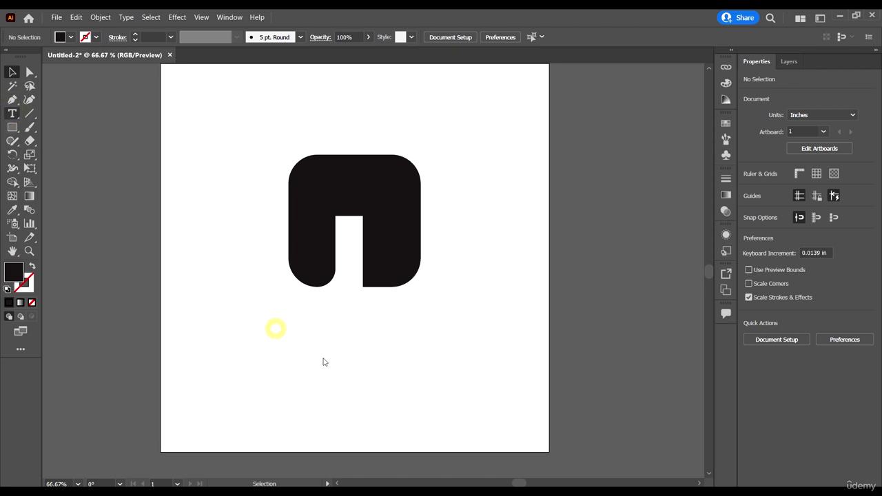
pyautogui.press('Escape')
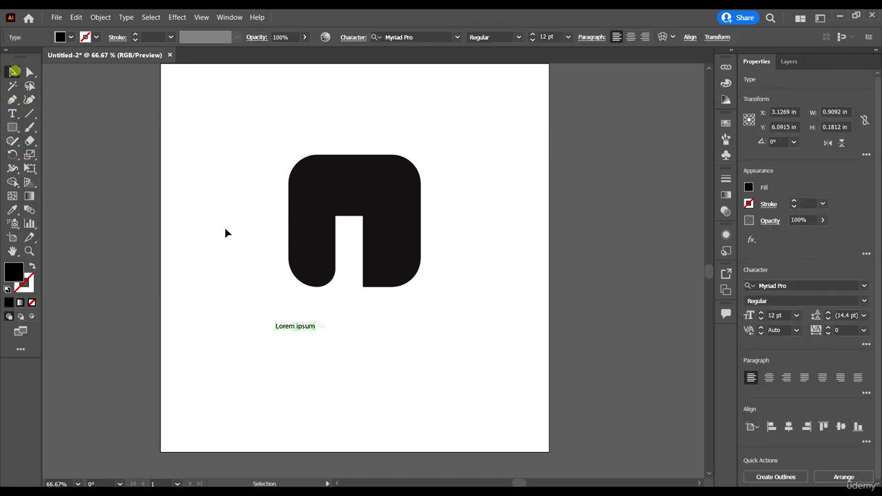
pyautogui.doubleClick(304, 326)
pyautogui.hotkey('ctrl', 'a')
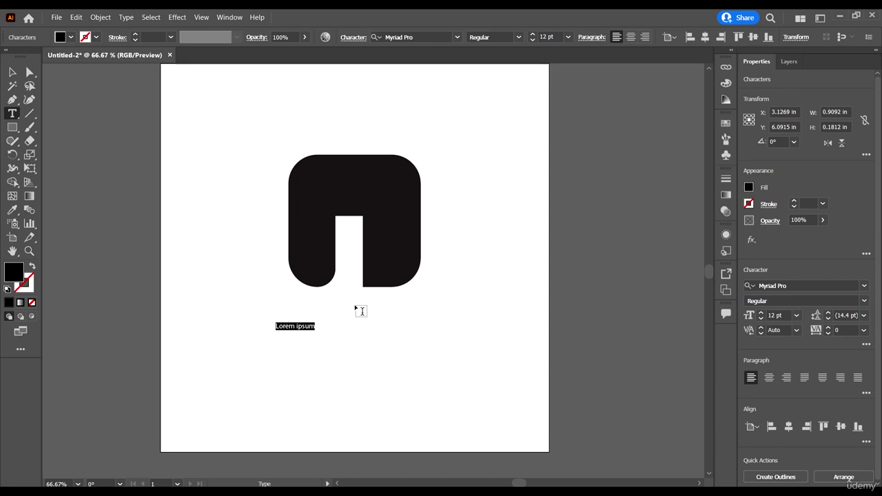
pyautogui.write('logo')
pyautogui.click(12, 72)
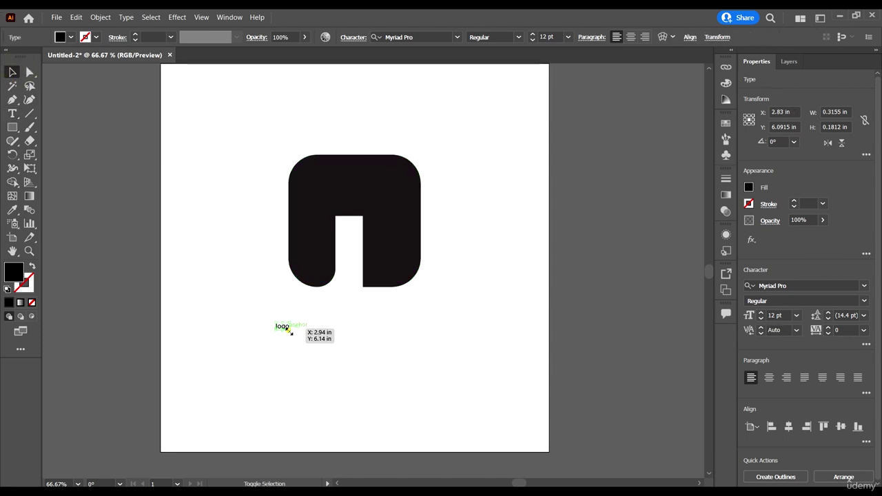
# Enlarge the "logo" text proportionally to about 141 pt and move it up together with the black shape.
pyautogui.moveTo(288, 330); pyautogui.dragTo(419, 340)
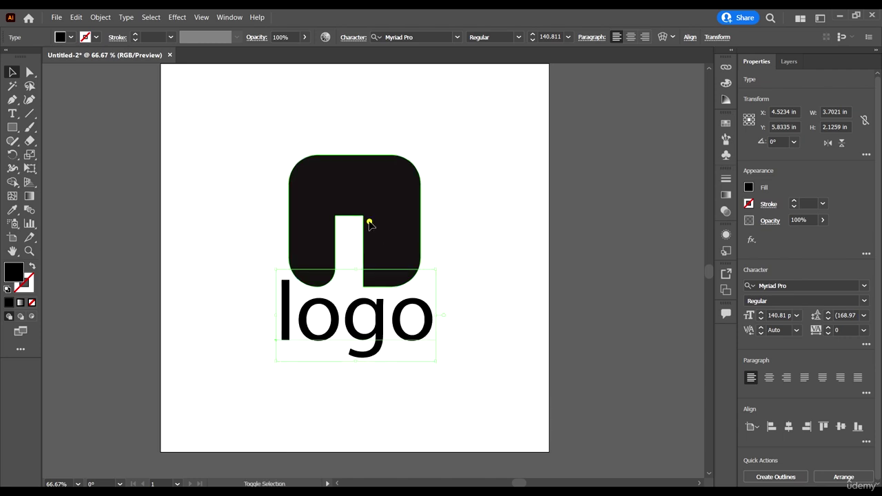
pyautogui.moveTo(369, 224); pyautogui.dragTo(370, 201)
pyautogui.click(502, 290)
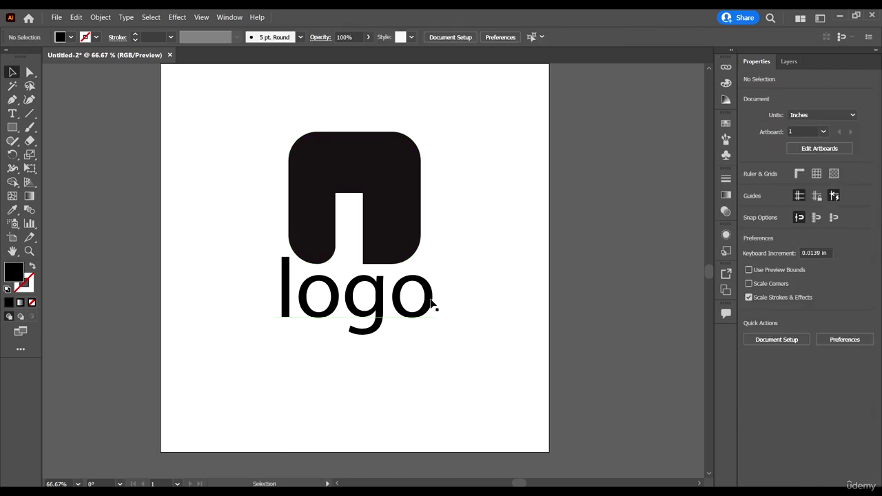
# Scale the text down to about 113 pt and move it and the black shape apart to leave a gap.
pyautogui.click(432, 303)
pyautogui.moveTo(434, 246); pyautogui.dragTo(423, 253)
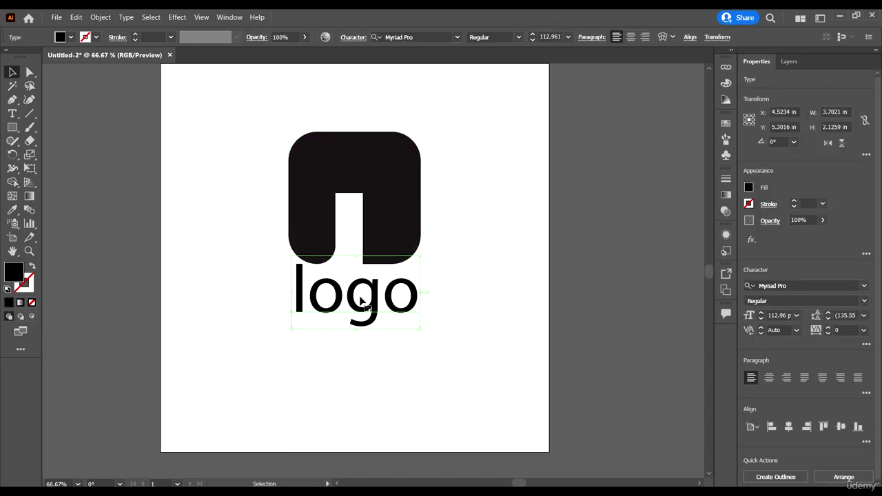
pyautogui.moveTo(361, 301); pyautogui.dragTo(362, 320)
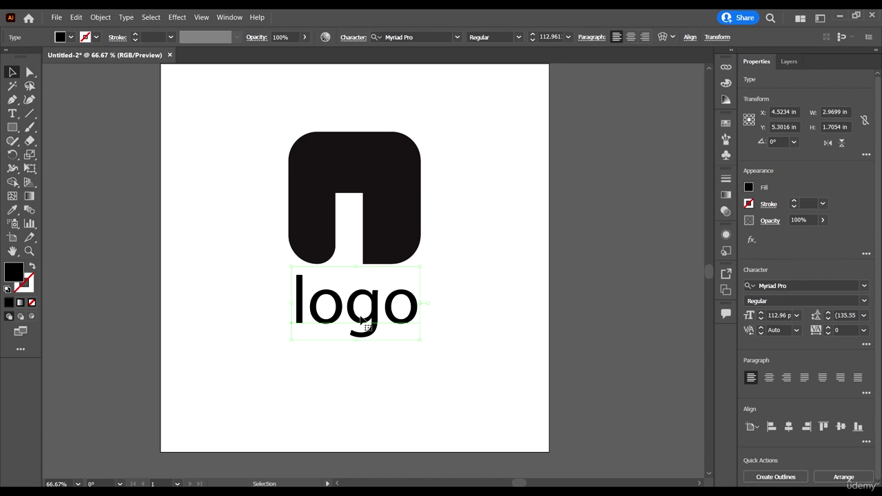
pyautogui.click(402, 217)
pyautogui.moveTo(402, 225); pyautogui.dragTo(401, 206)
pyautogui.scroll(1, 464, 328)
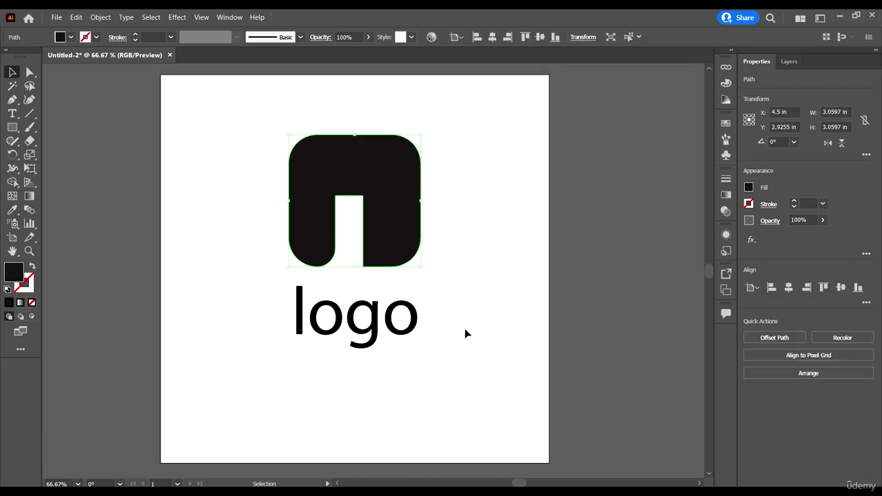
# Move the shape and text down together about 0.38 in, then scale the text down proportionally to about 86 pt.
pyautogui.scroll(-1, 460, 327)
pyautogui.moveTo(463, 352); pyautogui.dragTo(392, 251)
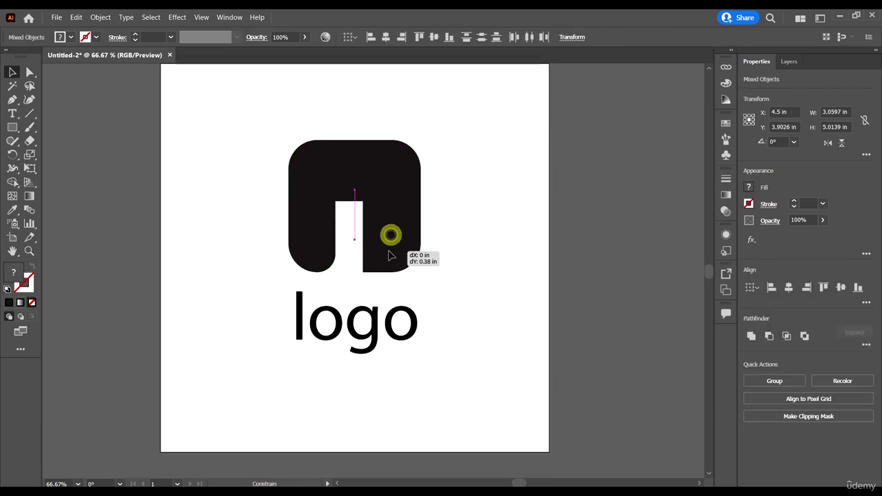
pyautogui.click(452, 269)
pyautogui.click(410, 323)
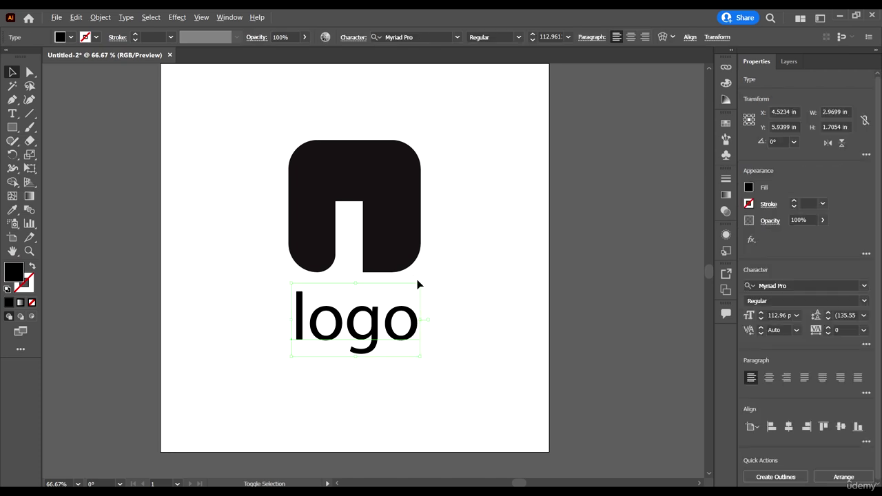
pyautogui.moveTo(419, 290); pyautogui.dragTo(405, 291)
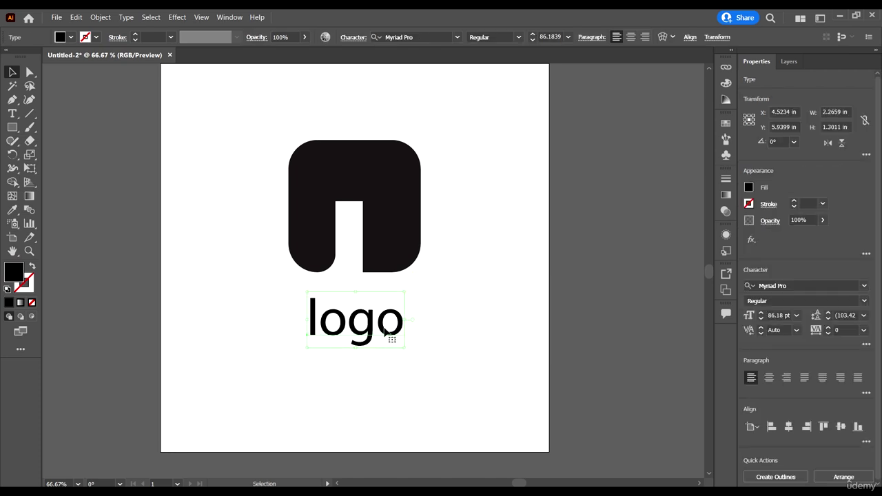
# Examine the black shape and the text beneath it at several zoom levels.
pyautogui.scroll(-4, 363, 228)
pyautogui.scroll(4, 362, 227)
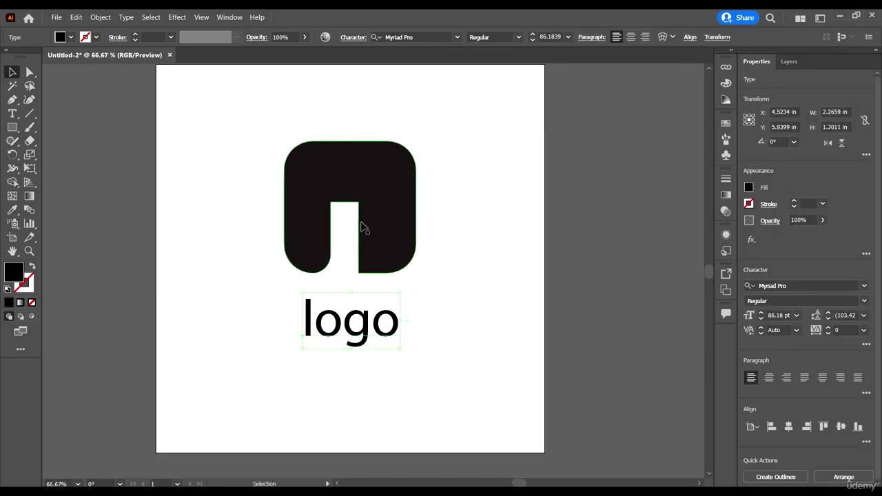
pyautogui.scroll(-1, 363, 227)
pyautogui.scroll(4, 364, 228)
pyautogui.scroll(-1, 394, 293)
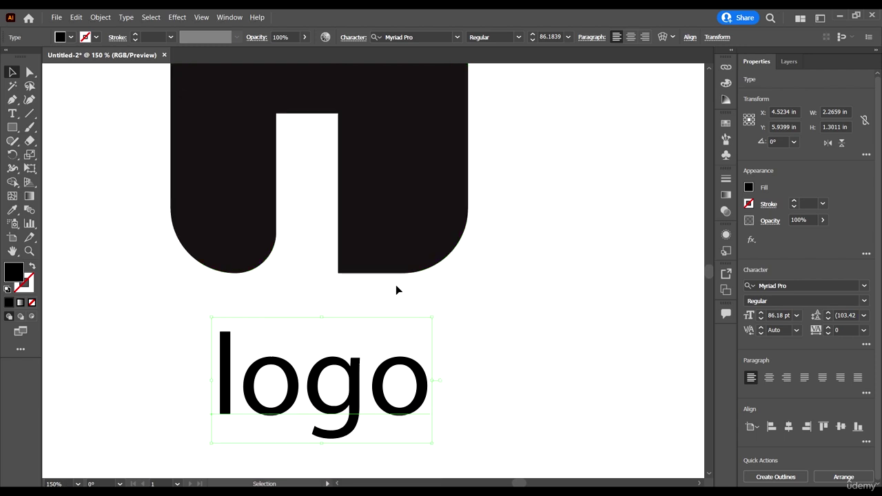
pyautogui.scroll(-3, 386, 283)
pyautogui.scroll(-5, 350, 258)
pyautogui.scroll(4, 349, 250)
pyautogui.scroll(3, 350, 301)
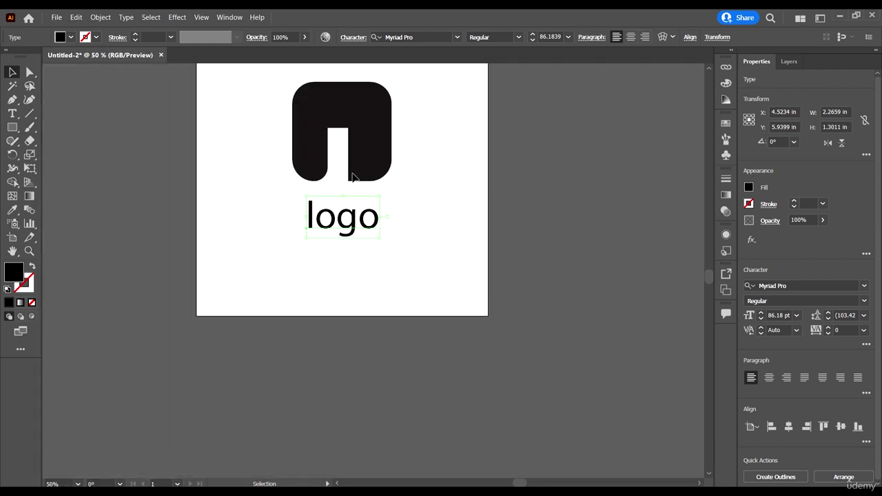
pyautogui.scroll(4, 338, 203)
pyautogui.scroll(-4, 354, 219)
pyautogui.scroll(1, 377, 220)
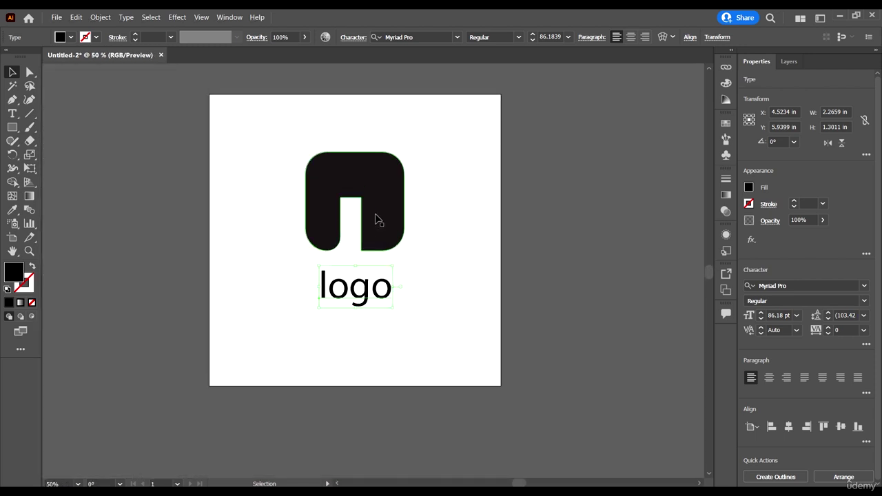
# Move the black shape straight down to a Y position of about 3.52 in, closer to the text.
pyautogui.click(389, 226)
pyautogui.scroll(1, 407, 221)
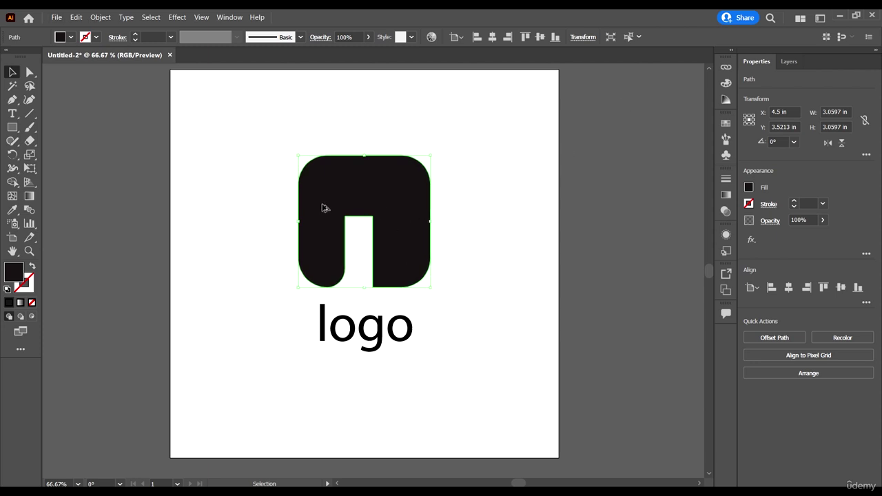
pyautogui.scroll(-2, 325, 207)
pyautogui.scroll(3, 347, 199)
pyautogui.scroll(-2, 482, 258)
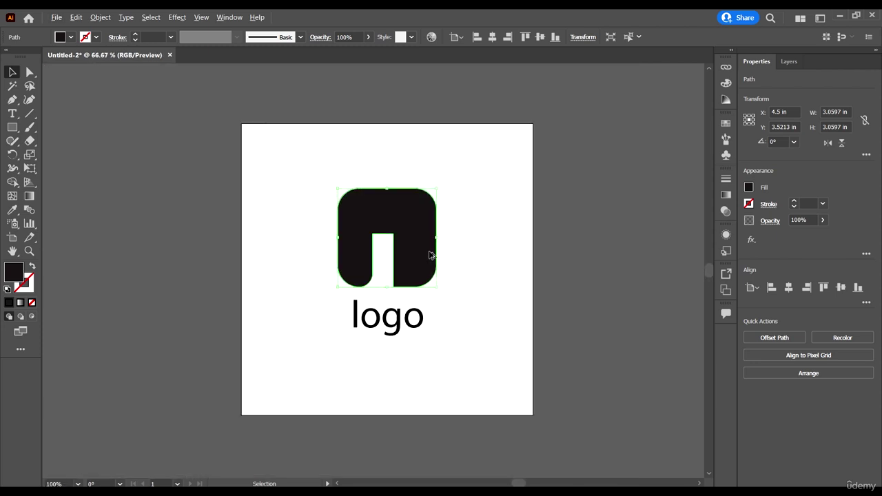
pyautogui.scroll(1, 421, 248)
pyautogui.scroll(1, 460, 294)
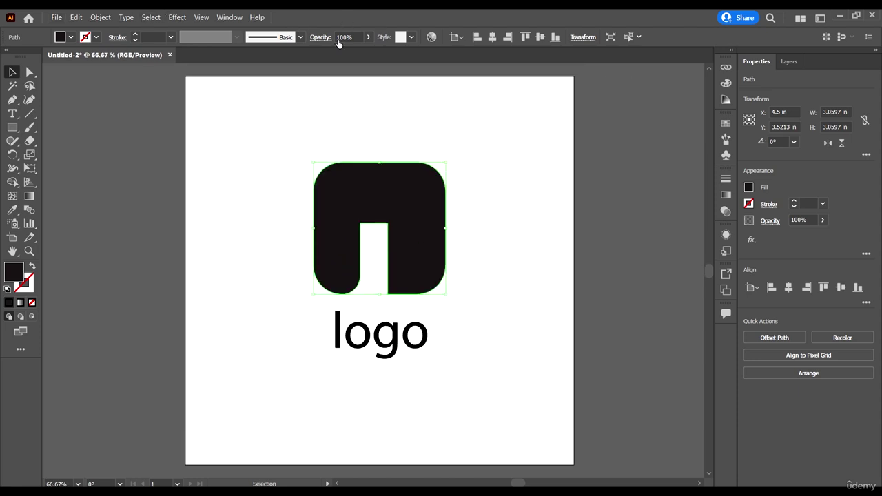
# Open a second window of the same document, shift its view, and switch between the two windows to compare them.
pyautogui.click(230, 17)
pyautogui.click(282, 25)
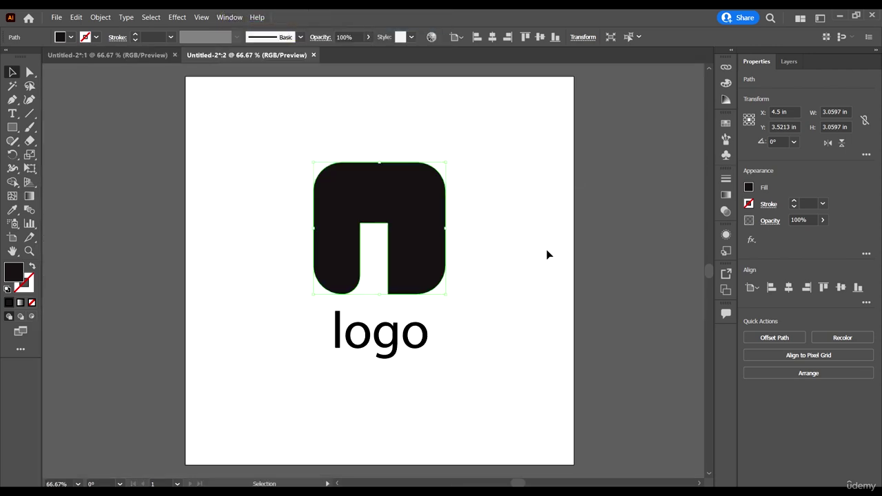
pyautogui.scroll(-2, 553, 176)
pyautogui.scroll(2, 483, 197)
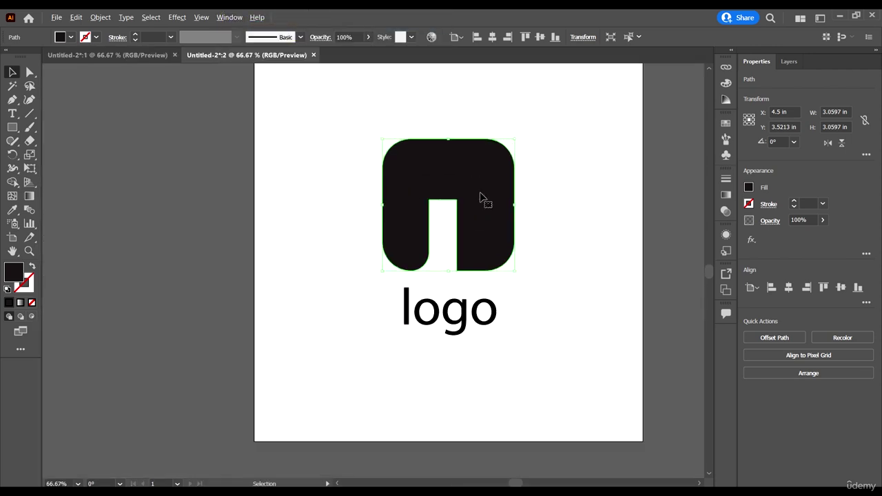
pyautogui.click(128, 55)
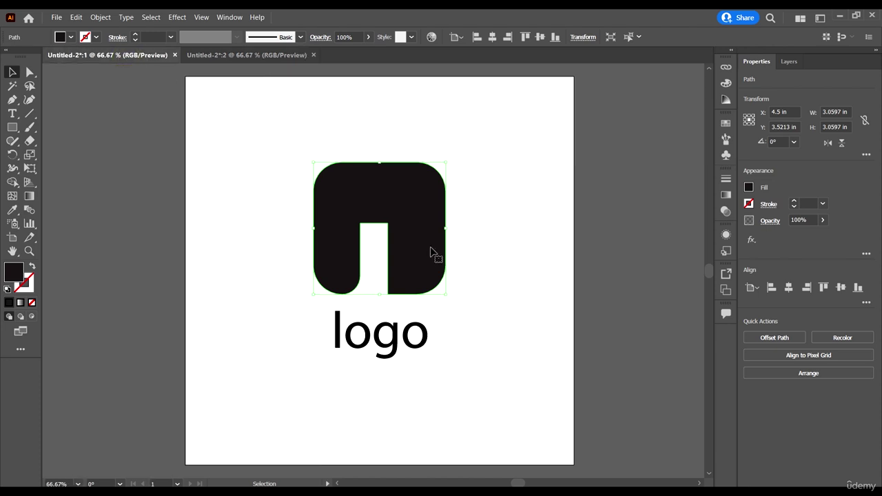
pyautogui.click(229, 56)
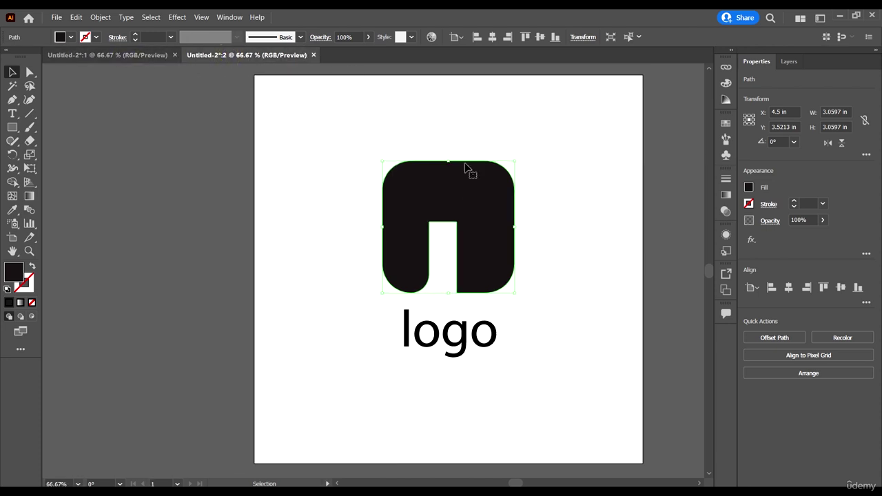
# Tile the two document windows side by side and set both views to 50% zoom.
pyautogui.click(233, 18)
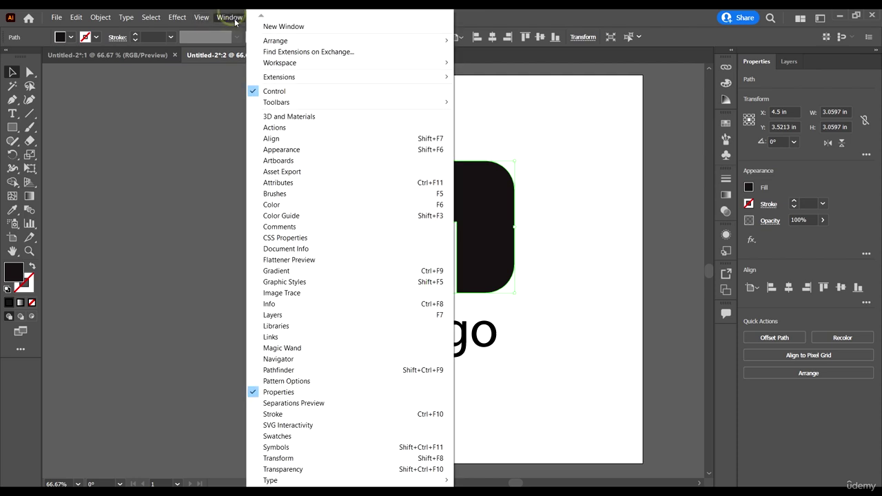
pyautogui.moveTo(290, 40)
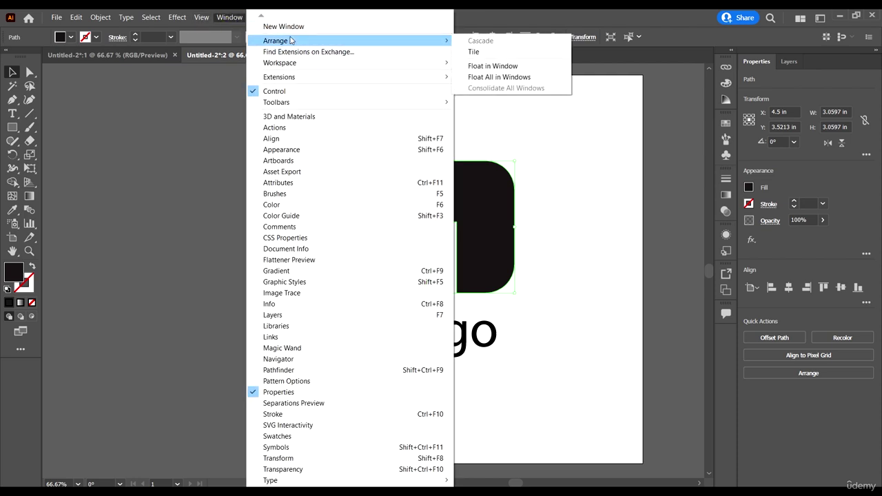
pyautogui.click(493, 52)
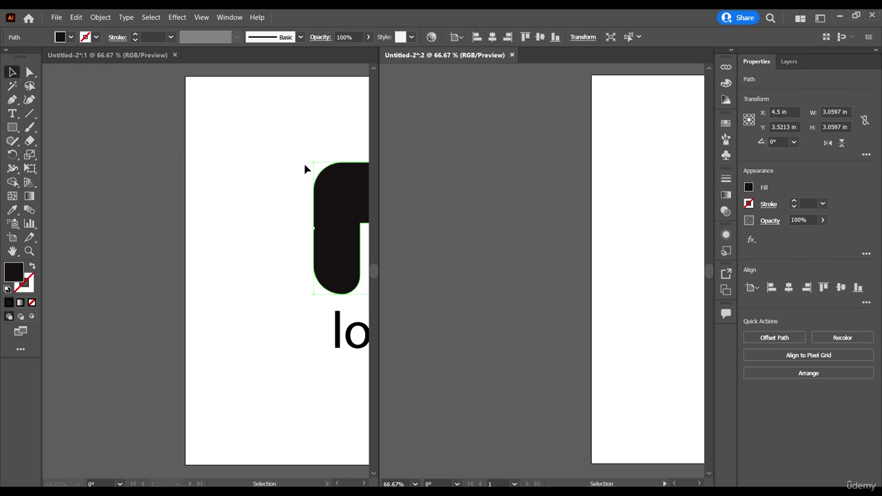
pyautogui.scroll(-1, 478, 134)
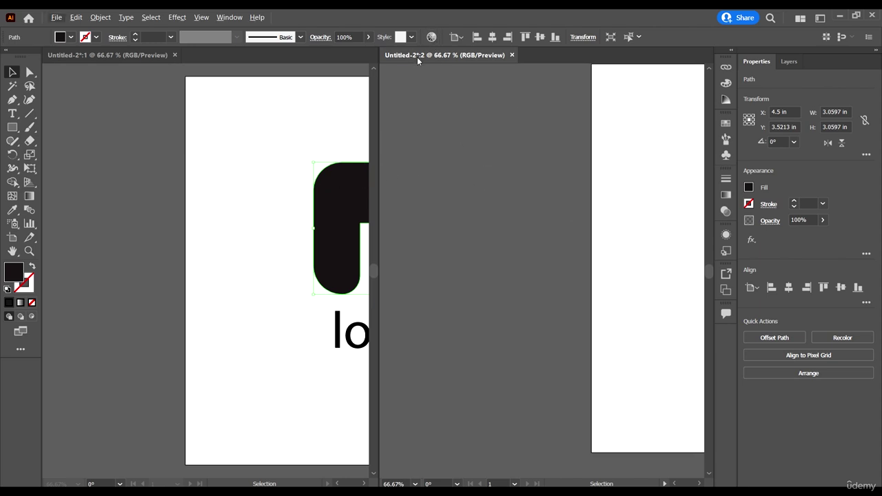
pyautogui.moveTo(417, 60)
pyautogui.mouseDown()
pyautogui.moveTo(490, 62)
pyautogui.moveTo(467, 74)
pyautogui.moveTo(429, 62)
pyautogui.mouseUp()
pyautogui.scroll(-4, 468, 198)
pyautogui.scroll(3, 563, 207)
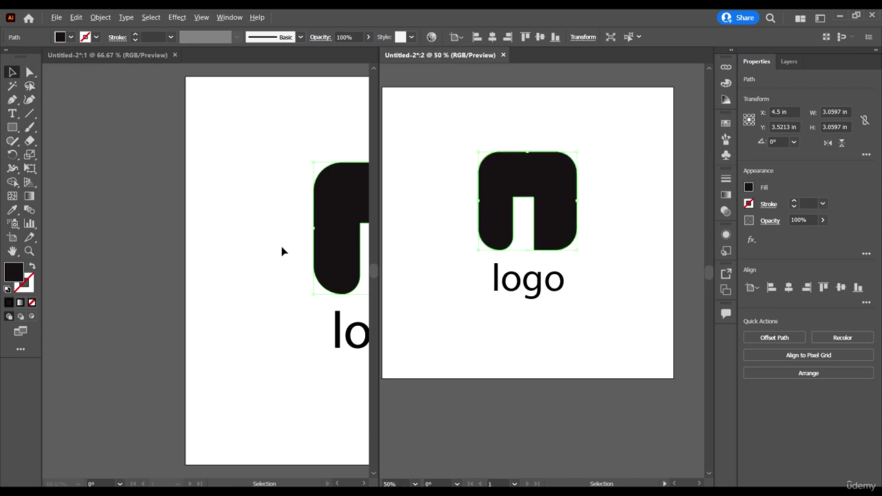
pyautogui.scroll(-2, 281, 250)
pyautogui.click(236, 270)
pyautogui.scroll(1, 210, 229)
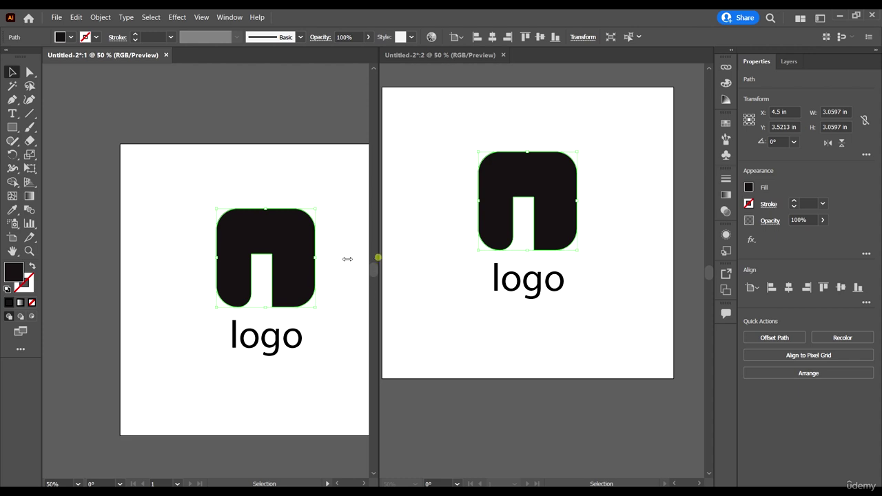
# Narrow the first document window and frame the logo there at 100%, keeping the full artboard visible at 50% in the second window.
pyautogui.moveTo(347, 259); pyautogui.dragTo(288, 261)
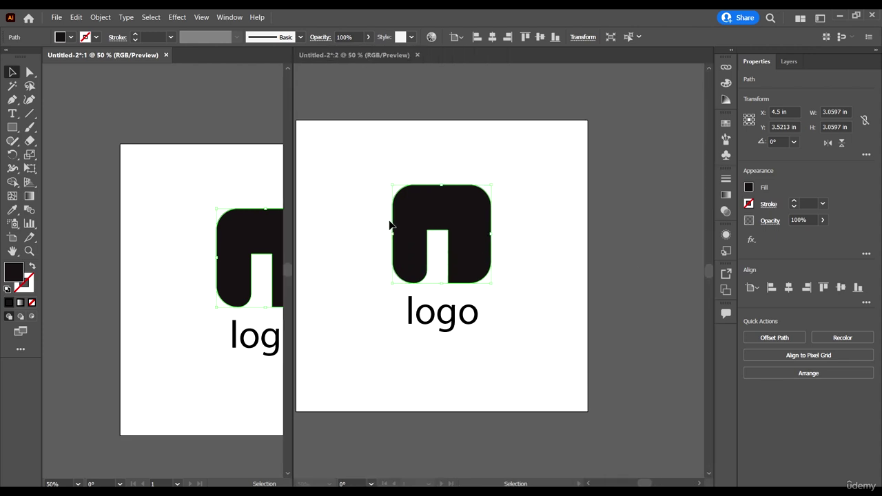
pyautogui.click(314, 213)
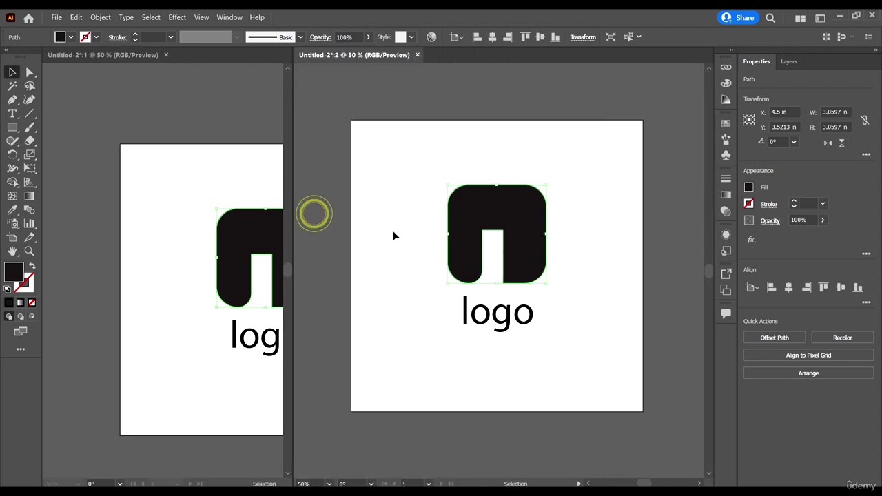
pyautogui.click(344, 173)
pyautogui.scroll(-2, 187, 250)
pyautogui.scroll(5, 195, 257)
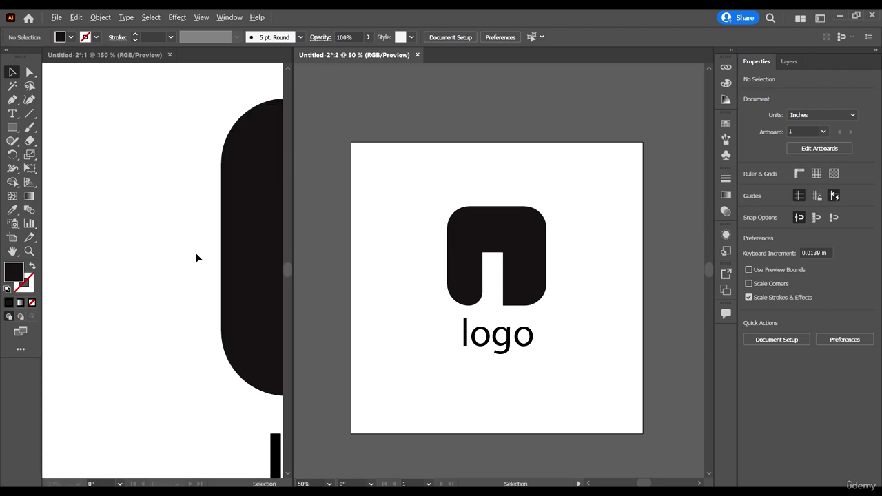
pyautogui.scroll(-2, 195, 258)
pyautogui.click(244, 309)
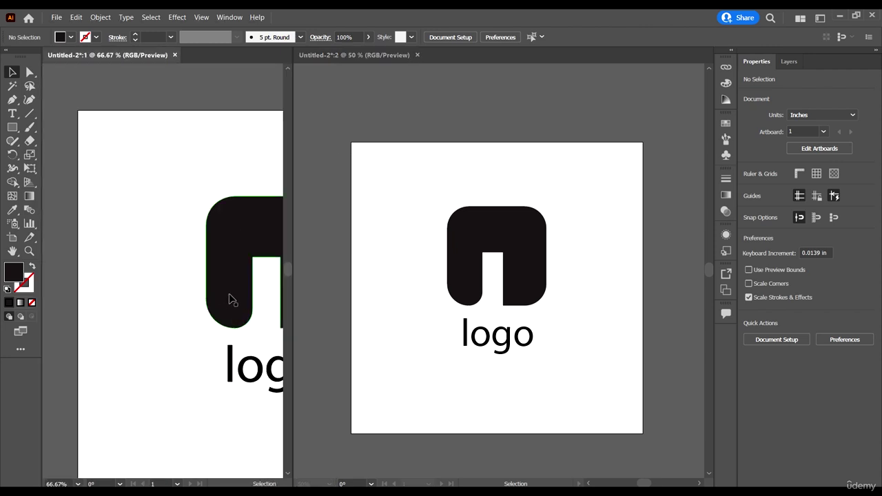
pyautogui.moveTo(230, 296); pyautogui.dragTo(126, 249)
pyautogui.scroll(2, 122, 237)
pyautogui.scroll(-1, 173, 277)
pyautogui.moveTo(208, 304); pyautogui.dragTo(163, 303)
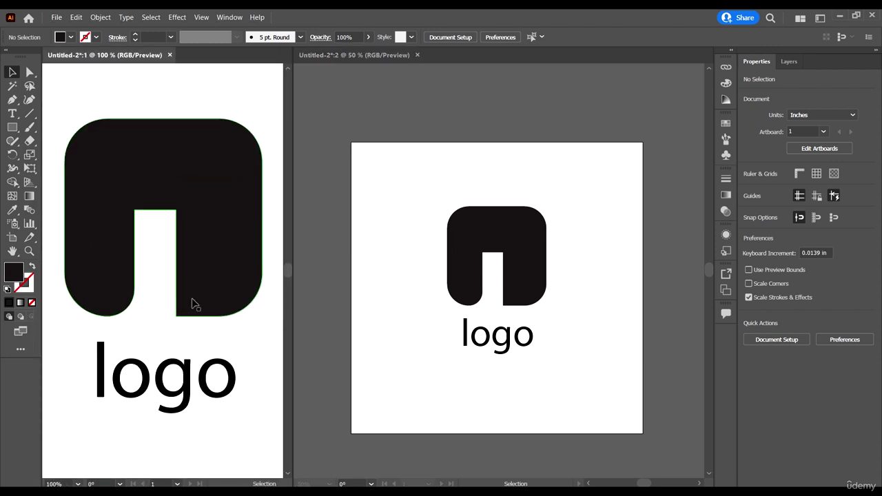
# Move the black shape straight down to a Y position of about 3.69 in, closer to the text.
pyautogui.click(217, 291)
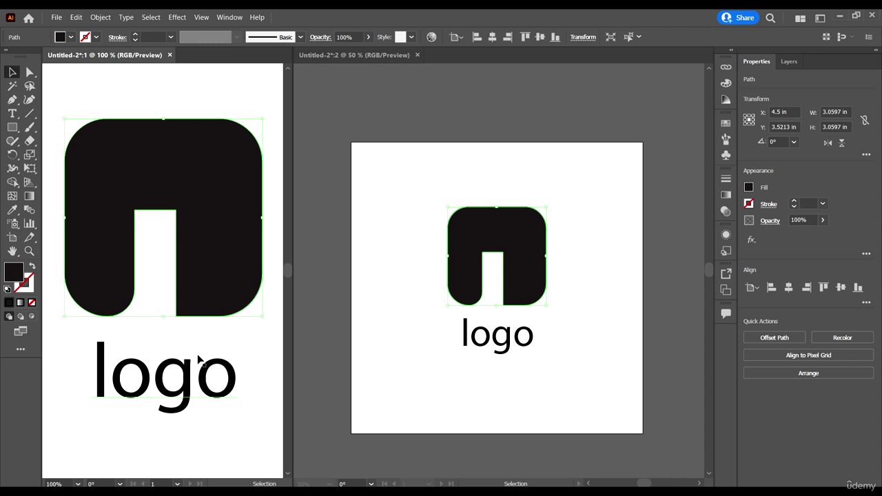
pyautogui.click(216, 335)
pyautogui.click(231, 300)
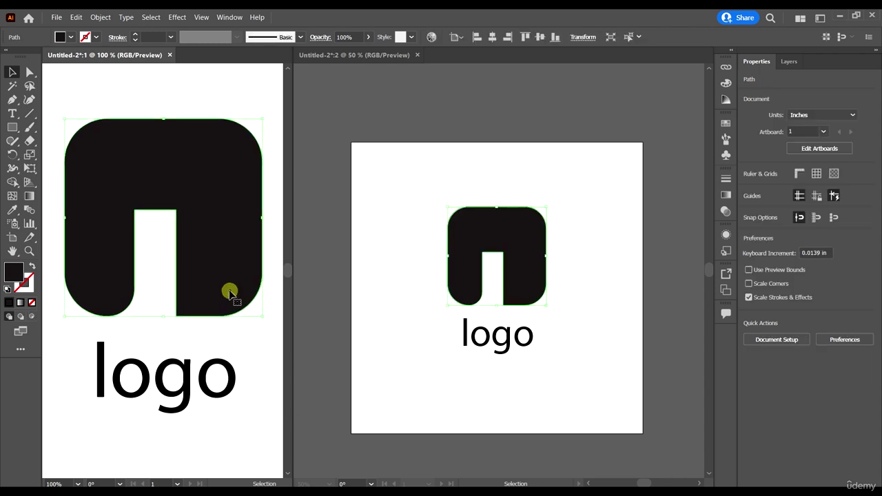
pyautogui.moveTo(231, 287); pyautogui.dragTo(232, 297)
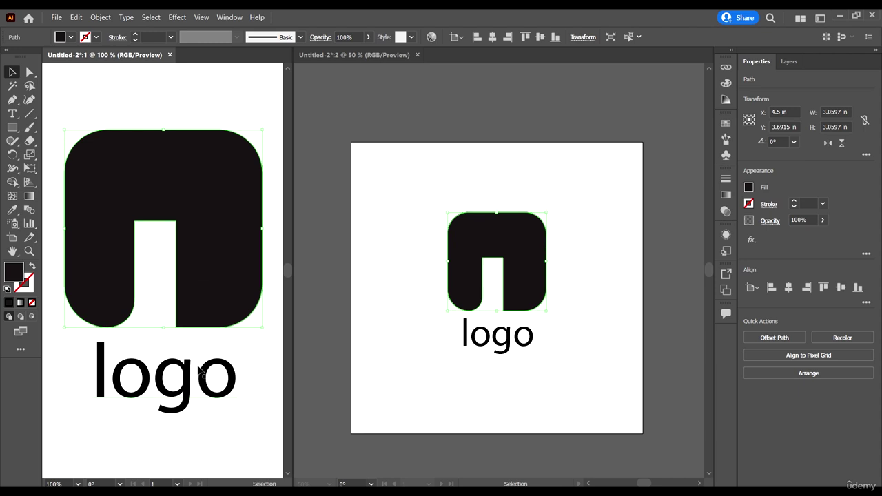
pyautogui.click(223, 374)
# Round only the upper-right inner corner of the notch in the black shape, using Direct Selection.
pyautogui.click(207, 286)
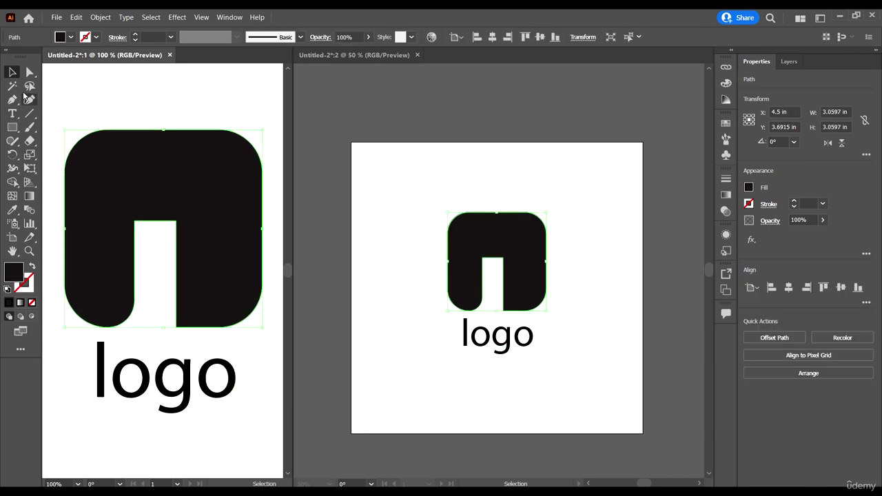
pyautogui.click(29, 72)
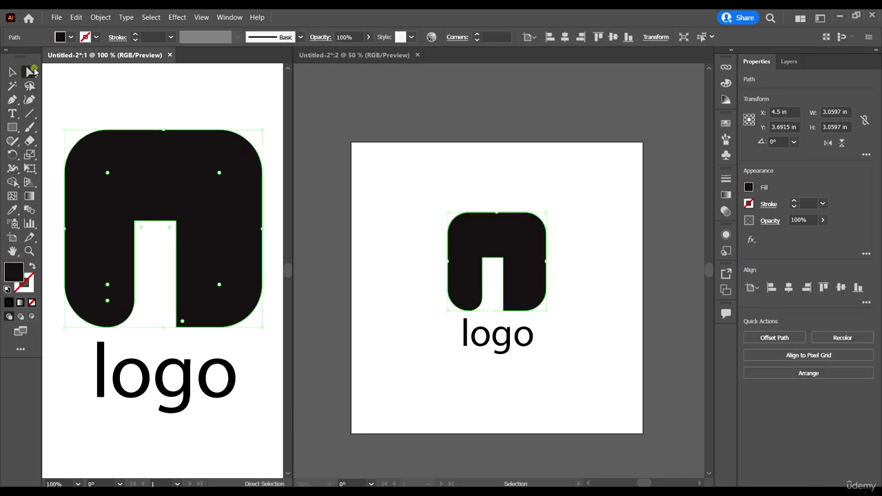
pyautogui.click(176, 221)
pyautogui.moveTo(167, 229); pyautogui.dragTo(163, 257)
pyautogui.click(249, 368)
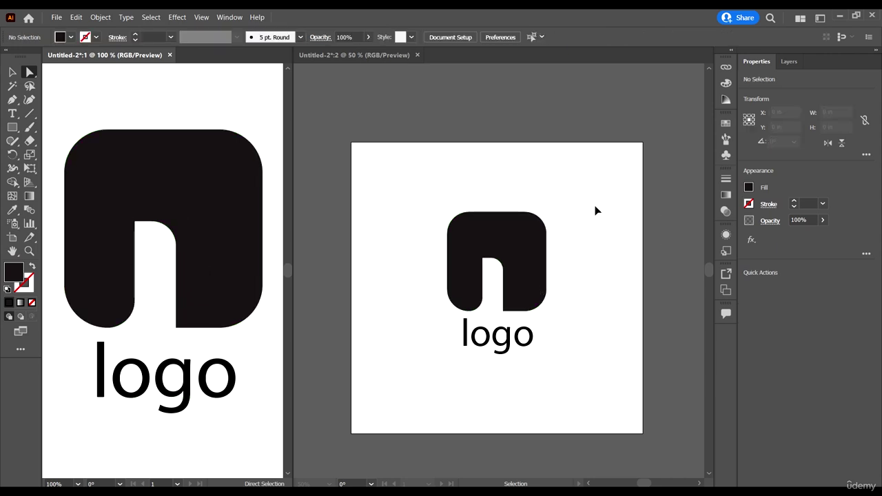
# Compare the edited logo in the two windows, viewing it at 33.33% in the second and at closer zooms in the first.
pyautogui.hotkey('ctrl', '-')
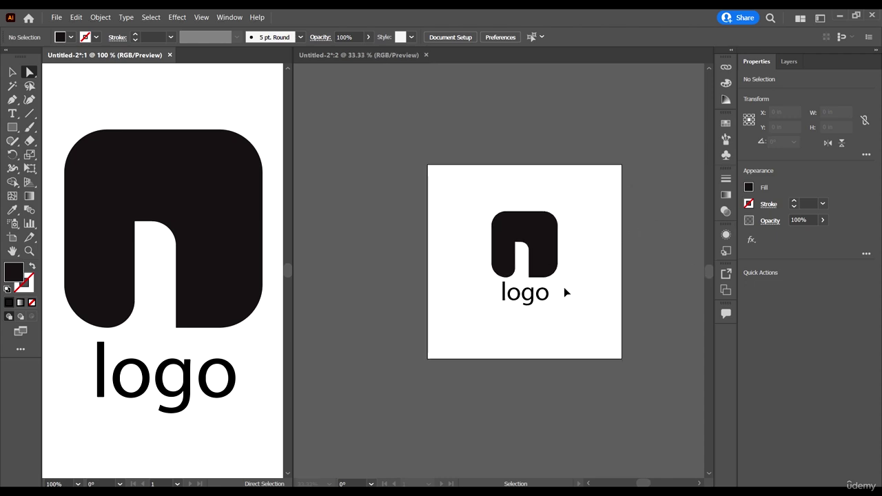
pyautogui.scroll(-2, 89, 266)
pyautogui.scroll(3, 183, 291)
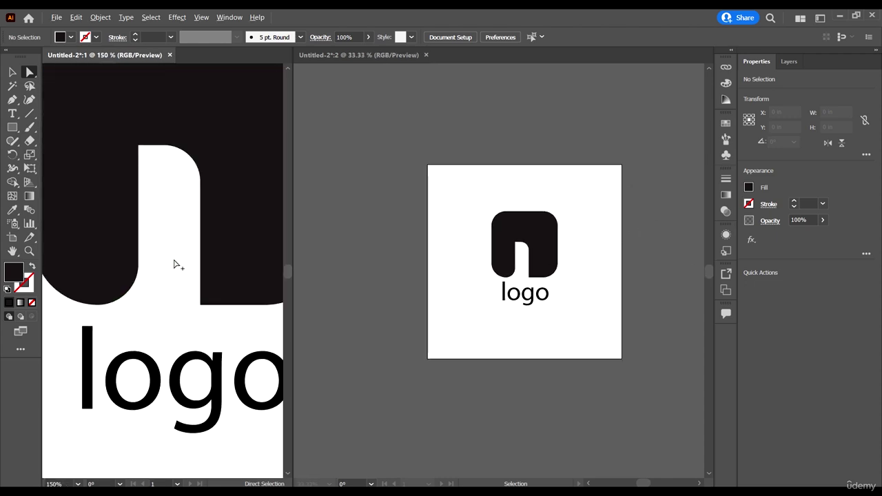
pyautogui.scroll(-3, 175, 265)
pyautogui.scroll(2, 156, 255)
pyautogui.scroll(1, 169, 257)
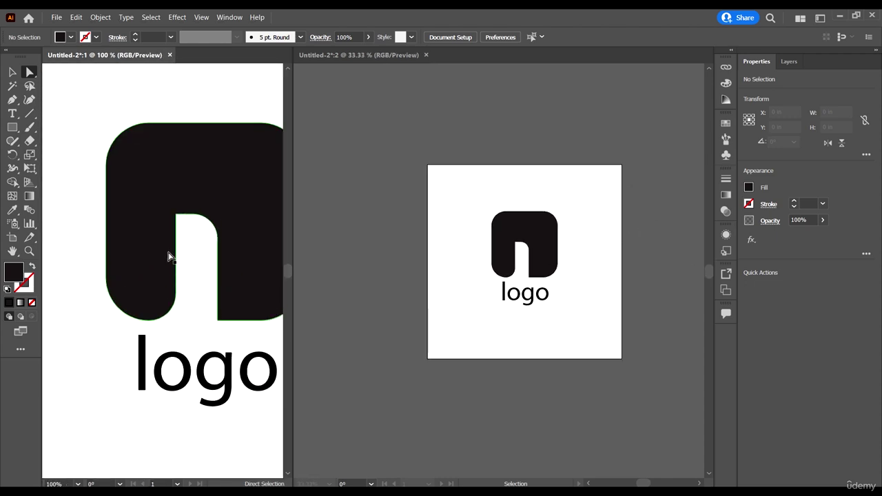
pyautogui.hscroll(2, 173, 256)
pyautogui.scroll(1, 171, 220)
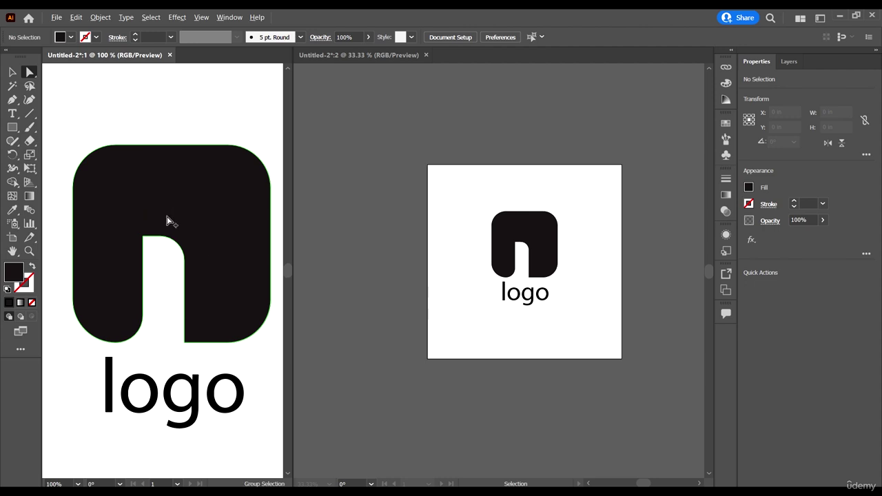
# Delete the black shape and the "logo" text together from the artboard.
pyautogui.scroll(-2, 158, 260)
pyautogui.press('v')
pyautogui.scroll(-1, 168, 234)
pyautogui.hscroll(-1, 166, 226)
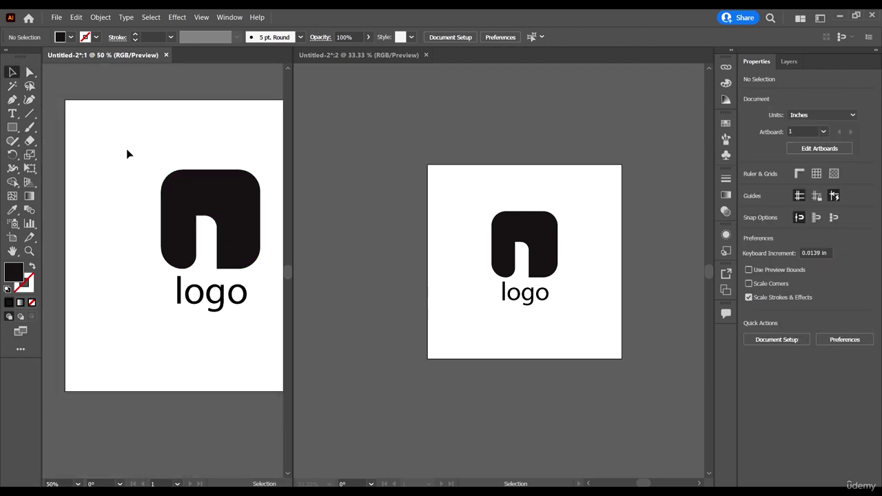
pyautogui.moveTo(118, 133); pyautogui.dragTo(261, 370)
pyautogui.scroll(1, 207, 255)
pyautogui.press('Delete')
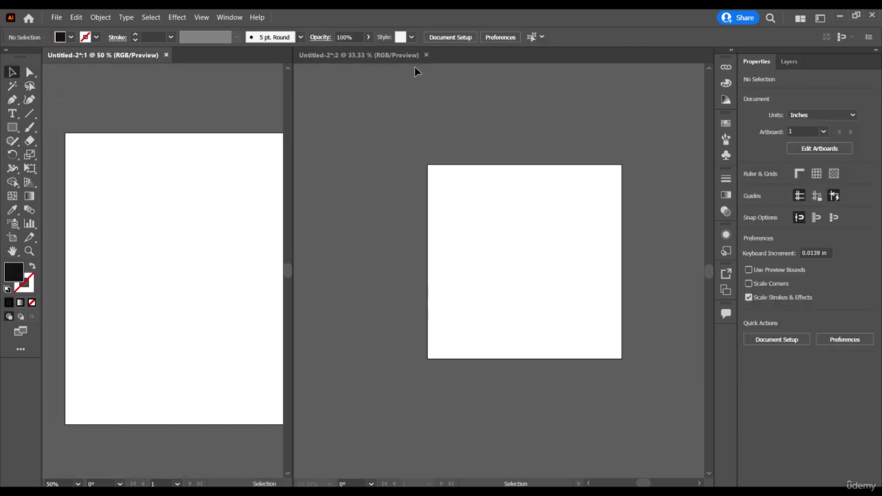
# Detach and close the second document window, and show the whole empty artboard at 66.67% zoom.
pyautogui.moveTo(403, 54); pyautogui.dragTo(433, 172)
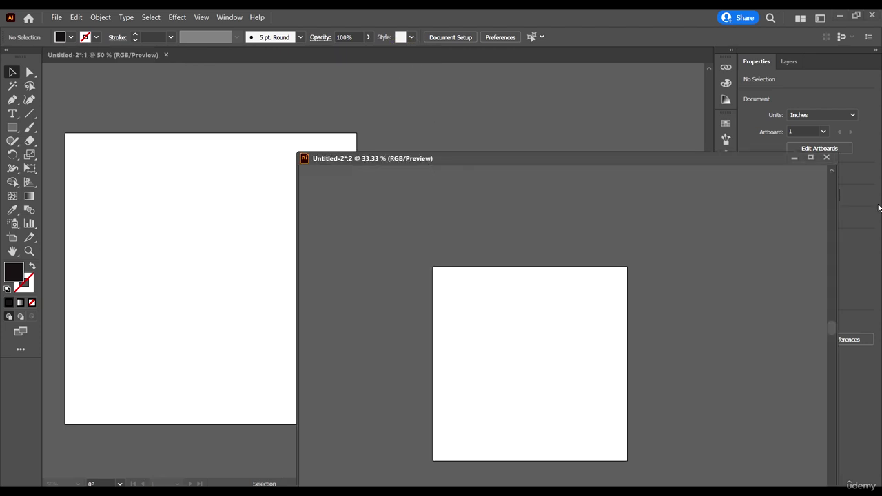
pyautogui.click(826, 158)
pyautogui.hotkey('ctrl', '1')
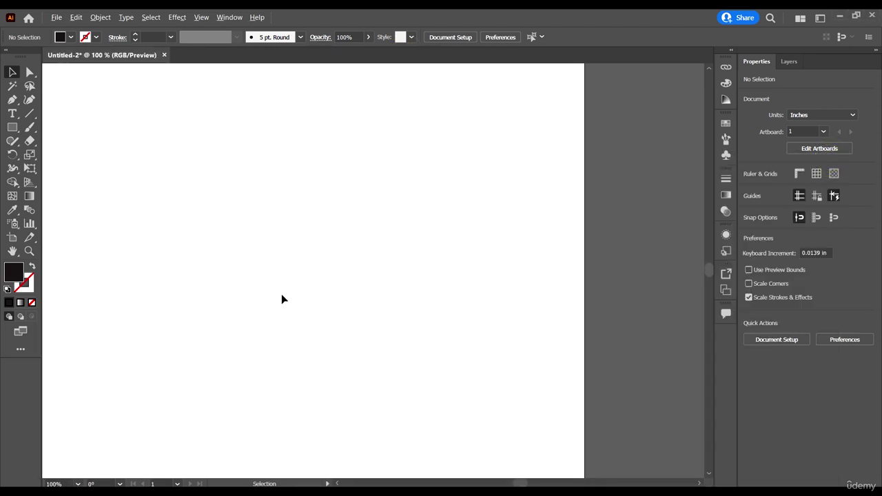
pyautogui.hotkey('ctrl', '-')
pyautogui.hscroll(-1, 165, 273)
pyautogui.scroll(-1, 197, 271)
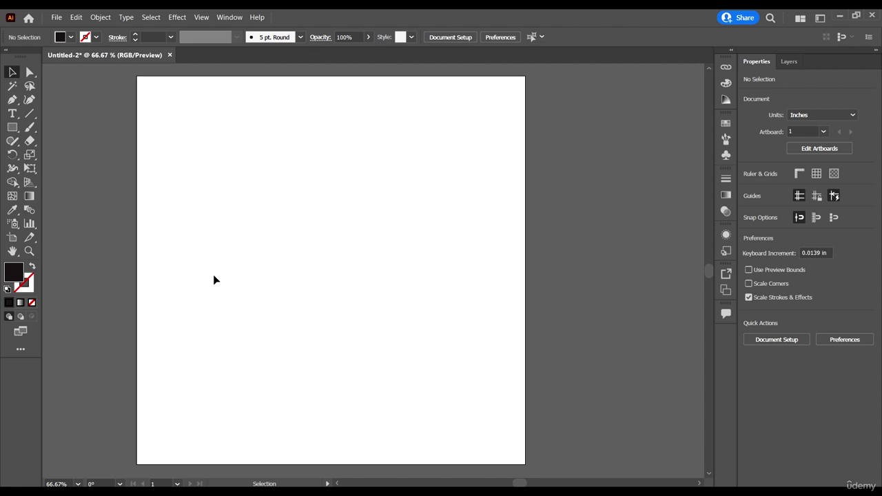
pyautogui.scroll(-1, 283, 279)
pyautogui.scroll(1, 106, 193)
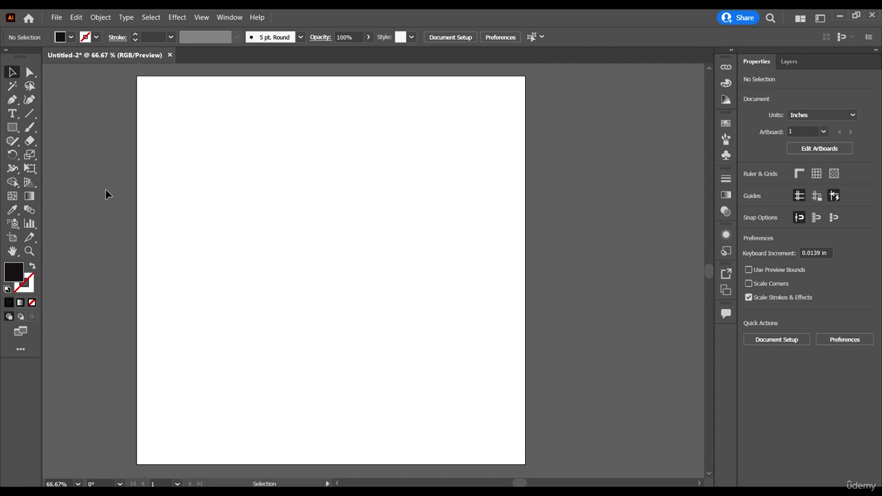
# Draw a black square about 4.56 in wide and shift it to about X 4.65 in, Y 4.35 in.
pyautogui.click(13, 127)
pyautogui.moveTo(254, 181); pyautogui.dragTo(441, 376)
pyautogui.press('v')
pyautogui.moveTo(378, 330)
pyautogui.mouseDown()
pyautogui.moveTo(388, 315)
pyautogui.moveTo(374, 309)
pyautogui.mouseUp()
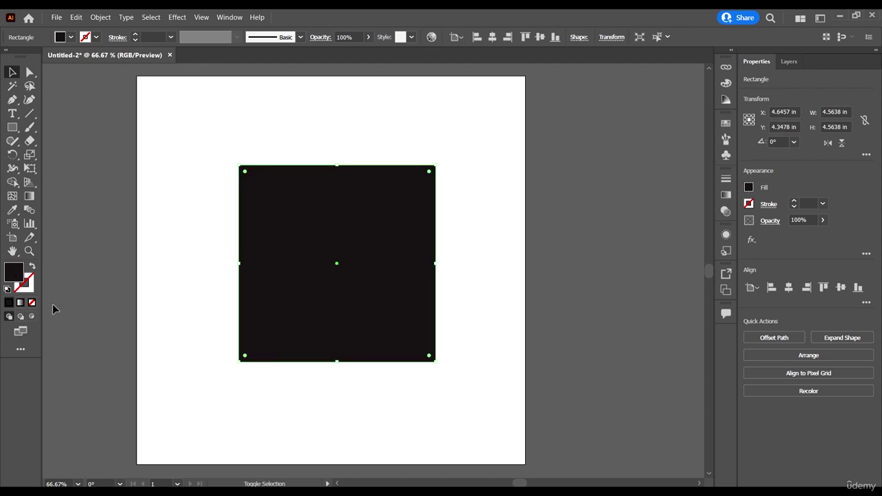
# Swap the square's fill and stroke so only the outline is black, and set the stroke weight to 5 pt.
pyautogui.hotkey('shift', 'x')
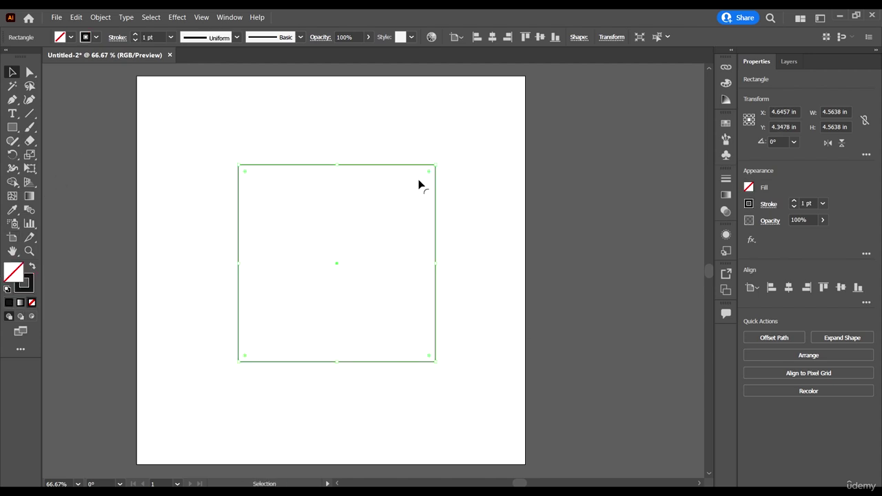
pyautogui.click(150, 37)
pyautogui.write('5')
pyautogui.press('Return')
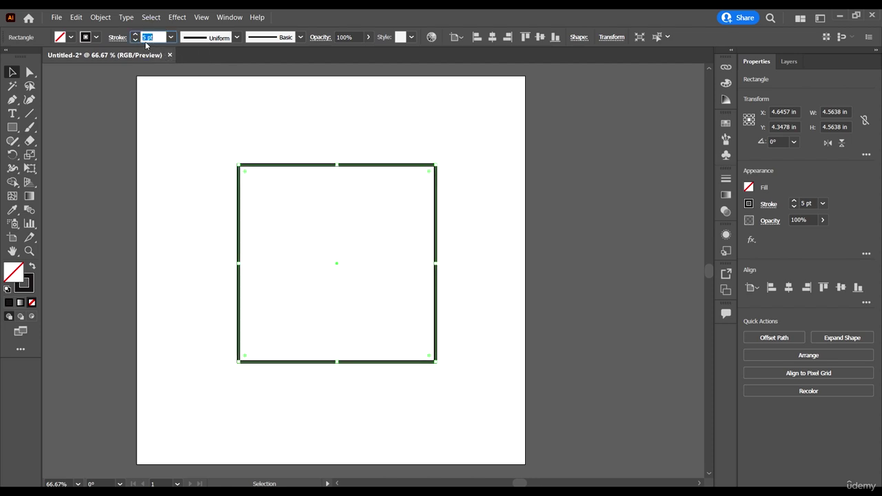
pyautogui.click(545, 207)
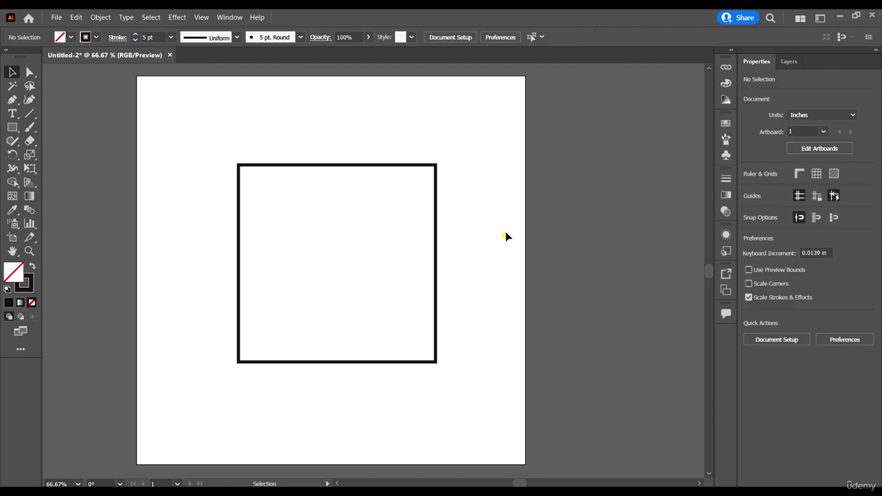
# Try scaling the outlined square down to a tiny size about its centre, undo the scaling, and clear the selection.
pyautogui.moveTo(506, 236); pyautogui.dragTo(376, 259)
pyautogui.click(350, 308)
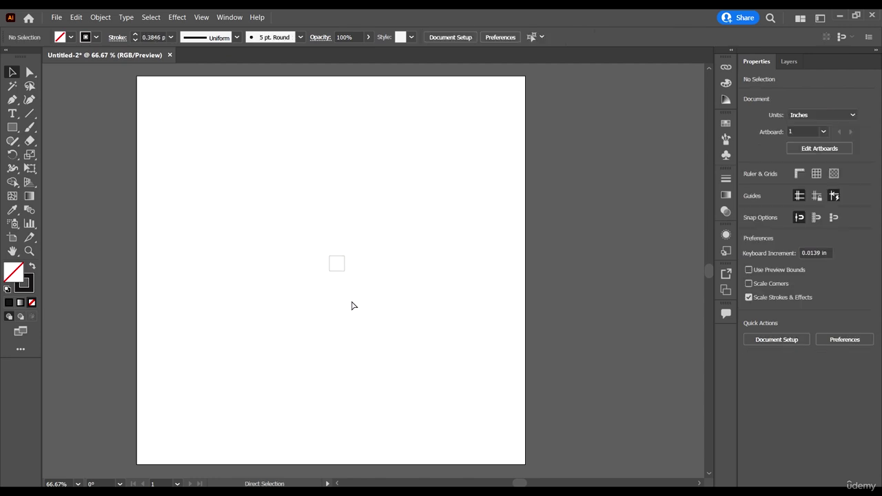
pyautogui.hotkey('ctrl', 'z')
pyautogui.click(489, 322)
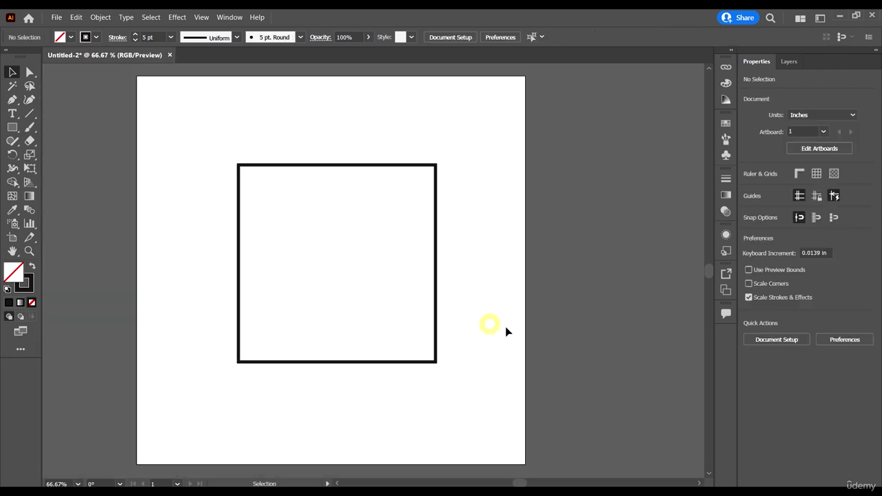
pyautogui.hotkey('ctrl', 'z')
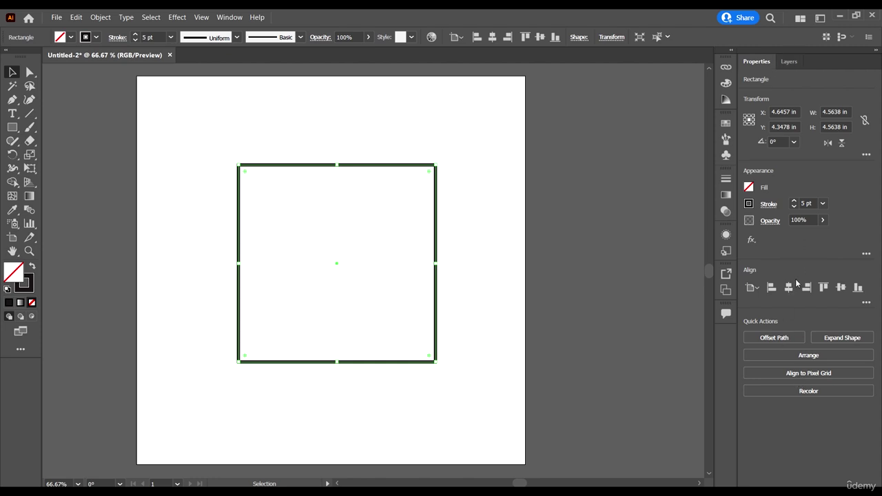
pyautogui.click(586, 356)
pyautogui.click(512, 307)
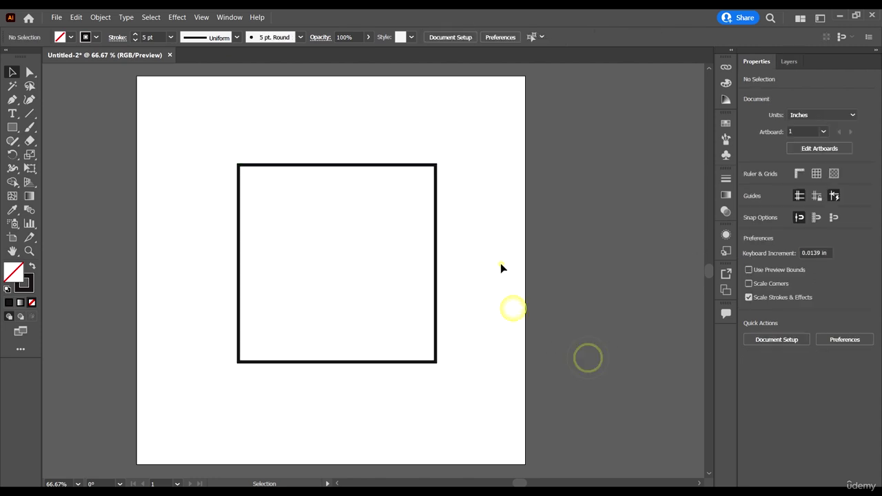
# Turn off Scale Strokes & Effects and centre the outlined square on the artboard horizontally and vertically.
pyautogui.click(749, 297)
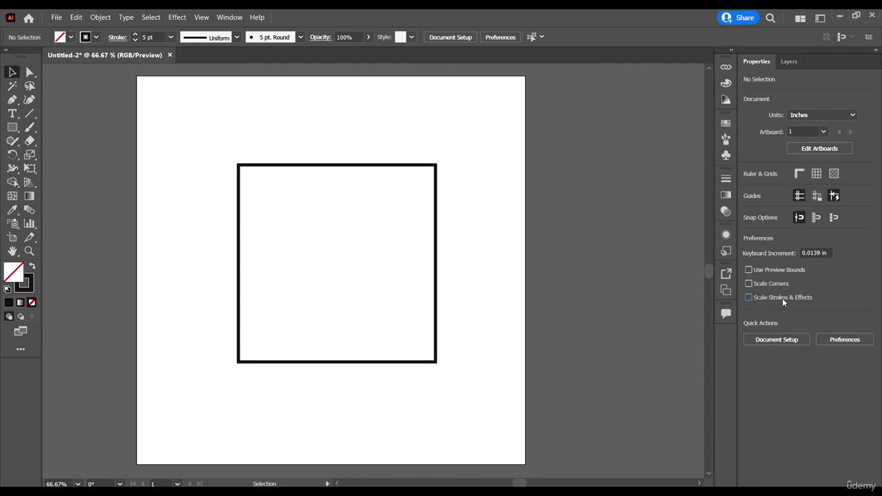
pyautogui.moveTo(538, 385); pyautogui.dragTo(291, 201)
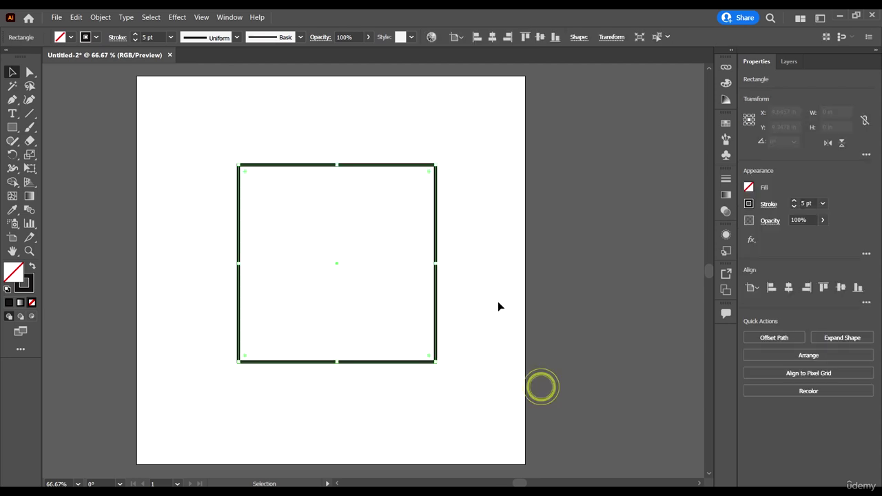
pyautogui.click(491, 38)
pyautogui.click(540, 38)
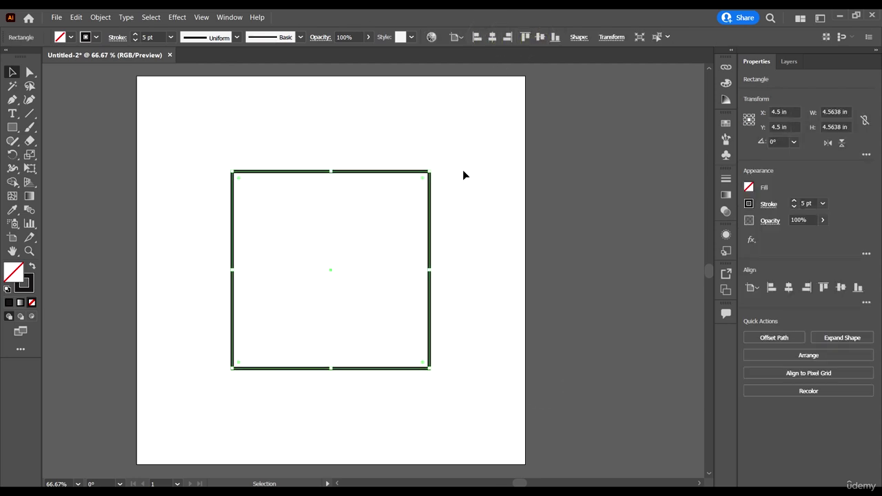
# Scale the square down about its centre to about 0.21 in wide and inspect its stroke up close.
pyautogui.click(431, 172)
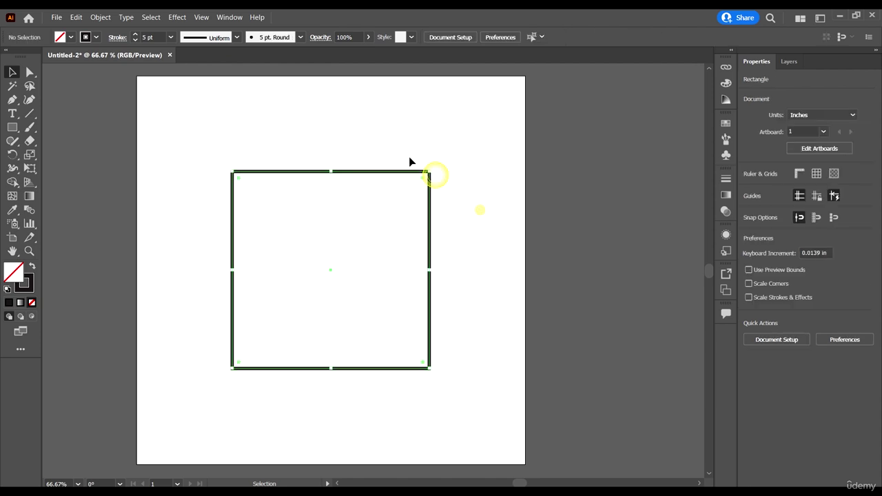
pyautogui.moveTo(430, 172); pyautogui.dragTo(363, 265)
pyautogui.click(360, 299)
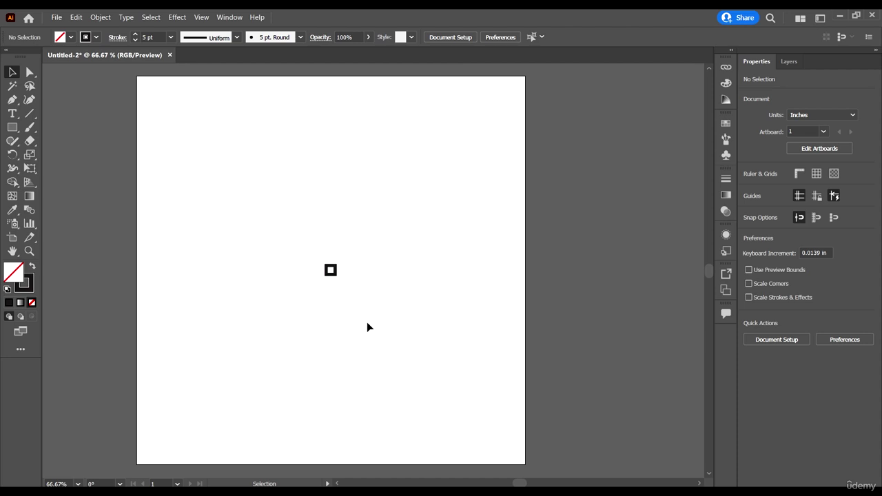
pyautogui.moveTo(366, 321); pyautogui.dragTo(323, 264)
pyautogui.scroll(6, 338, 286)
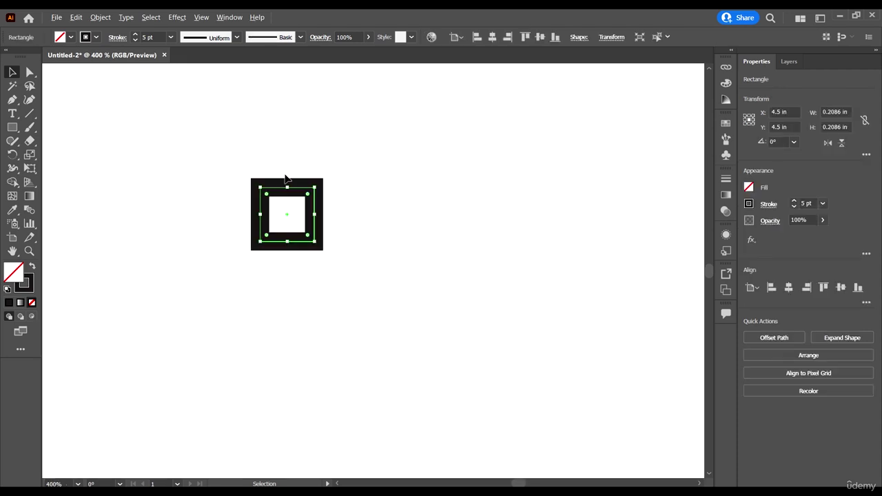
pyautogui.scroll(-2, 307, 211)
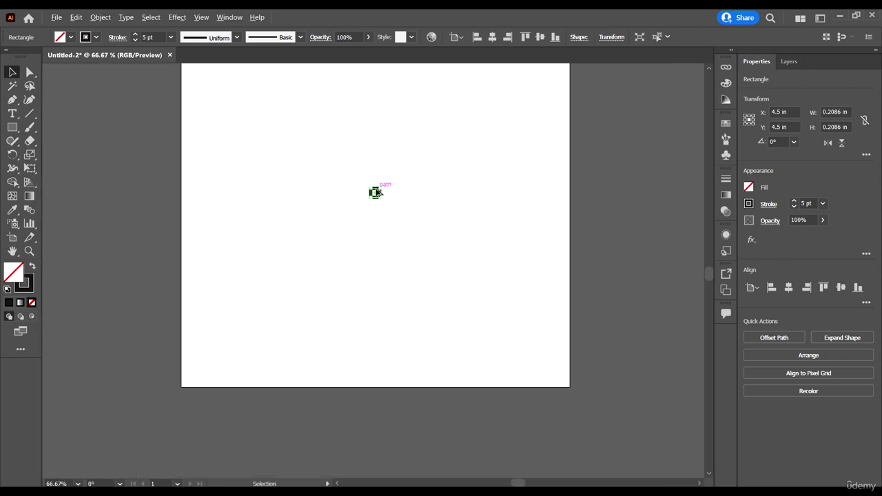
pyautogui.scroll(-5, 380, 188)
pyautogui.scroll(1, 365, 193)
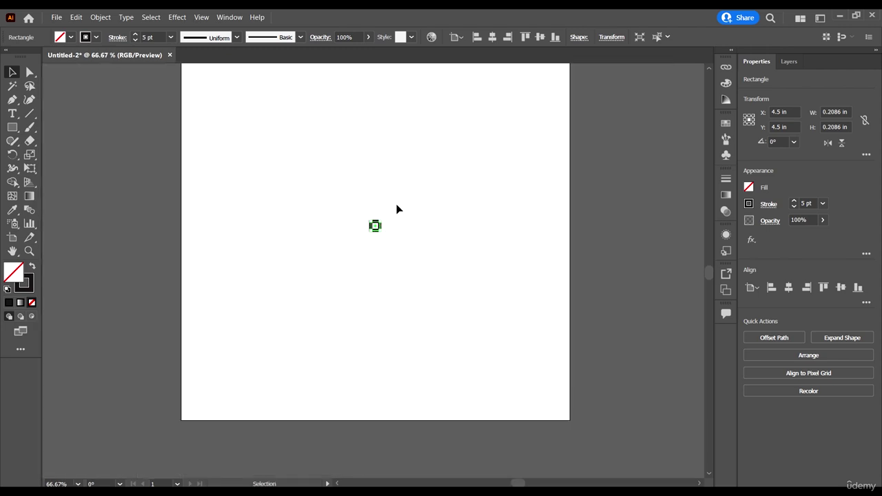
pyautogui.scroll(2, 397, 208)
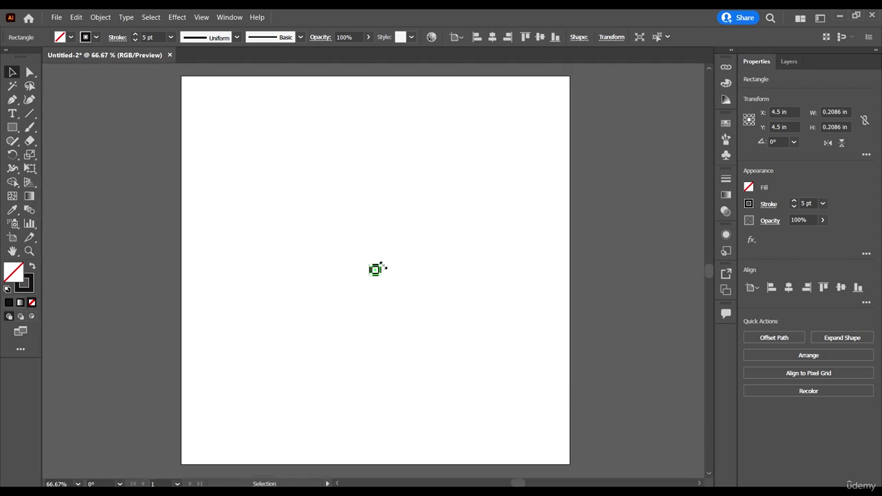
# Enlarge the tiny square about its centre to about 3.54 in wide and clear the selection.
pyautogui.scroll(-1, 396, 279)
pyautogui.moveTo(385, 277); pyautogui.dragTo(451, 347)
pyautogui.click(500, 159)
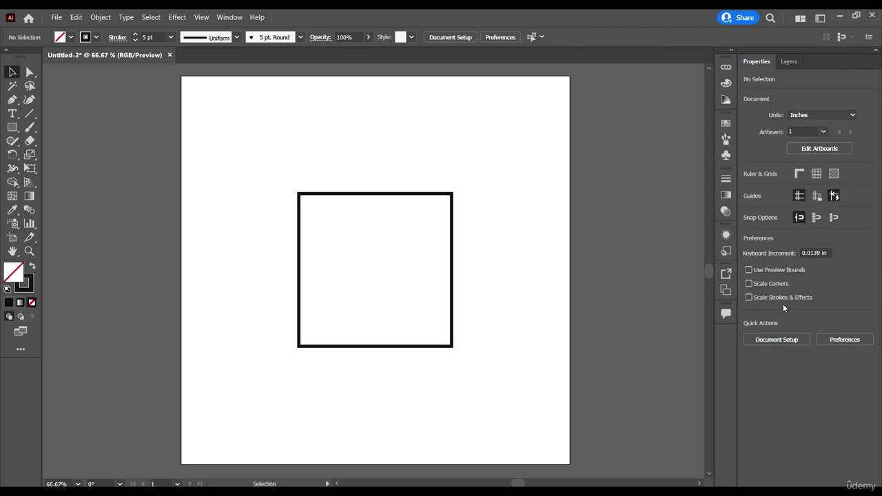
# Turn on Scale Strokes & Effects and shrink the square about its centre to about 0.26 in wide.
pyautogui.click(748, 297)
pyautogui.moveTo(516, 393); pyautogui.dragTo(273, 199)
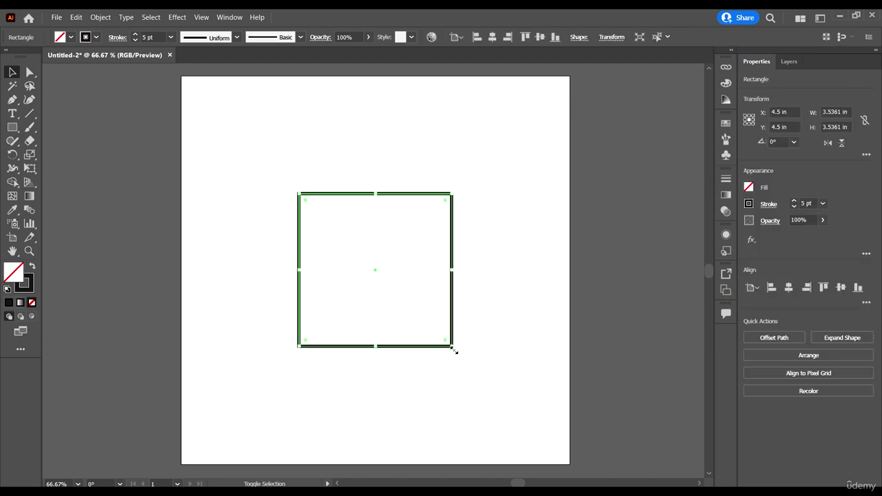
pyautogui.moveTo(453, 351); pyautogui.dragTo(392, 276)
pyautogui.click(403, 317)
pyautogui.click(375, 269)
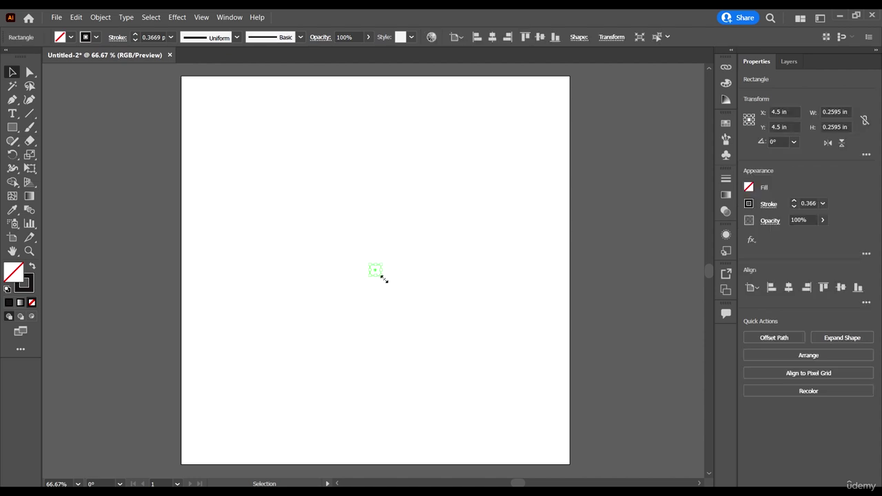
# Inspect the small square's stroke up close and shrink the square further to about 0.066 in wide.
pyautogui.scroll(8, 379, 277)
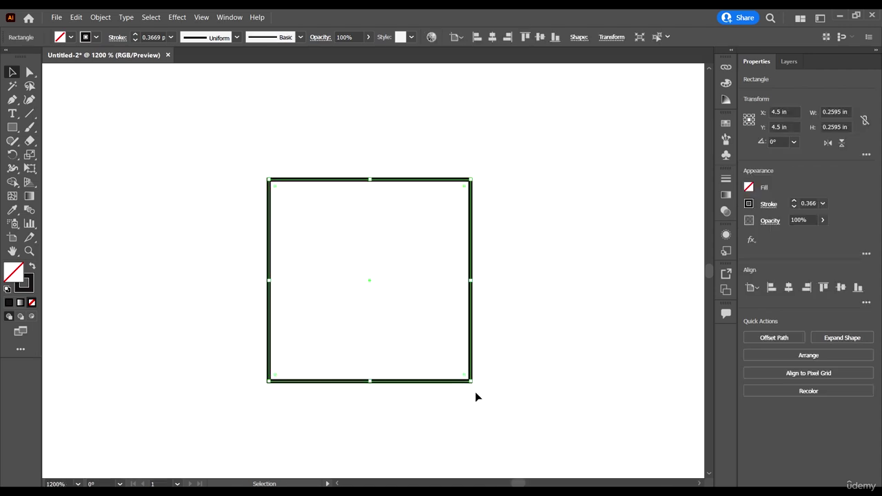
pyautogui.moveTo(471, 381); pyautogui.dragTo(388, 299)
pyautogui.scroll(-6, 409, 285)
pyautogui.scroll(-6, 409, 285)
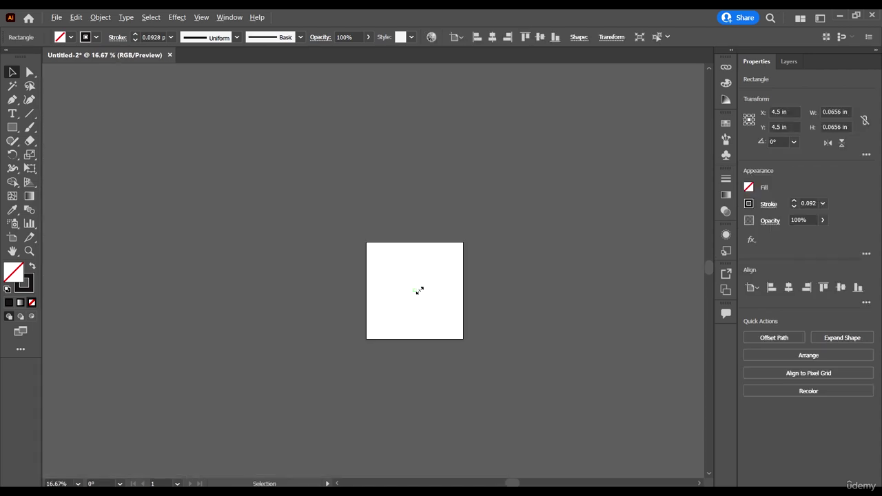
pyautogui.scroll(3, 417, 290)
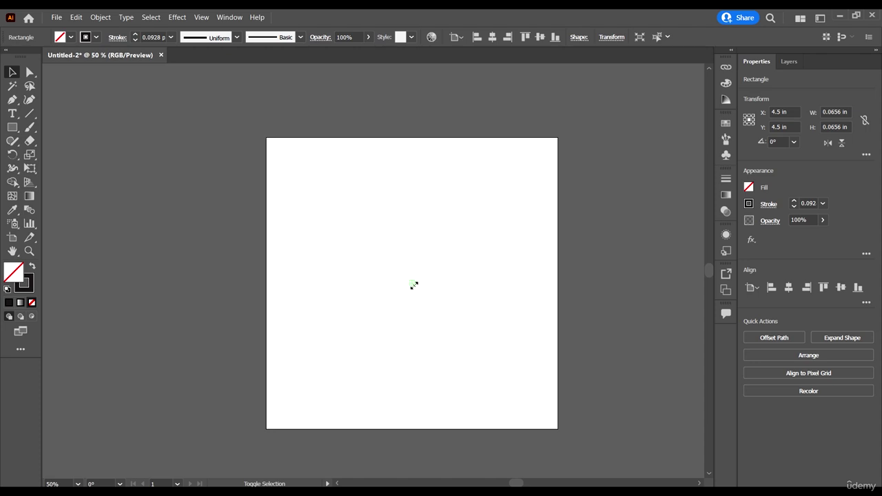
# Enlarge the square about its centre in two passes, to about 3 in and about 5.78 in wide.
pyautogui.moveTo(415, 289); pyautogui.dragTo(460, 346)
pyautogui.scroll(2, 503, 292)
pyautogui.scroll(-2, 437, 312)
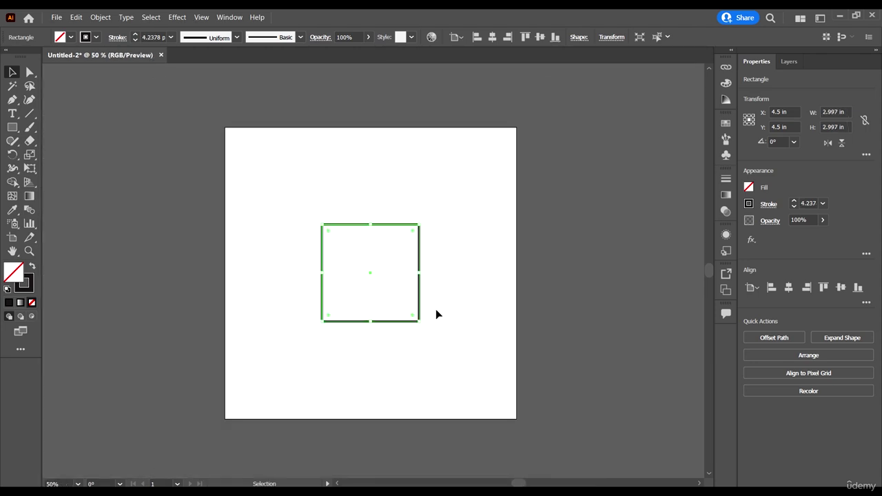
pyautogui.moveTo(417, 319); pyautogui.dragTo(464, 367)
pyautogui.hscroll(2, 525, 197)
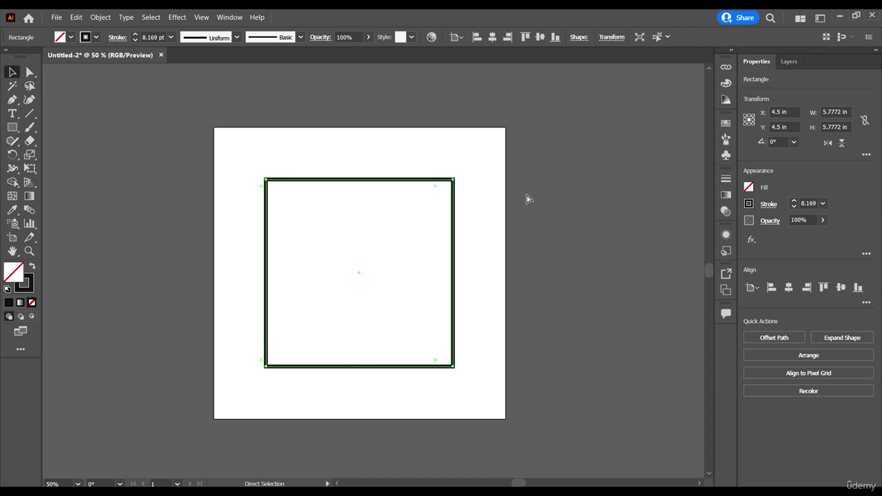
pyautogui.scroll(-1, 499, 197)
pyautogui.scroll(1, 482, 197)
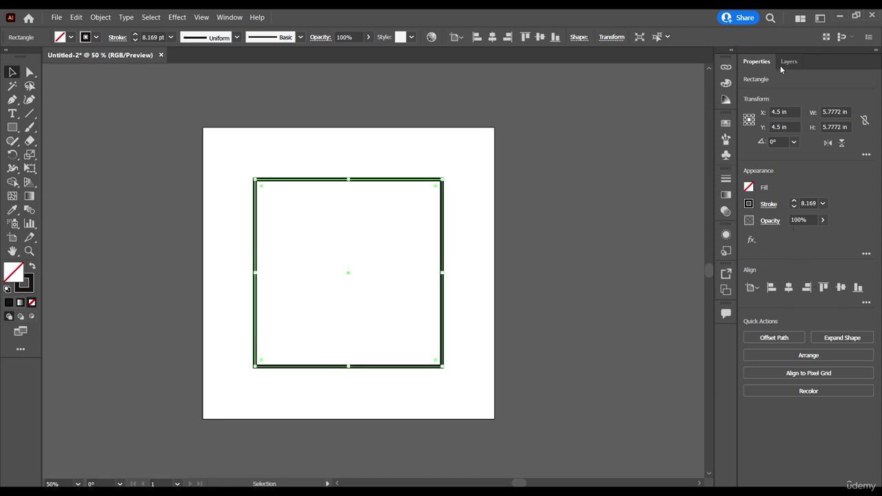
# Scale the square down about its centre to about 4.83 in wide with Scale Strokes & Effects on, and clear the selection.
pyautogui.click(484, 251)
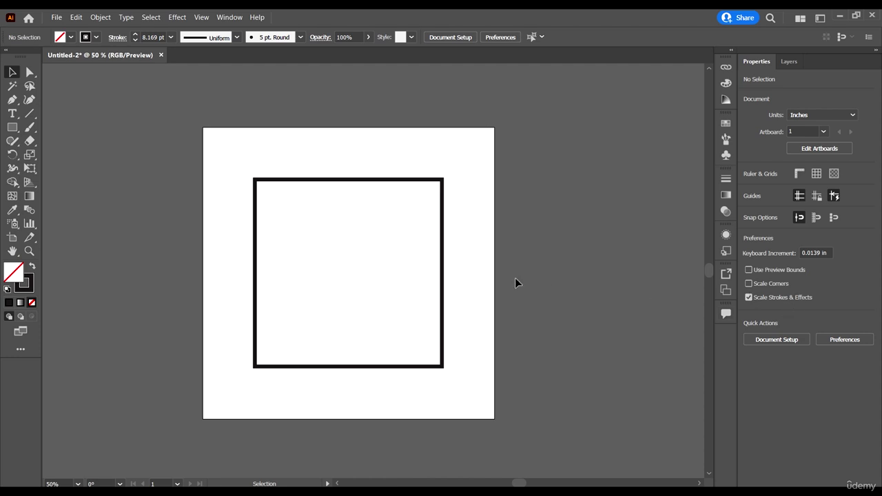
pyautogui.click(402, 178)
pyautogui.click(583, 199)
pyautogui.click(768, 297)
pyautogui.moveTo(489, 256); pyautogui.dragTo(381, 220)
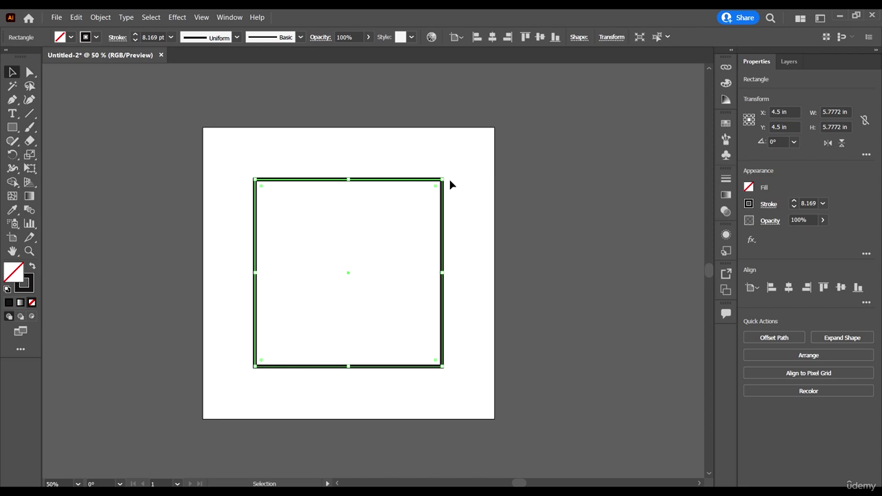
pyautogui.hotkey('ctrl', 'z')
pyautogui.click(279, 163)
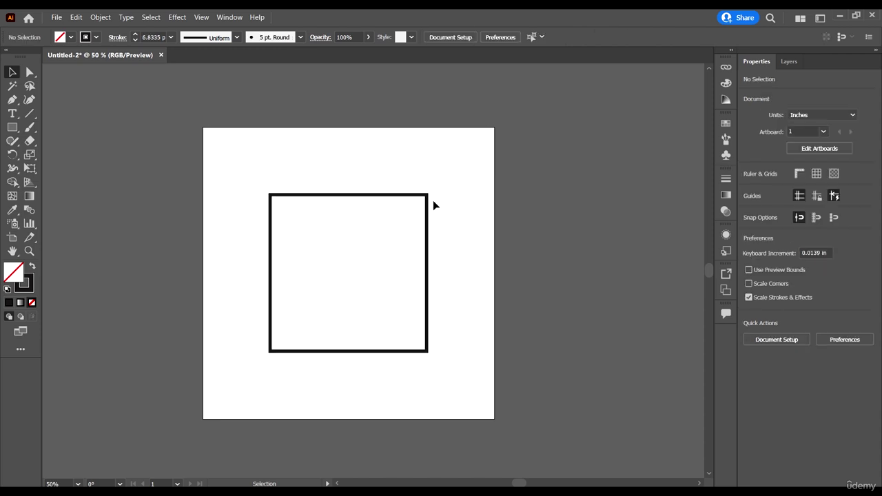
# Fill the outlined square with the brown swirl pattern swatch and clear the selection.
pyautogui.click(426, 196)
pyautogui.click(447, 186)
pyautogui.moveTo(344, 230); pyautogui.dragTo(343, 232)
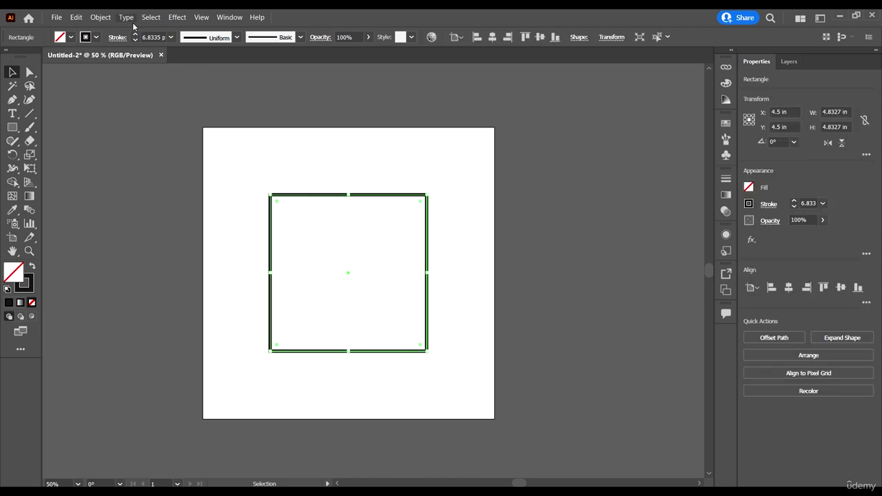
pyautogui.click(71, 37)
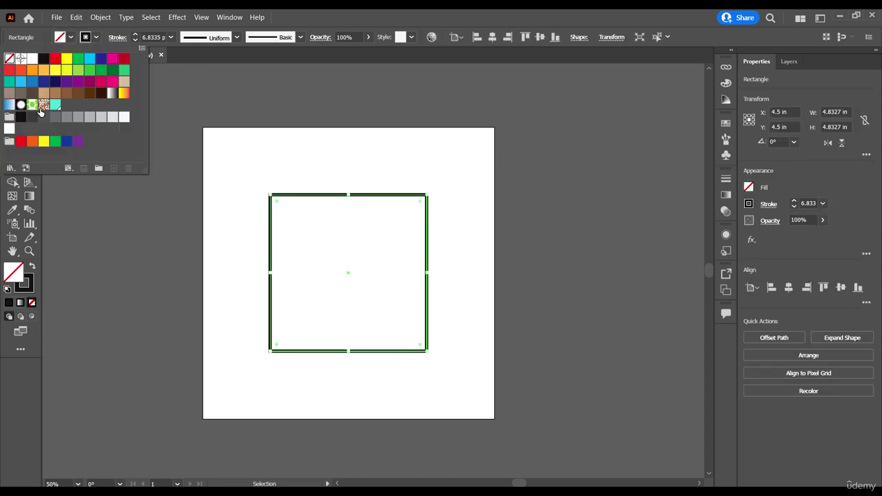
pyautogui.click(43, 104)
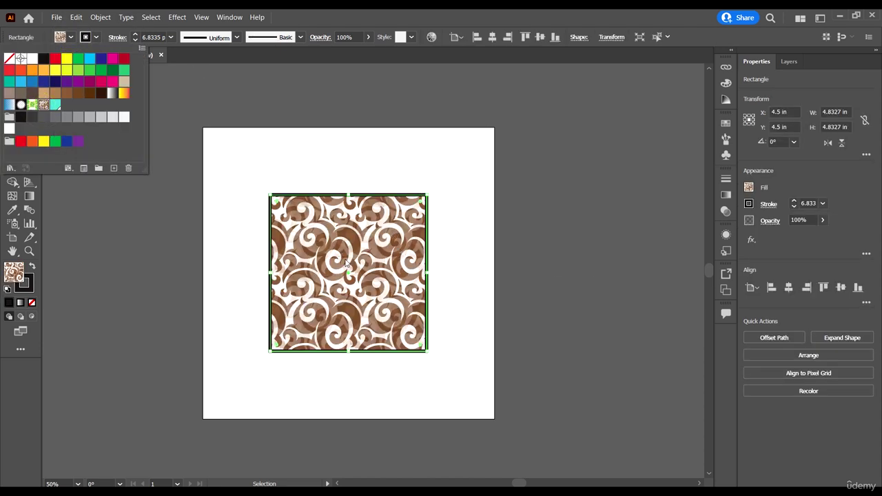
pyautogui.click(374, 12)
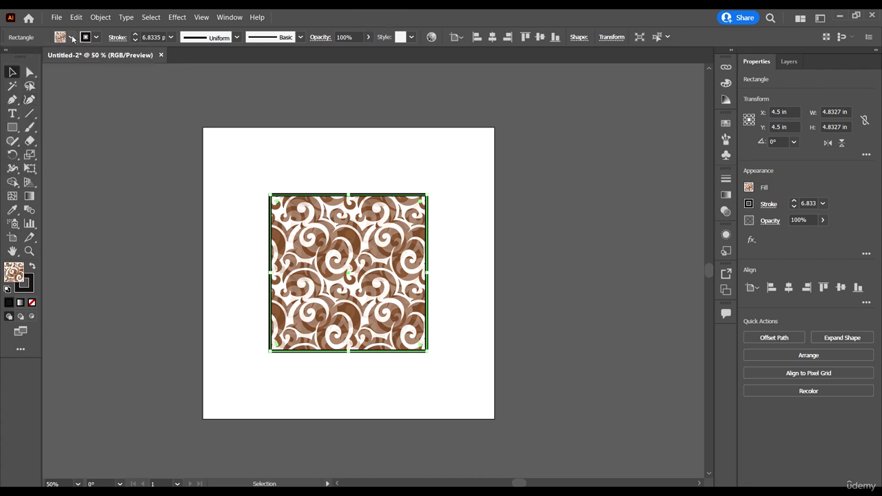
pyautogui.click(631, 186)
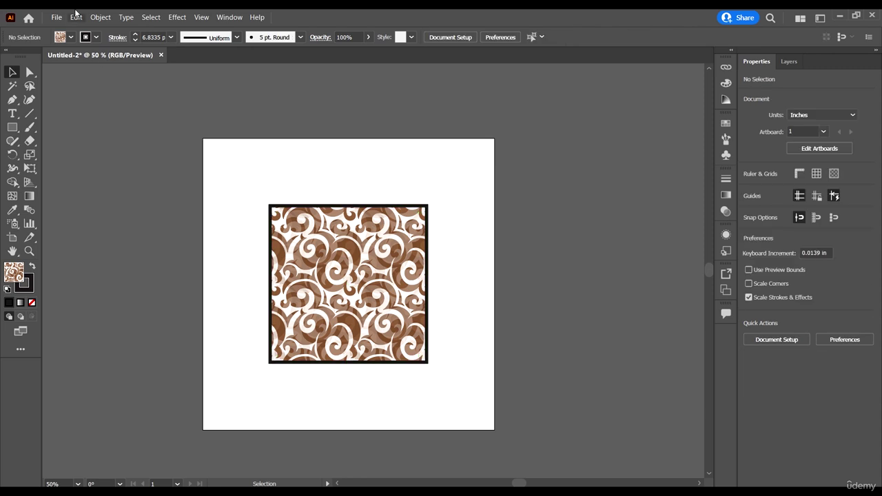
# Select the patterned square and open the Rotate dialog, placing it clear of the artwork.
pyautogui.hotkey('ctrl', 'a')
pyautogui.click(460, 244)
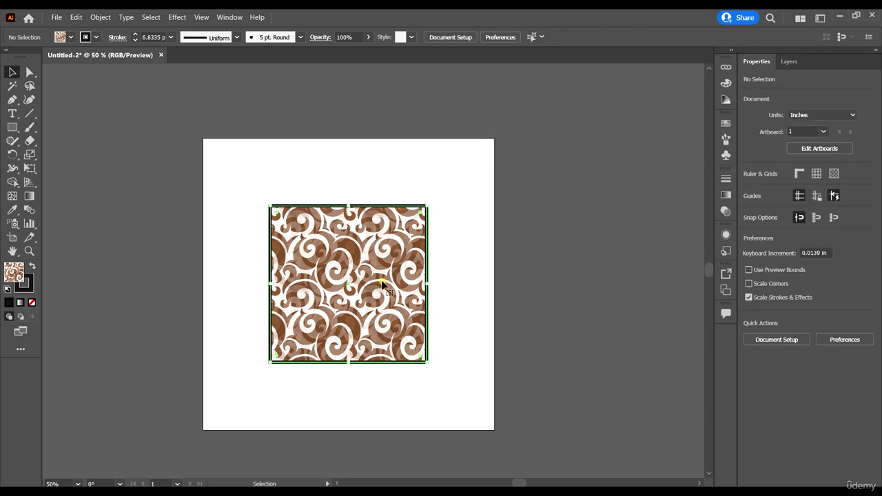
pyautogui.click(349, 219)
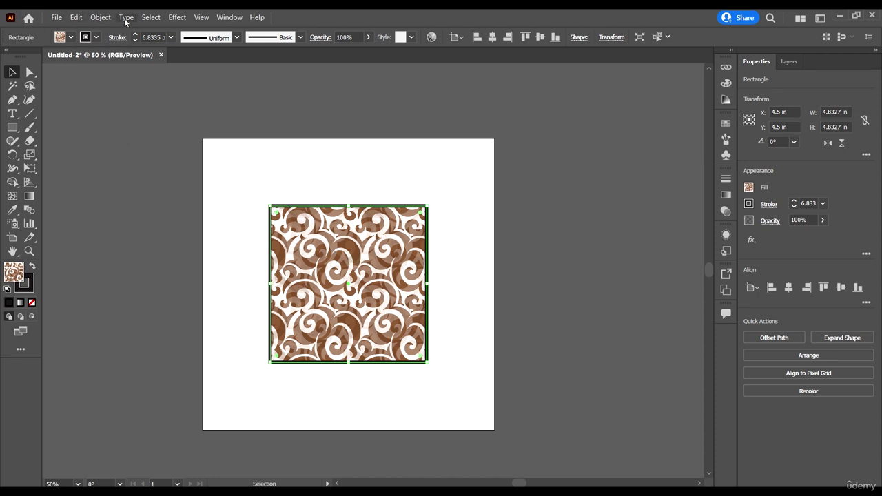
pyautogui.click(100, 17)
pyautogui.moveTo(134, 30)
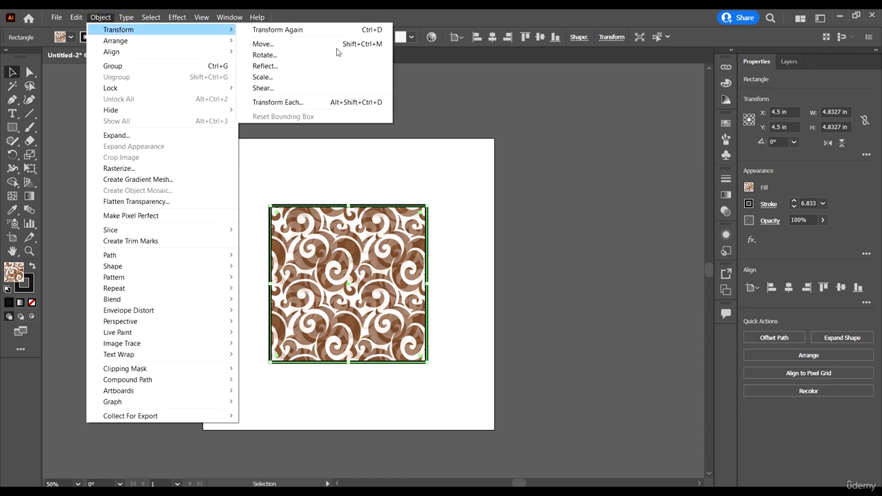
pyautogui.click(299, 55)
pyautogui.moveTo(604, 168); pyautogui.dragTo(669, 156)
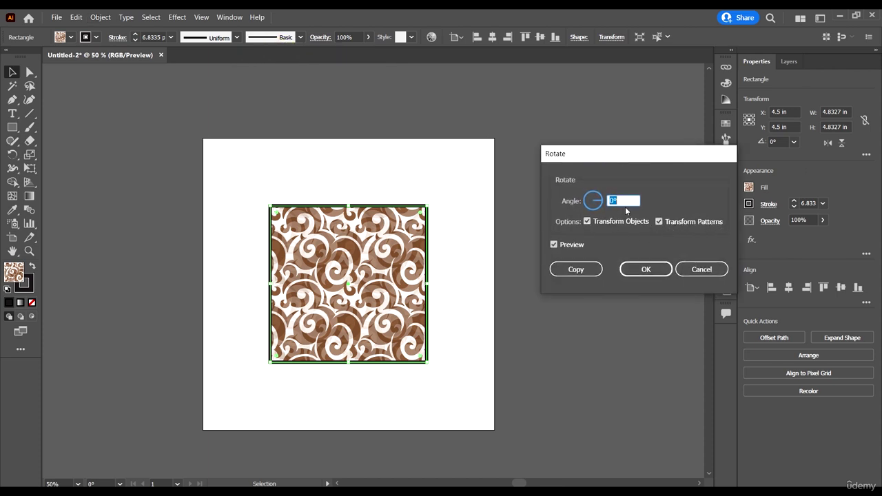
# Preview rotating the square through several angles, ending at 64°, with both Transform Objects and Transform Patterns enabled.
pyautogui.click(595, 198)
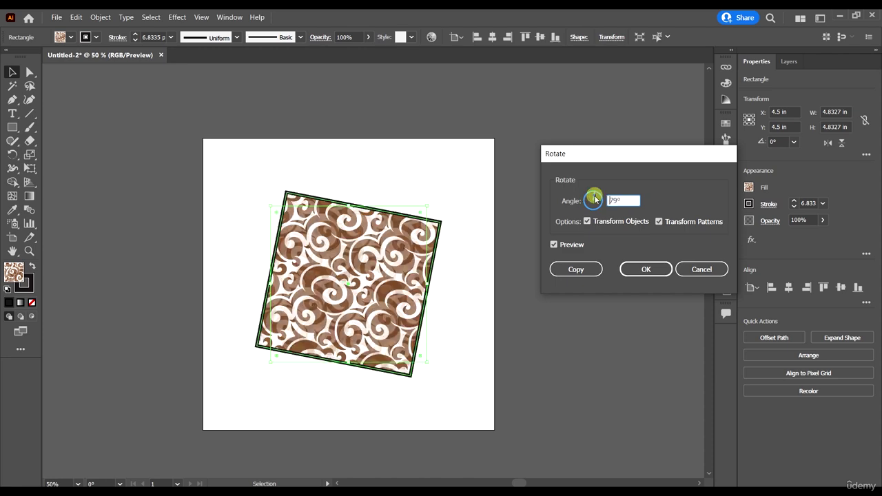
pyautogui.click(591, 192)
pyautogui.click(588, 199)
pyautogui.click(589, 197)
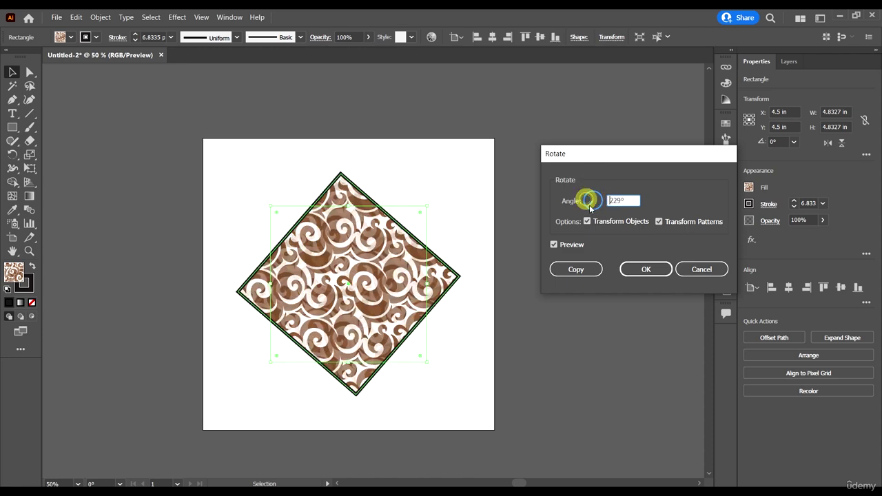
pyautogui.click(586, 200)
pyautogui.click(590, 202)
pyautogui.click(597, 202)
pyautogui.click(593, 198)
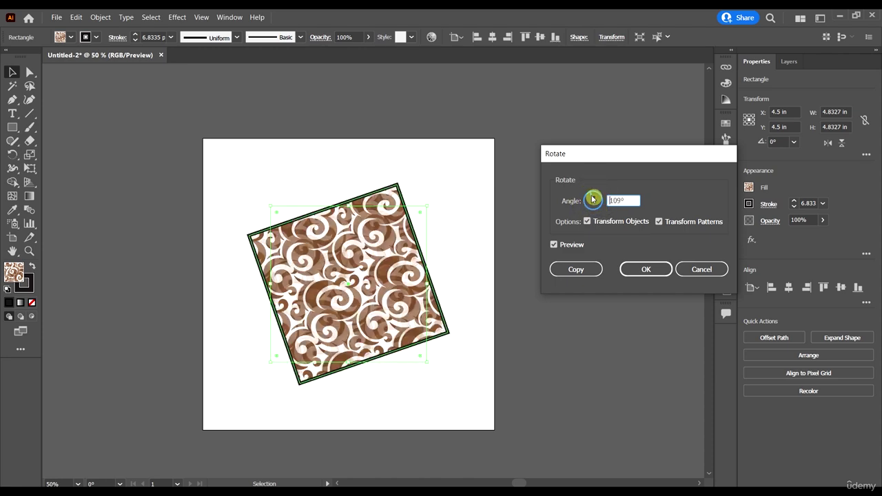
pyautogui.click(587, 198)
pyautogui.click(586, 200)
pyautogui.click(601, 204)
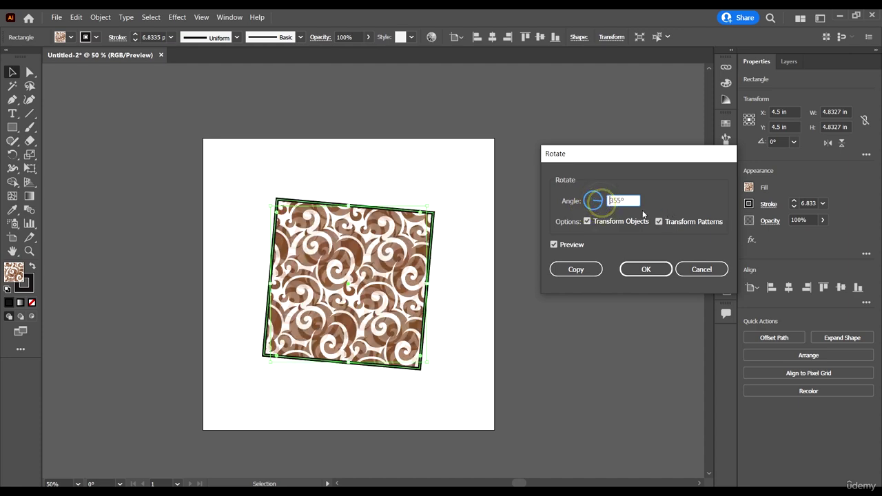
pyautogui.click(595, 197)
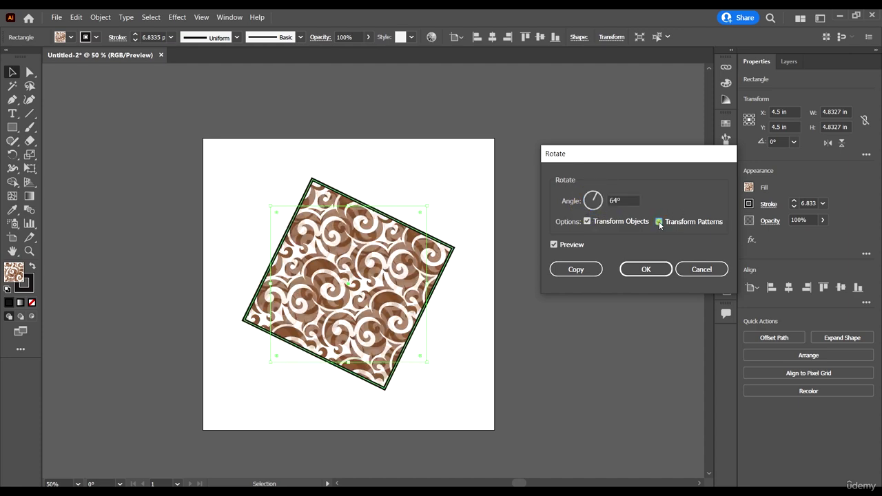
# Disable Transform Patterns, preview the square's rotation at several angles ending at 25°, and cancel the rotation.
pyautogui.click(659, 221)
pyautogui.click(593, 199)
pyautogui.click(592, 199)
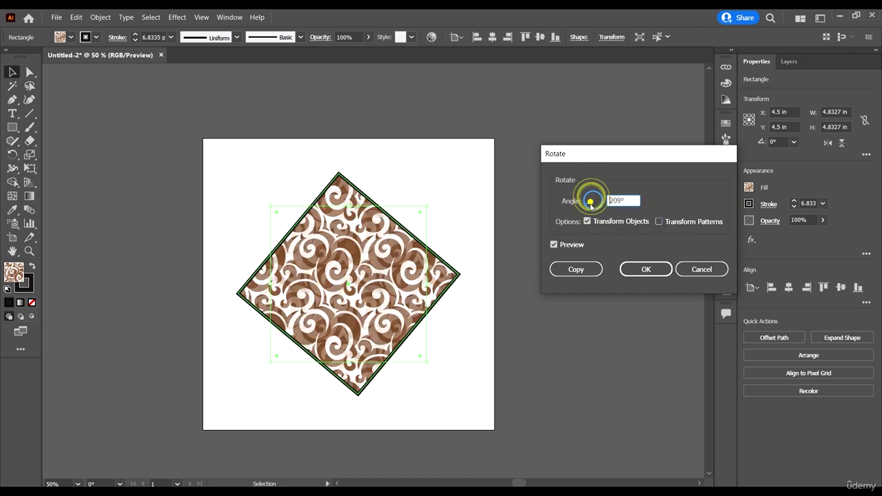
pyautogui.click(590, 199)
pyautogui.click(594, 199)
pyautogui.click(598, 199)
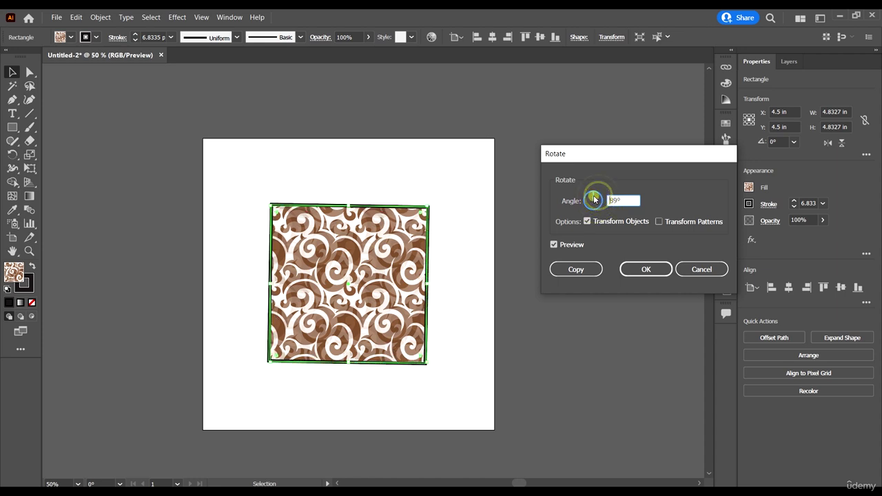
pyautogui.click(596, 199)
pyautogui.click(597, 201)
pyautogui.click(594, 200)
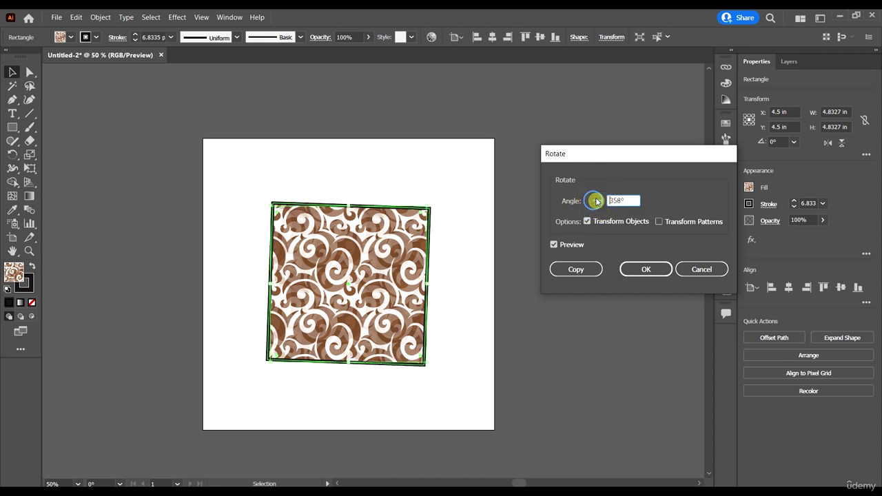
pyautogui.click(596, 199)
pyautogui.click(591, 200)
pyautogui.click(602, 200)
pyautogui.click(596, 200)
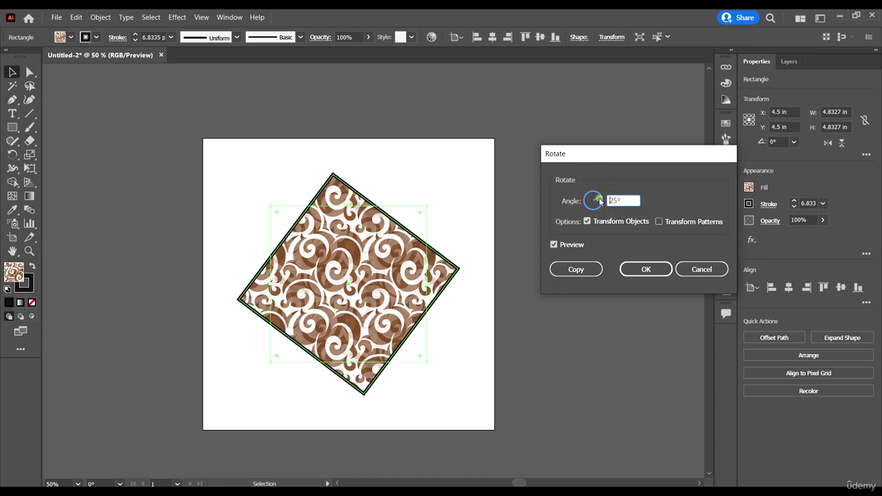
pyautogui.click(593, 199)
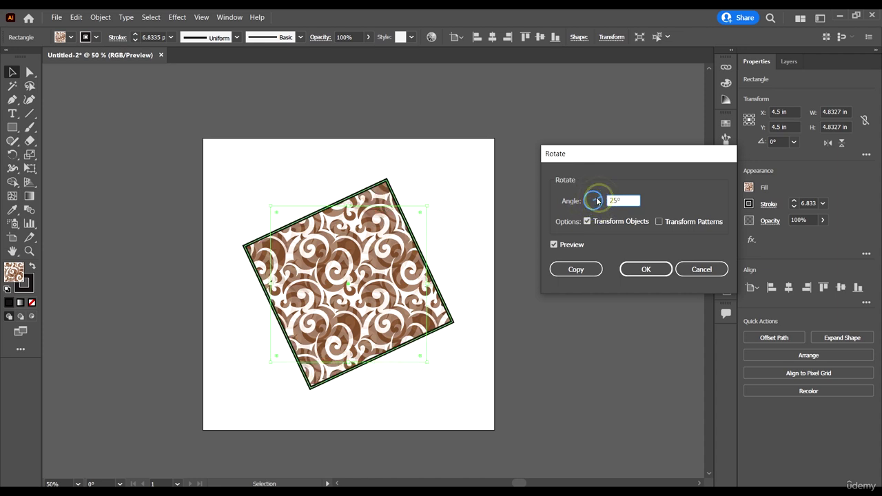
pyautogui.click(702, 268)
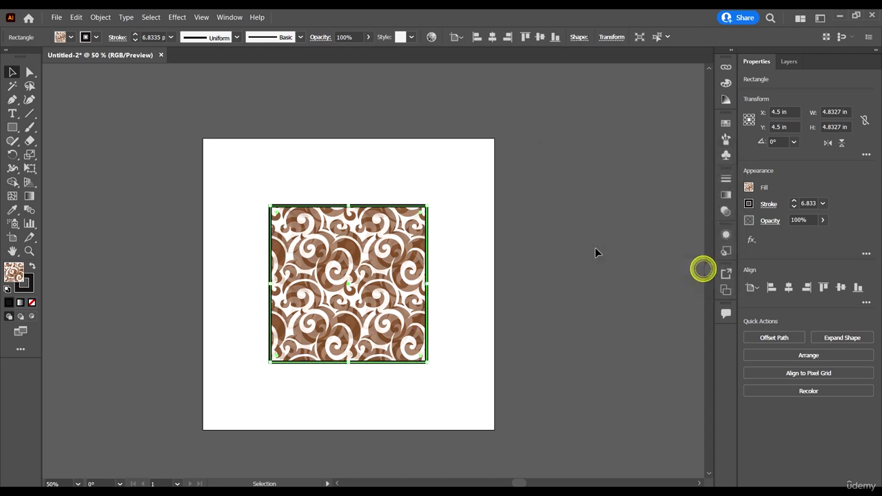
# Open the Transform panel, regroup the detached Pathfinder panel with Transform and Align, and show the Transform settings.
pyautogui.click(229, 17)
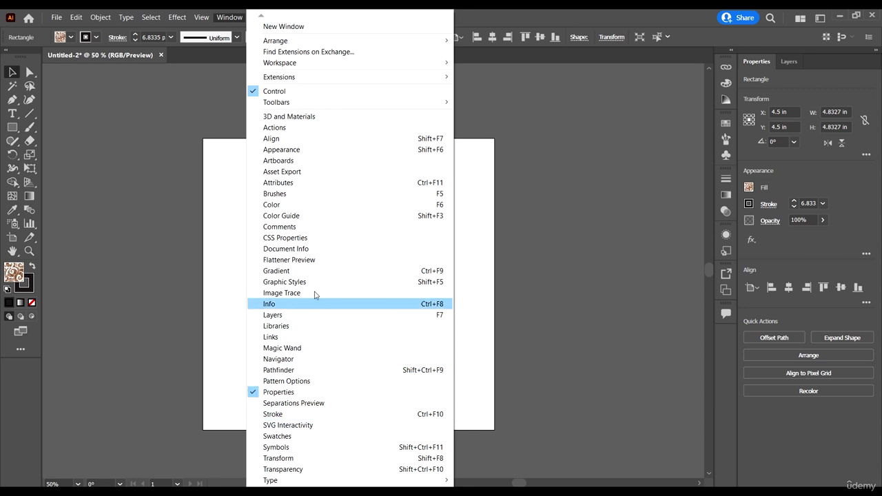
pyautogui.click(305, 459)
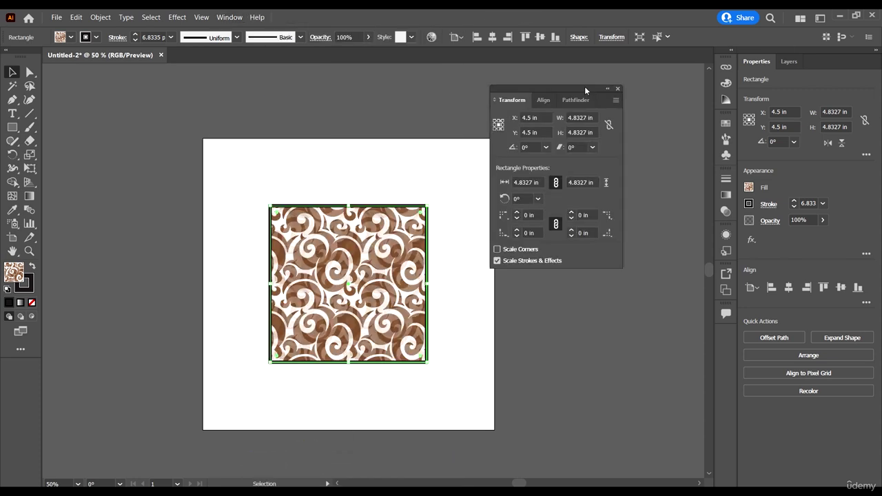
pyautogui.moveTo(580, 98)
pyautogui.mouseDown()
pyautogui.moveTo(634, 101)
pyautogui.moveTo(584, 97)
pyautogui.mouseUp()
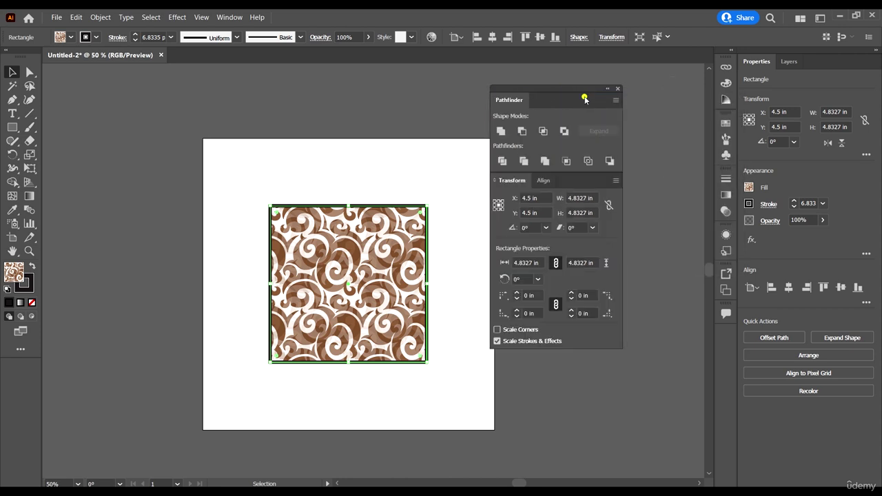
pyautogui.click(617, 88)
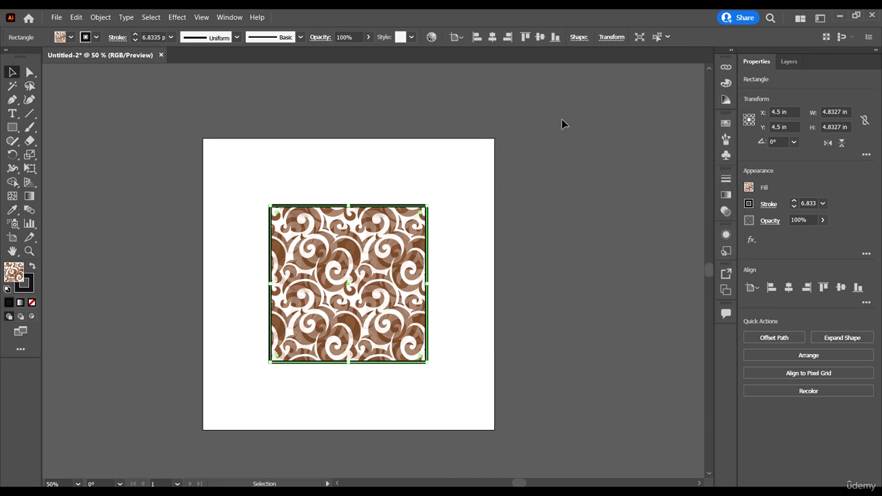
pyautogui.click(230, 17)
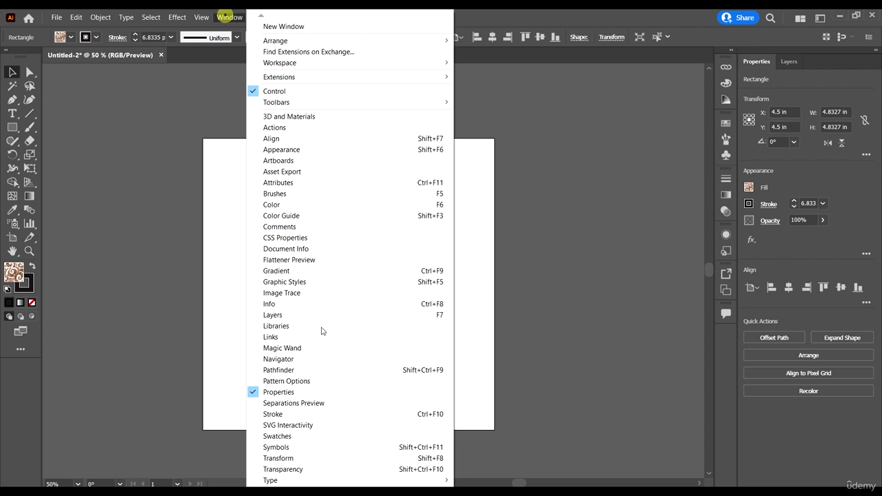
pyautogui.click(312, 458)
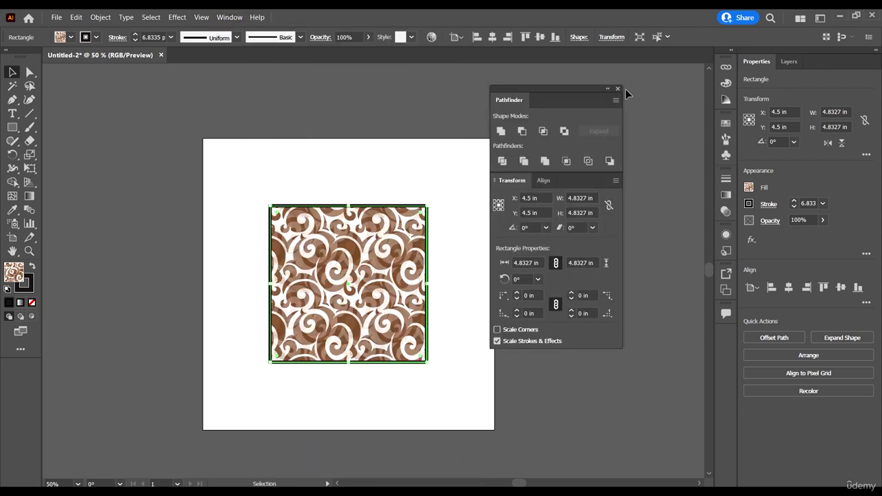
pyautogui.moveTo(531, 100); pyautogui.dragTo(522, 181)
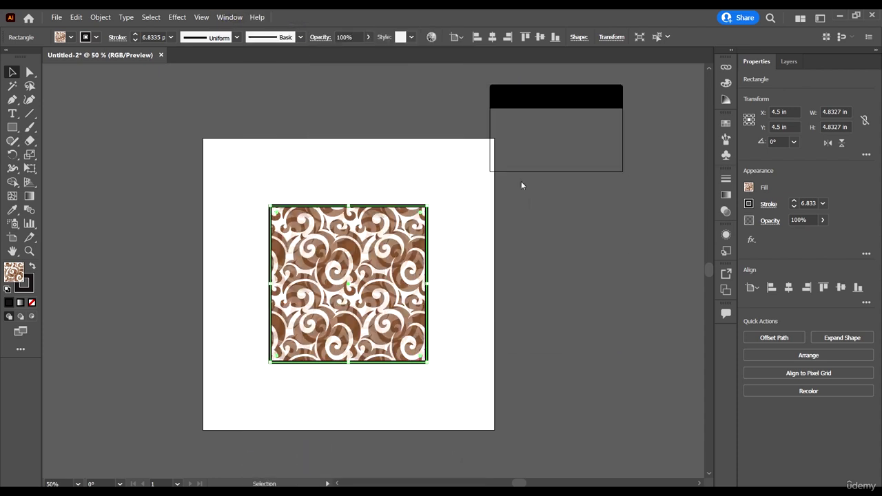
pyautogui.moveTo(545, 90); pyautogui.dragTo(593, 127)
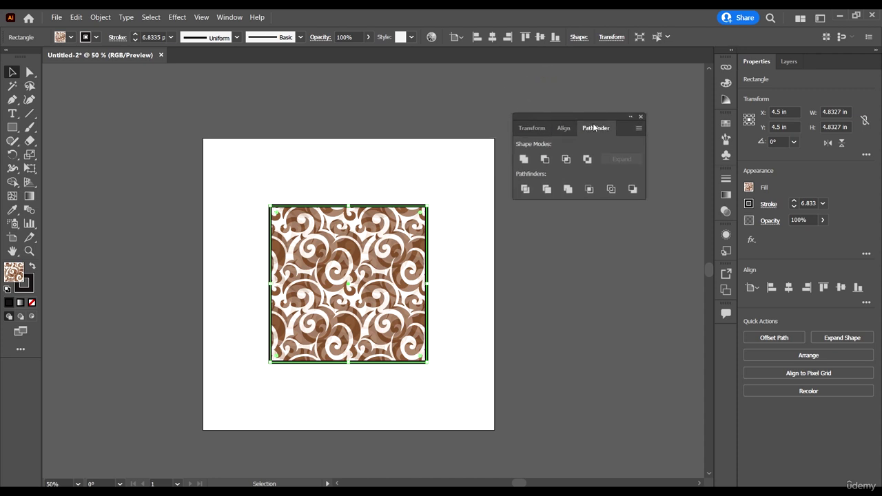
pyautogui.click(540, 131)
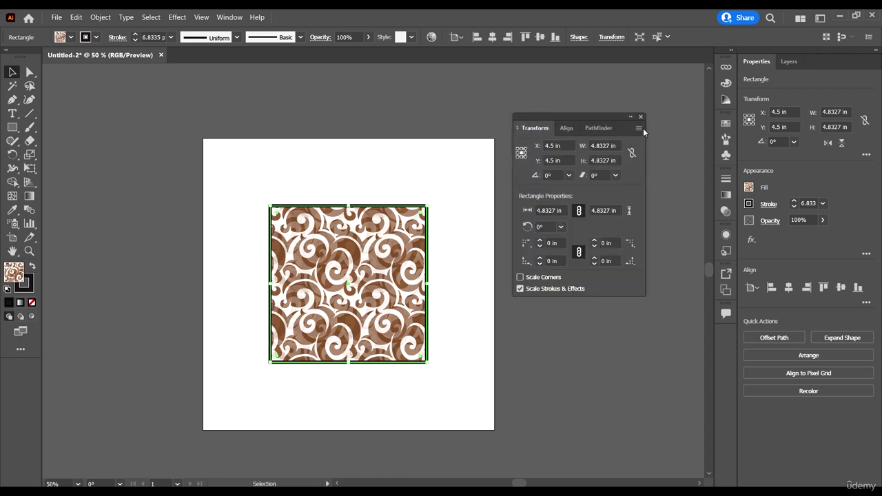
# Enable Transform Object Only and scale the patterned square about its centre to about 6.10 in, and back down to about 5.35 in wide.
pyautogui.click(639, 128)
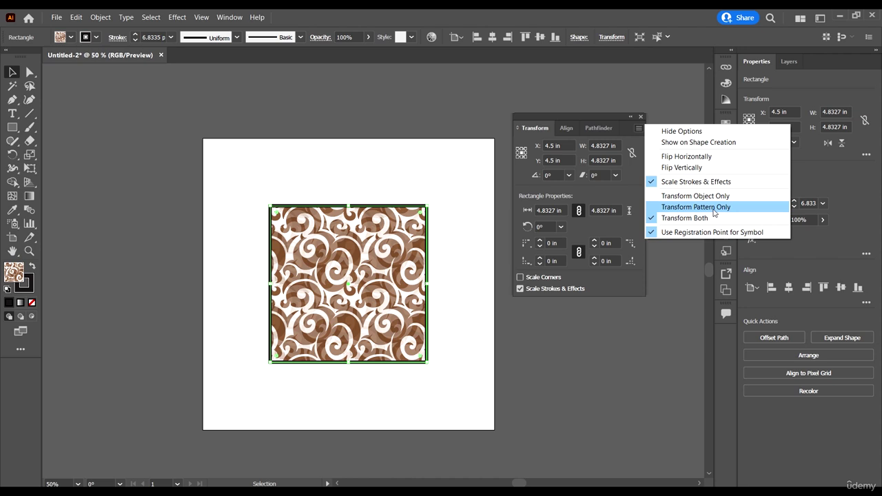
pyautogui.click(585, 114)
pyautogui.click(404, 324)
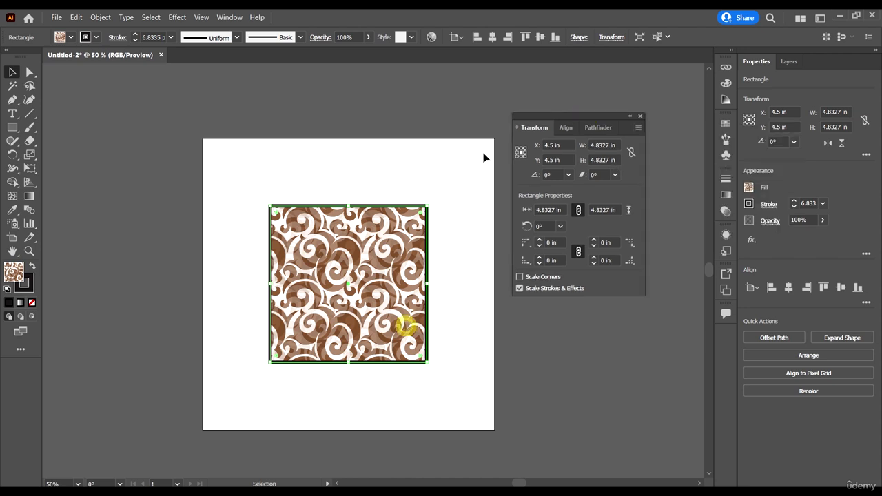
pyautogui.click(639, 128)
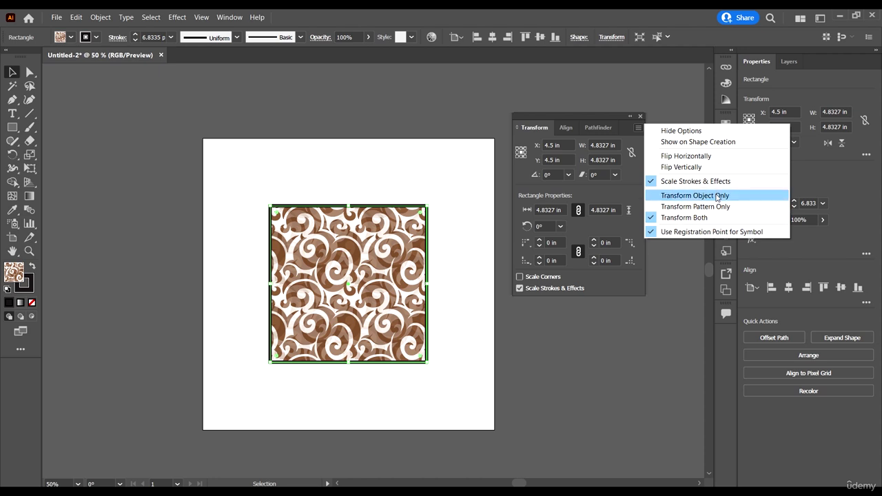
pyautogui.click(716, 196)
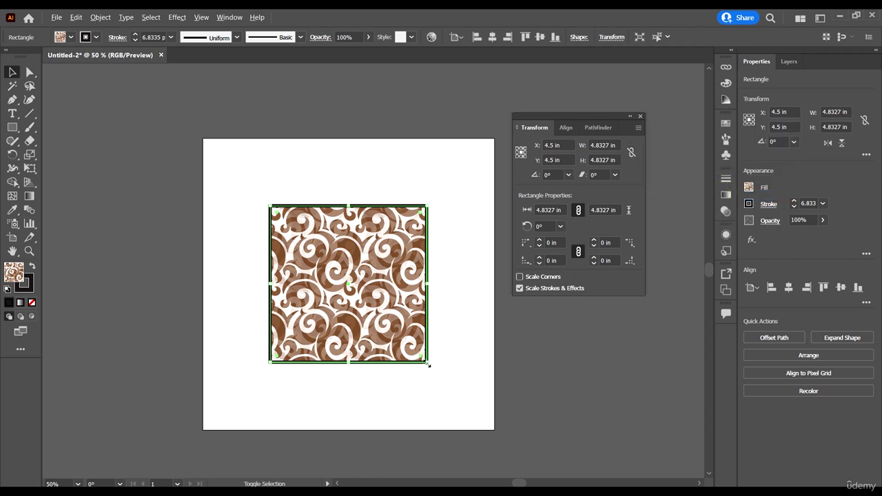
pyautogui.moveTo(427, 363); pyautogui.dragTo(449, 382)
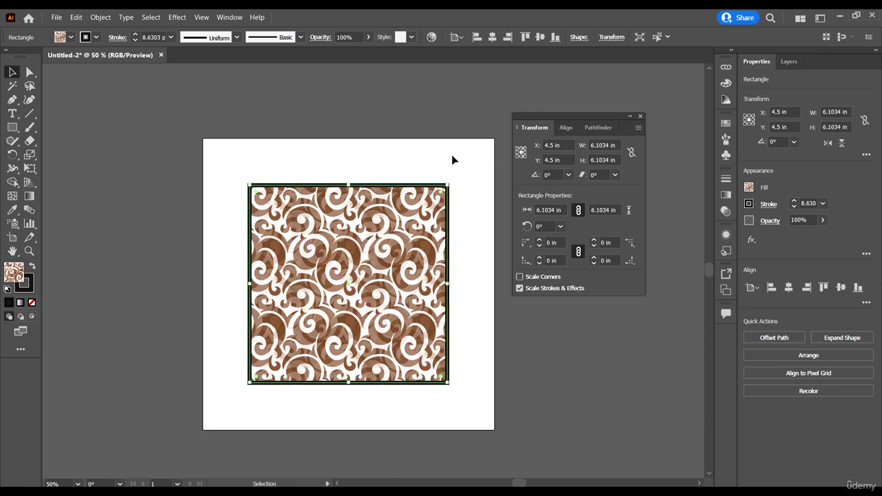
pyautogui.moveTo(452, 386); pyautogui.dragTo(436, 371)
# Enable Transform Pattern Only and enlarge the patterned square about its centre to about 5.80 in wide.
pyautogui.click(638, 128)
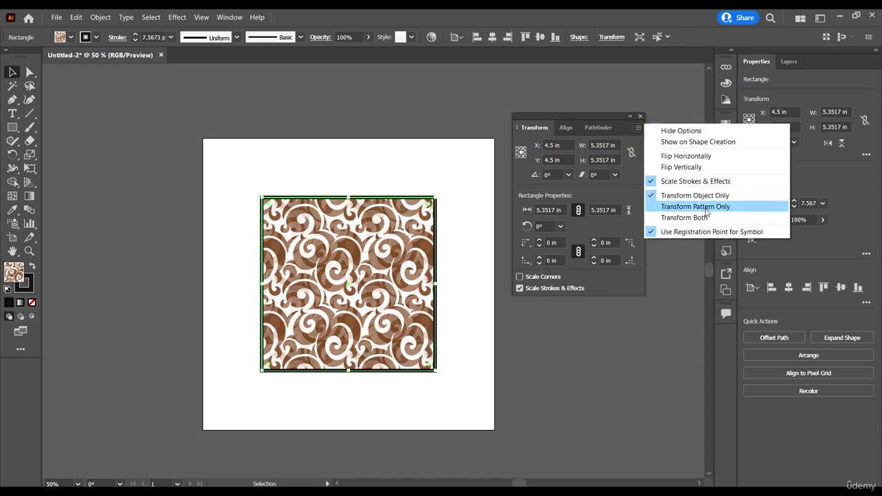
pyautogui.click(706, 207)
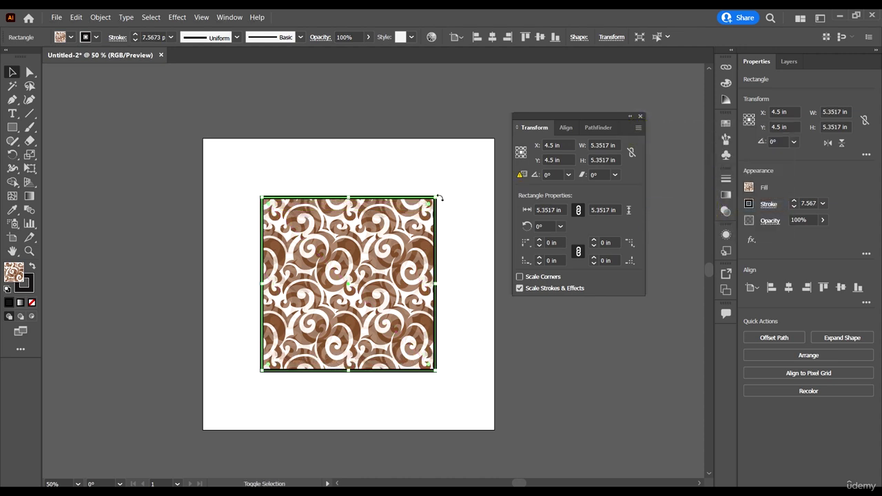
pyautogui.moveTo(436, 197)
pyautogui.mouseDown()
pyautogui.moveTo(450, 193)
pyautogui.moveTo(466, 213)
pyautogui.moveTo(471, 207)
pyautogui.moveTo(434, 212)
pyautogui.moveTo(467, 191)
pyautogui.mouseUp()
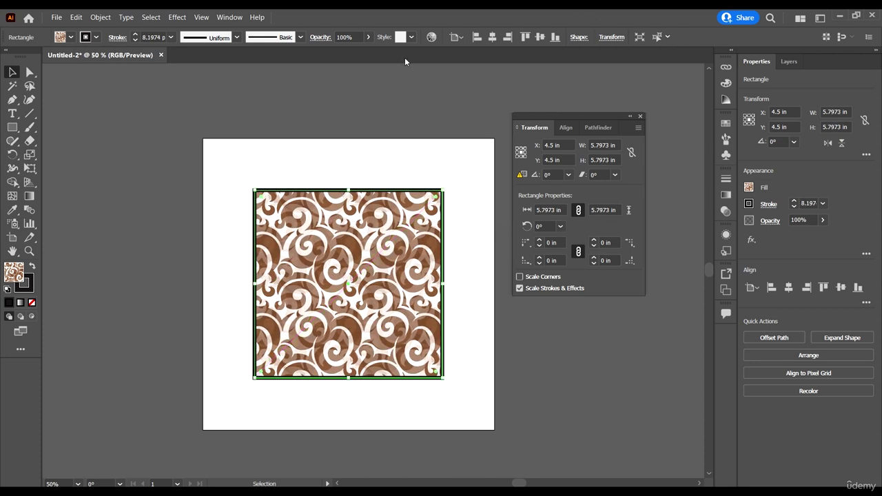
# Set transformations to Transform Both and close the Transform panel, keeping the patterned square selected.
pyautogui.click(638, 128)
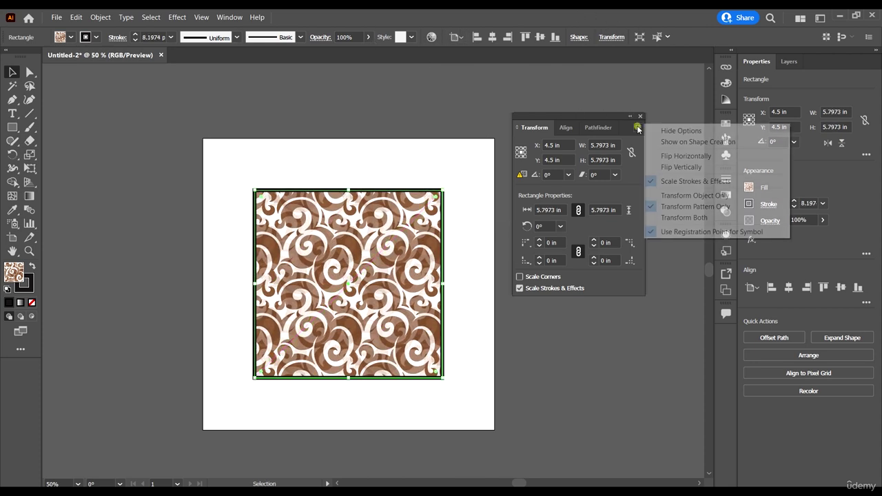
pyautogui.click(675, 218)
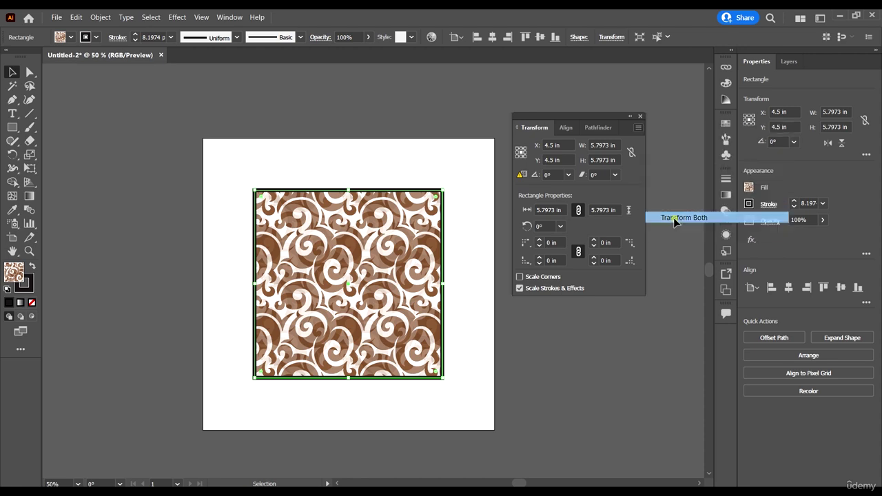
pyautogui.moveTo(443, 187); pyautogui.dragTo(476, 193)
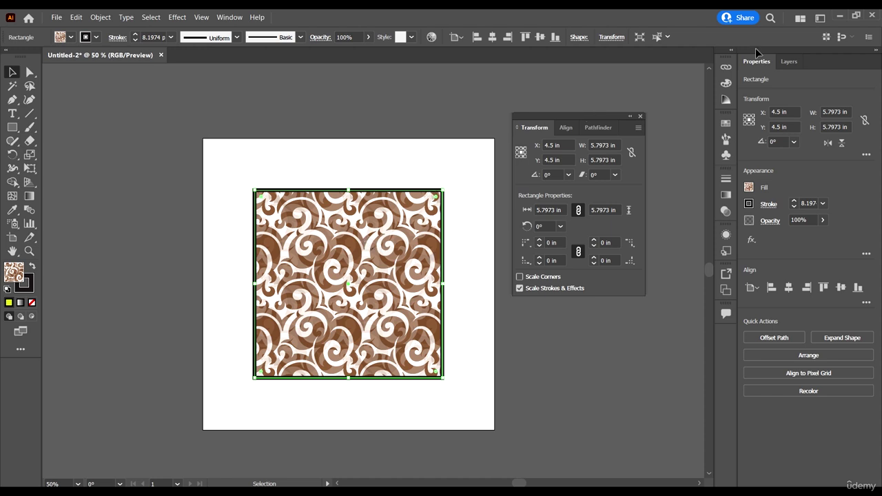
pyautogui.click(640, 117)
pyautogui.click(344, 260)
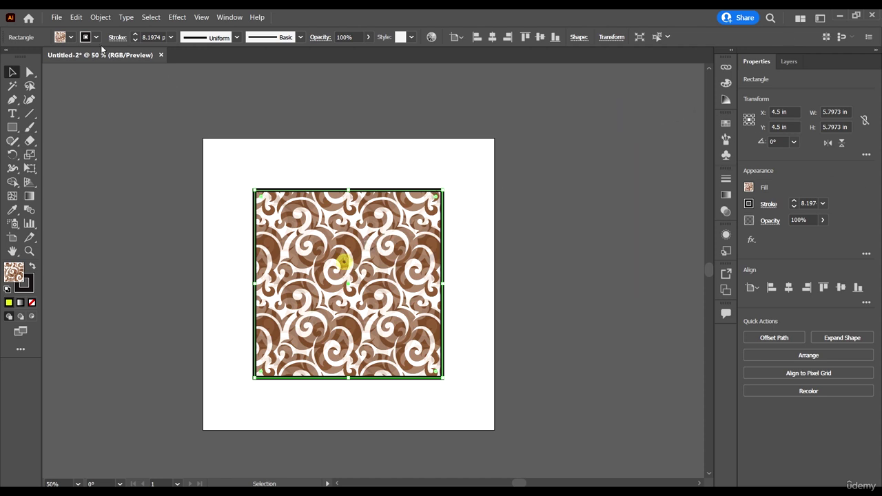
# Replace the square's pattern fill with the solid dark purple swatch.
pyautogui.click(71, 38)
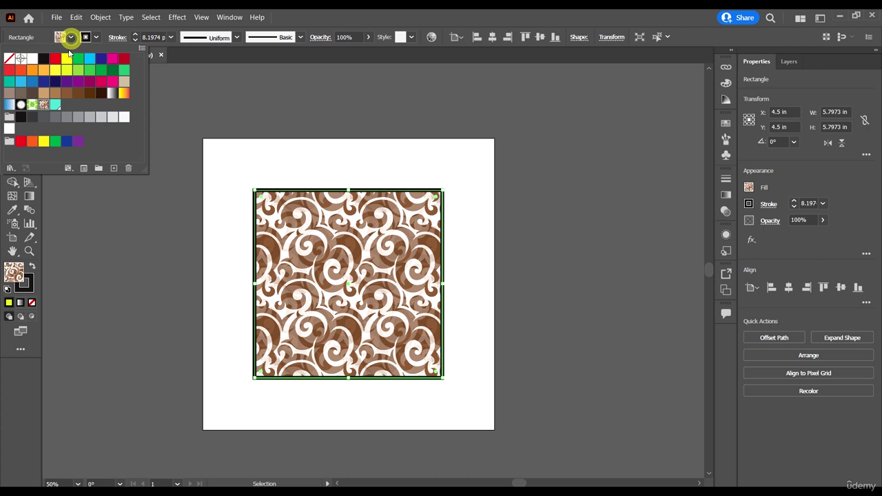
pyautogui.click(65, 83)
pyautogui.click(339, 260)
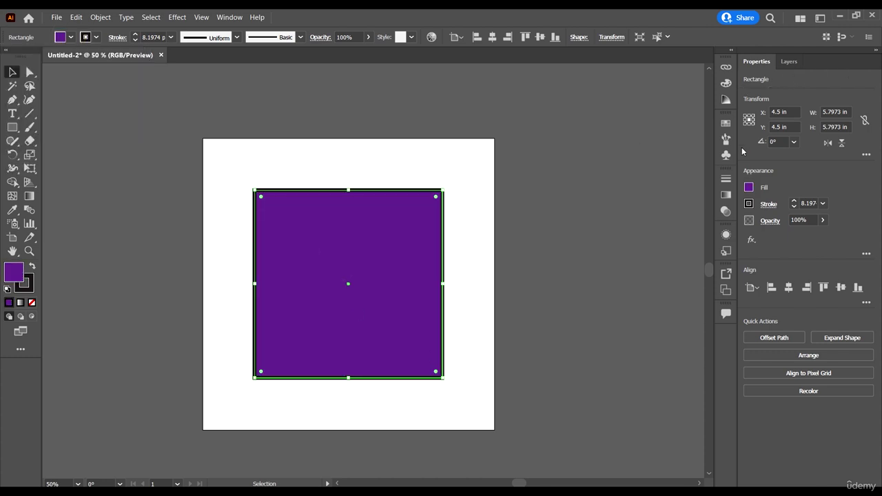
# Examine the square's width, height and rotation angle fields in the additional transform options.
pyautogui.click(866, 155)
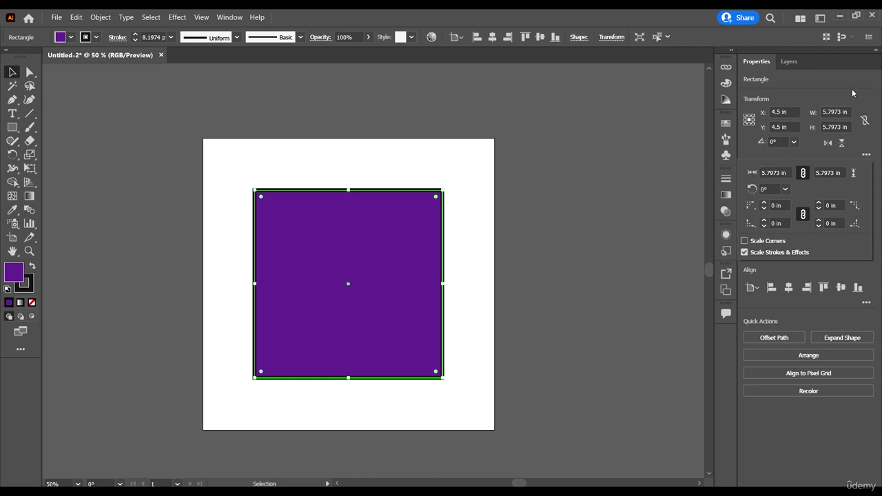
pyautogui.click(806, 97)
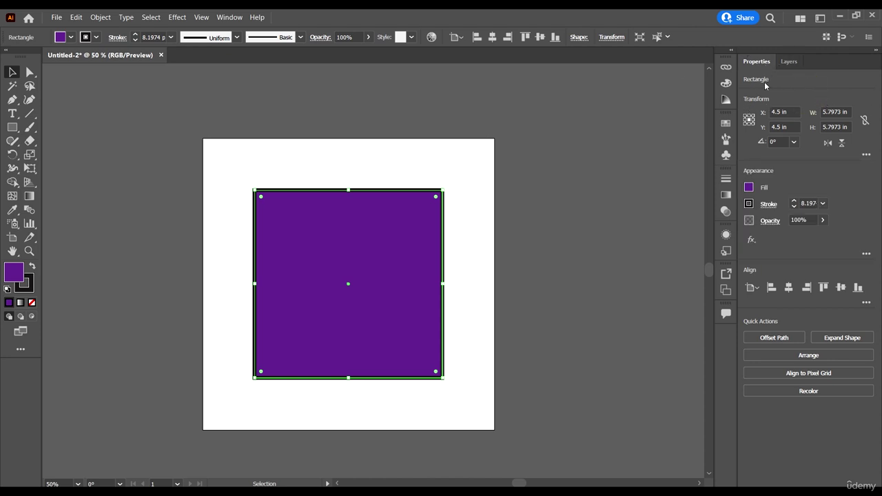
pyautogui.click(865, 154)
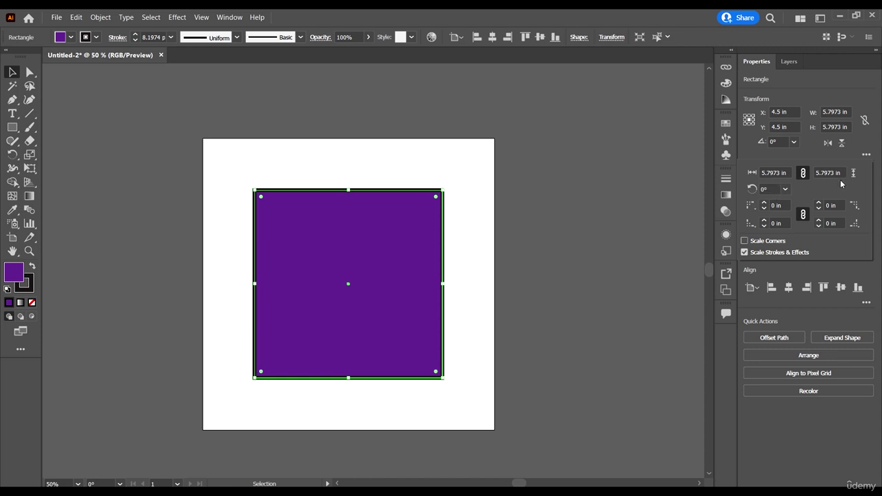
pyautogui.click(787, 173)
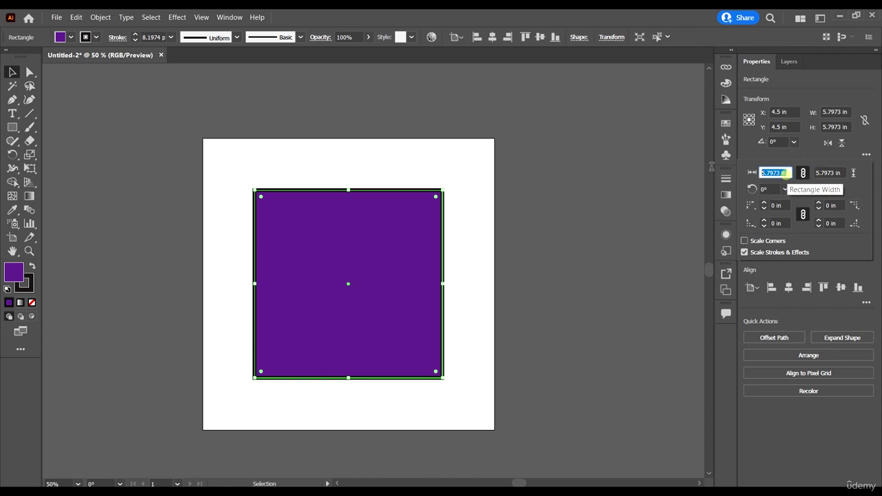
pyautogui.click(823, 172)
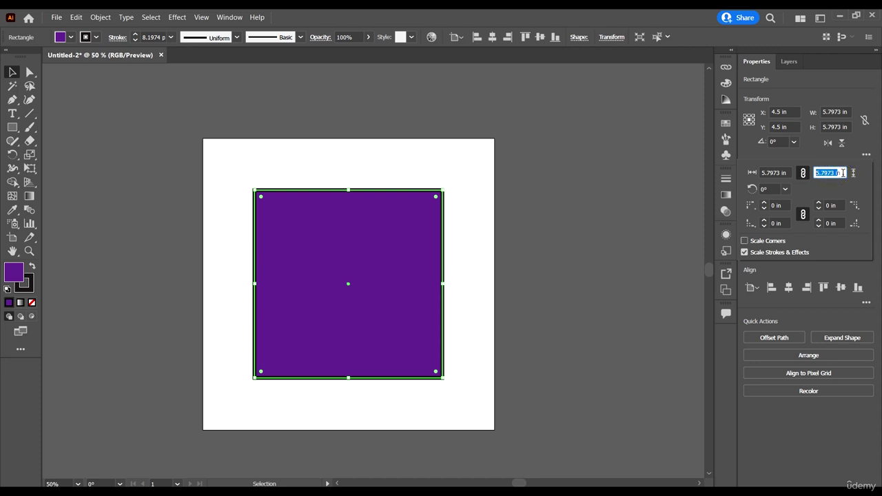
pyautogui.click(842, 173)
pyautogui.click(772, 188)
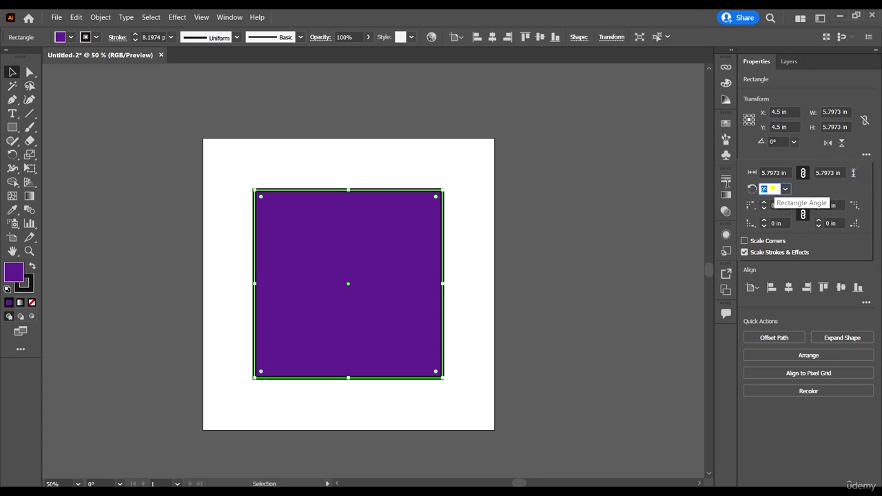
pyautogui.click(766, 189)
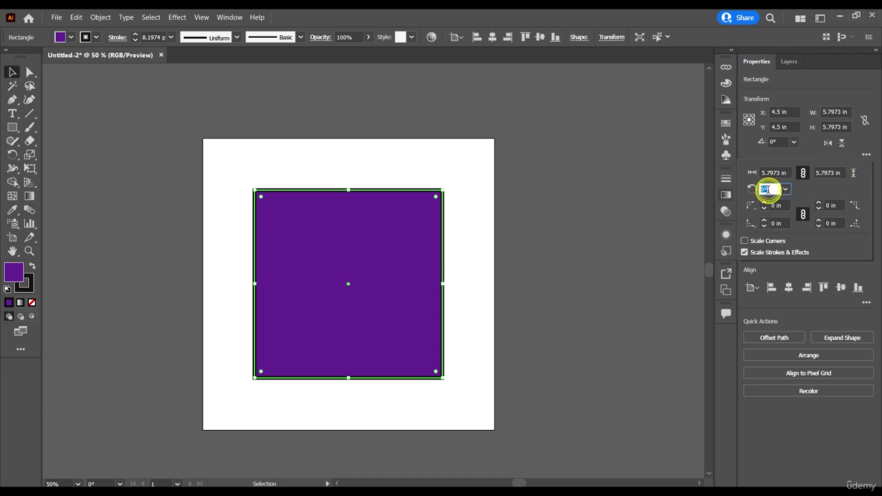
pyautogui.click(803, 189)
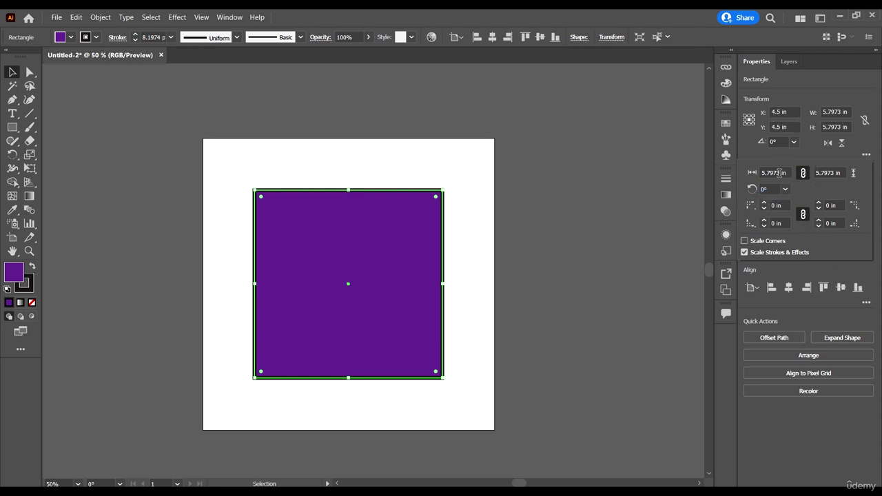
pyautogui.click(779, 173)
# Shift the square by multiplying its X position by 2, and shift it back by dividing that position by 2.
pyautogui.click(781, 111)
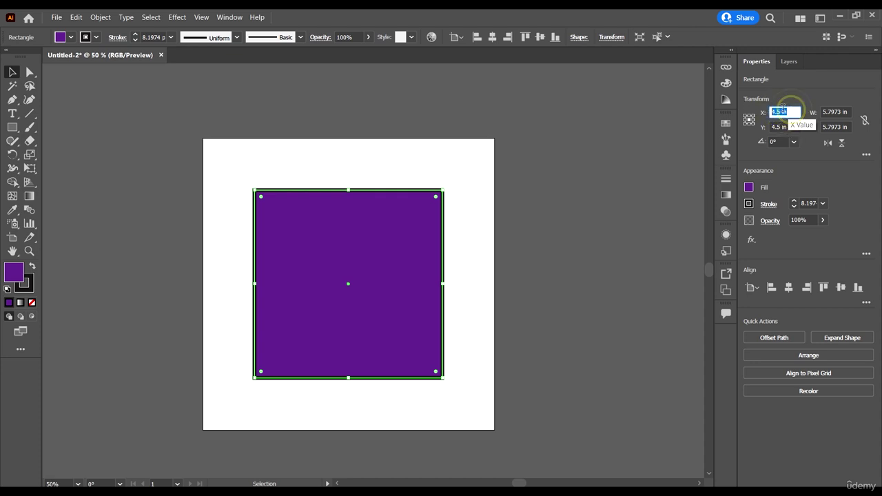
pyautogui.write('4.5')
pyautogui.click(785, 111)
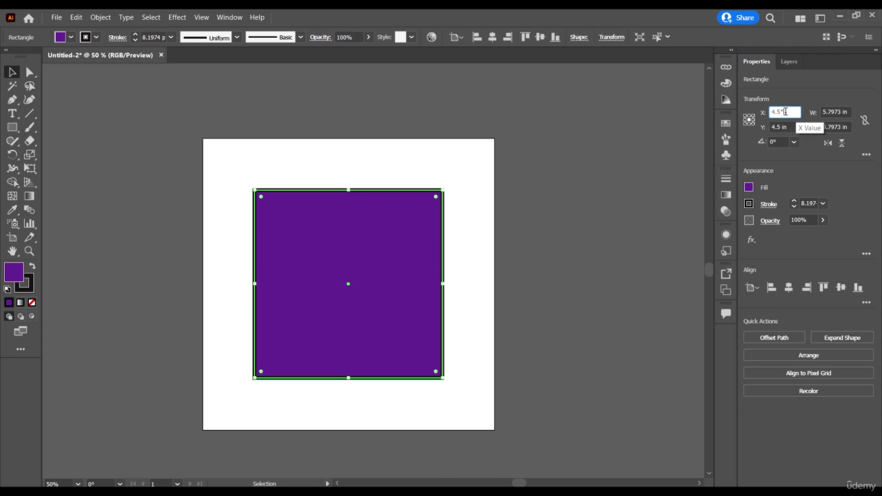
pyautogui.write('*2')
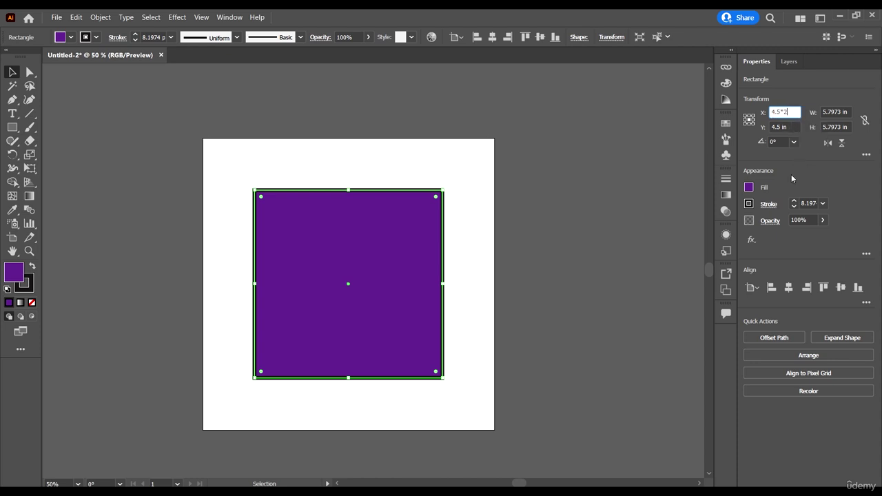
pyautogui.press('Return')
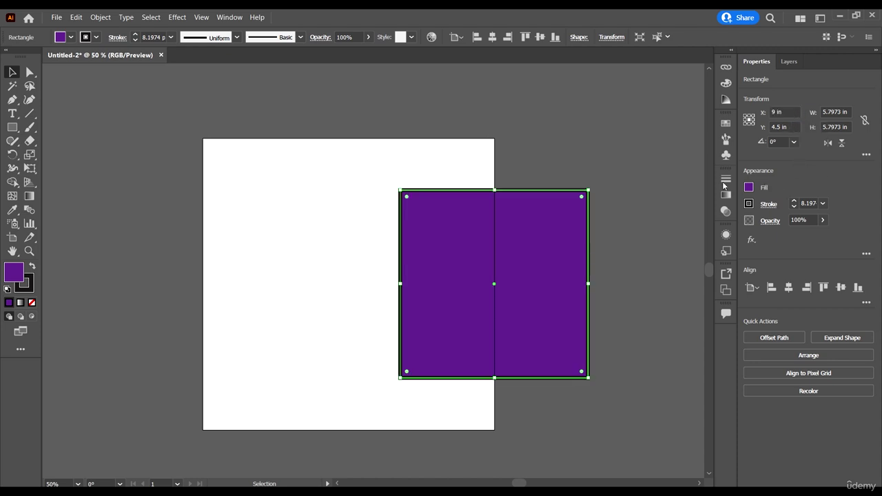
pyautogui.click(780, 113)
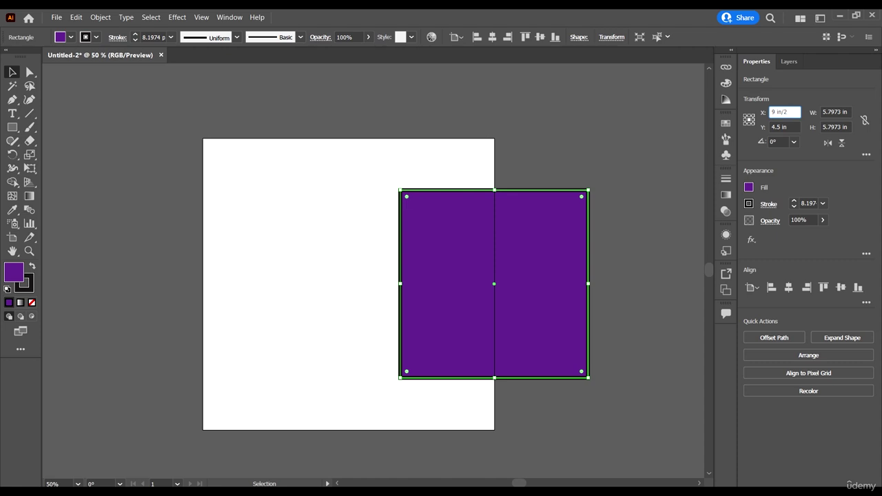
pyautogui.press('Return')
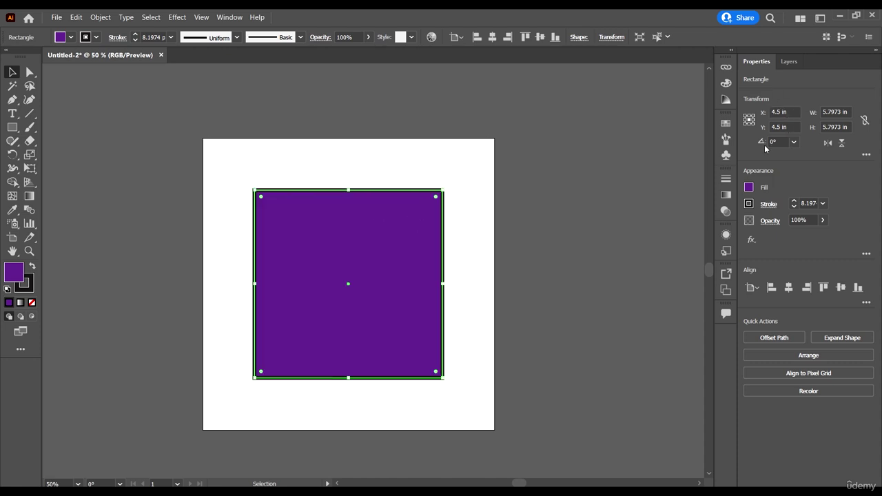
# Divide the square's width by 5 with its proportions linked, using /5 in the rectangle width value.
pyautogui.click(866, 154)
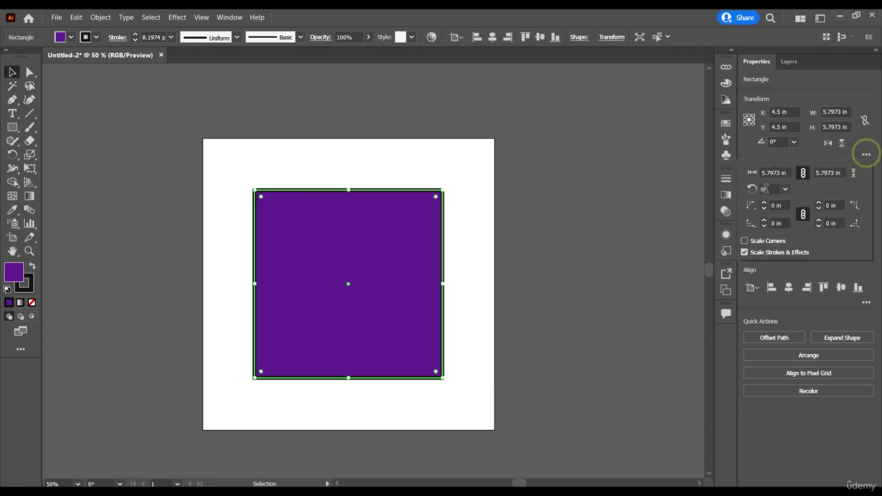
pyautogui.click(784, 173)
pyautogui.click(786, 173)
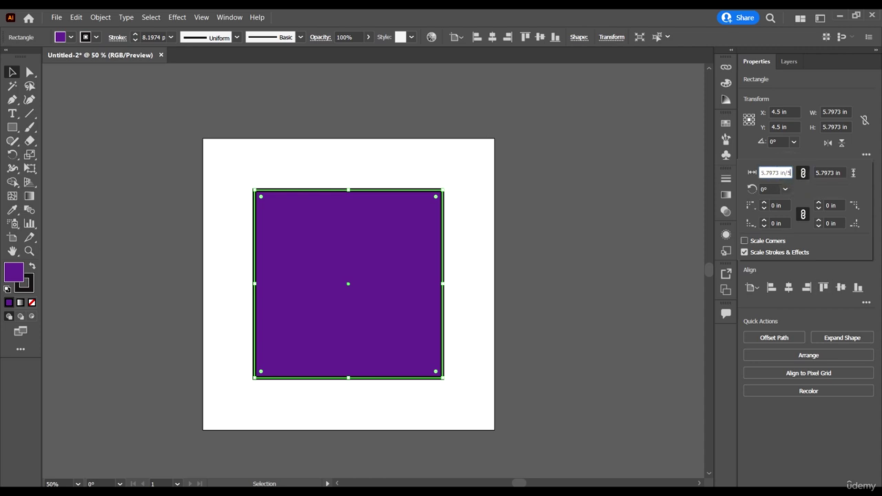
pyautogui.write('/5')
pyautogui.press('Return')
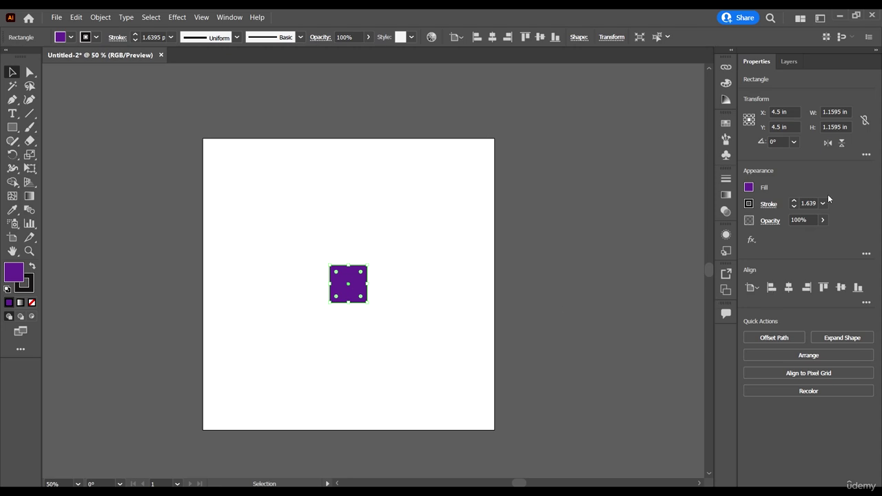
# Enlarge the small square proportionally about its centre to about 5.64 in wide.
pyautogui.click(866, 154)
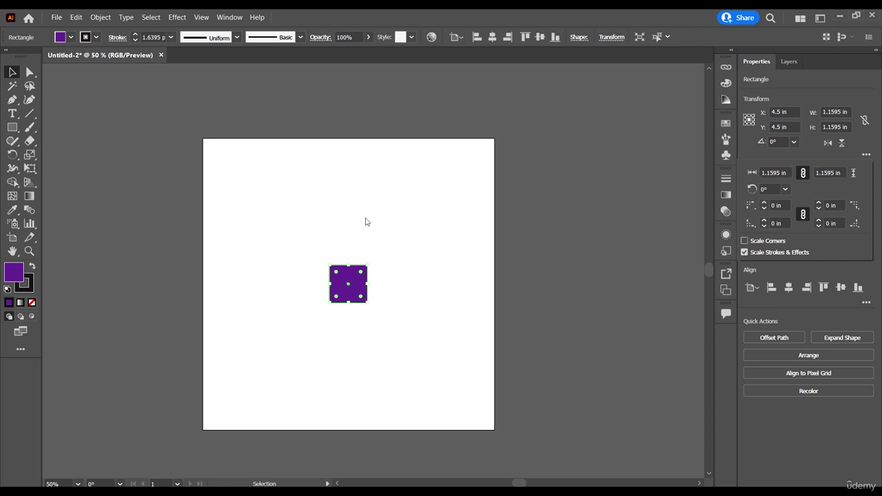
pyautogui.click(439, 364)
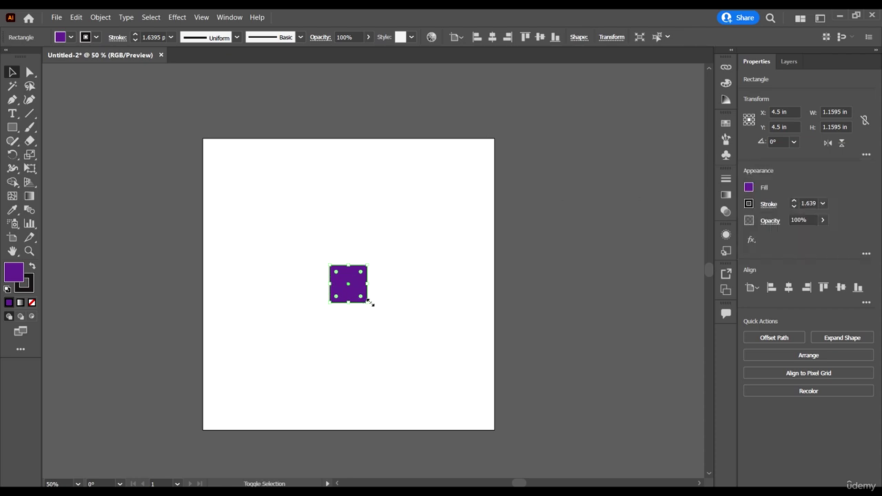
pyautogui.moveTo(368, 301); pyautogui.dragTo(448, 374)
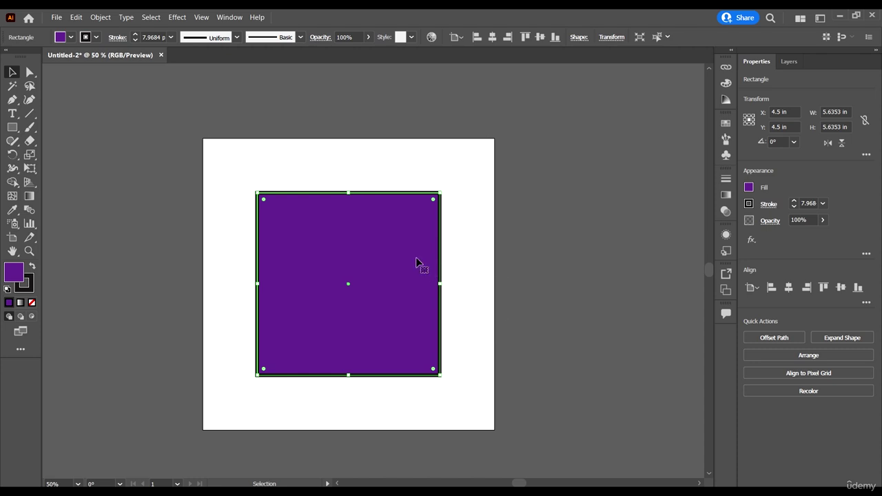
# Delete the square and place a point text reading "Lorem ipsum" on the artboard with the Type tool.
pyautogui.press('Delete')
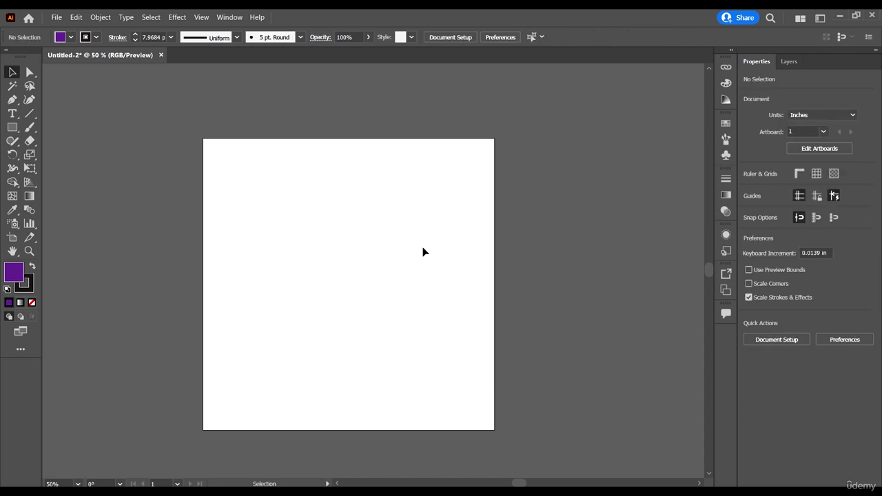
pyautogui.scroll(-1, 414, 246)
pyautogui.hscroll(1, 373, 254)
pyautogui.hscroll(2, 373, 253)
pyautogui.hscroll(-2, 203, 228)
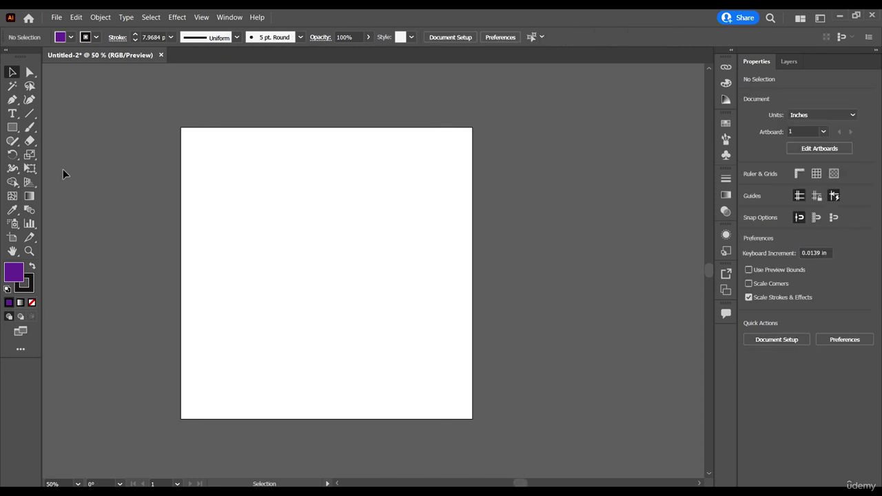
pyautogui.click(13, 116)
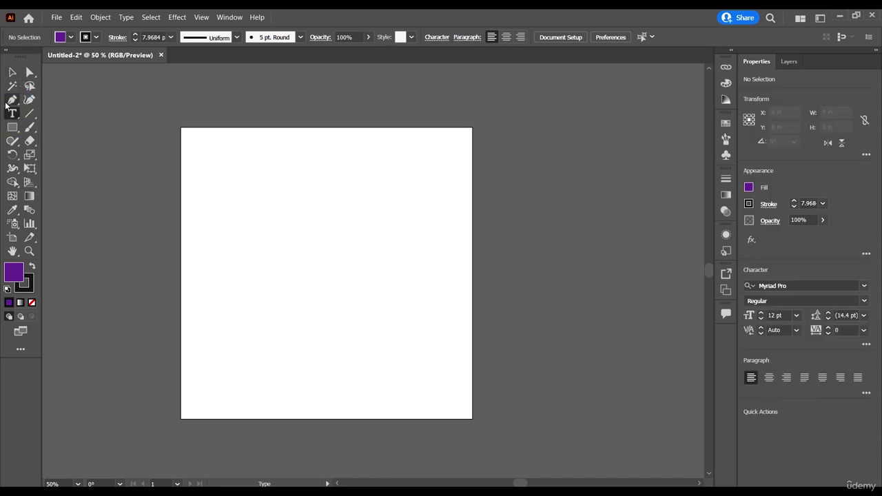
pyautogui.click(263, 237)
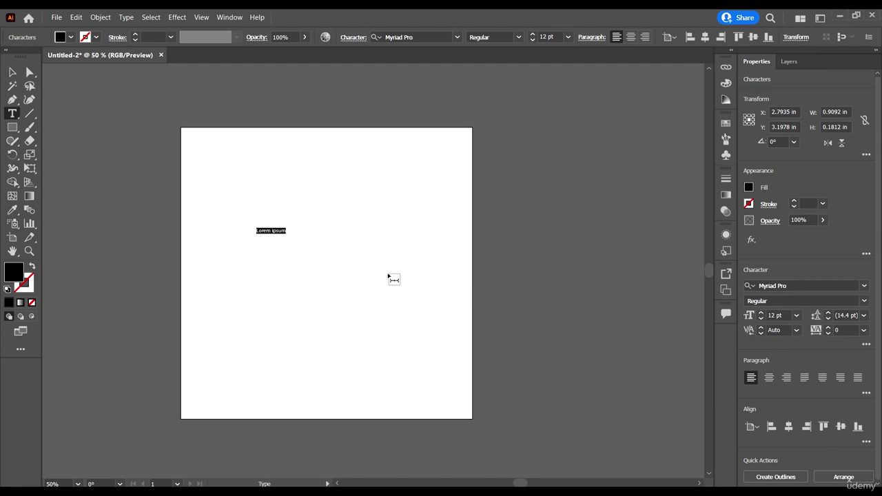
# Scale the "Lorem ipsum" text proportionally to about 111.4 pt, about 8.44 in wide, and move it to the middle of the artboard.
pyautogui.click(14, 71)
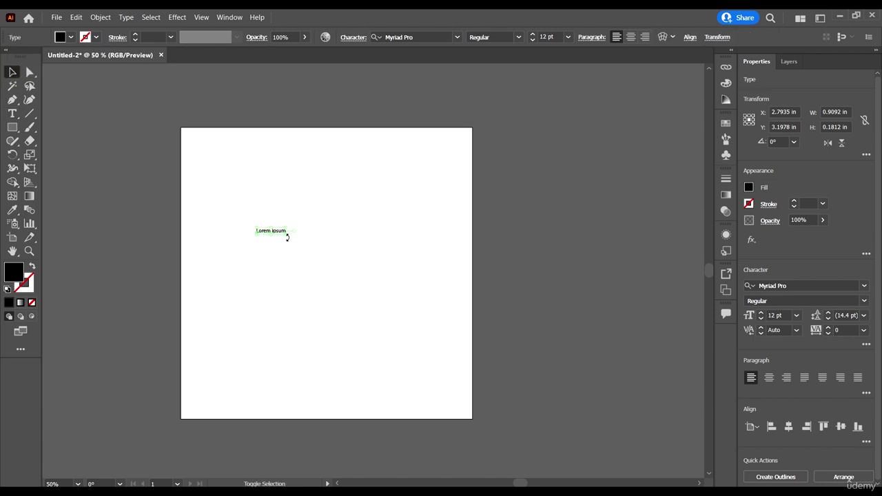
pyautogui.moveTo(287, 236); pyautogui.dragTo(523, 334)
pyautogui.moveTo(449, 260); pyautogui.dragTo(384, 260)
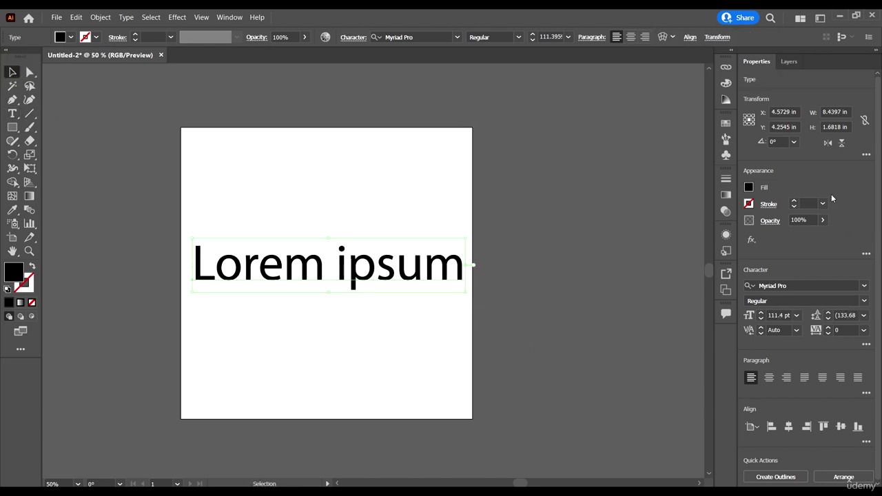
# Set the text's tracking to -100 and reposition it near the artboard's centre, at about X 4.37 in and Y 4.38 in.
pyautogui.click(863, 330)
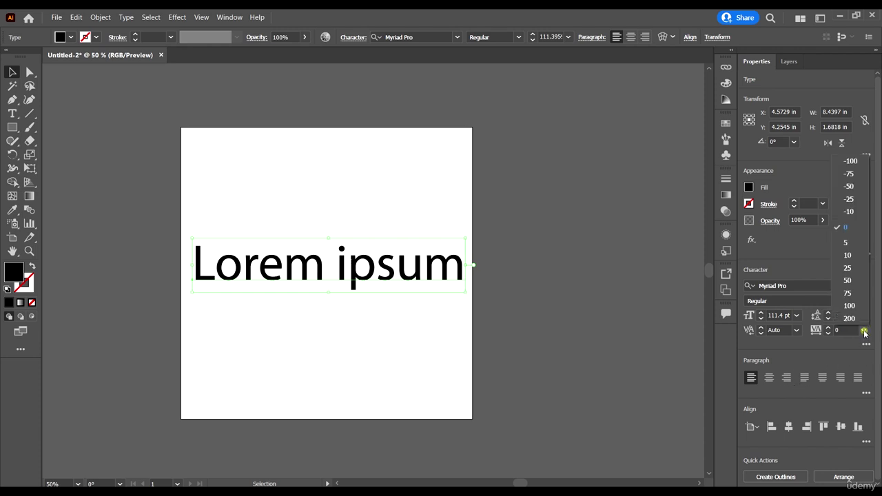
pyautogui.click(850, 161)
pyautogui.moveTo(396, 276); pyautogui.dragTo(421, 276)
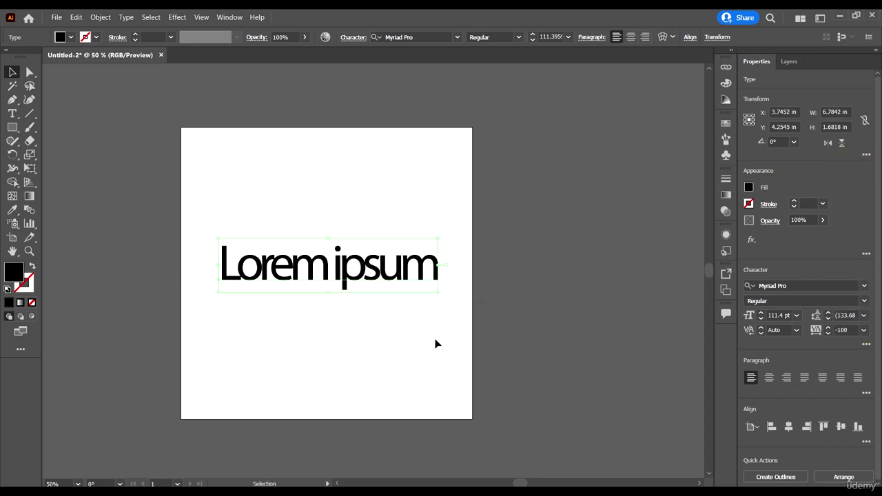
pyautogui.click(423, 366)
pyautogui.moveTo(315, 279); pyautogui.dragTo(311, 282)
# Enlarge the "m" of "Lorem" with the Touch Type tool, widening the whole text to about 7.51 in.
pyautogui.scroll(1, 243, 279)
pyautogui.scroll(1, 242, 279)
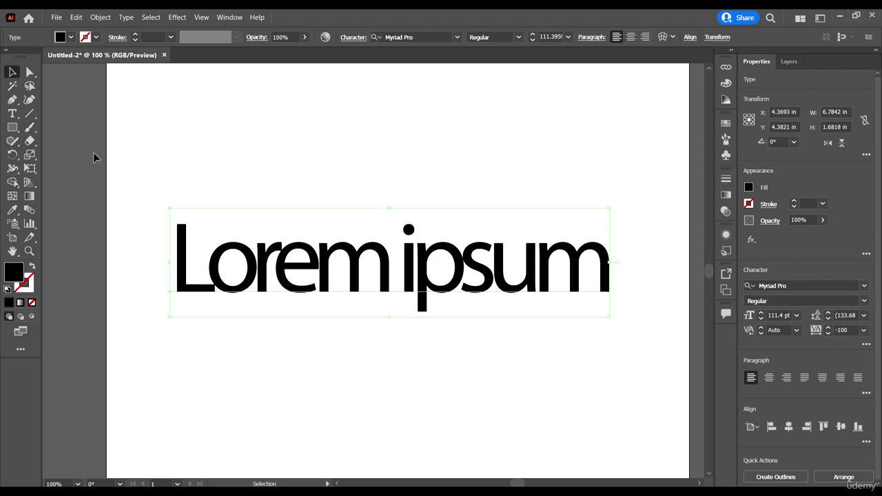
pyautogui.click(15, 116)
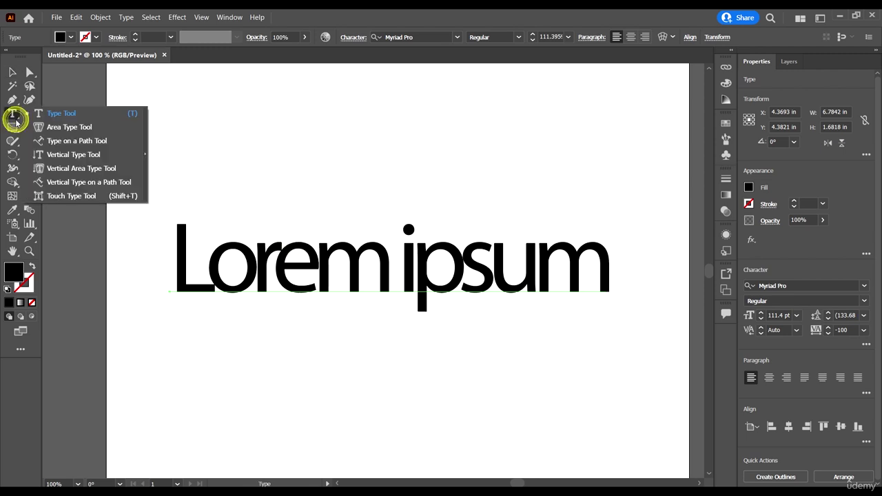
pyautogui.click(71, 196)
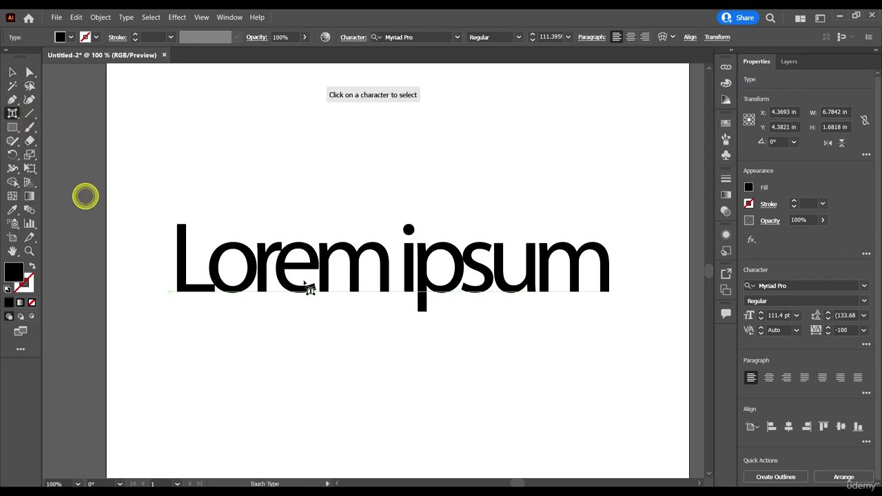
pyautogui.click(354, 257)
pyautogui.moveTo(398, 240); pyautogui.dragTo(451, 205)
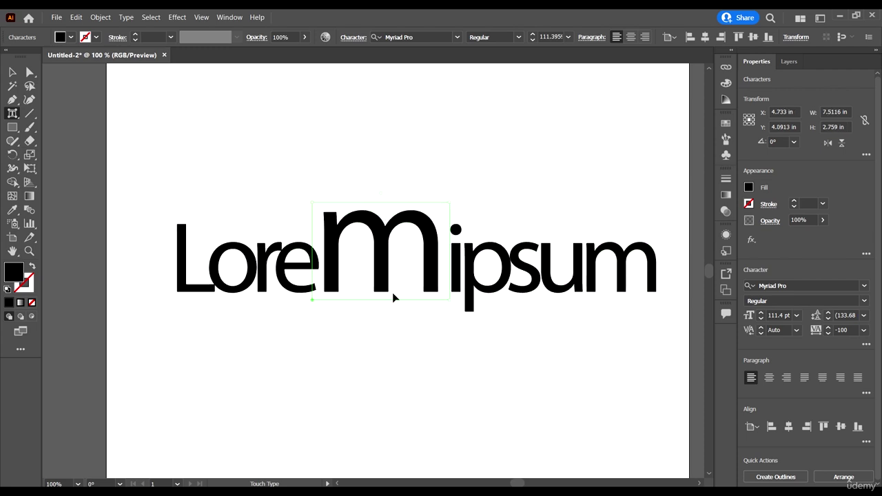
# Move the enlarged "m" of "Lorem" below the baseline with the Touch Type tool and raise the "L" slightly above it.
pyautogui.click(452, 305)
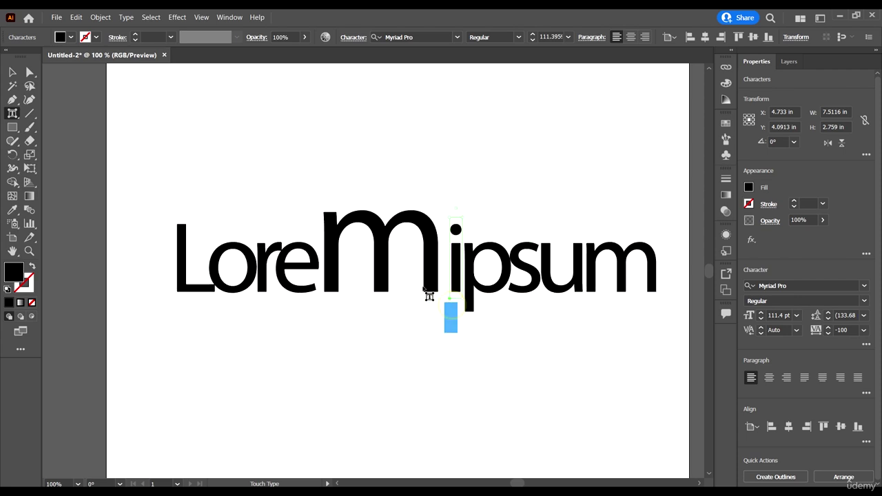
pyautogui.click(429, 256)
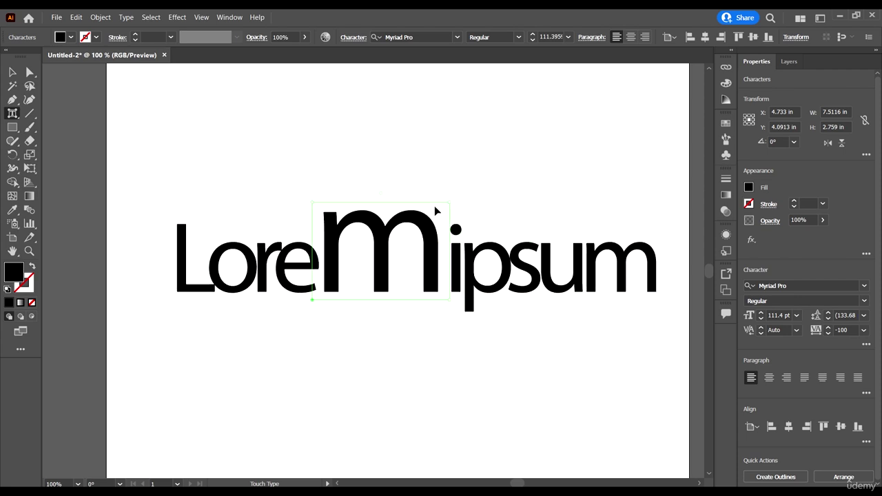
pyautogui.moveTo(315, 301); pyautogui.dragTo(338, 305)
pyautogui.moveTo(358, 260); pyautogui.dragTo(335, 290)
pyautogui.moveTo(182, 287)
pyautogui.mouseDown()
pyautogui.moveTo(188, 260)
pyautogui.moveTo(182, 276)
pyautogui.mouseUp()
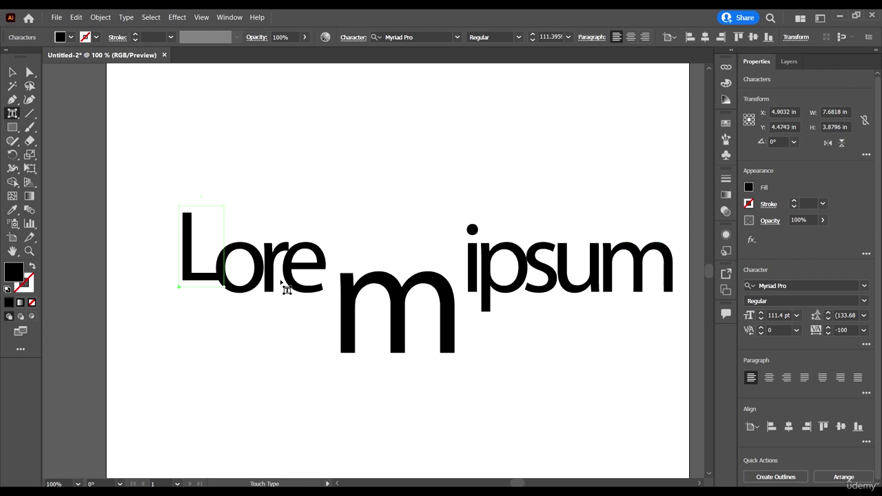
# Move the "r" of "Lorem" below the baseline and rotate the final "m" of "ipsum" counterclockwise with the Touch Type tool.
pyautogui.moveTo(270, 287); pyautogui.dragTo(275, 322)
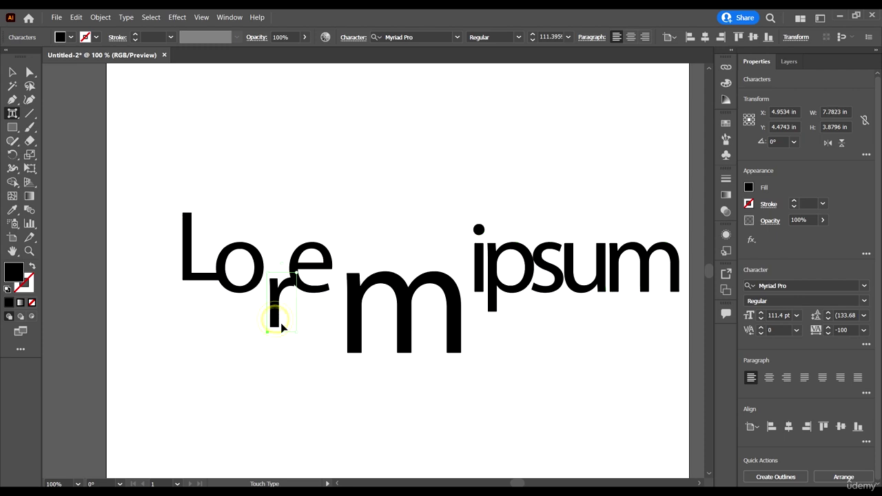
pyautogui.moveTo(276, 291); pyautogui.dragTo(279, 305)
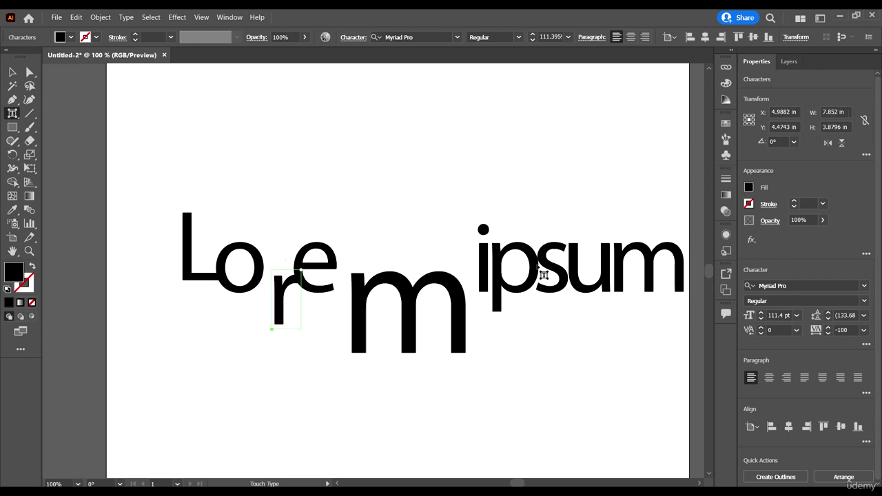
pyautogui.scroll(-1, 266, 236)
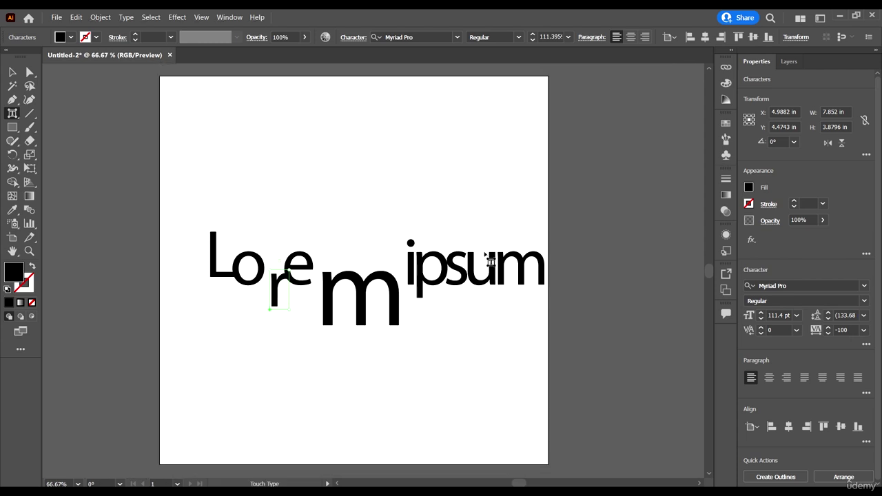
pyautogui.click(521, 256)
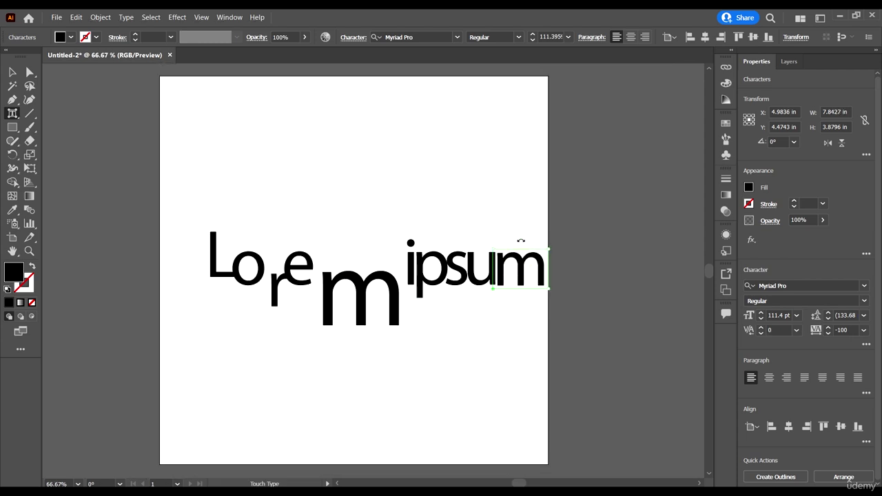
pyautogui.moveTo(521, 241); pyautogui.dragTo(529, 272)
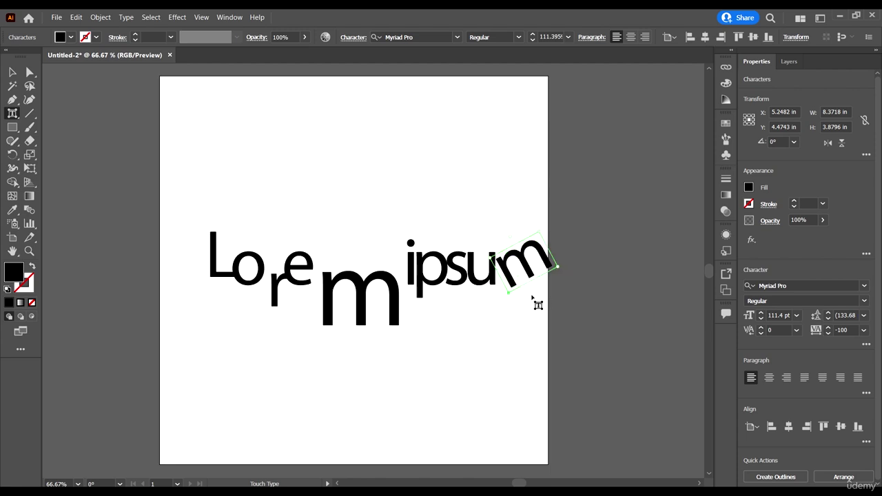
# Rotate the enlarged "m" of "Lorem" clockwise and lower the "L" slightly below the baseline with the Touch Type tool.
pyautogui.click(364, 308)
pyautogui.moveTo(356, 258); pyautogui.dragTo(373, 262)
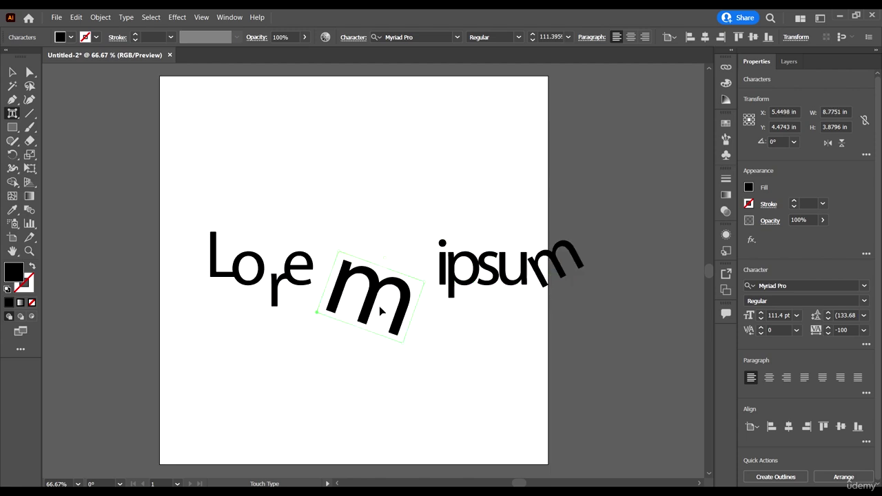
pyautogui.click(210, 276)
pyautogui.moveTo(213, 272); pyautogui.dragTo(201, 297)
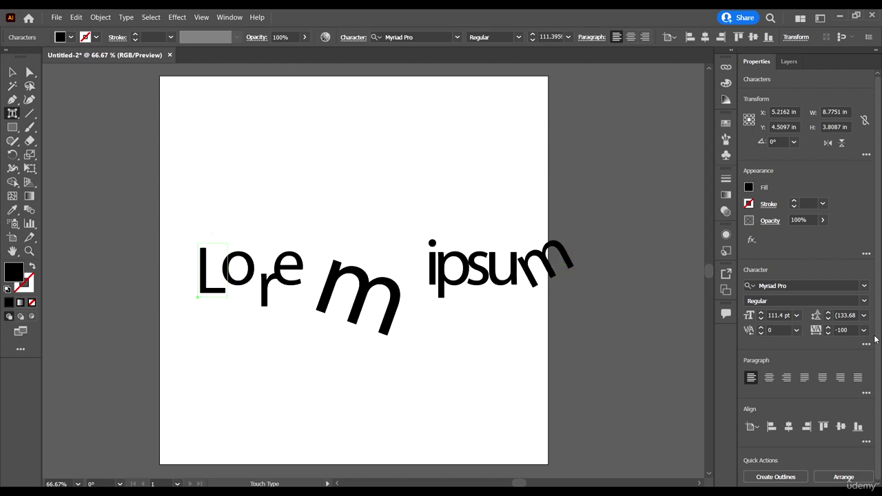
# Set the tracking of the "L" to 200 and its leading to 124 pt.
pyautogui.click(863, 330)
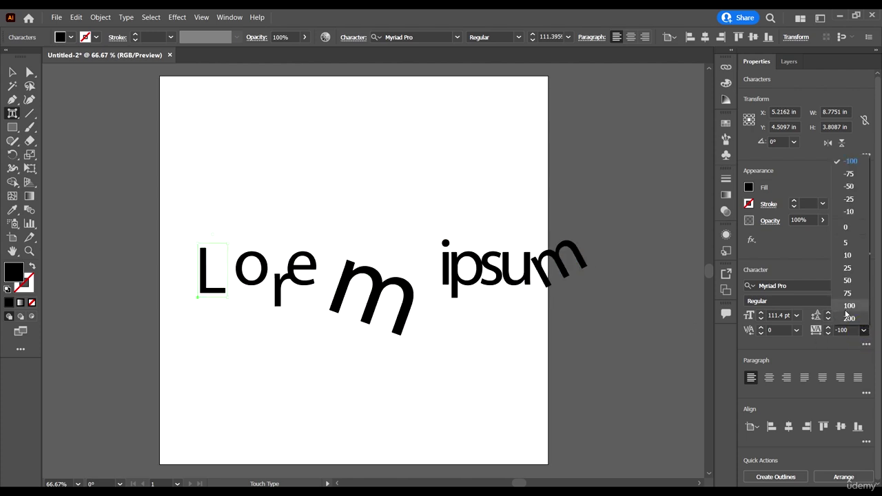
pyautogui.click(849, 318)
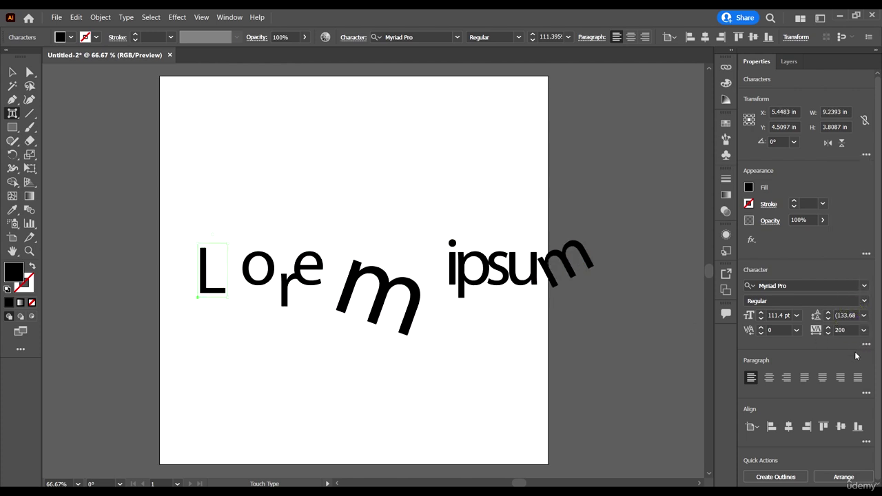
pyautogui.click(847, 315)
pyautogui.write('124')
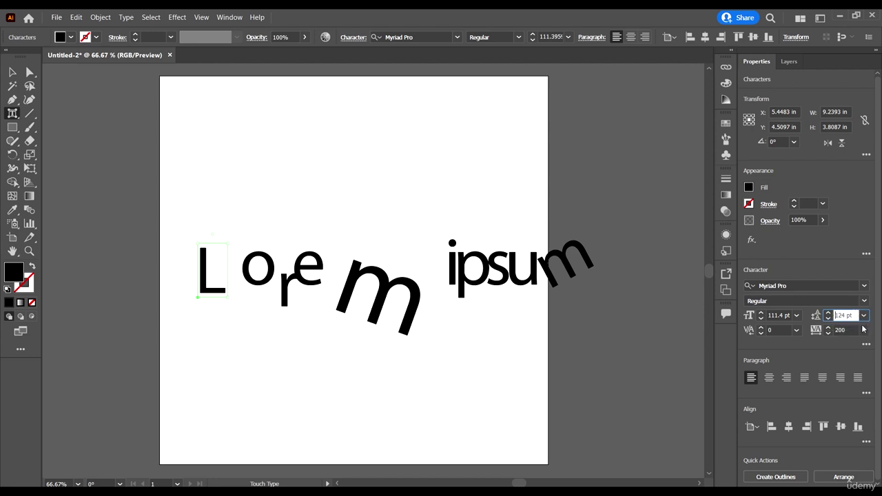
pyautogui.click(863, 330)
# Switch to the Selection tool and delete the "Lorem ipsum" text from the artboard.
pyautogui.click(12, 72)
pyautogui.click(579, 354)
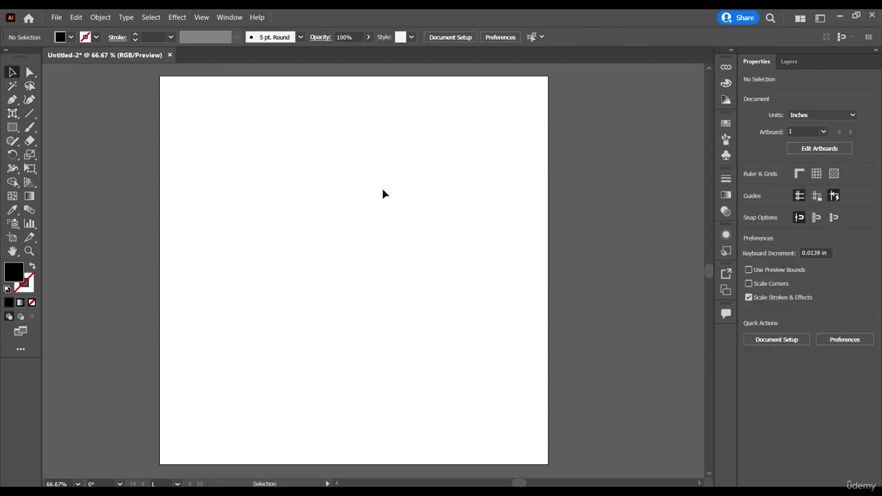
pyautogui.scroll(-2, 376, 191)
pyautogui.scroll(1, 299, 181)
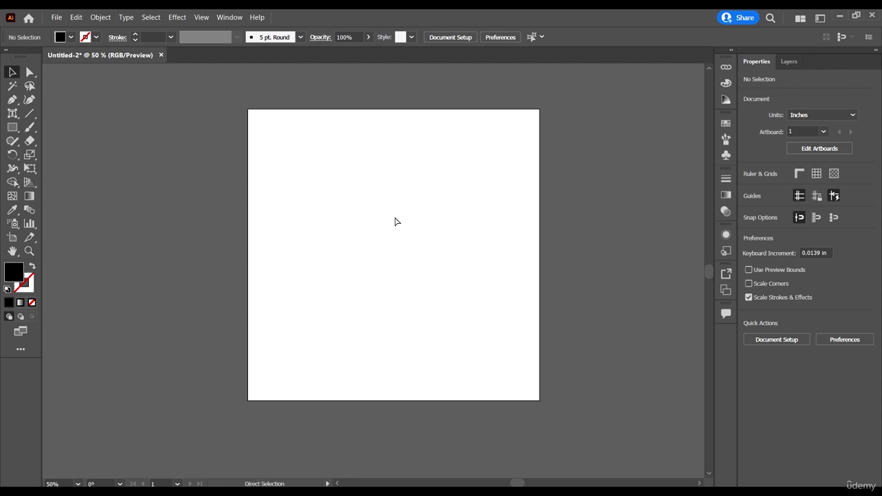
pyautogui.hscroll(1, 394, 221)
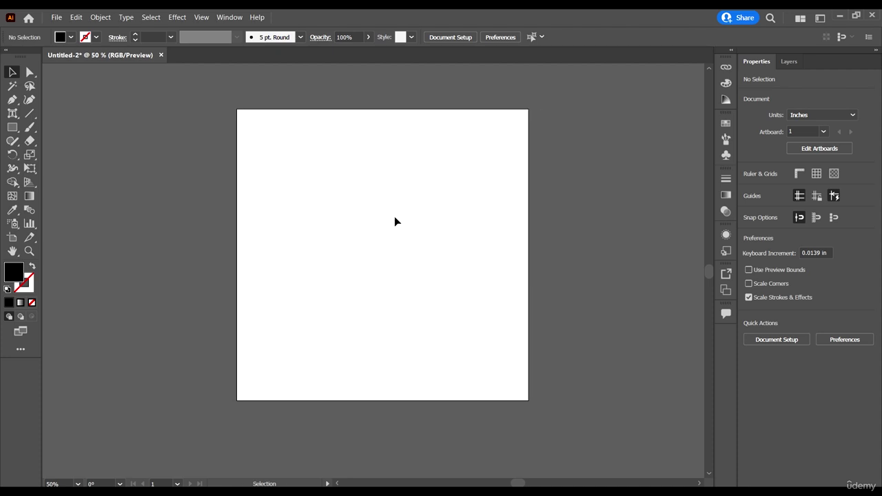